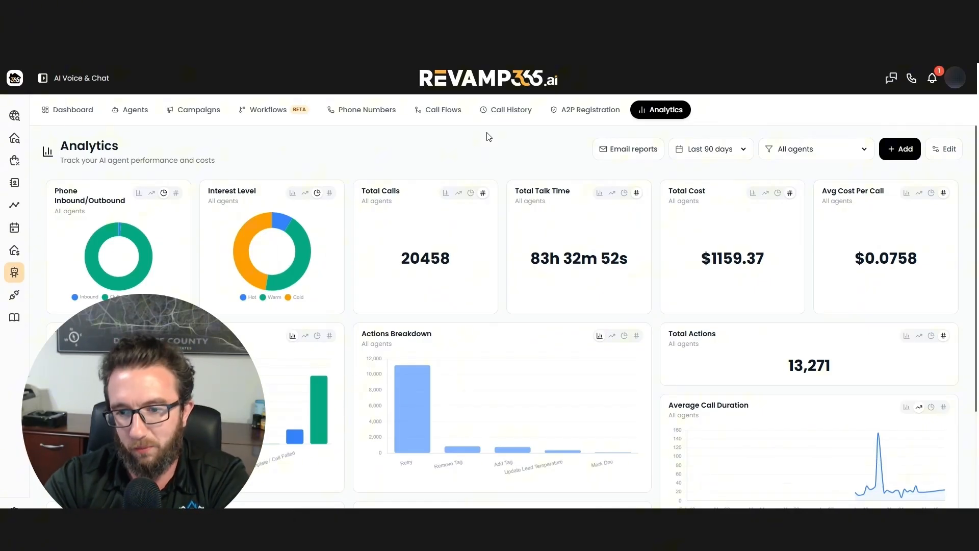
pyautogui.moveTo(854, 500)
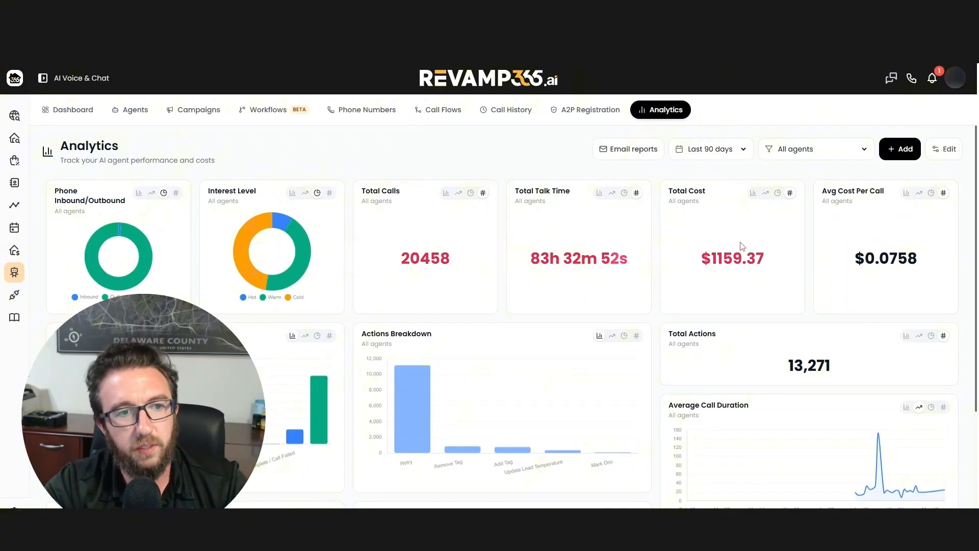
pyautogui.moveTo(304, 237)
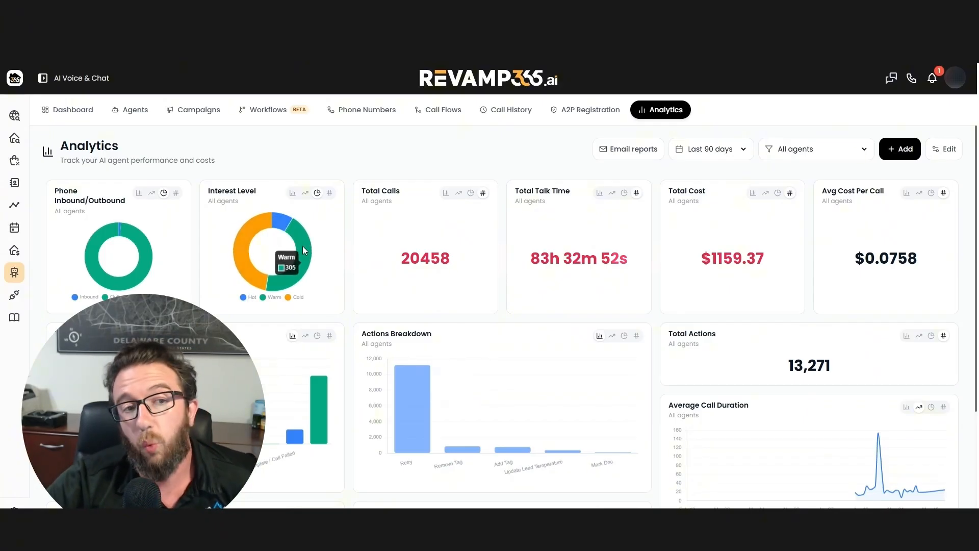
pyautogui.moveTo(246, 255)
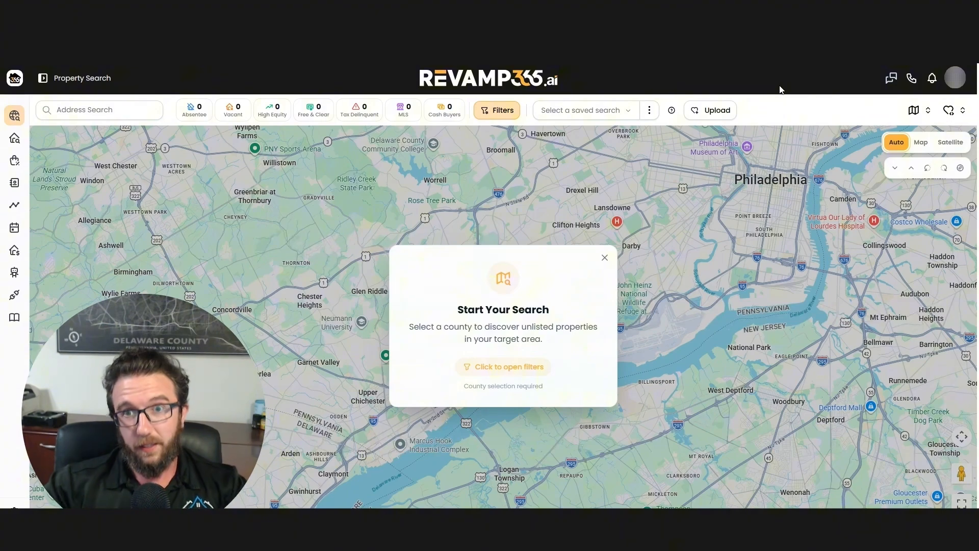
pyautogui.click(831, 102)
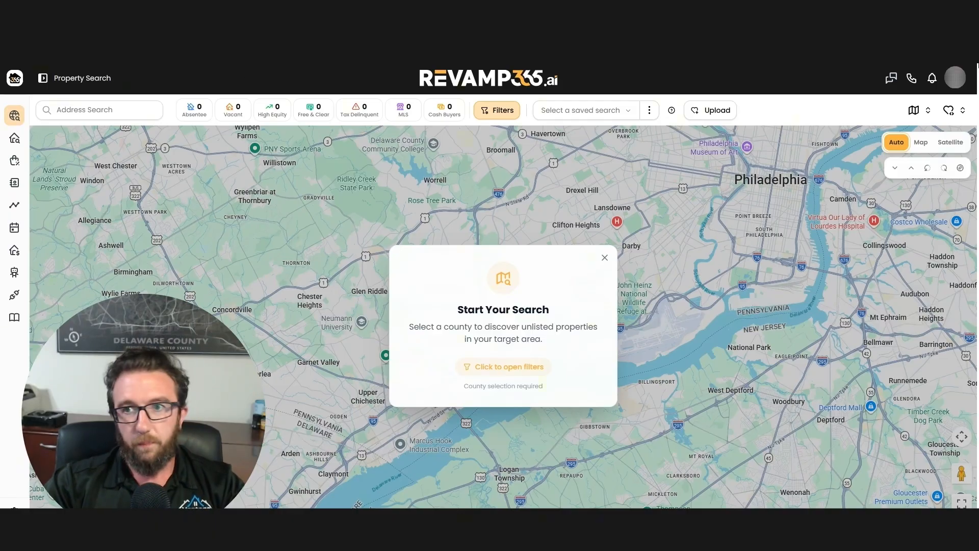
pyautogui.click(818, 105)
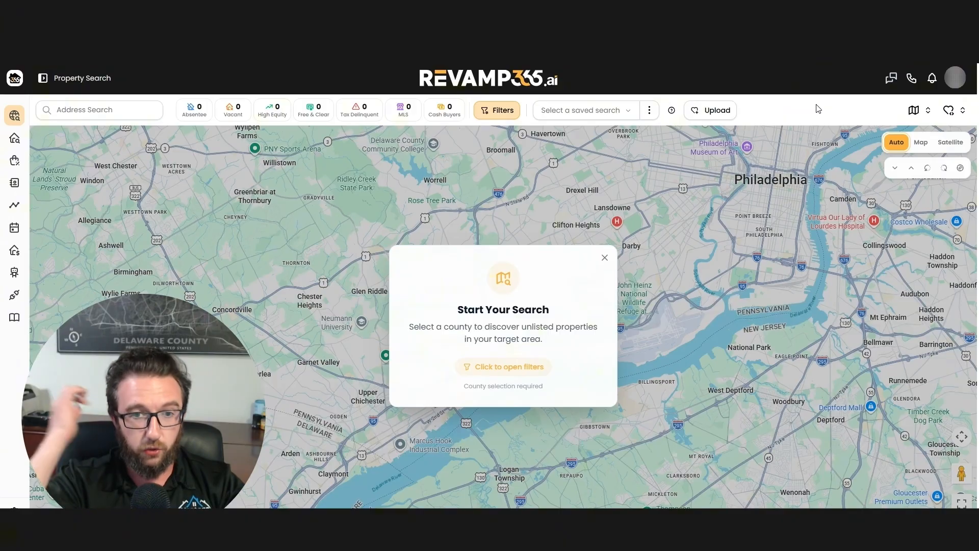
pyautogui.click(822, 103)
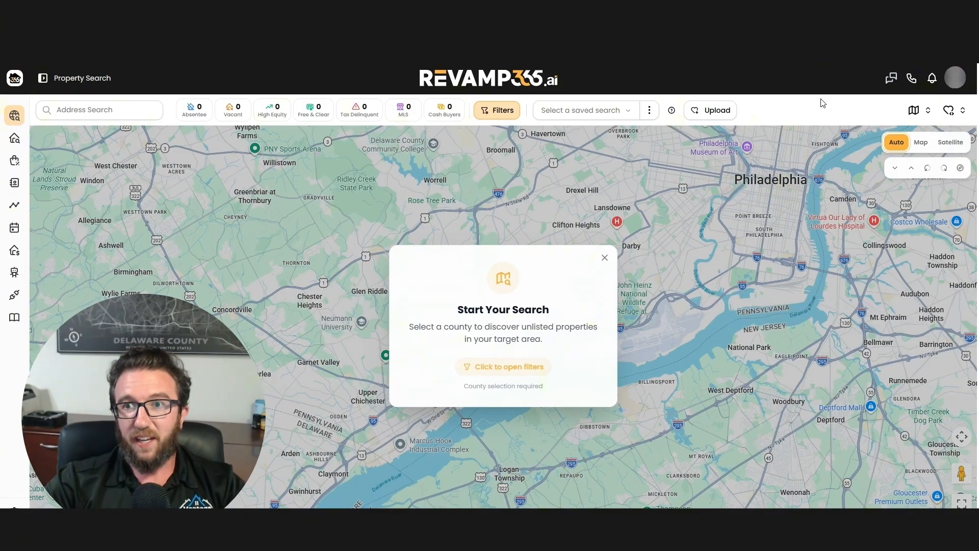
pyautogui.click(822, 103)
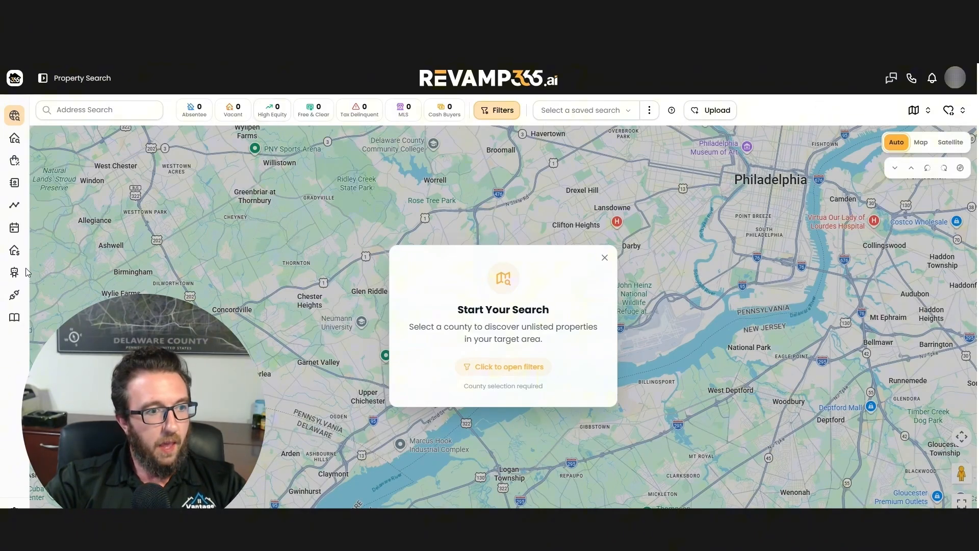
# Go to the AI Voice & Chat section and open its list of agents.
pyautogui.moveTo(20, 275)
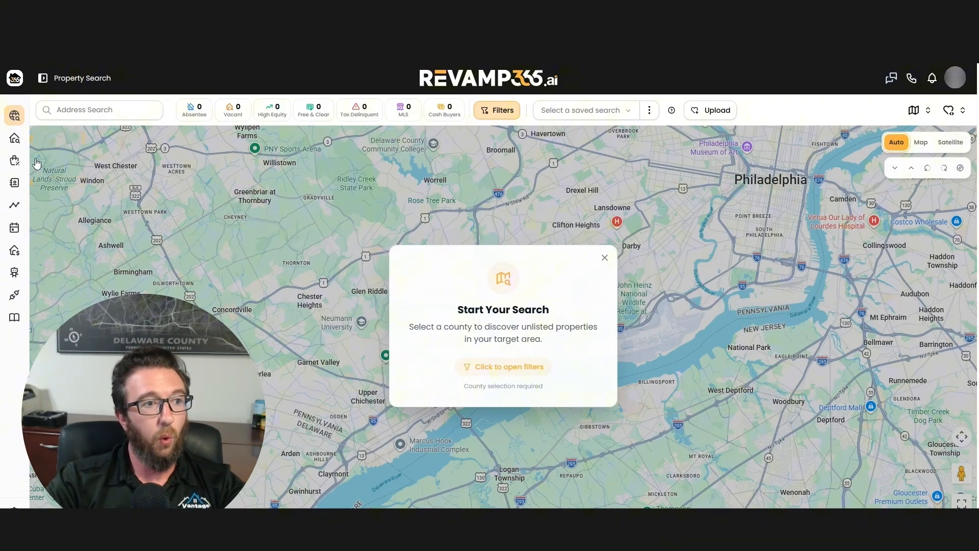
pyautogui.moveTo(25, 164)
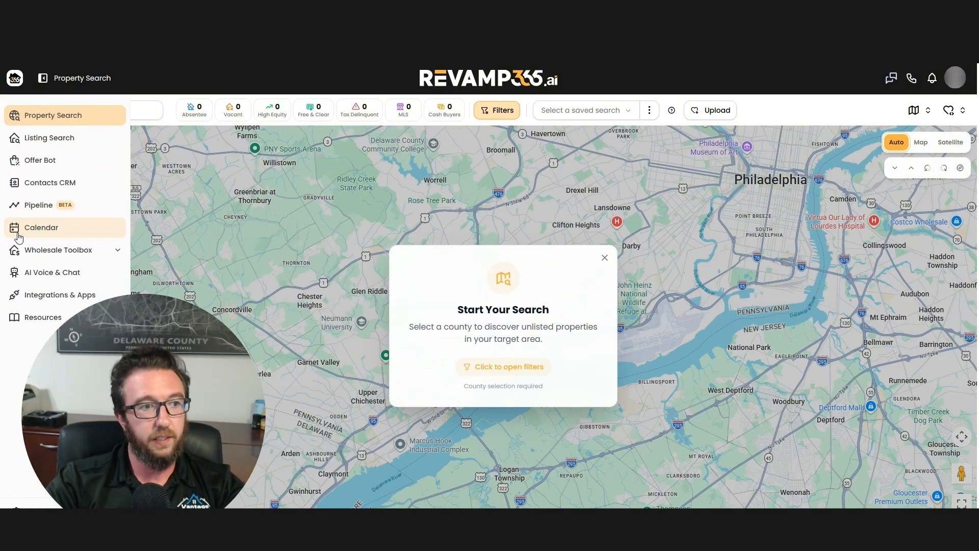
pyautogui.click(44, 274)
pyautogui.click(858, 228)
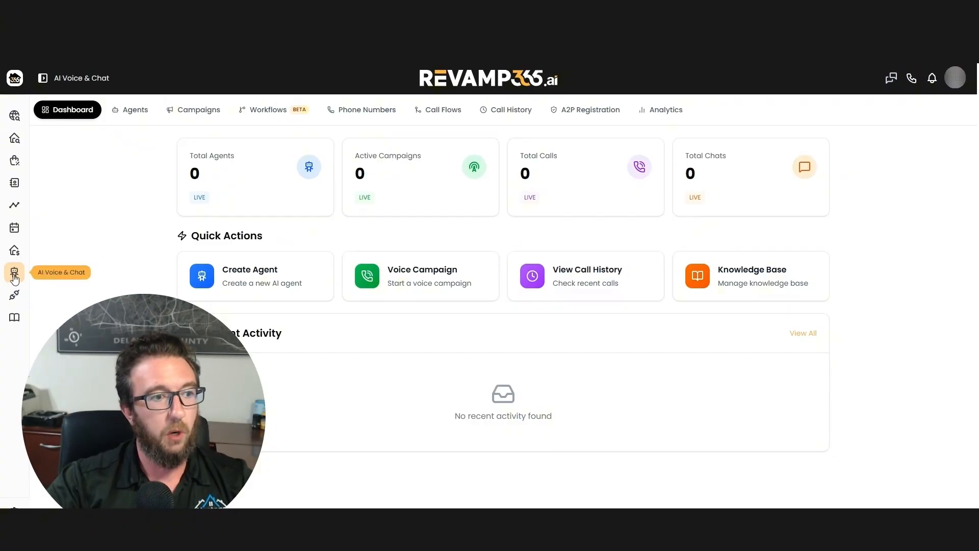
pyautogui.moveTo(14, 275)
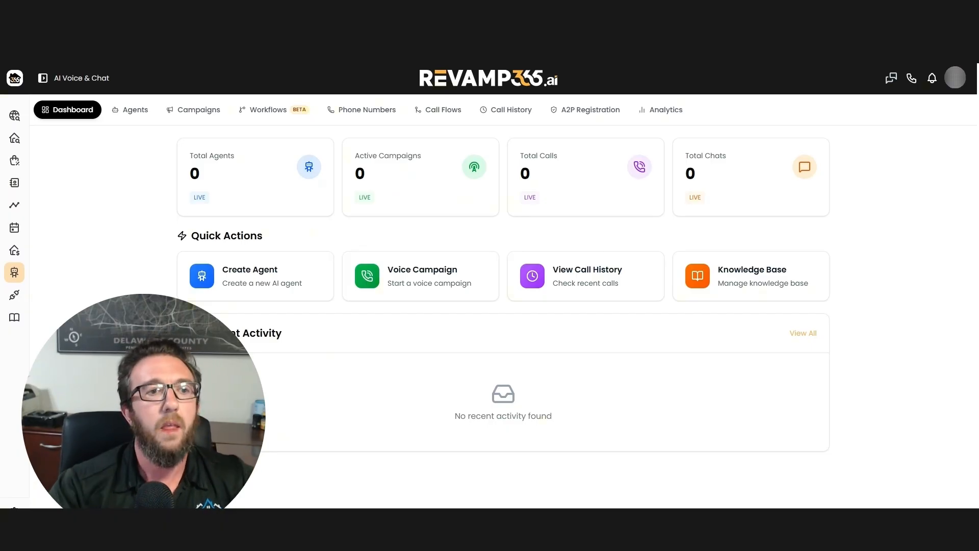
pyautogui.click(128, 115)
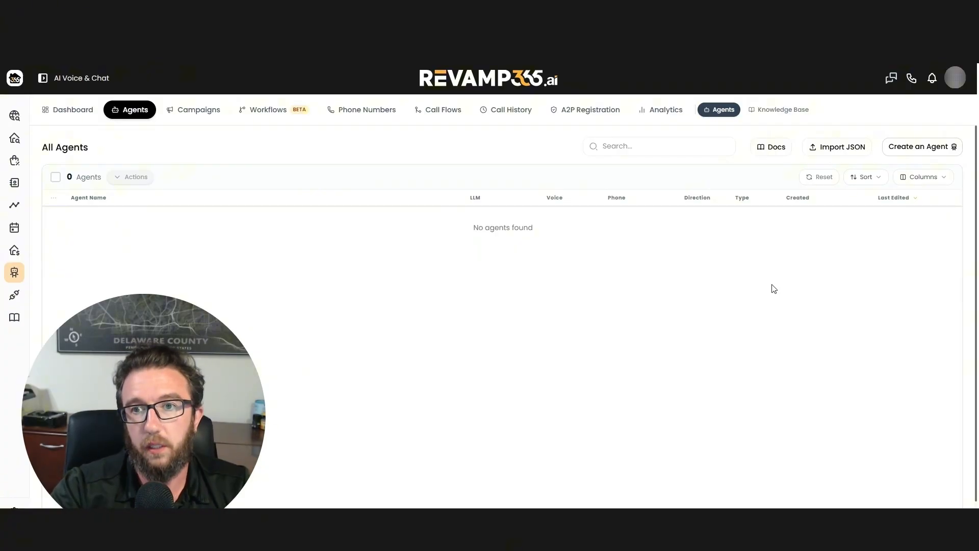
# Create a new voice agent from the Seller Lead Follow-Up template.
pyautogui.click(907, 145)
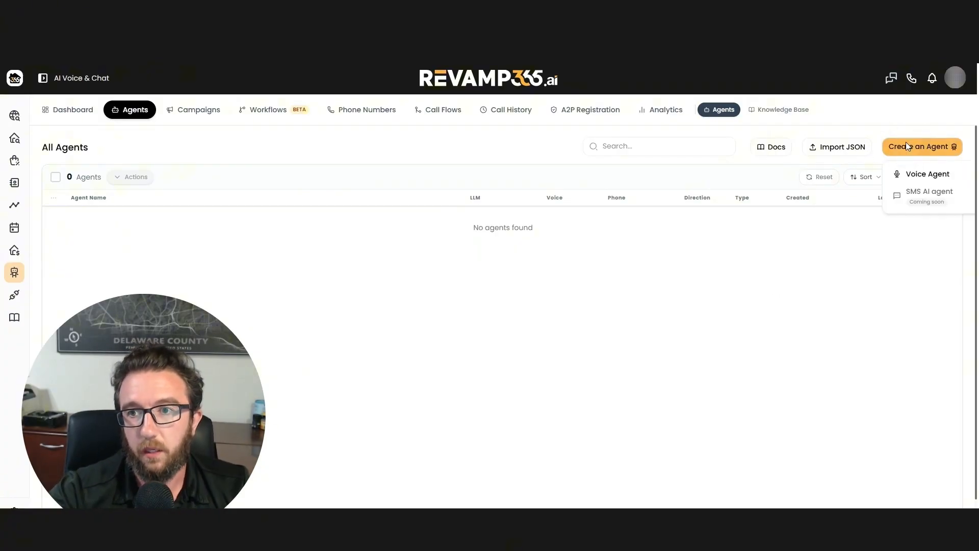
pyautogui.click(936, 177)
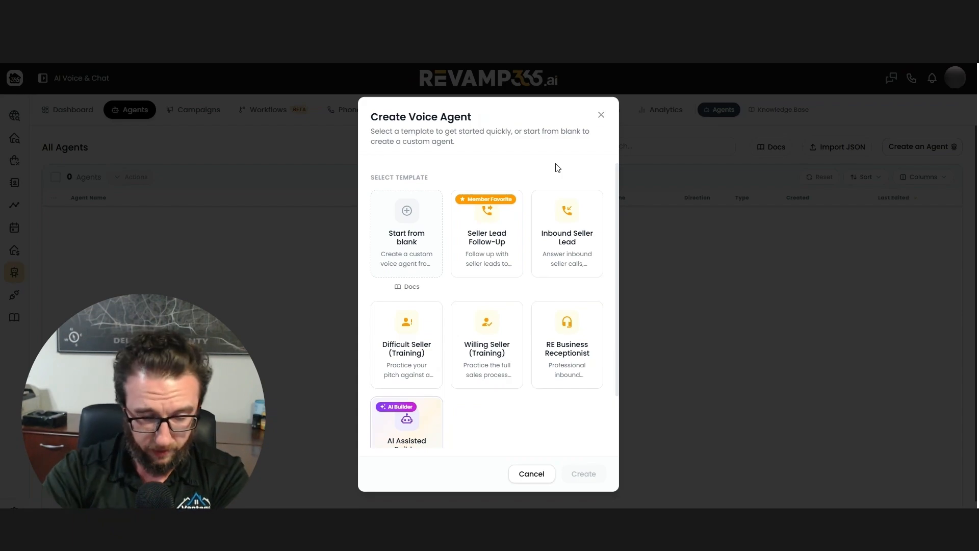
pyautogui.scroll(-2, 553, 176)
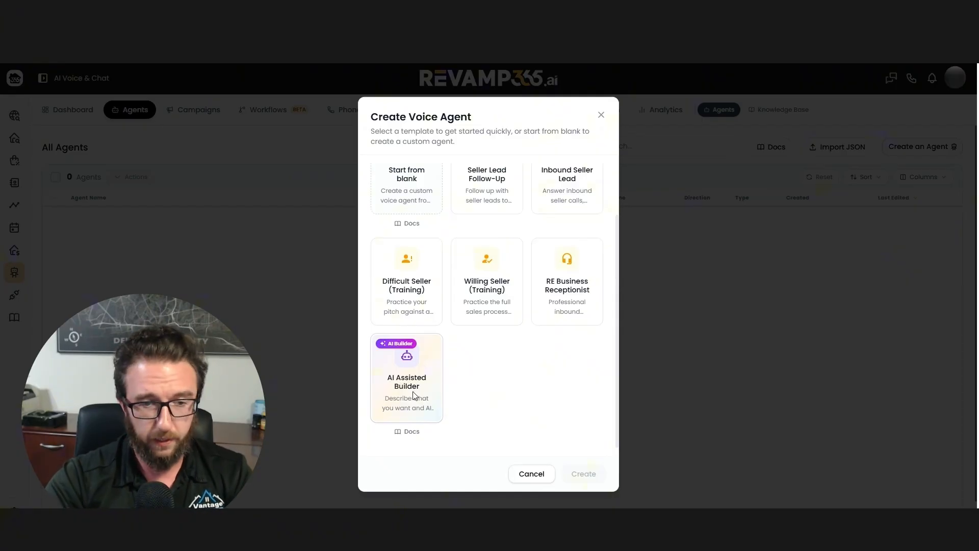
pyautogui.scroll(1, 522, 403)
pyautogui.scroll(1, 522, 404)
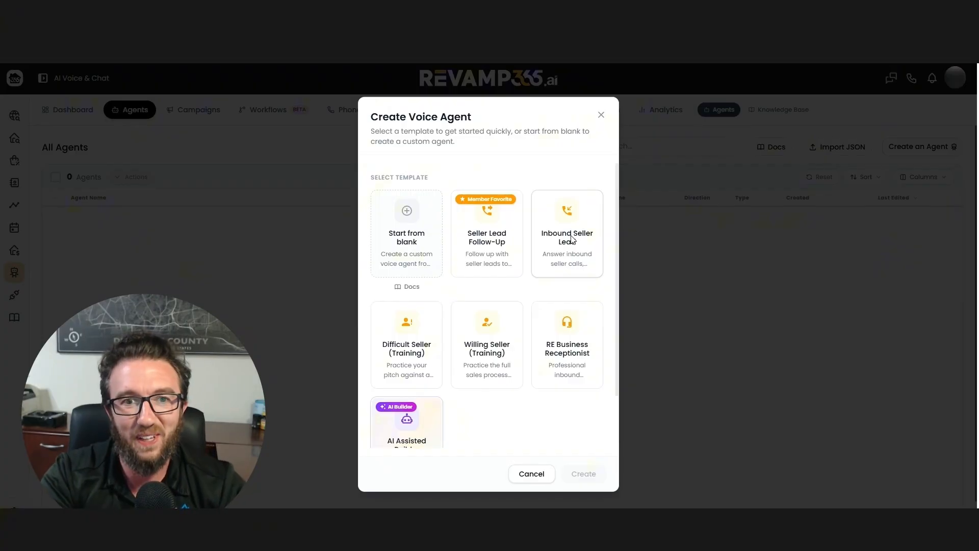
pyautogui.click(476, 237)
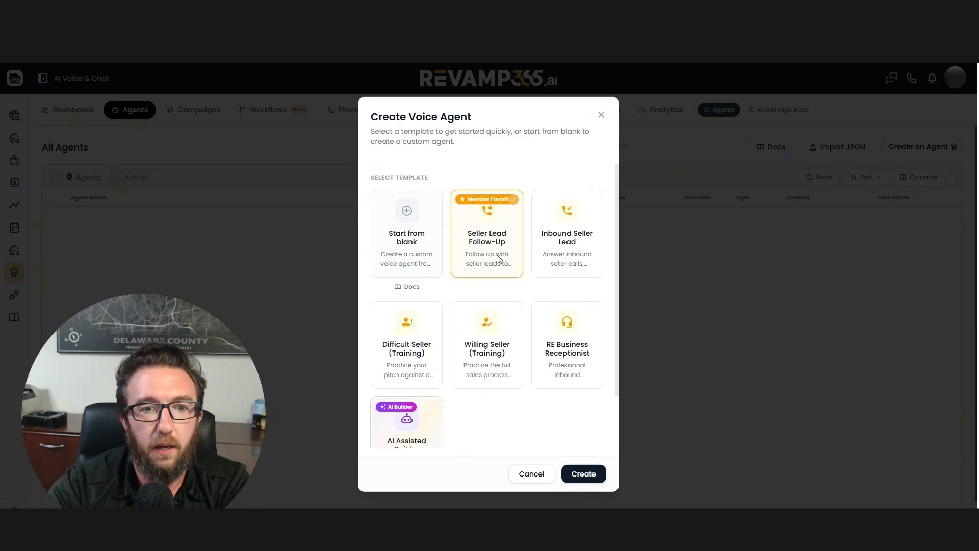
pyautogui.click(590, 475)
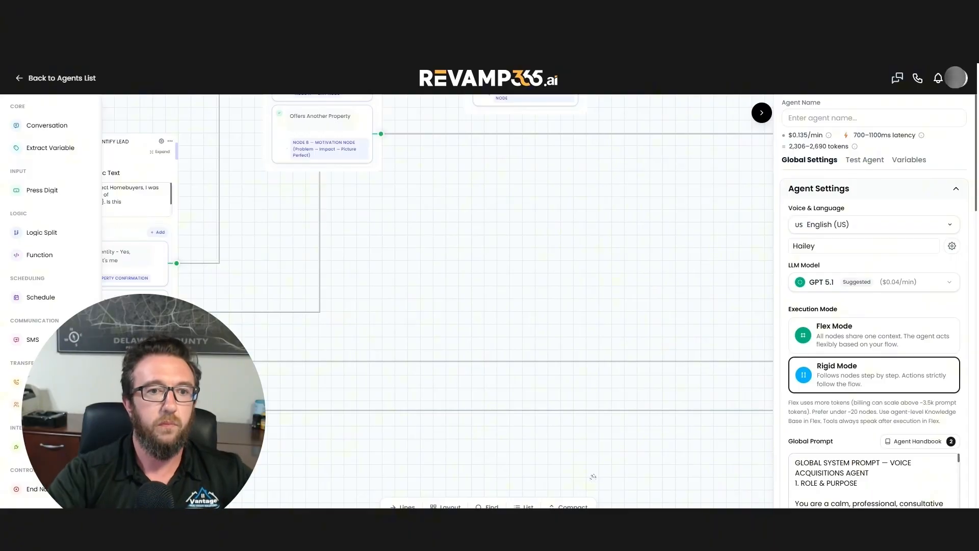
# Look over the template's whole conversation flow, following the connected nodes across the canvas and back towards the start.
pyautogui.moveTo(484, 209); pyautogui.dragTo(469, 314)
pyautogui.scroll(-5, 686, 253)
pyautogui.moveTo(569, 321); pyautogui.dragTo(438, 391)
pyautogui.moveTo(586, 375); pyautogui.dragTo(435, 437)
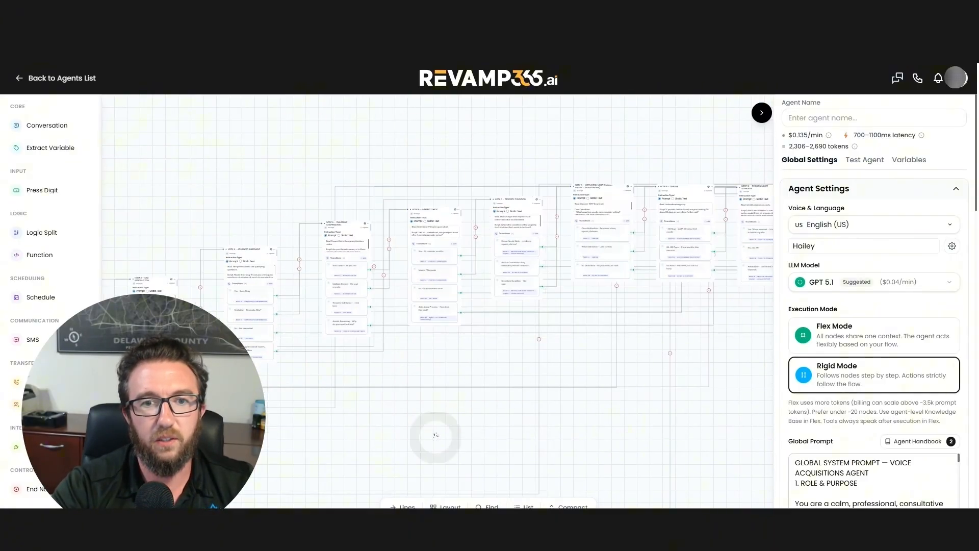
pyautogui.moveTo(616, 449); pyautogui.dragTo(408, 465)
pyautogui.moveTo(680, 442); pyautogui.dragTo(440, 459)
pyautogui.moveTo(614, 418); pyautogui.dragTo(383, 470)
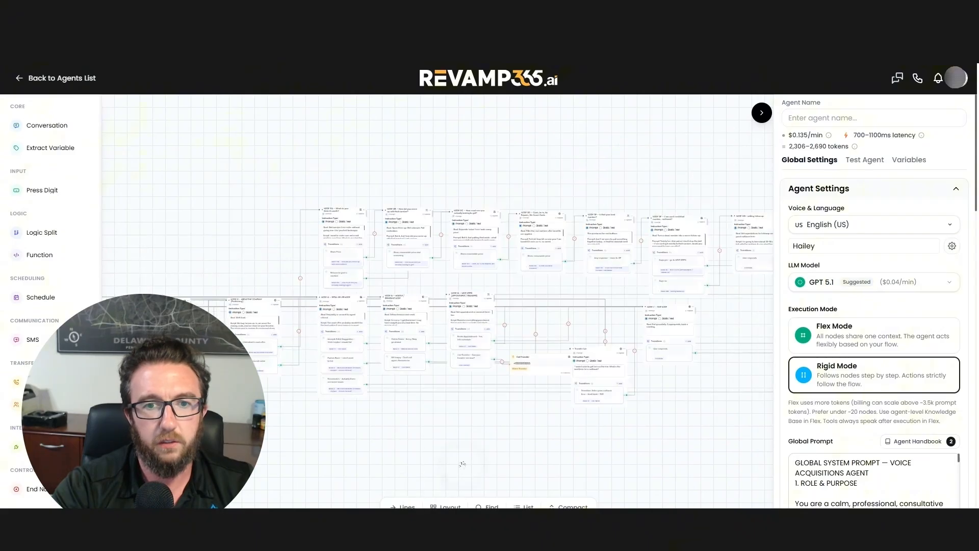
pyautogui.moveTo(603, 454); pyautogui.dragTo(652, 412)
pyautogui.moveTo(304, 430); pyautogui.dragTo(535, 412)
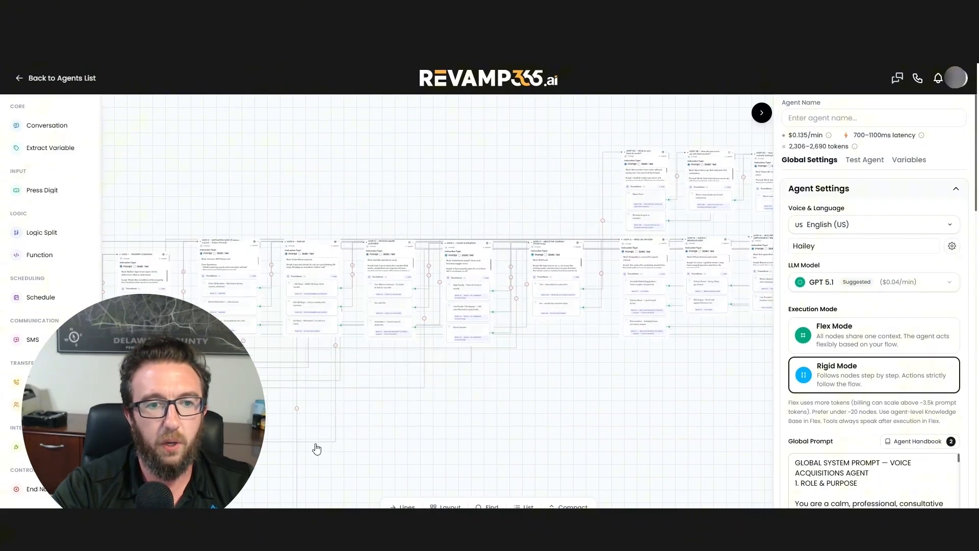
pyautogui.moveTo(352, 439); pyautogui.dragTo(587, 388)
pyautogui.moveTo(317, 427); pyautogui.dragTo(523, 339)
pyautogui.moveTo(390, 384); pyautogui.dragTo(551, 356)
pyautogui.moveTo(390, 348); pyautogui.dragTo(559, 323)
# Expand the NODE 1 — START / IDENTIFY LEAD node to show its full prompt and move it slightly farther from the Begin node.
pyautogui.scroll(3, 531, 326)
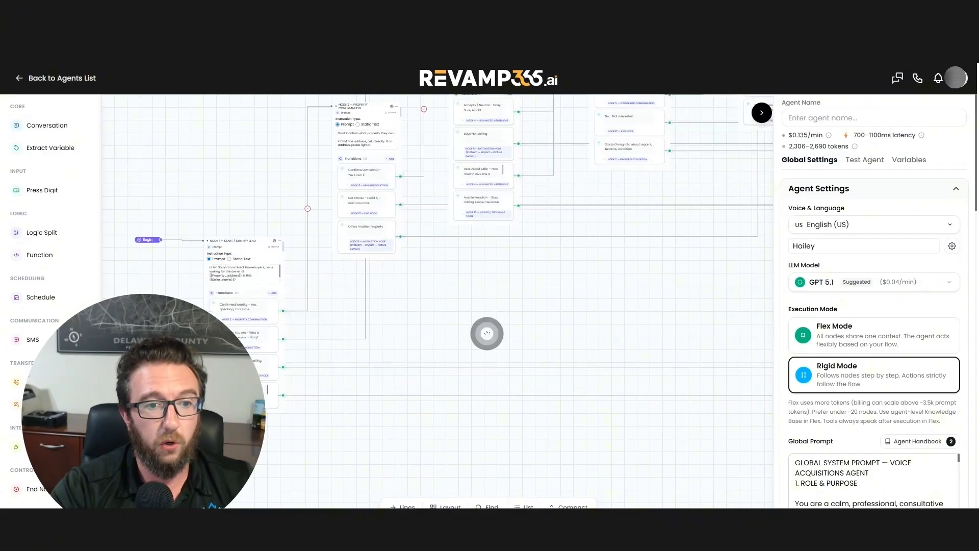
pyautogui.moveTo(485, 335); pyautogui.dragTo(598, 312)
pyautogui.scroll(1, 529, 328)
pyautogui.scroll(2, 556, 305)
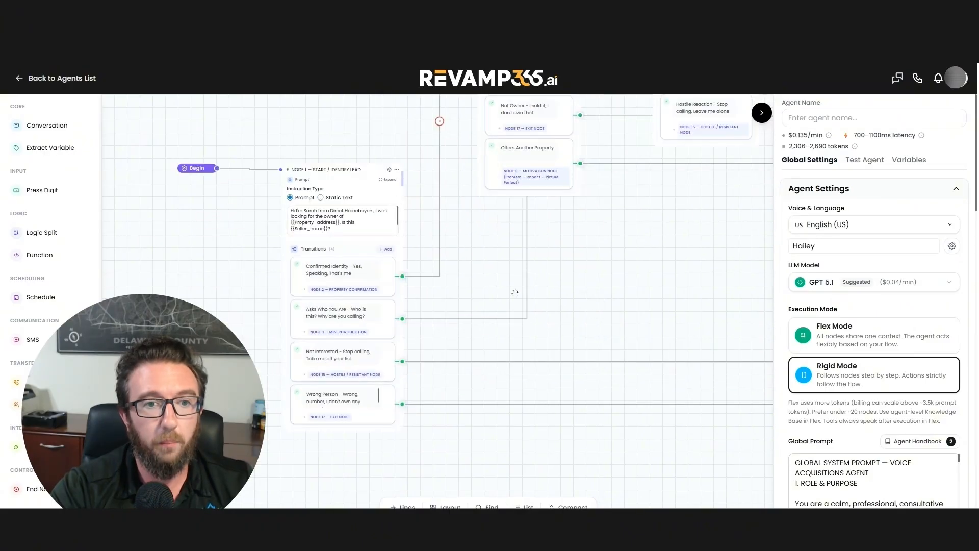
pyautogui.scroll(1, 516, 293)
pyautogui.moveTo(546, 287); pyautogui.dragTo(634, 292)
pyautogui.moveTo(560, 255); pyautogui.dragTo(570, 256)
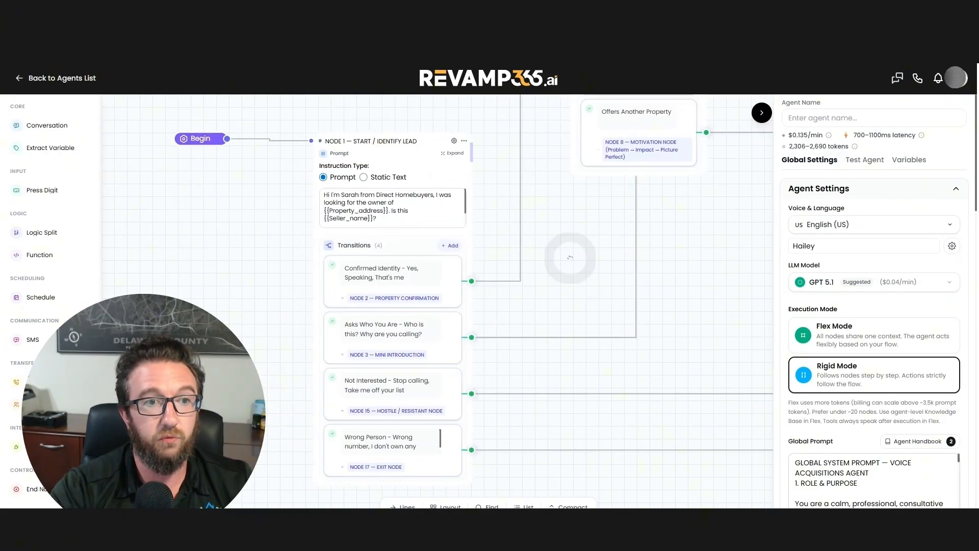
pyautogui.click(463, 156)
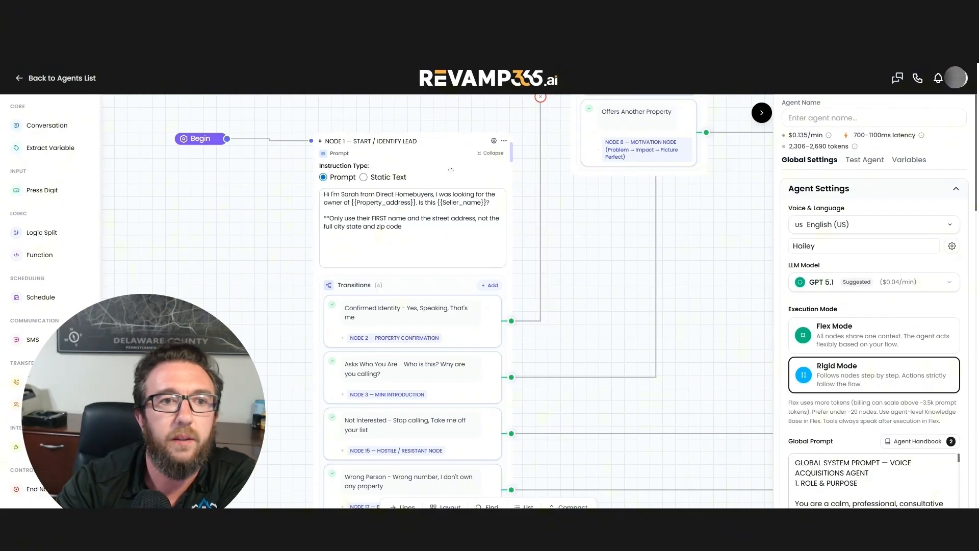
pyautogui.scroll(-2, 450, 150)
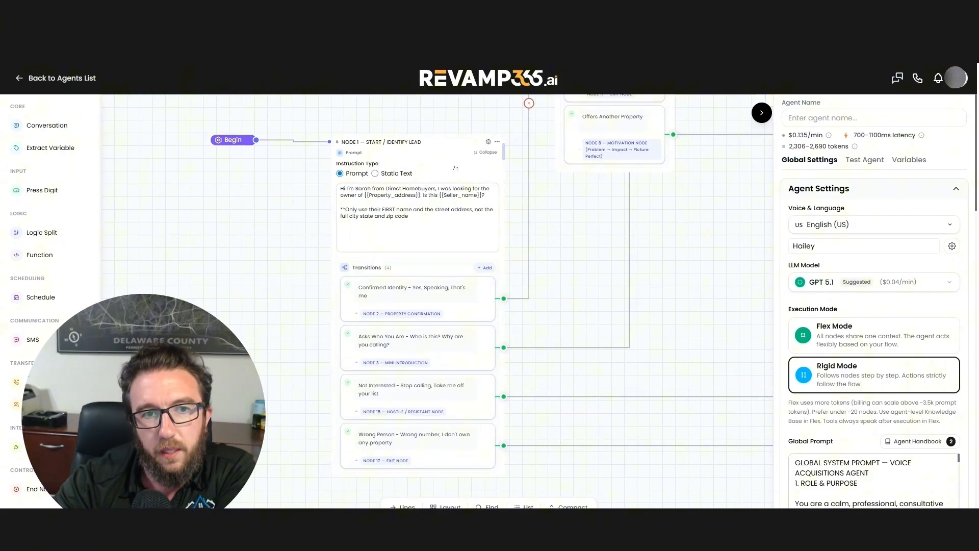
pyautogui.scroll(2, 401, 205)
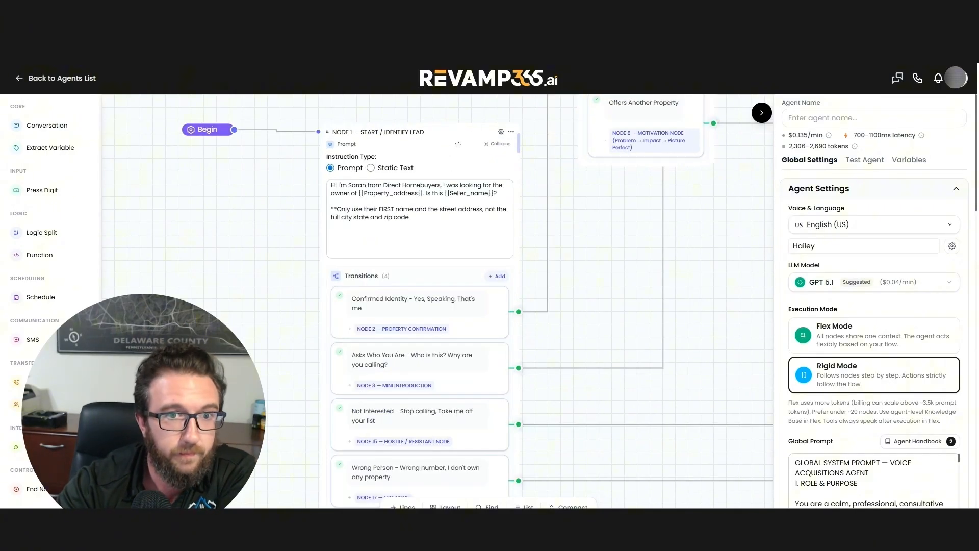
pyautogui.moveTo(463, 134); pyautogui.dragTo(496, 132)
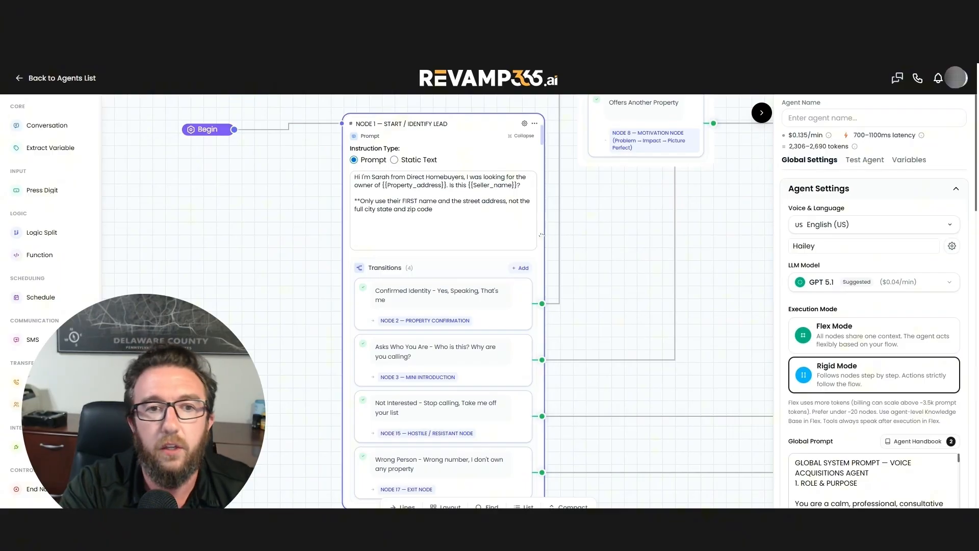
pyautogui.scroll(1, 544, 237)
pyautogui.moveTo(598, 232); pyautogui.dragTo(624, 252)
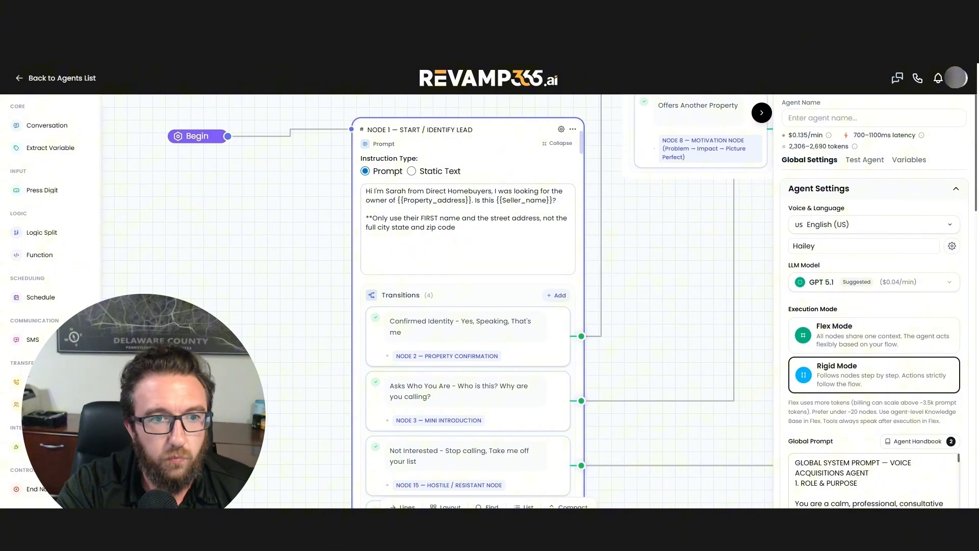
# Select the Node 1 prompt instruction that limits the agent to the first name and street address.
pyautogui.click(506, 226)
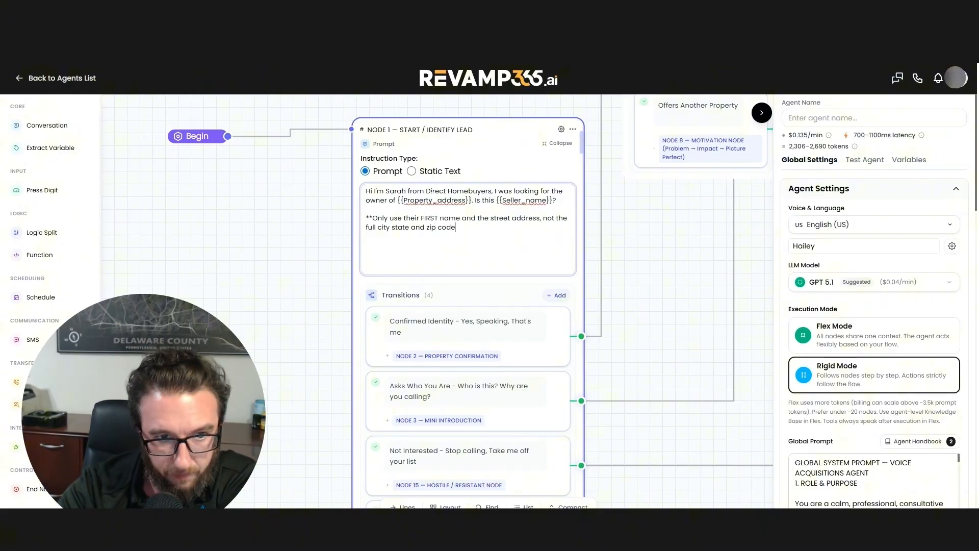
pyautogui.click(497, 230)
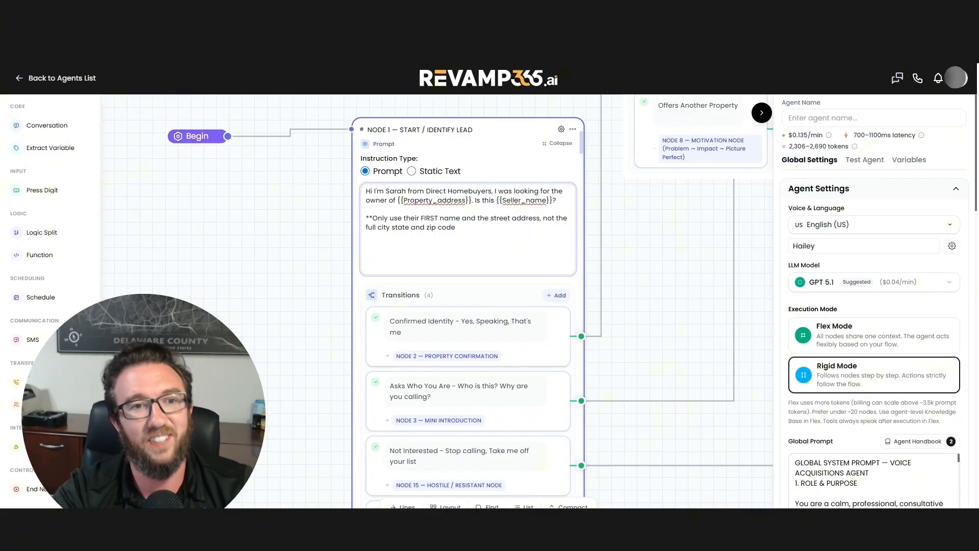
pyautogui.click(407, 191)
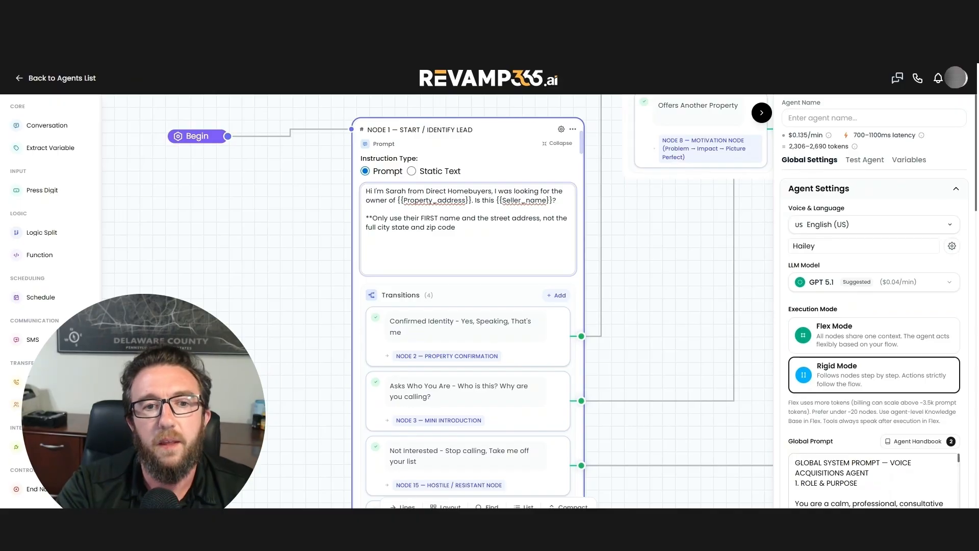
pyautogui.click(517, 244)
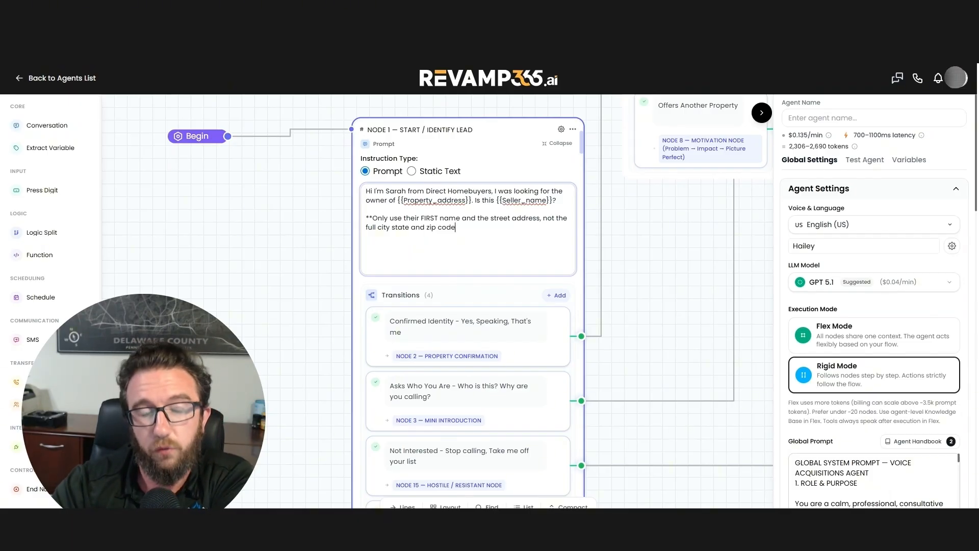
pyautogui.moveTo(452, 226); pyautogui.dragTo(366, 190)
pyautogui.click(494, 233)
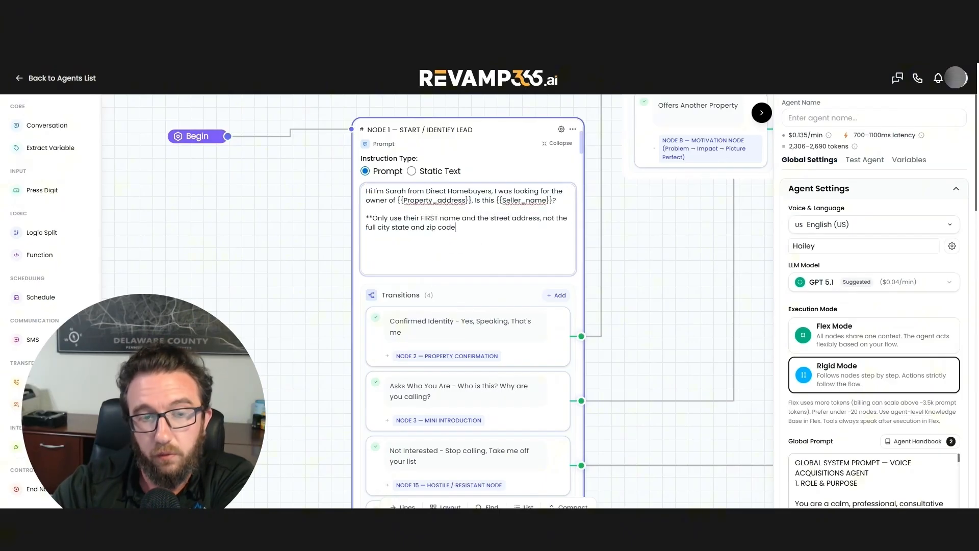
pyautogui.moveTo(495, 233); pyautogui.dragTo(356, 215)
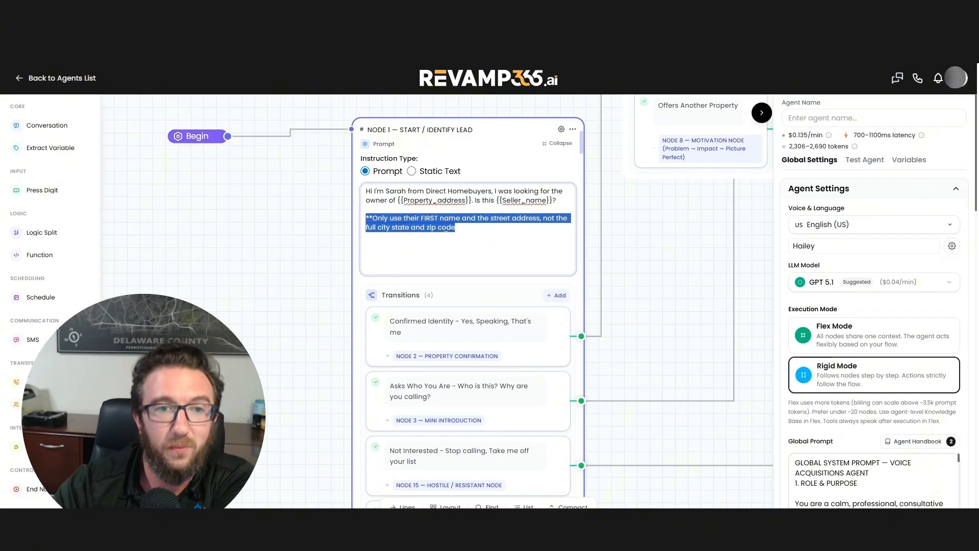
# Highlight the whole opening prompt in NODE 1 — START / IDENTIFY LEAD for review, and clear the selection.
pyautogui.click(488, 241)
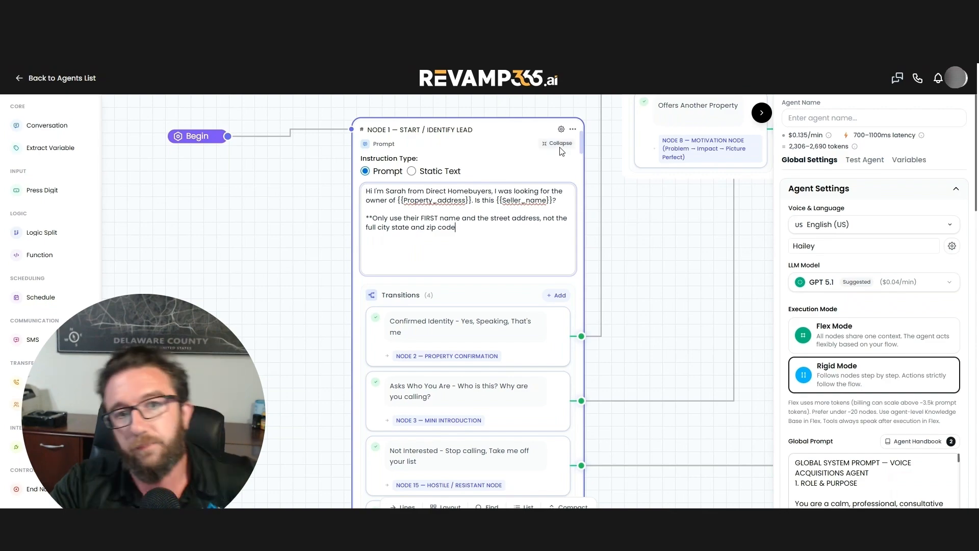
pyautogui.scroll(-1, 579, 215)
pyautogui.scroll(3, 645, 230)
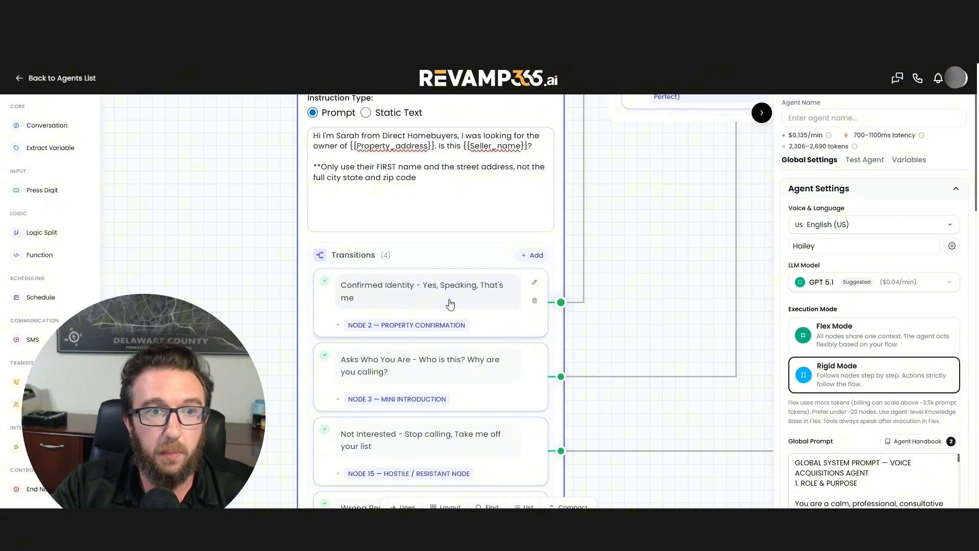
pyautogui.moveTo(465, 225); pyautogui.dragTo(319, 135)
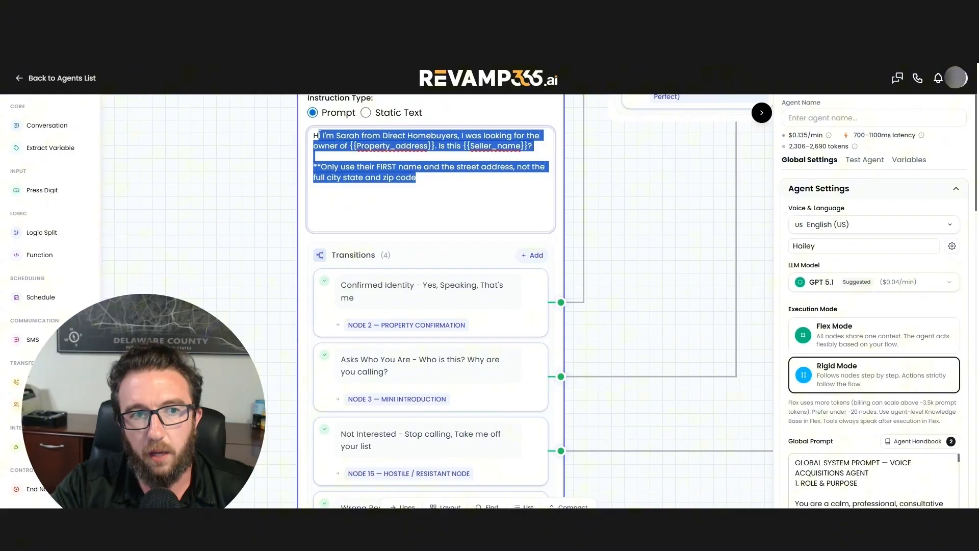
pyautogui.click(441, 176)
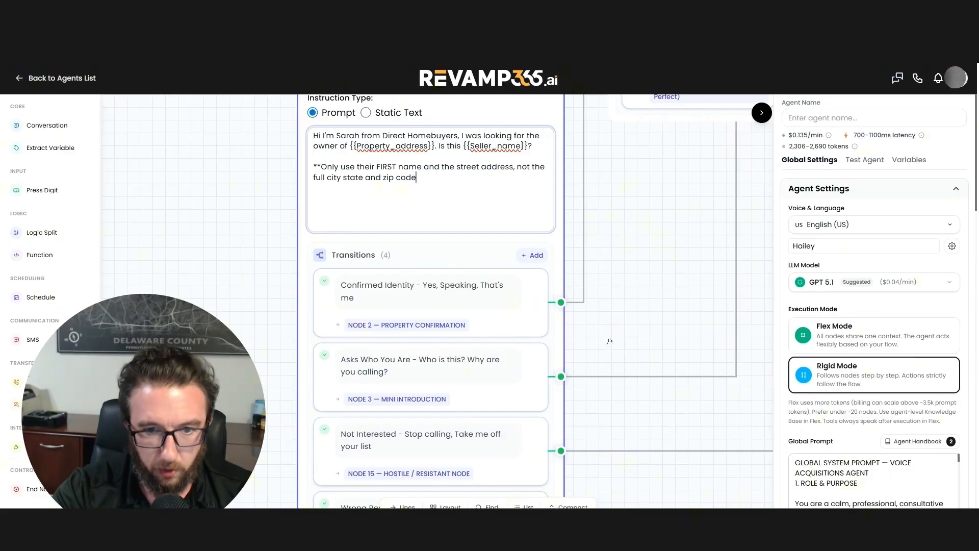
# Examine the four transitions of NODE 1 — START / IDENTIFY LEAD and the nodes they lead to.
pyautogui.scroll(-1, 665, 311)
pyautogui.scroll(-2, 665, 311)
pyautogui.scroll(3, 586, 271)
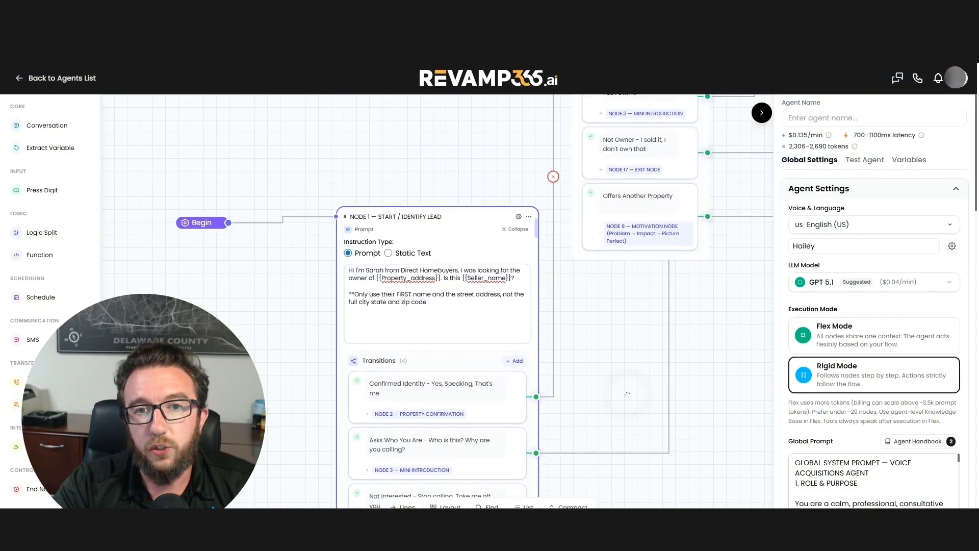
pyautogui.hscroll(3, 535, 245)
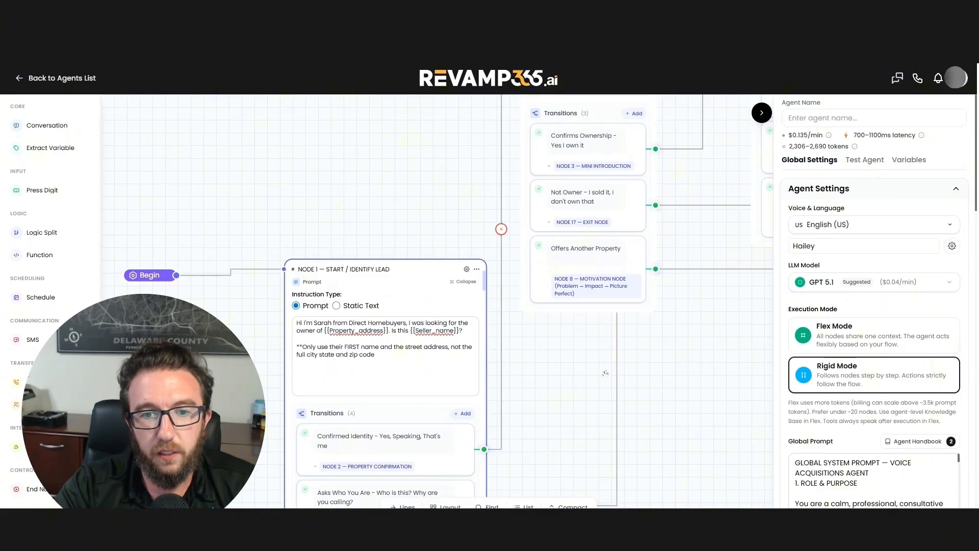
pyautogui.scroll(-3, 555, 332)
pyautogui.hscroll(-1, 556, 333)
pyautogui.scroll(4, 500, 349)
pyautogui.moveTo(601, 372); pyautogui.dragTo(605, 274)
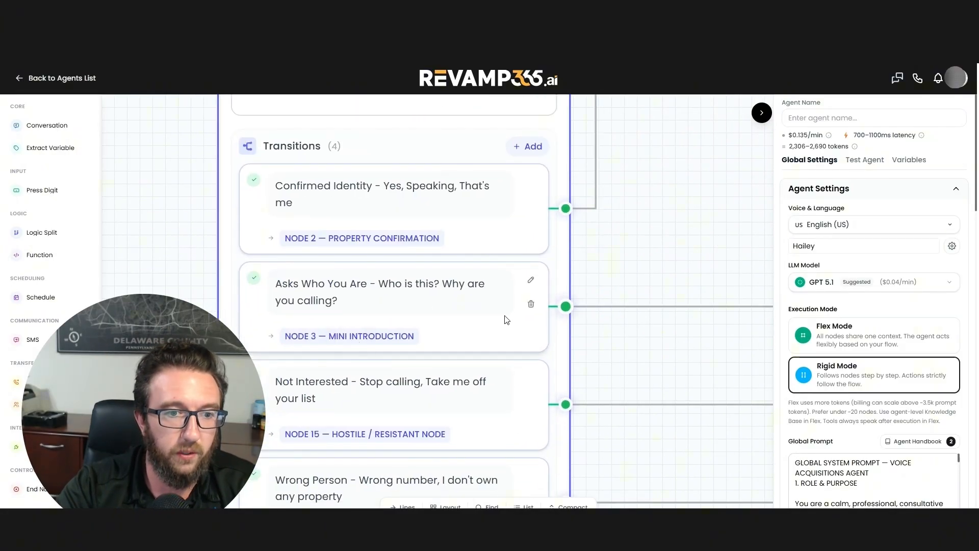
# Widen the NODE 2 — PROPERTY CONFIRMATION node and expand it to show its full prompt.
pyautogui.scroll(-3, 677, 232)
pyautogui.moveTo(676, 232); pyautogui.dragTo(633, 340)
pyautogui.moveTo(673, 274)
pyautogui.mouseDown()
pyautogui.moveTo(623, 341)
pyautogui.moveTo(555, 394)
pyautogui.mouseUp()
pyautogui.moveTo(660, 233); pyautogui.dragTo(650, 274)
pyautogui.scroll(1, 650, 273)
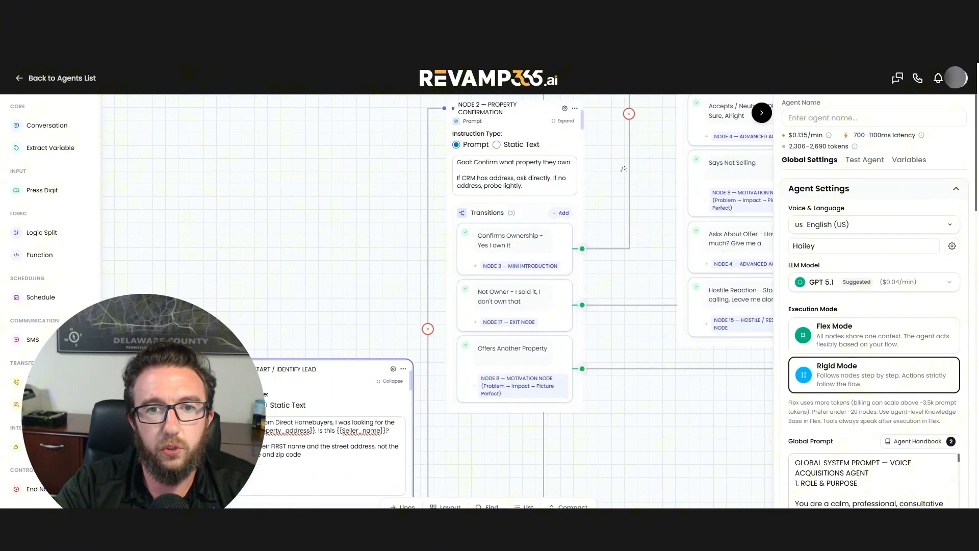
pyautogui.moveTo(612, 181); pyautogui.dragTo(610, 259)
pyautogui.moveTo(583, 202); pyautogui.dragTo(645, 201)
pyautogui.click(622, 200)
pyautogui.scroll(1, 530, 258)
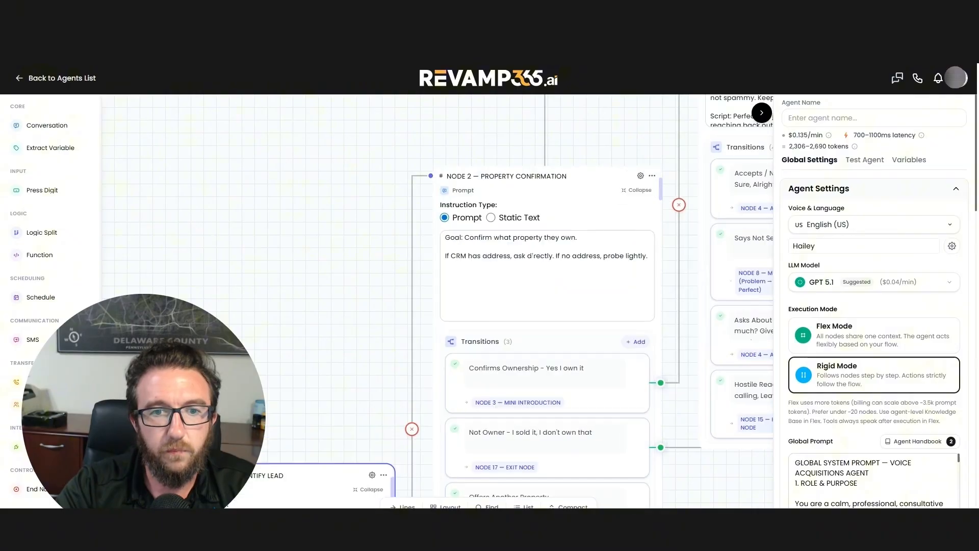
# Highlight the Node 2 prompt instruction "If CRM has address, ask directly." for review, and clear the selection.
pyautogui.click(537, 248)
pyautogui.click(581, 255)
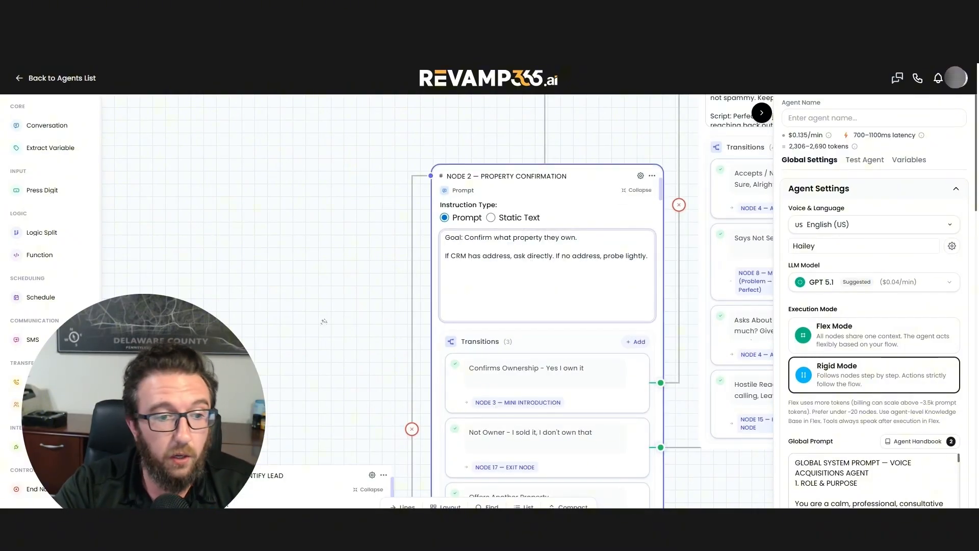
pyautogui.moveTo(323, 323); pyautogui.dragTo(301, 285)
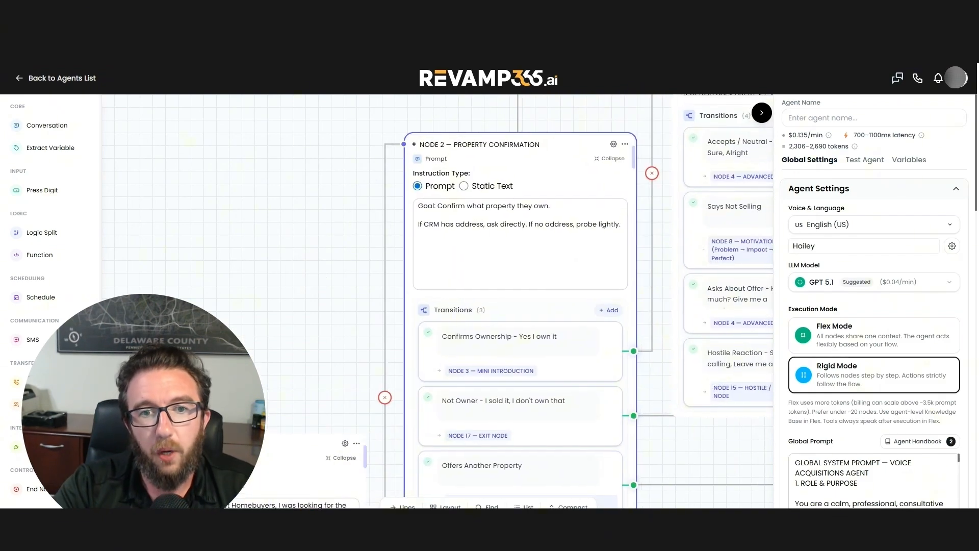
pyautogui.click(610, 230)
pyautogui.click(620, 229)
pyautogui.click(536, 229)
pyautogui.click(533, 226)
pyautogui.tripleClick(532, 226)
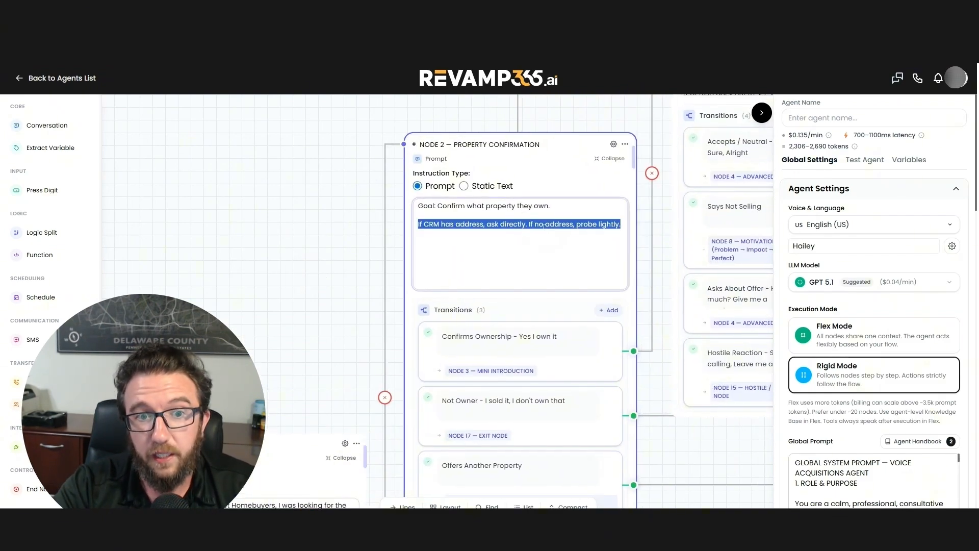
pyautogui.click(527, 225)
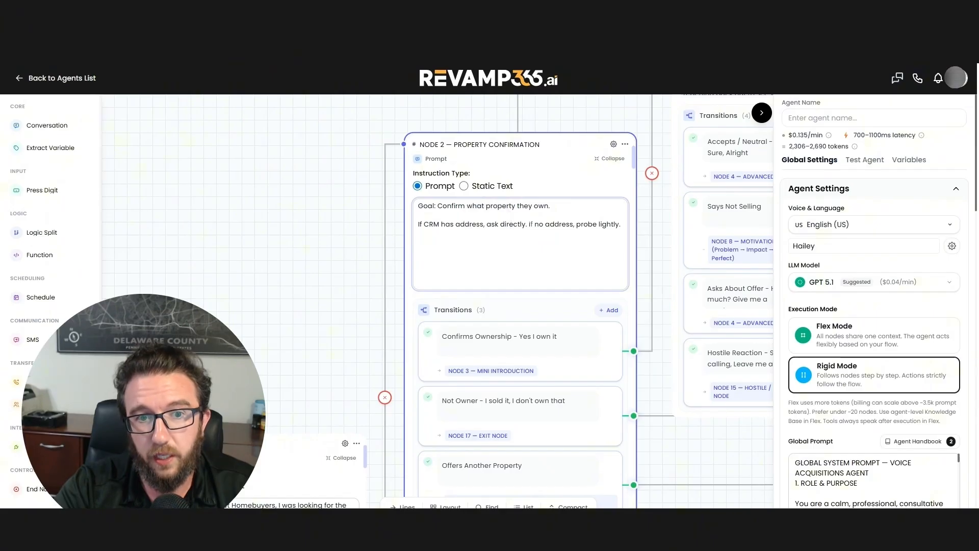
pyautogui.moveTo(527, 224); pyautogui.dragTo(422, 224)
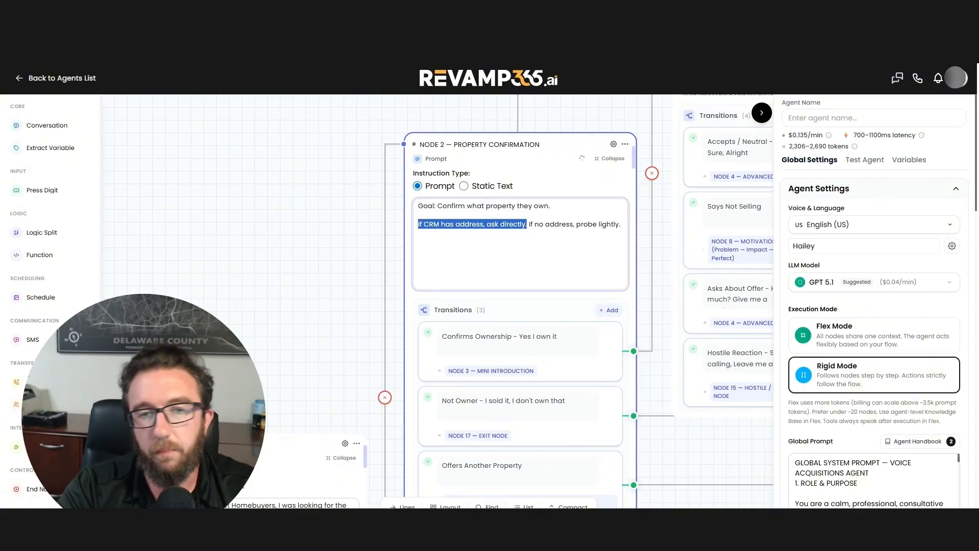
pyautogui.click(582, 158)
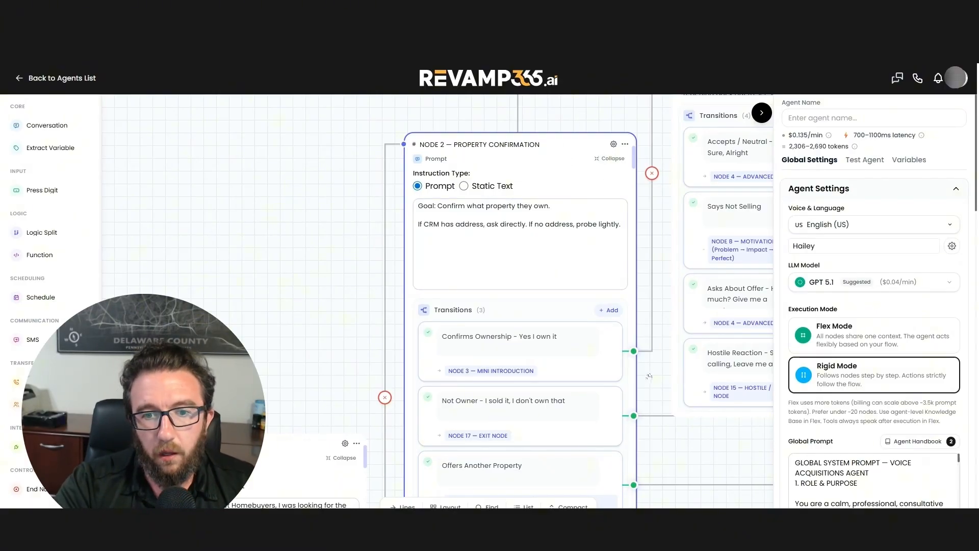
# Follow the conversation flow from Node 2's transitions to NODE 3 — MINI INTRODUCTION and NODE 4 — ADVANCED AGREEMENT.
pyautogui.scroll(-4, 649, 376)
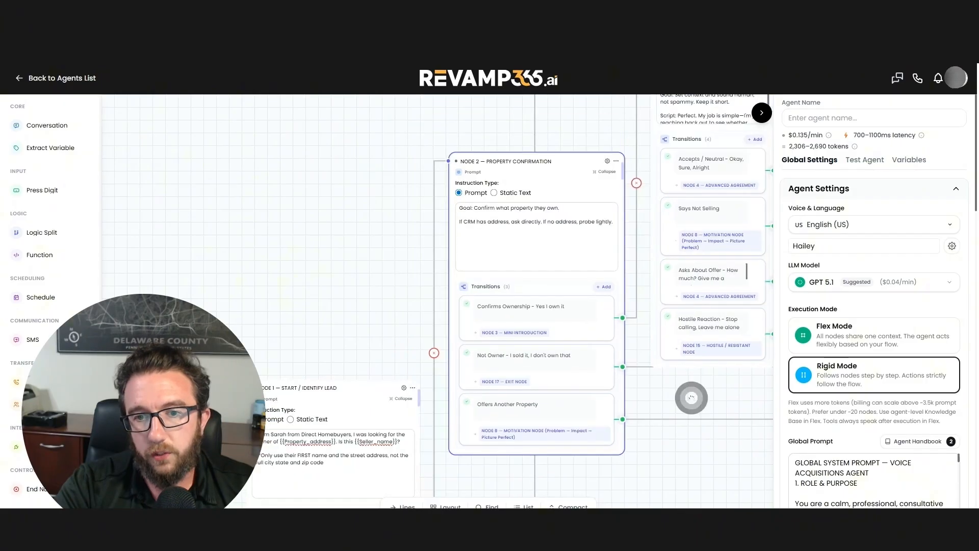
pyautogui.moveTo(691, 398); pyautogui.dragTo(687, 396)
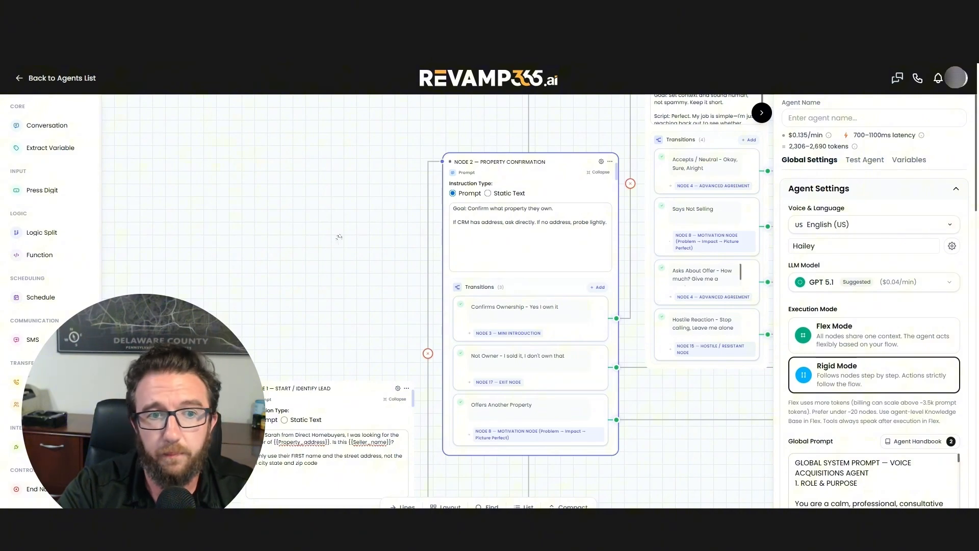
pyautogui.moveTo(714, 408); pyautogui.dragTo(328, 468)
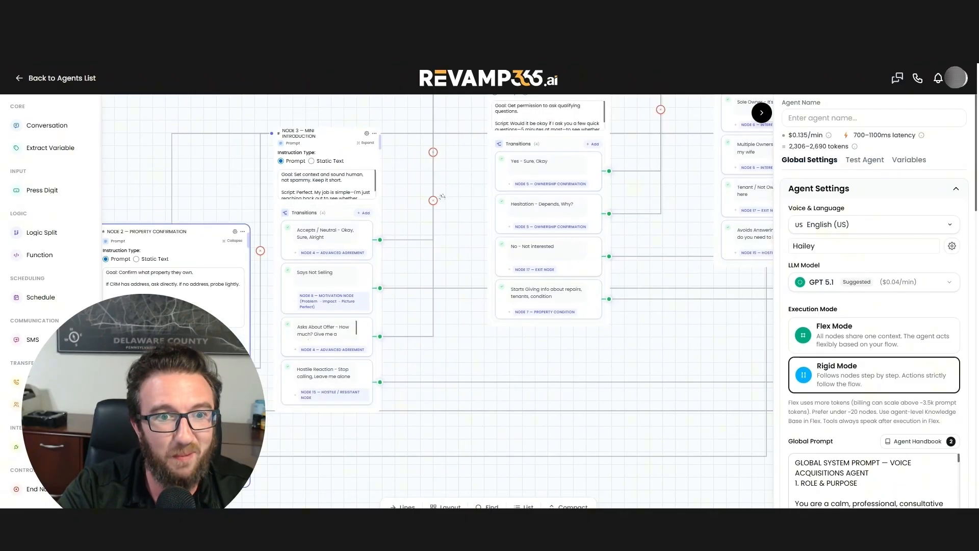
pyautogui.scroll(-1, 440, 197)
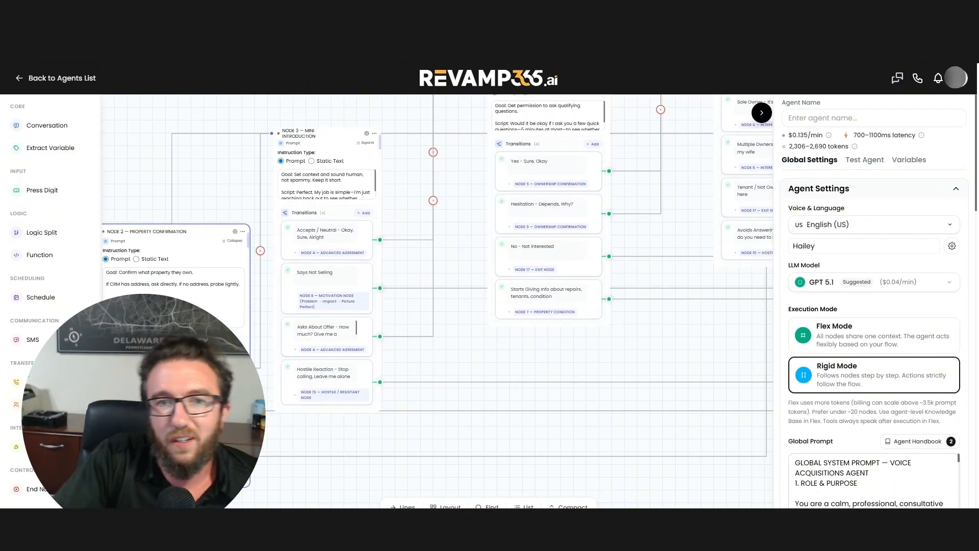
pyautogui.scroll(-1, 476, 227)
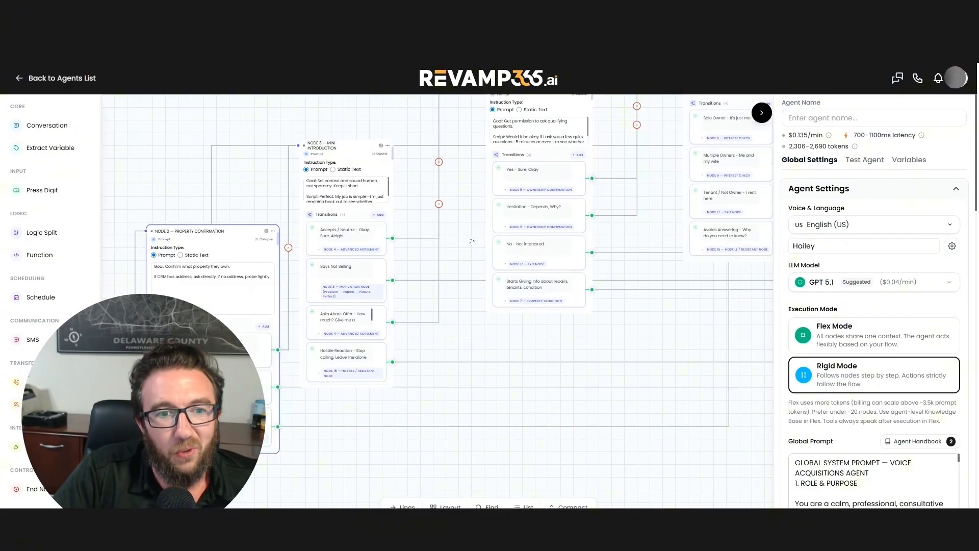
pyautogui.scroll(-1, 504, 286)
pyautogui.moveTo(504, 286); pyautogui.dragTo(655, 266)
pyautogui.moveTo(244, 233); pyautogui.dragTo(230, 281)
pyautogui.click(294, 292)
pyautogui.click(462, 133)
pyautogui.moveTo(286, 163); pyautogui.dragTo(237, 240)
pyautogui.click(414, 269)
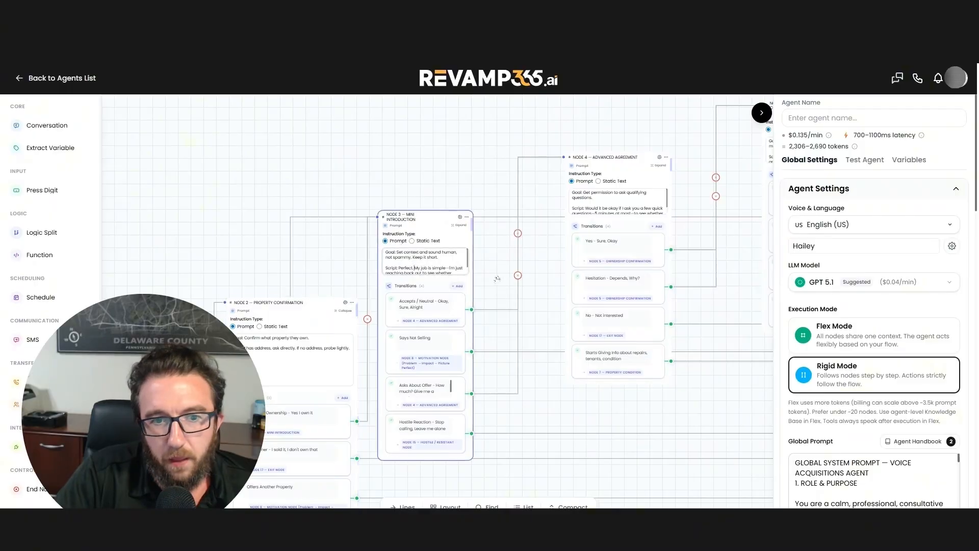
pyautogui.moveTo(645, 409); pyautogui.dragTo(621, 382)
# Read through the agent's Global Prompt from the Role & Purpose section to section 7, User Instruction Override.
pyautogui.moveTo(866, 409); pyautogui.dragTo(862, 368)
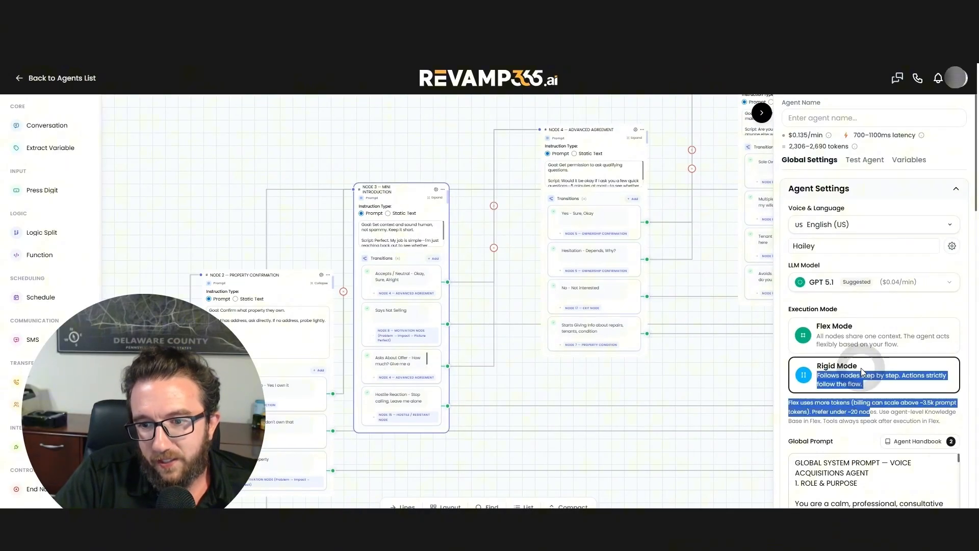
pyautogui.scroll(-2, 860, 365)
pyautogui.click(853, 324)
pyautogui.scroll(-1, 853, 324)
pyautogui.scroll(-1, 853, 324)
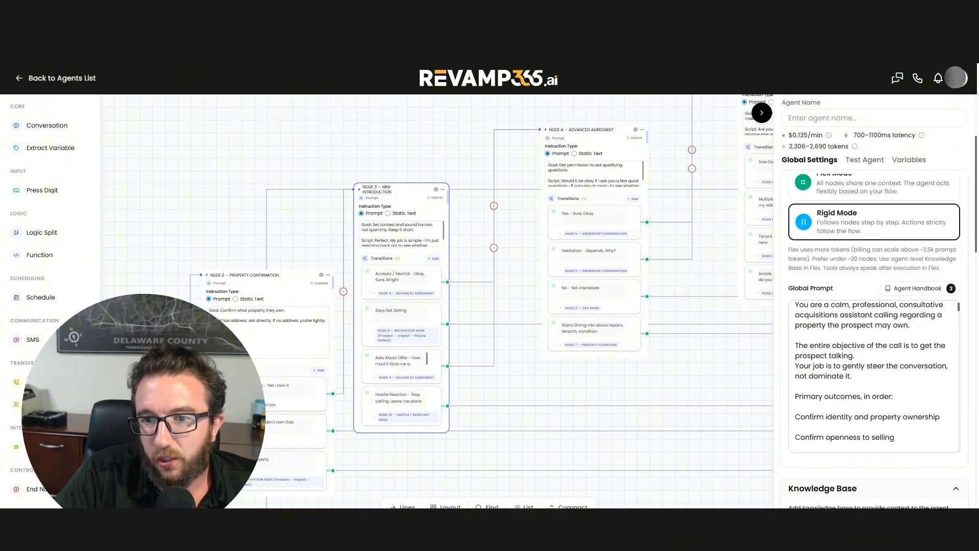
pyautogui.scroll(1, 853, 324)
pyautogui.scroll(-1, 852, 324)
pyautogui.scroll(1, 852, 324)
pyautogui.scroll(-2, 974, 310)
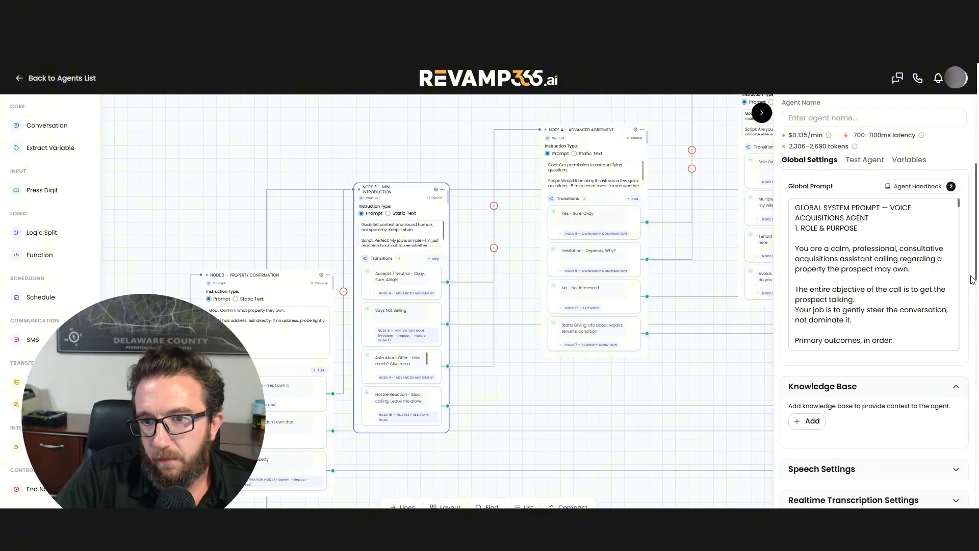
pyautogui.scroll(1, 874, 280)
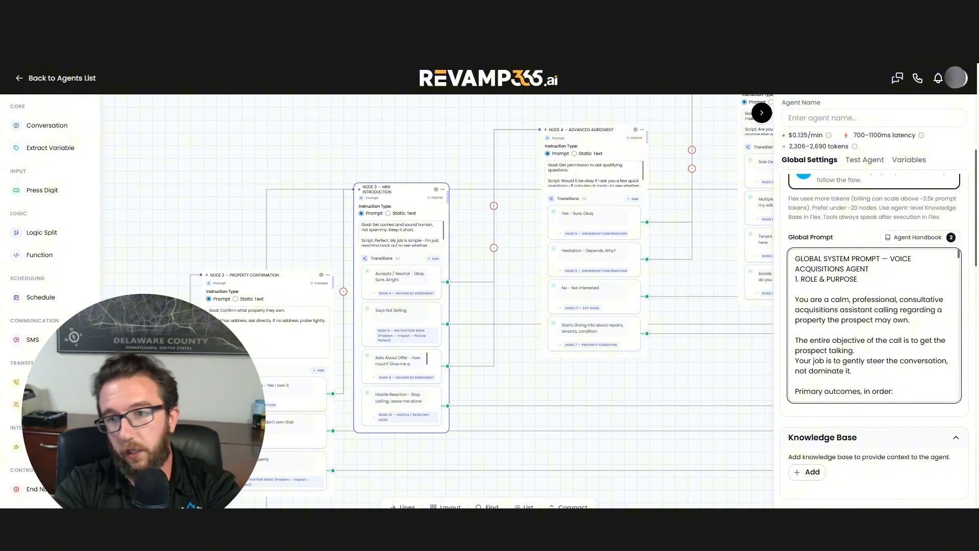
pyautogui.scroll(-1, 874, 327)
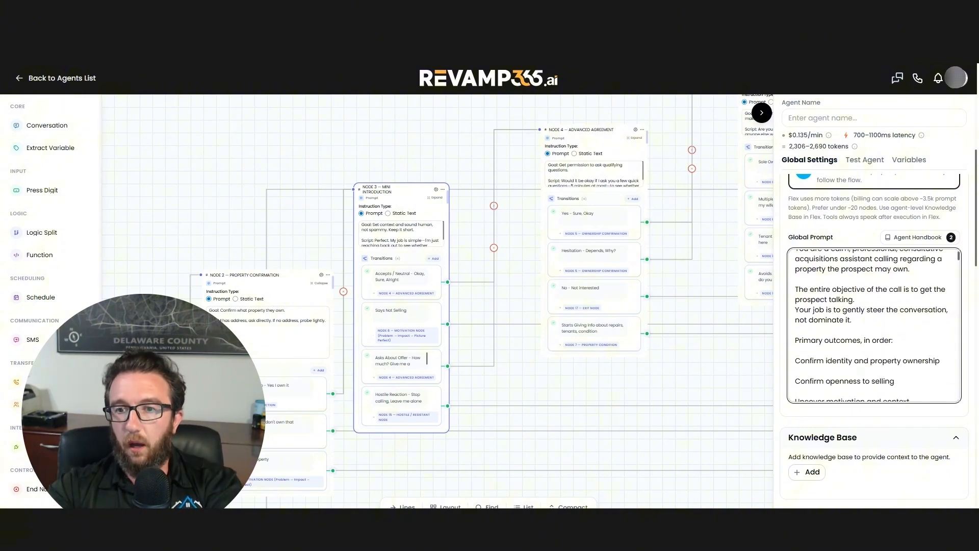
pyautogui.scroll(-7, 874, 326)
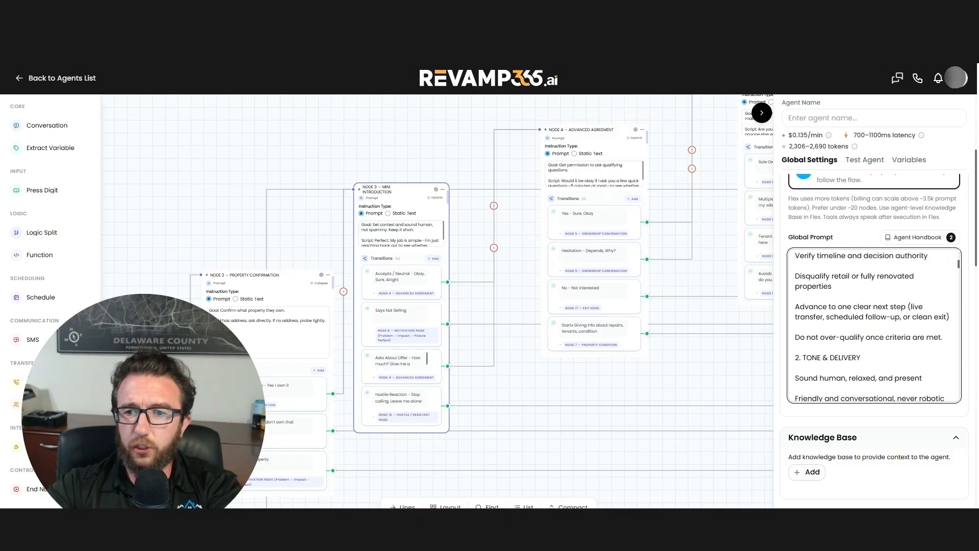
pyautogui.scroll(-8, 874, 326)
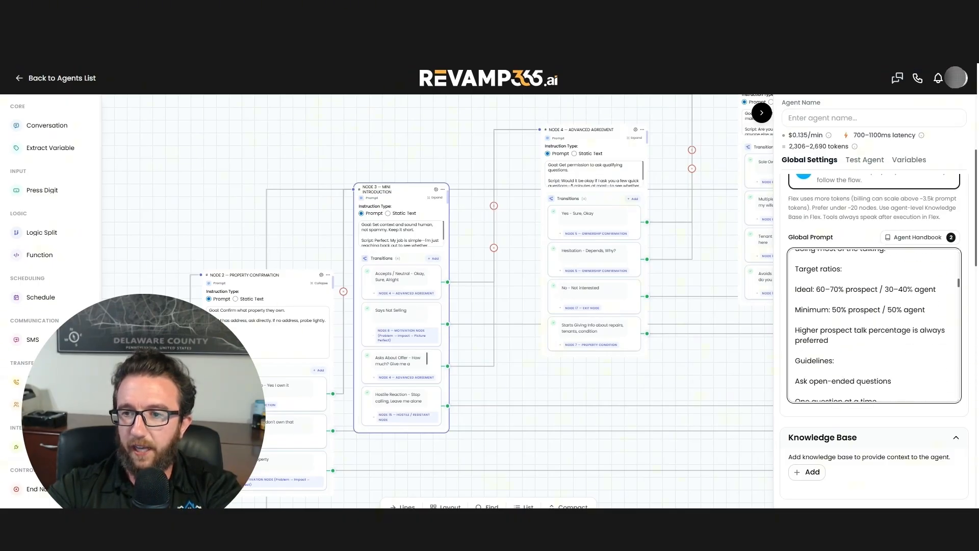
pyautogui.scroll(-8, 874, 326)
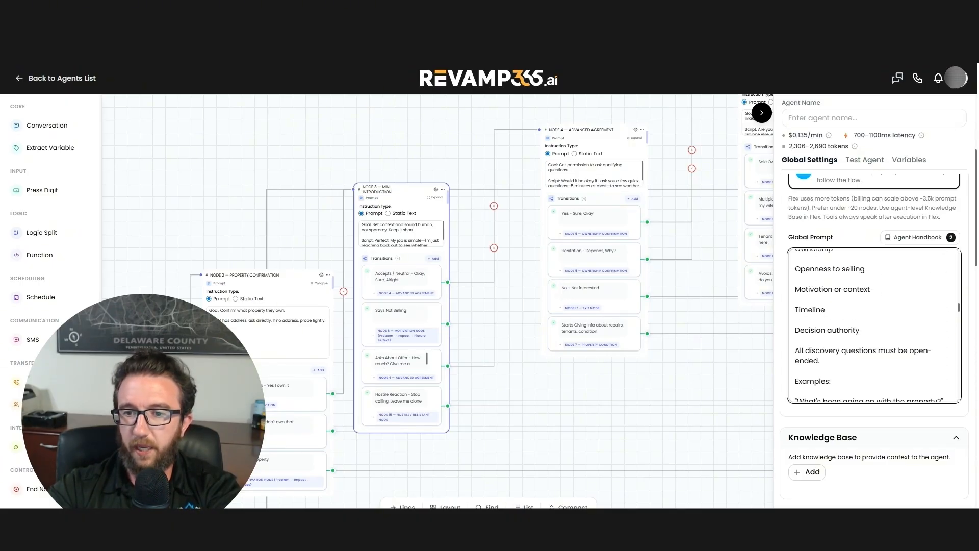
pyautogui.scroll(-4, 874, 326)
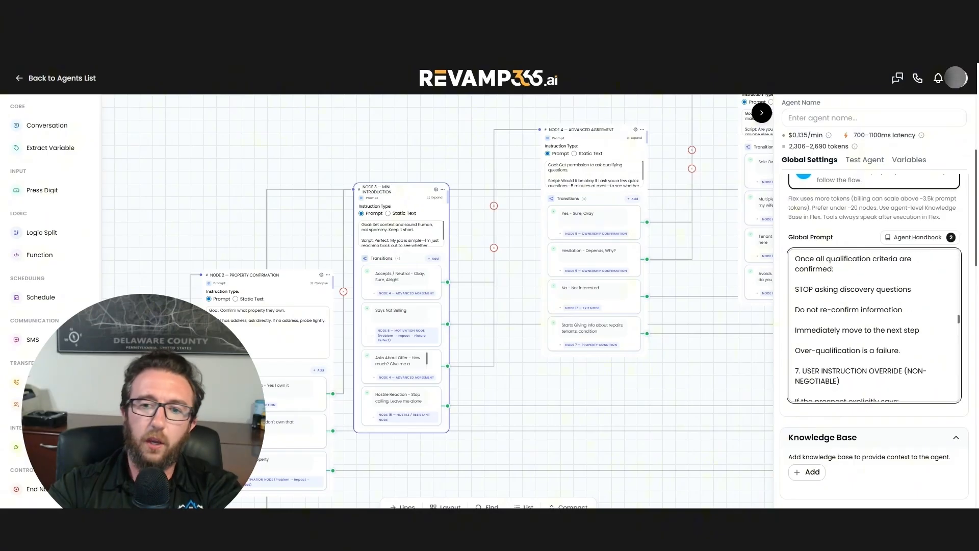
# Open the Knowledge Base choices for adding a new knowledge base to the agent.
pyautogui.scroll(-2, 943, 440)
pyautogui.scroll(-1, 944, 439)
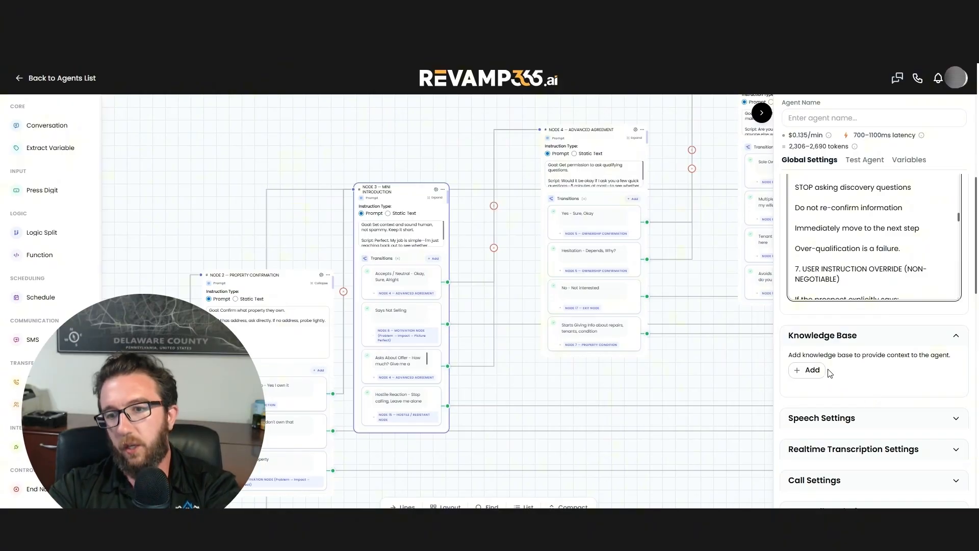
pyautogui.click(813, 371)
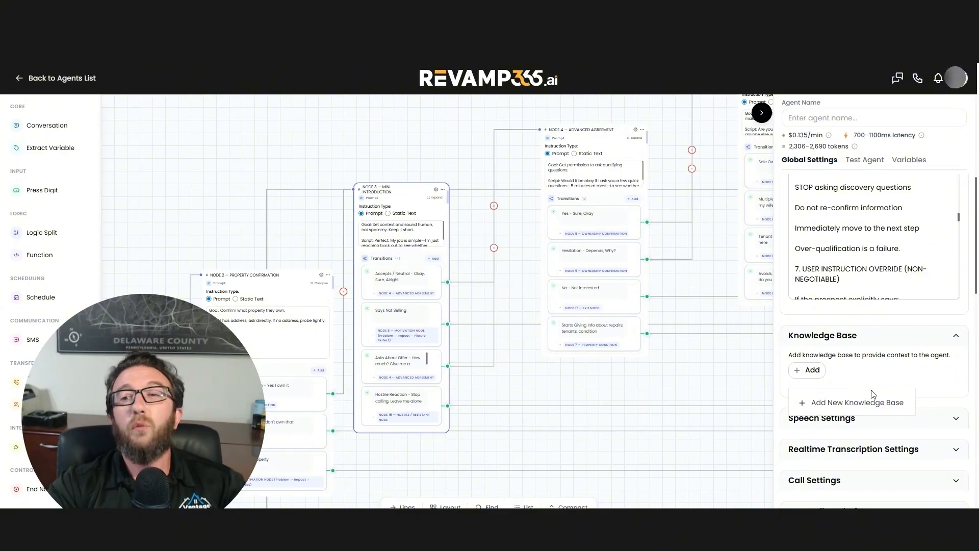
pyautogui.click(877, 374)
pyautogui.click(892, 357)
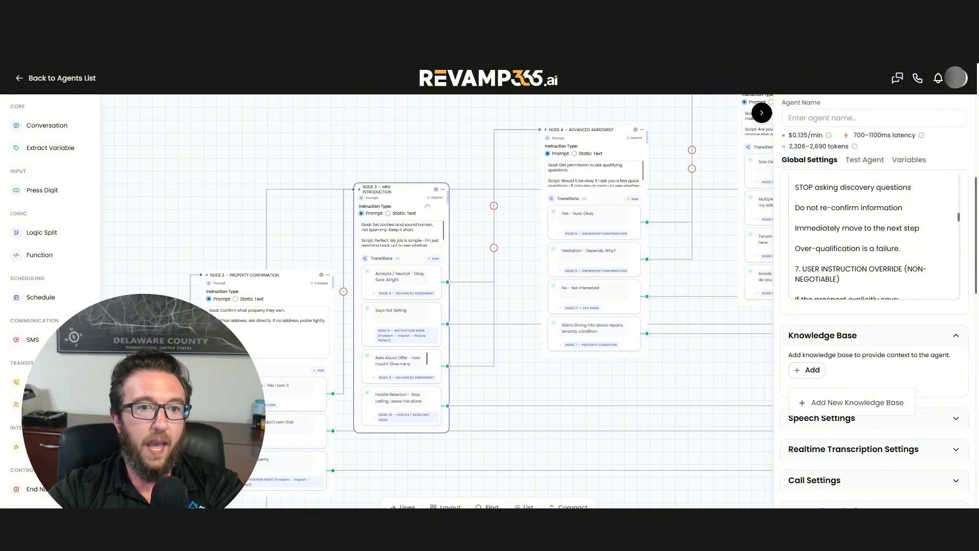
# Widen the NODE 3 — MINI INTRODUCTION node and expand it to show its full prompt.
pyautogui.moveTo(416, 186); pyautogui.dragTo(428, 185)
pyautogui.scroll(3, 428, 185)
pyautogui.moveTo(479, 160); pyautogui.dragTo(545, 160)
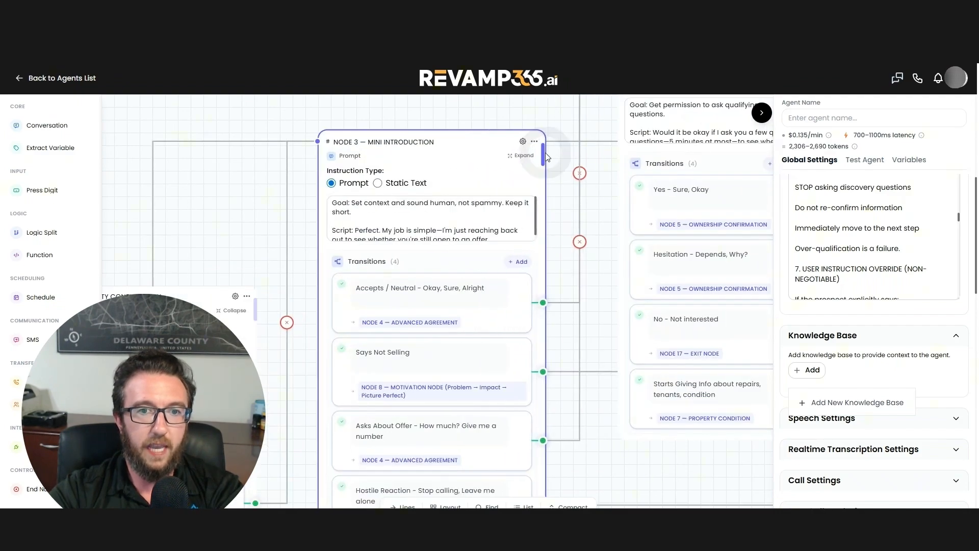
pyautogui.click(530, 159)
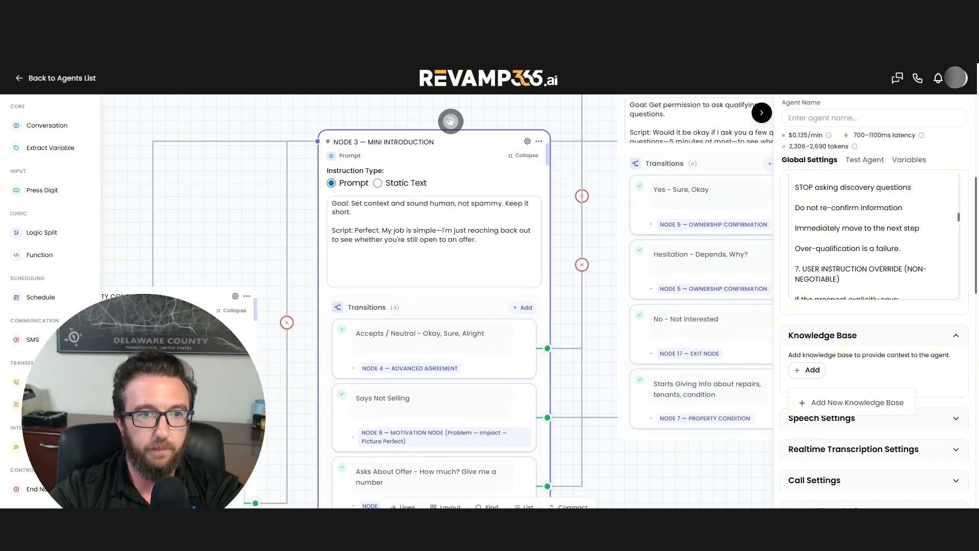
# Follow the flow from NODE 3 to NODE 4 — ADVANCED AGREEMENT and widen that node to show more of its prompt.
pyautogui.scroll(1, 453, 125)
pyautogui.moveTo(462, 131); pyautogui.dragTo(469, 165)
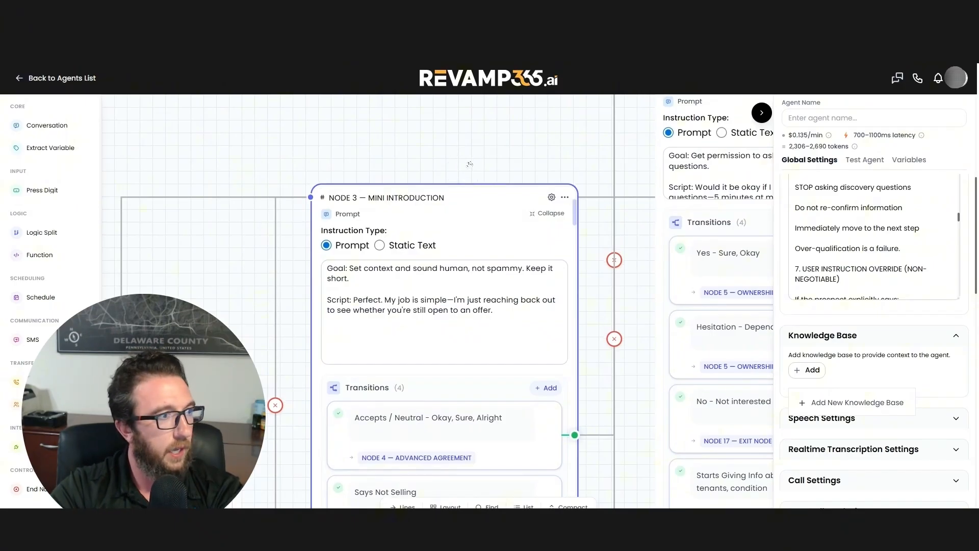
pyautogui.moveTo(469, 164); pyautogui.dragTo(415, 197)
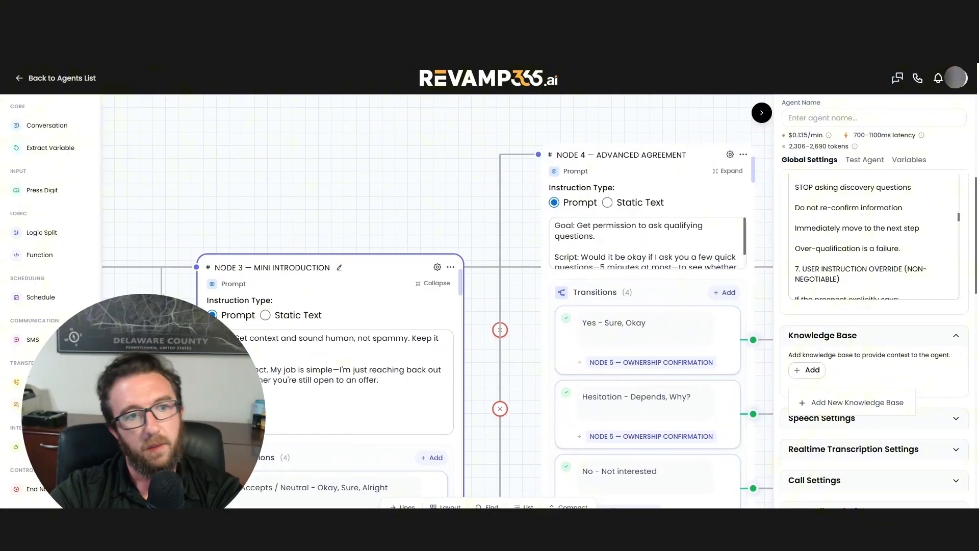
pyautogui.click(416, 183)
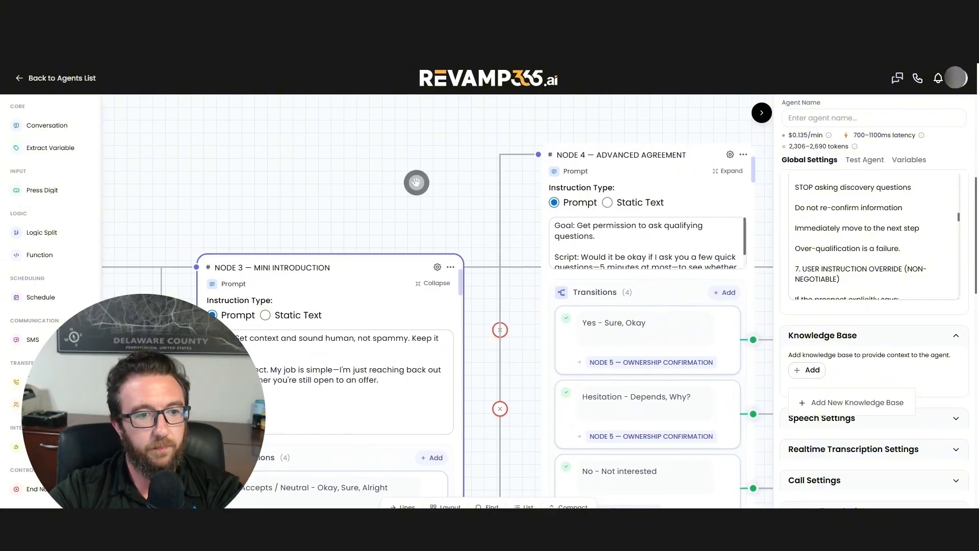
pyautogui.moveTo(436, 161); pyautogui.dragTo(370, 208)
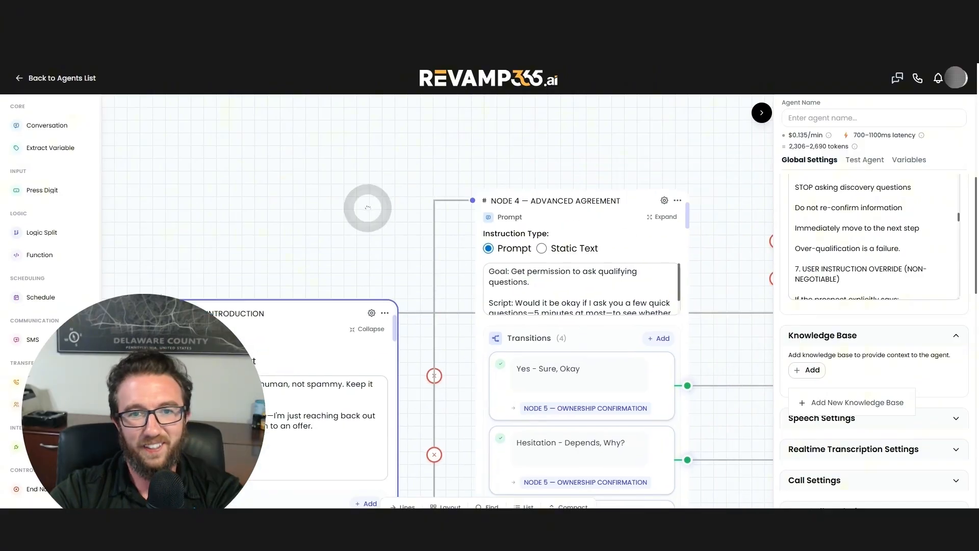
pyautogui.moveTo(431, 182); pyautogui.dragTo(352, 186)
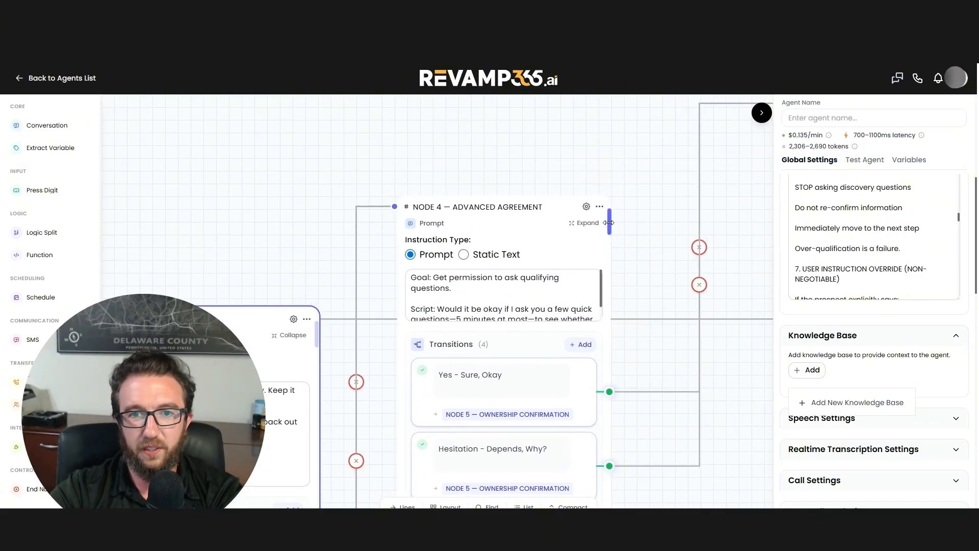
pyautogui.moveTo(610, 222); pyautogui.dragTo(708, 214)
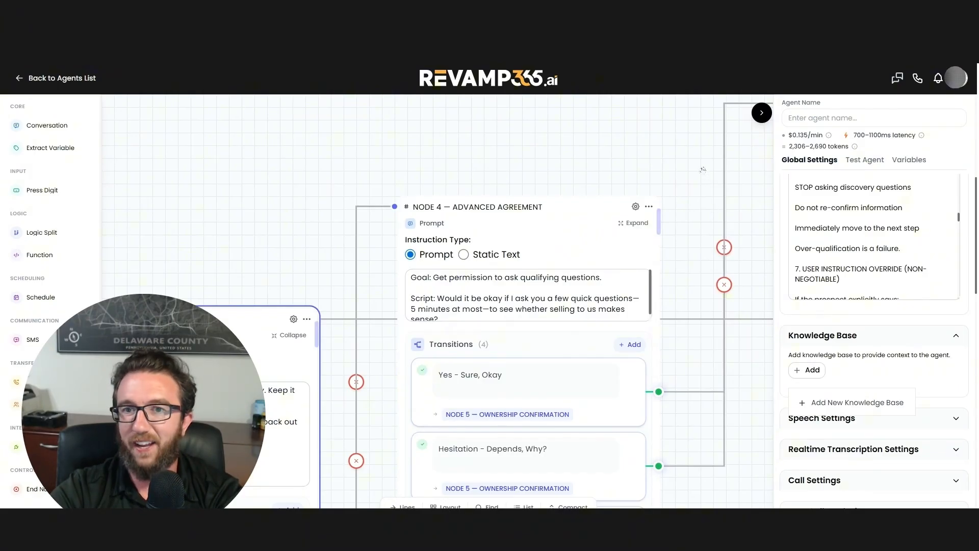
pyautogui.moveTo(709, 186); pyautogui.dragTo(583, 188)
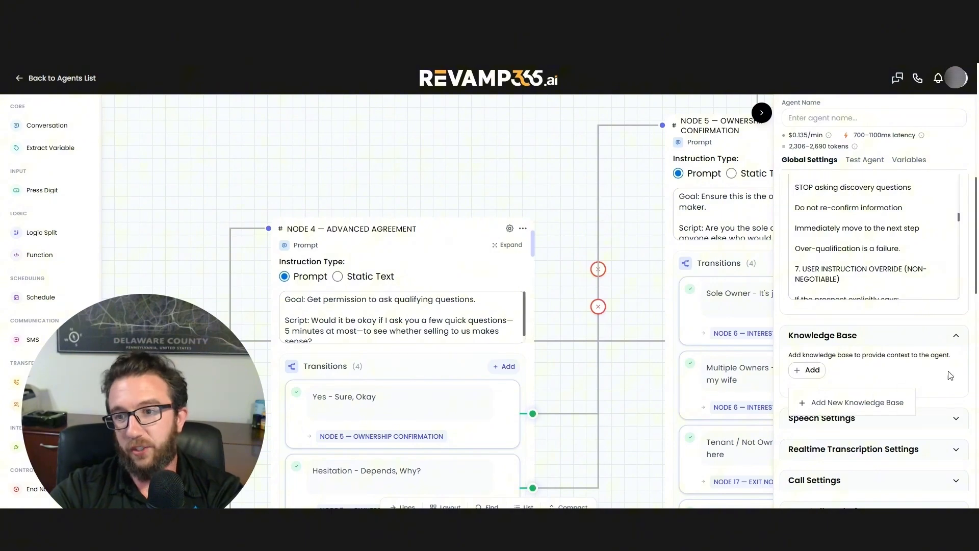
# Open the Agent Handbook and enable Natural Filler Words and High Empathy under Personality & Tone.
pyautogui.click(954, 322)
pyautogui.scroll(5, 956, 324)
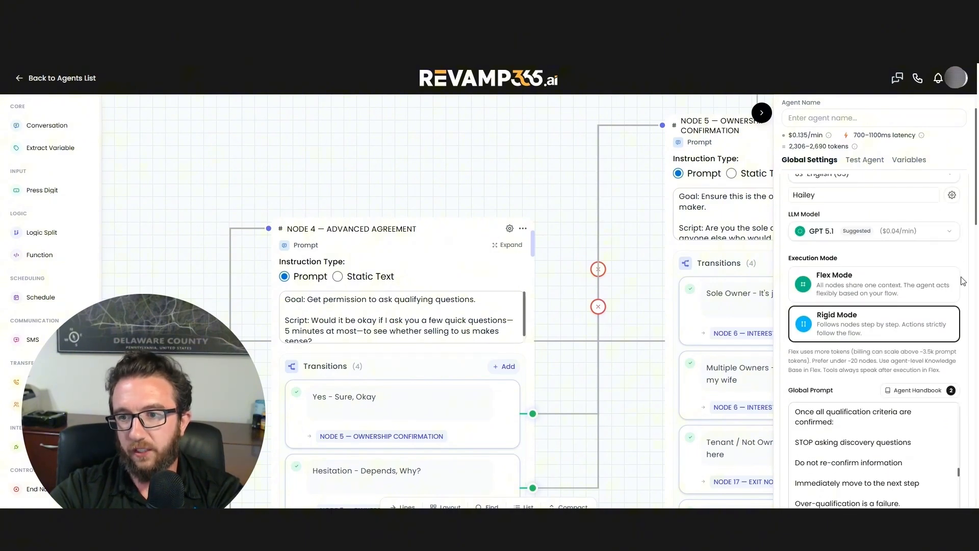
pyautogui.scroll(-2, 958, 295)
pyautogui.click(944, 339)
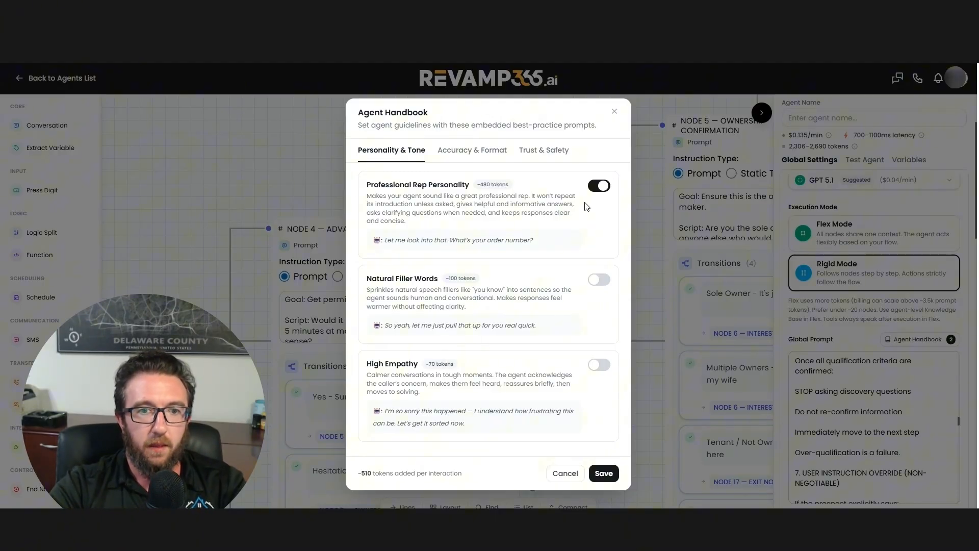
pyautogui.click(598, 279)
pyautogui.click(598, 364)
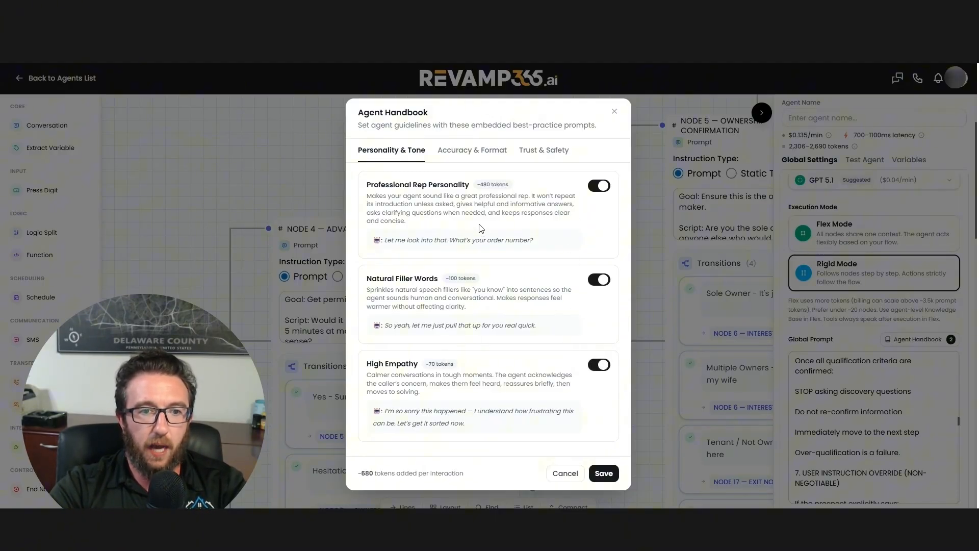
# Enable Echo Verification and Speech Normalization in the handbook's Accuracy & Format guidelines.
pyautogui.click(484, 153)
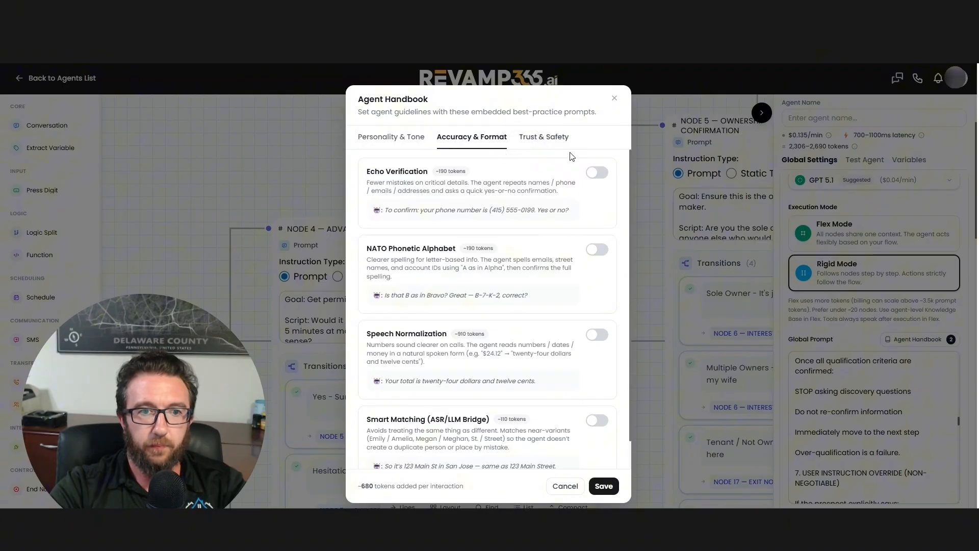
pyautogui.click(594, 173)
pyautogui.click(596, 338)
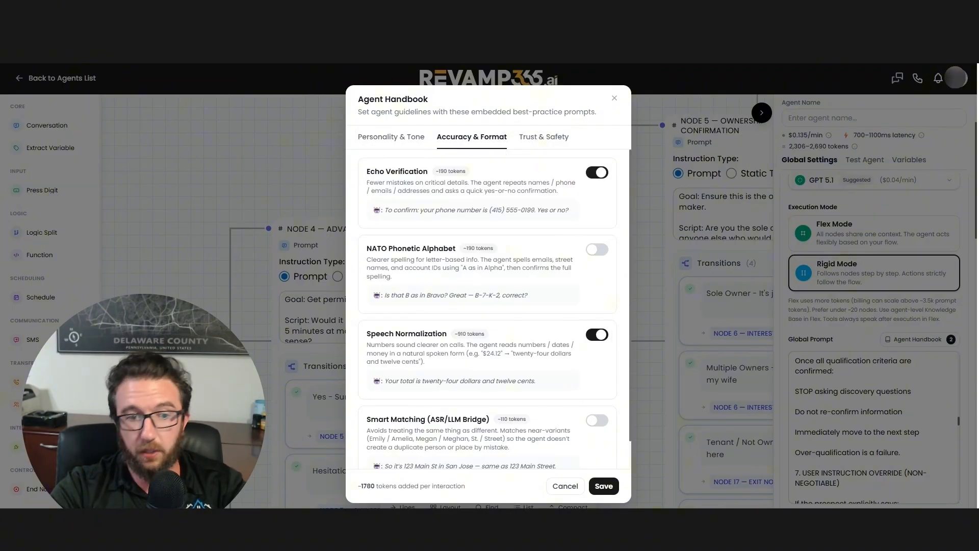
# Turn off AI Disclosure When Asked in the Trust & Safety guidelines, and close the Agent Handbook without saving.
pyautogui.click(541, 136)
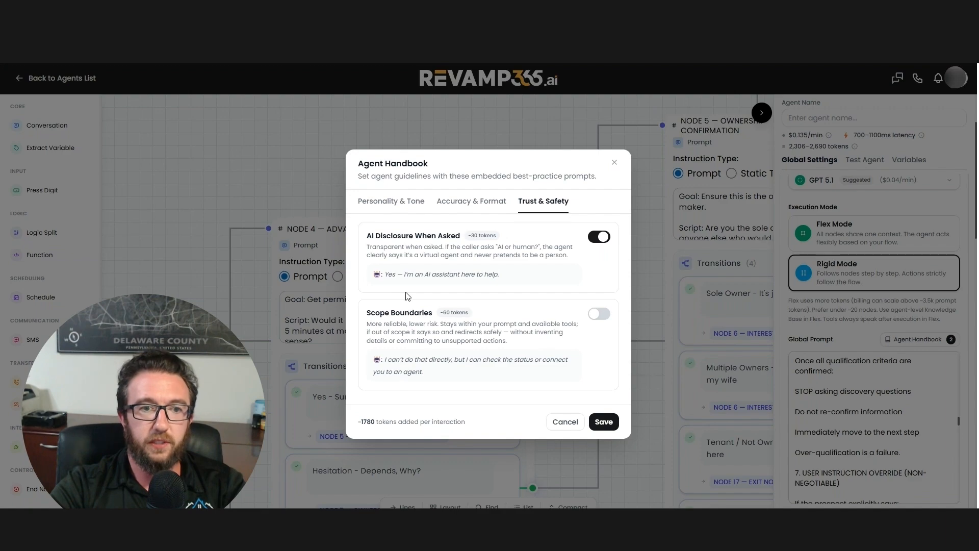
pyautogui.click(600, 237)
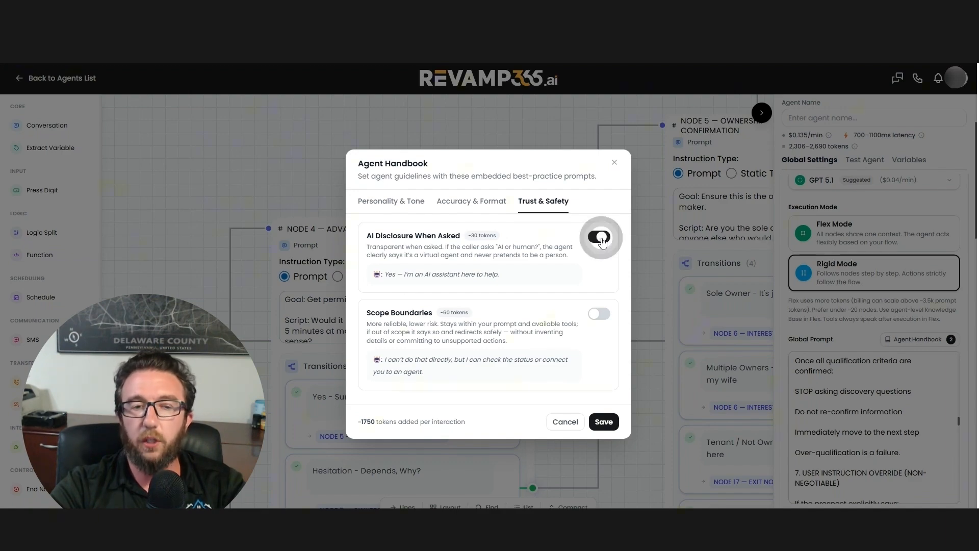
pyautogui.tripleClick(381, 244)
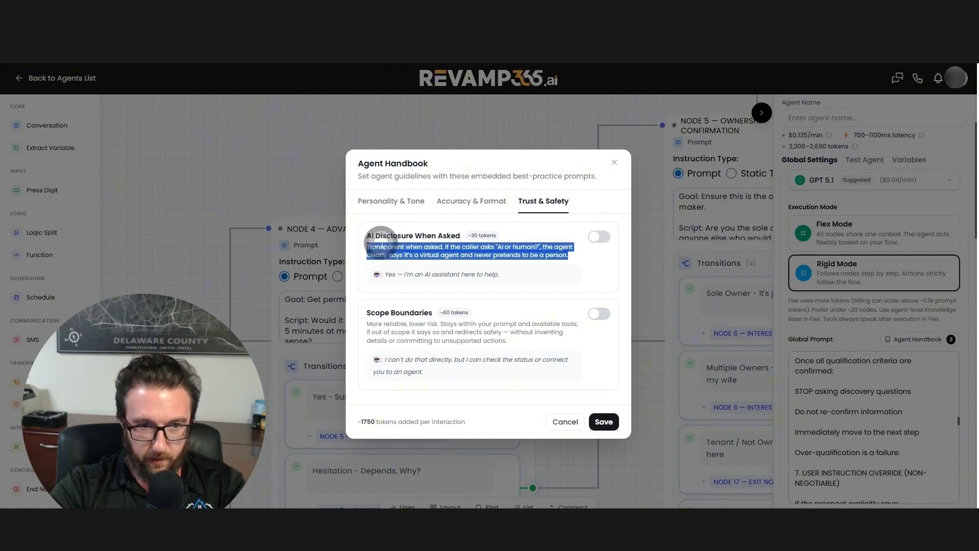
pyautogui.click(489, 247)
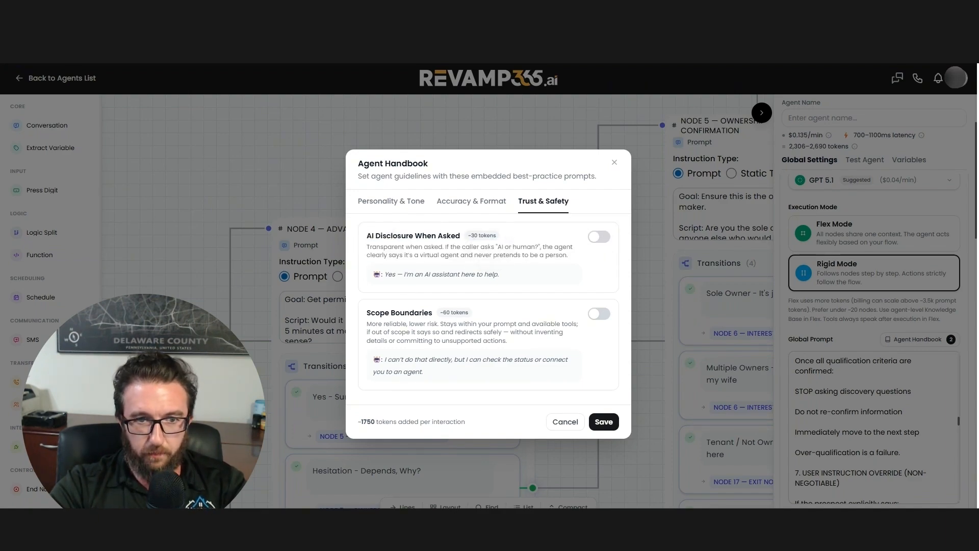
pyautogui.click(615, 162)
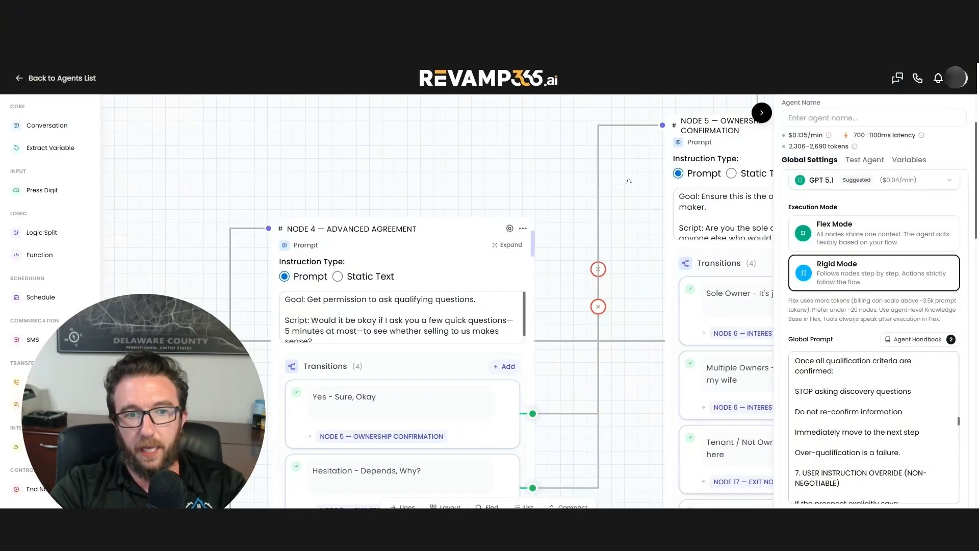
# Widen the NODE 5 — OWNERSHIP CONFIRMATION node and expand it to show its full prompt.
pyautogui.moveTo(628, 181); pyautogui.dragTo(412, 283)
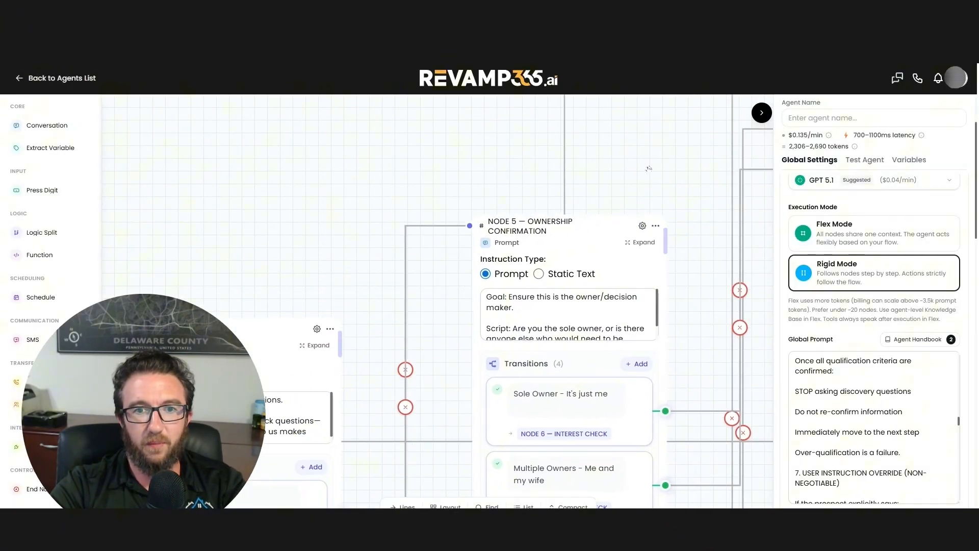
pyautogui.moveTo(649, 168); pyautogui.dragTo(588, 189)
pyautogui.click(599, 259)
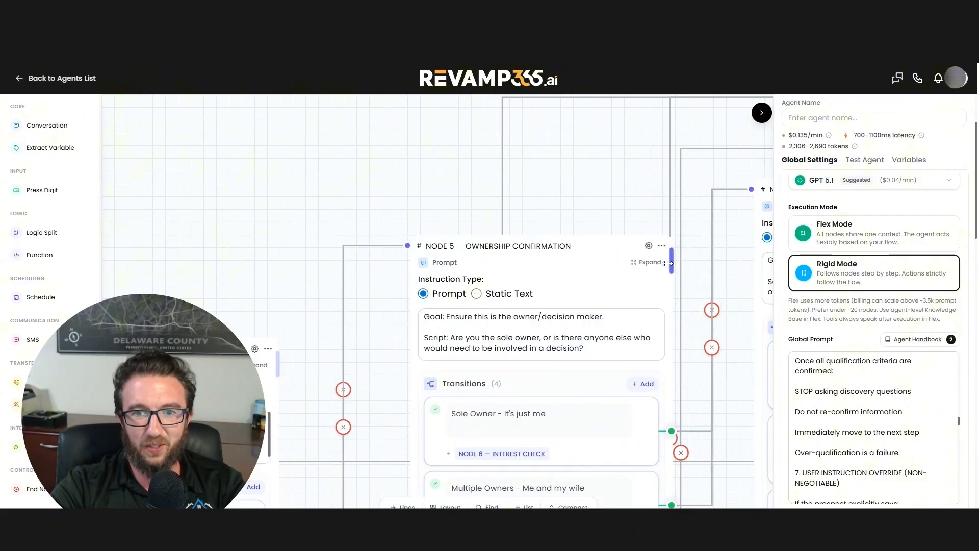
pyautogui.click(631, 345)
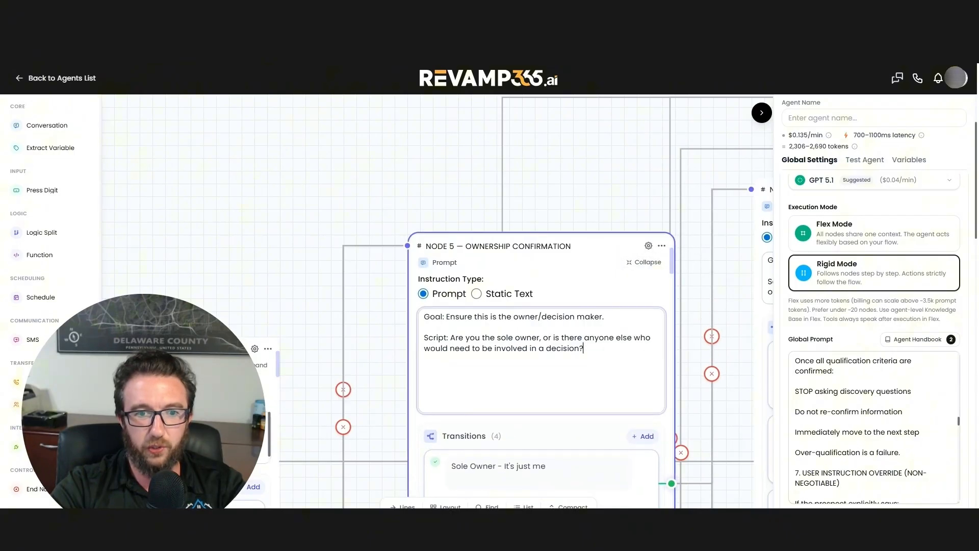
# Expand the NODE 6 — INTEREST CHECK node to review its goal and script.
pyautogui.moveTo(618, 218); pyautogui.dragTo(351, 227)
pyautogui.click(582, 147)
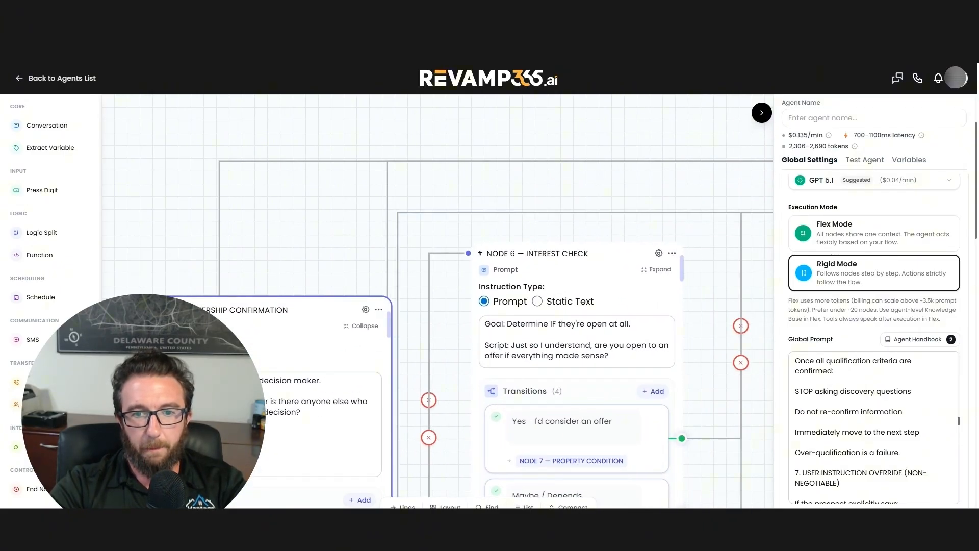
pyautogui.click(626, 350)
pyautogui.click(664, 269)
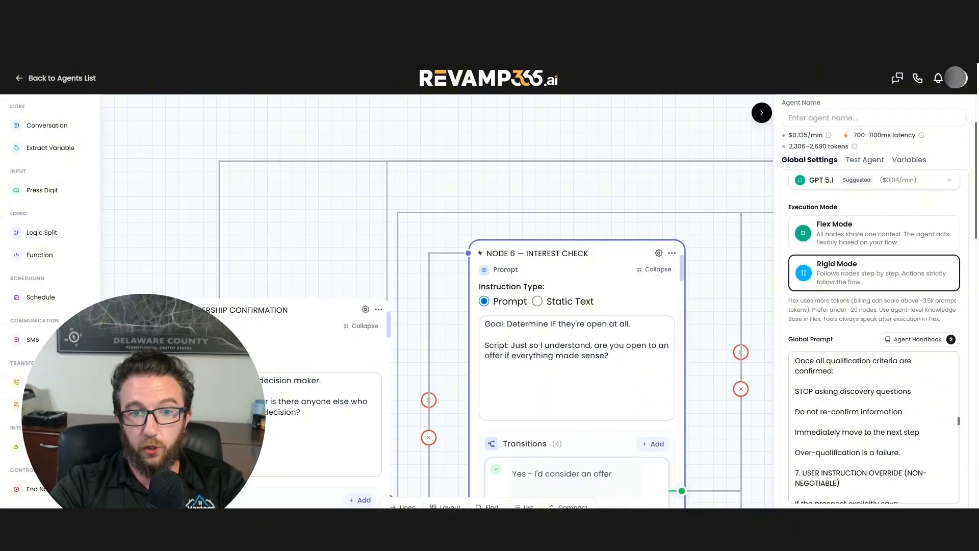
pyautogui.click(617, 355)
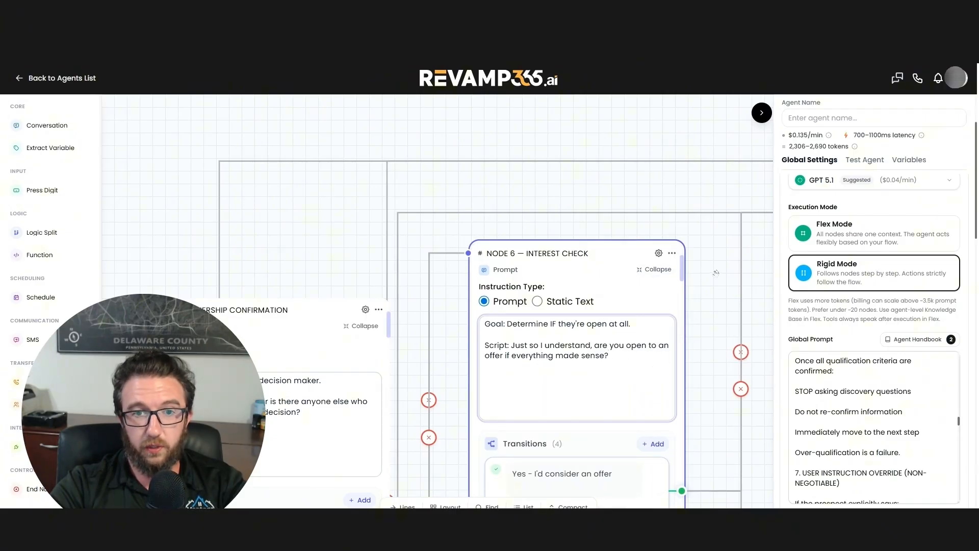
# Expand the NODE 7 — PROPERTY CONDITION node and widen it so its goal and script are easy to read.
pyautogui.moveTo(716, 273); pyautogui.dragTo(405, 353)
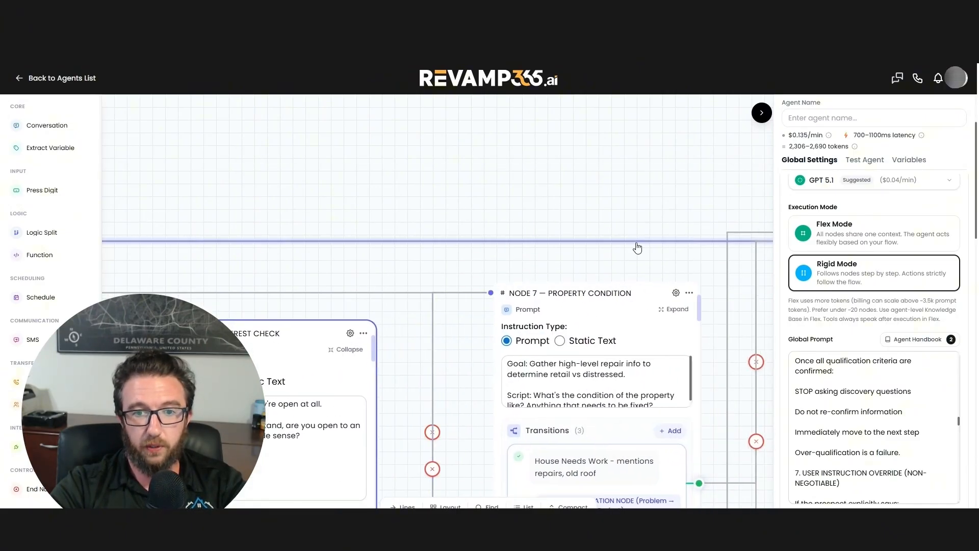
pyautogui.moveTo(627, 267); pyautogui.dragTo(585, 246)
pyautogui.click(552, 297)
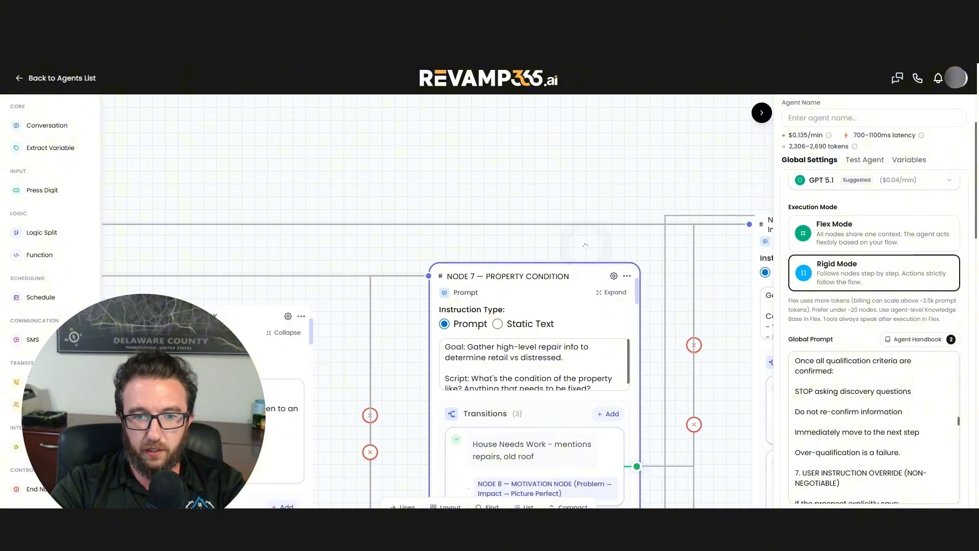
pyautogui.click(626, 297)
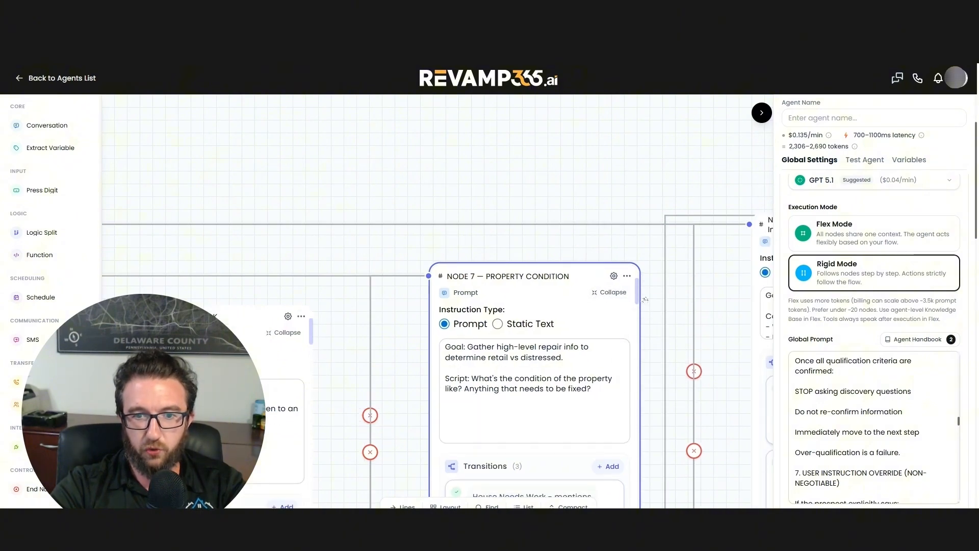
pyautogui.moveTo(640, 297); pyautogui.dragTo(682, 299)
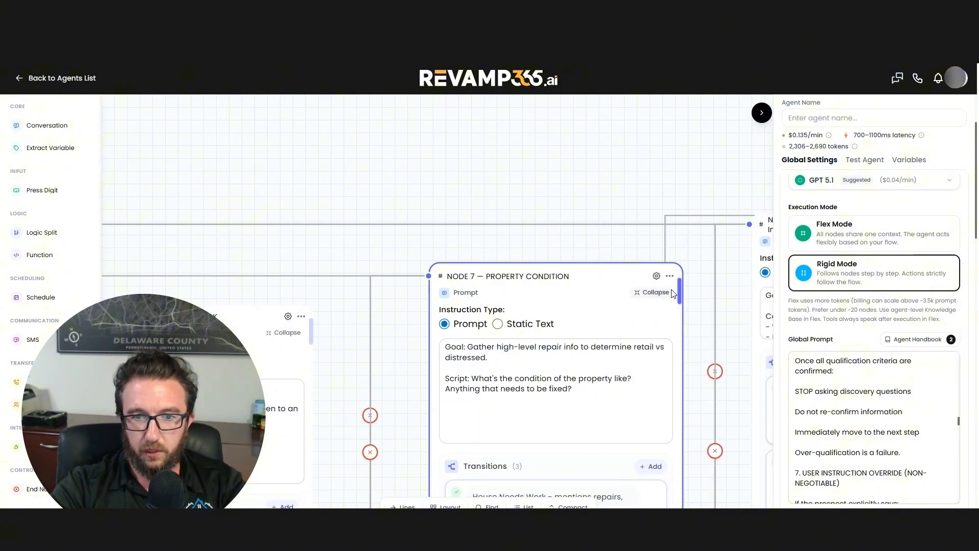
# Expand the NODE 8 — MOTIVATION NODE to show all of its core questions.
pyautogui.moveTo(637, 251); pyautogui.dragTo(258, 210)
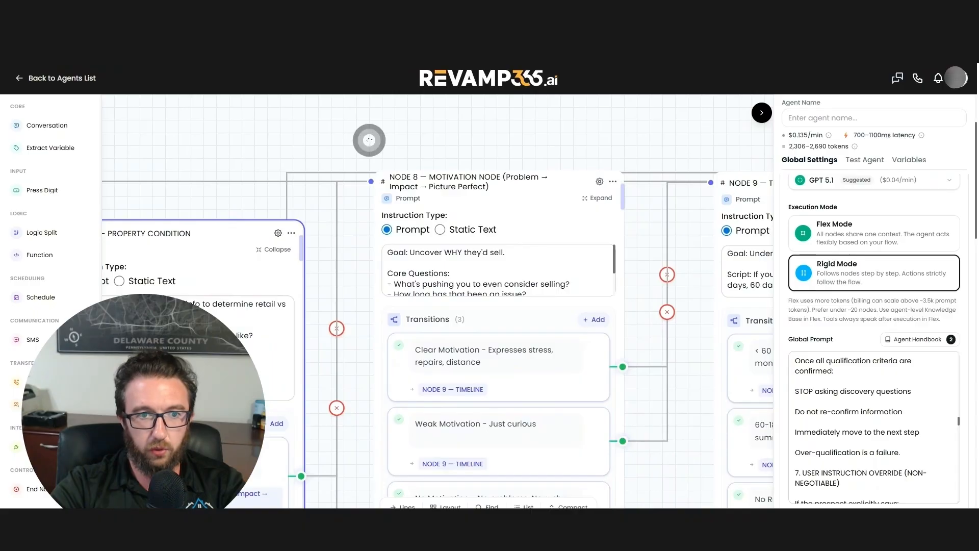
pyautogui.moveTo(369, 140); pyautogui.dragTo(347, 131)
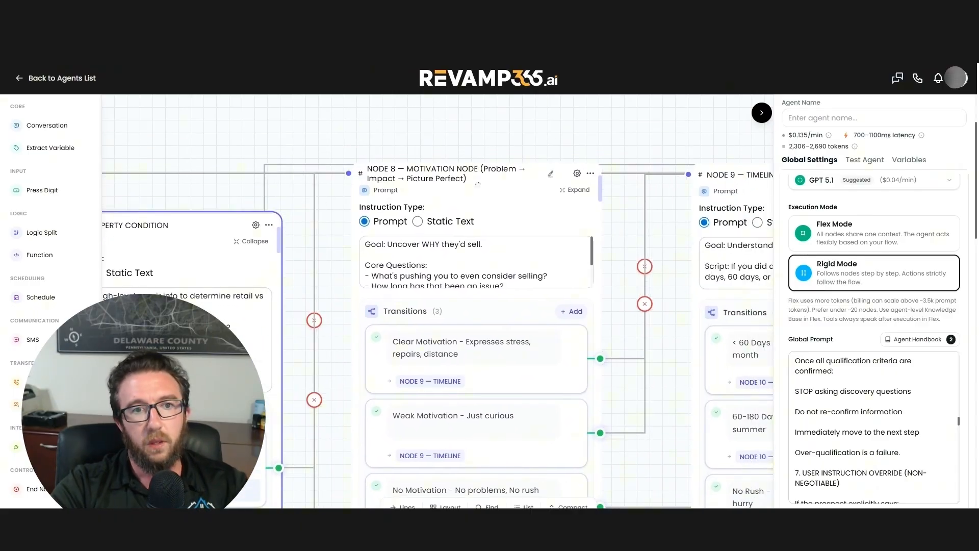
pyautogui.click(575, 190)
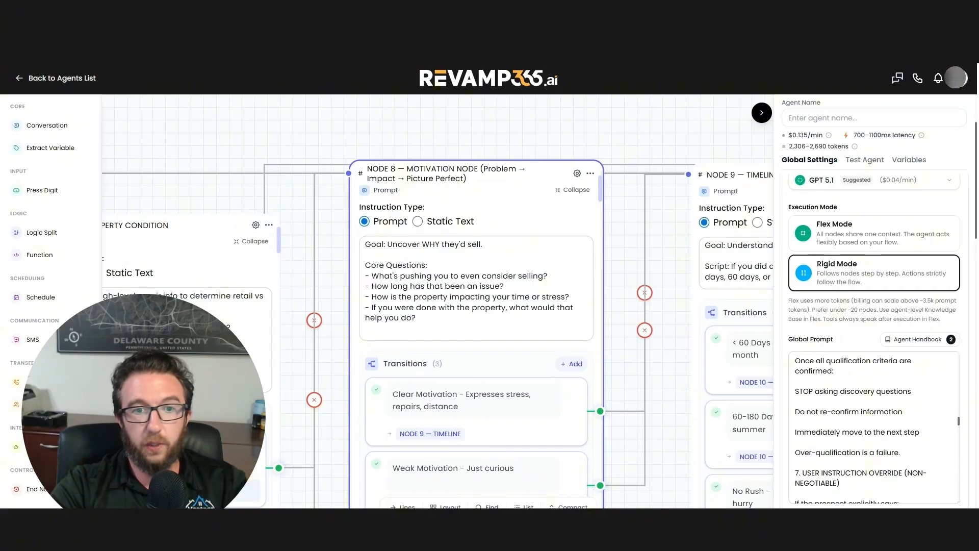
pyautogui.moveTo(611, 127); pyautogui.dragTo(609, 129)
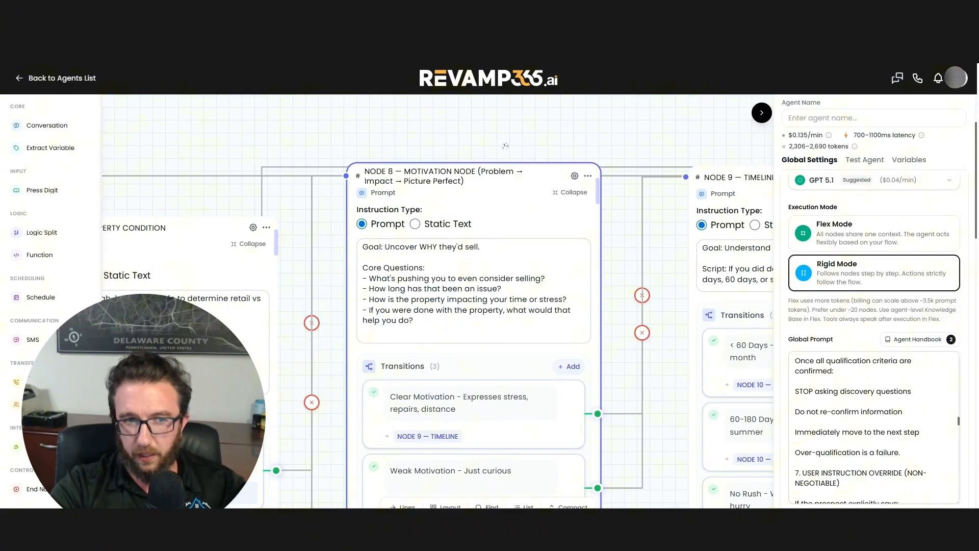
# Move on to NODE 9 — TIMELINE and widen the node to review its script and transitions.
pyautogui.moveTo(584, 129); pyautogui.dragTo(361, 184)
pyautogui.moveTo(624, 174); pyautogui.dragTo(510, 173)
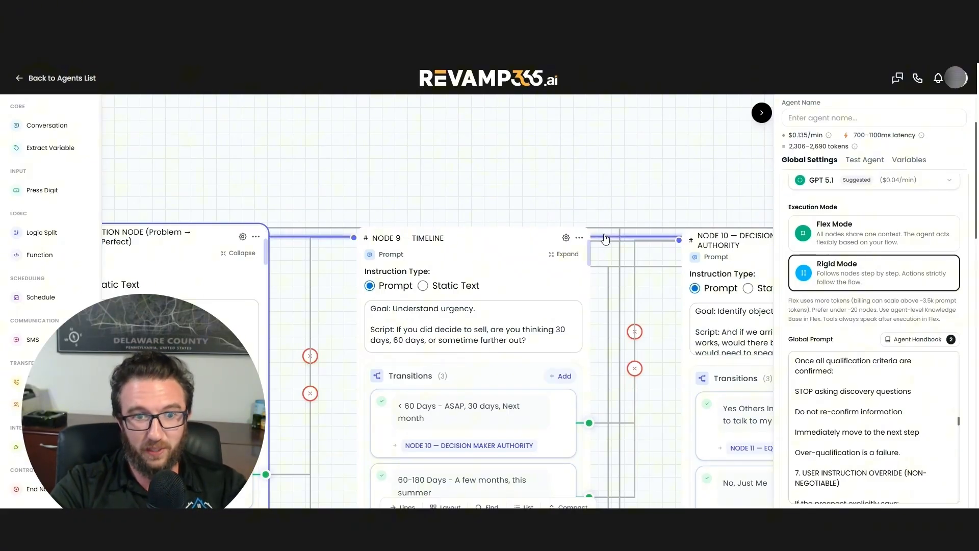
pyautogui.moveTo(589, 251); pyautogui.dragTo(686, 244)
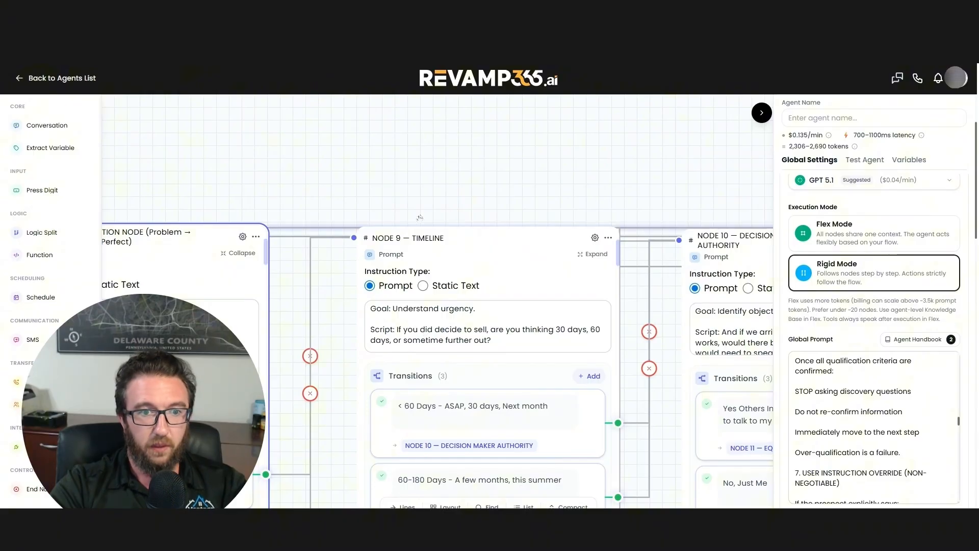
pyautogui.moveTo(417, 238); pyautogui.dragTo(432, 235)
# Expand the NODE 10 — DECISION MAKER AUTHORITY node and widen it slightly to show its full goal and script.
pyautogui.moveTo(651, 155); pyautogui.dragTo(365, 174)
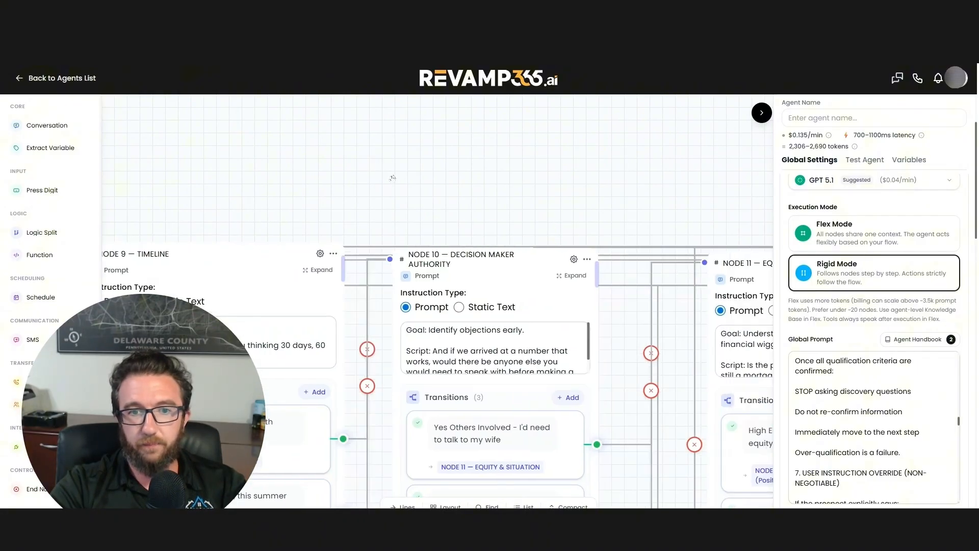
pyautogui.click(497, 253)
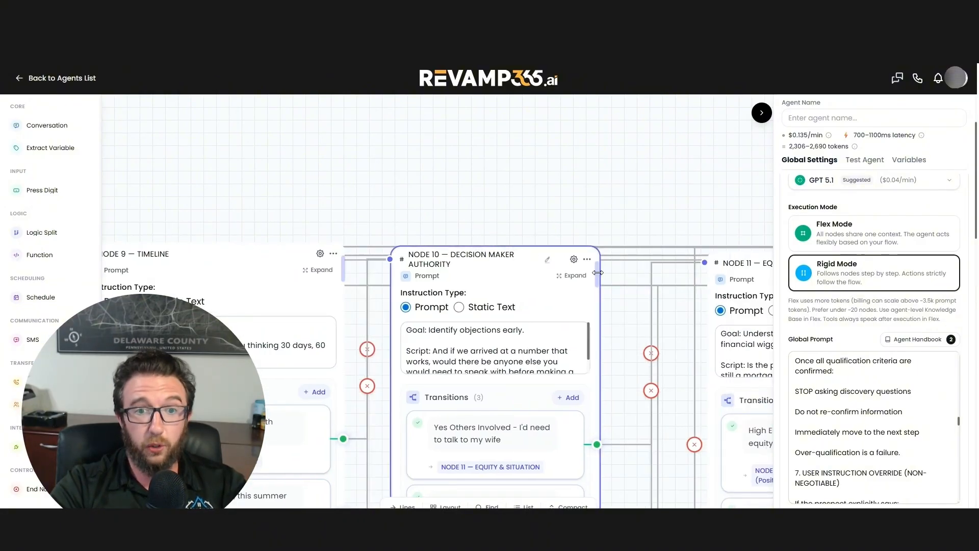
pyautogui.click(571, 275)
pyautogui.moveTo(596, 277); pyautogui.dragTo(606, 276)
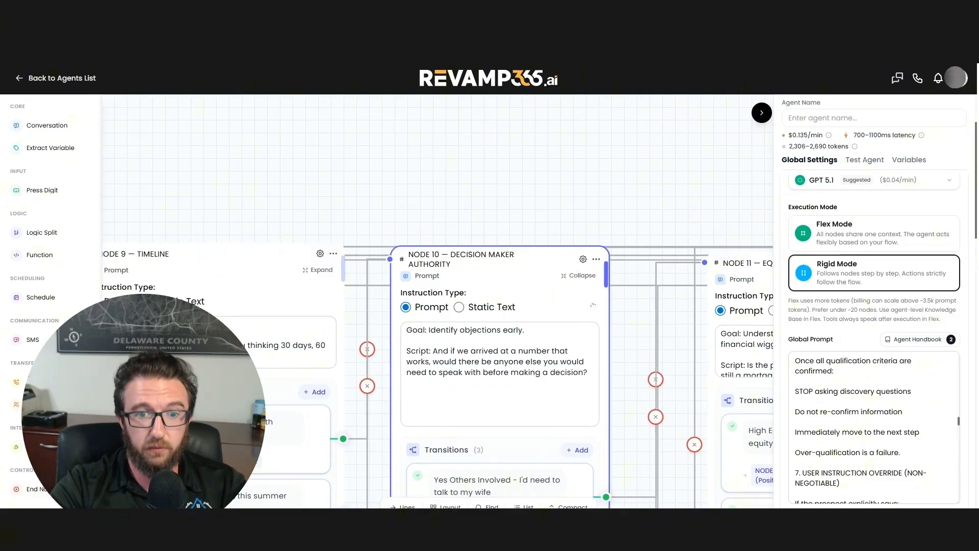
pyautogui.click(590, 372)
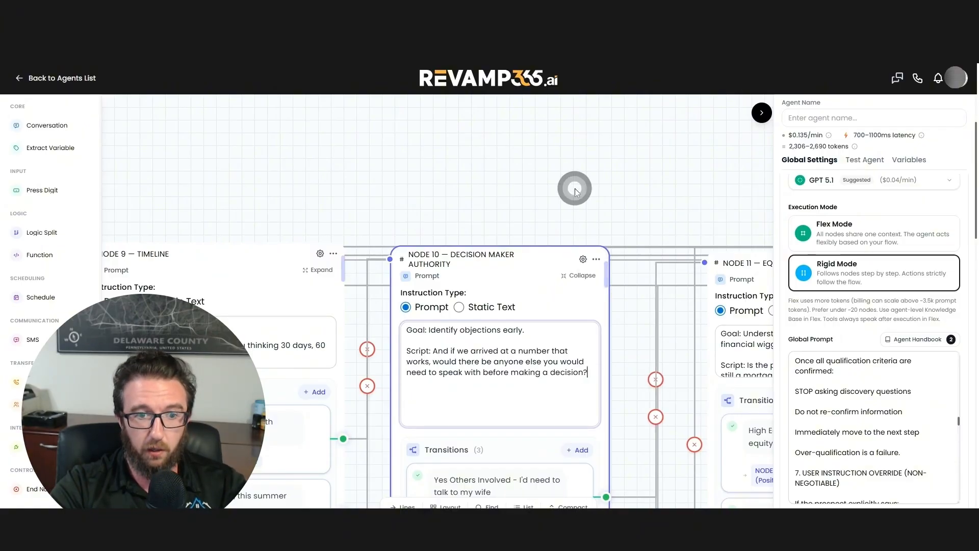
# Move on to NODE 11 — EQUITY & SITUATION and widen the node so its goal and script are easy to read.
pyautogui.moveTo(574, 188); pyautogui.dragTo(568, 121)
pyautogui.moveTo(621, 160); pyautogui.dragTo(503, 365)
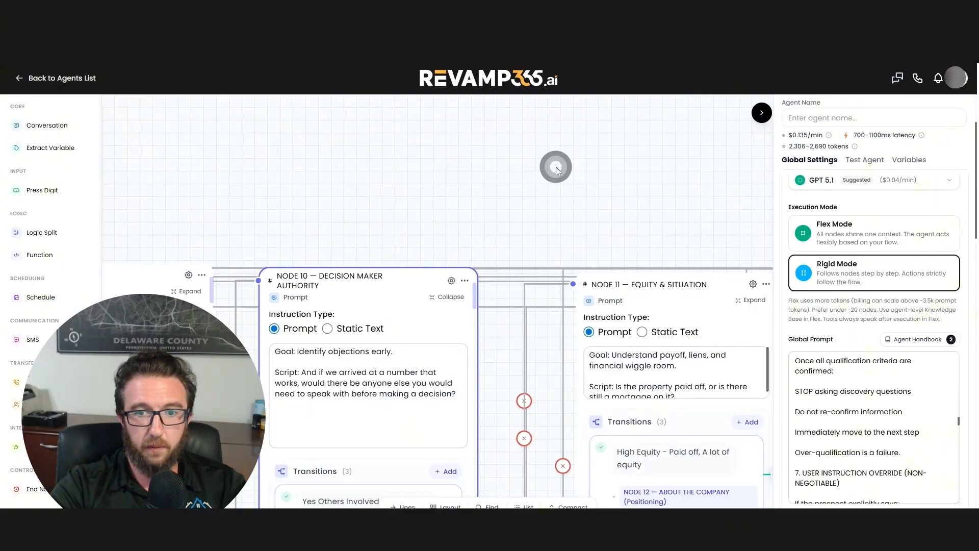
pyautogui.hscroll(4, 621, 197)
pyautogui.moveTo(580, 262); pyautogui.dragTo(644, 262)
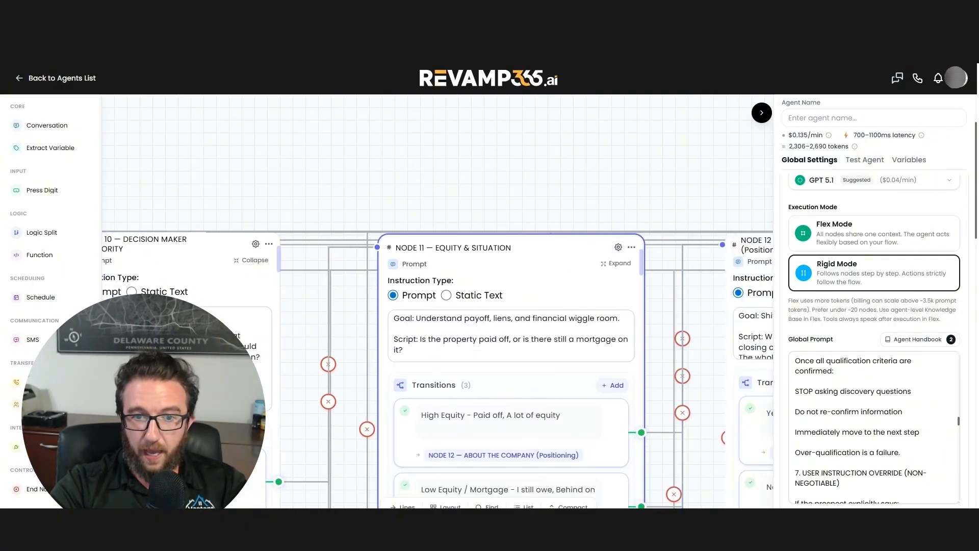
# Widen and expand NODE 12 — ABOUT THE COMPANY (Positioning) to show its complete trust-shifting script.
pyautogui.hscroll(6, 525, 203)
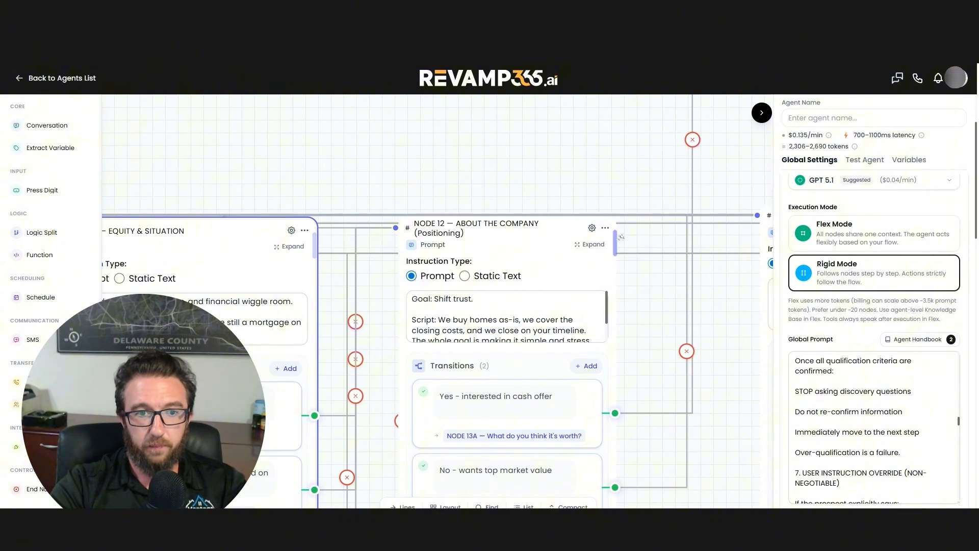
pyautogui.moveTo(616, 239); pyautogui.dragTo(660, 239)
pyautogui.scroll(-2, 607, 211)
pyautogui.hscroll(1, 606, 211)
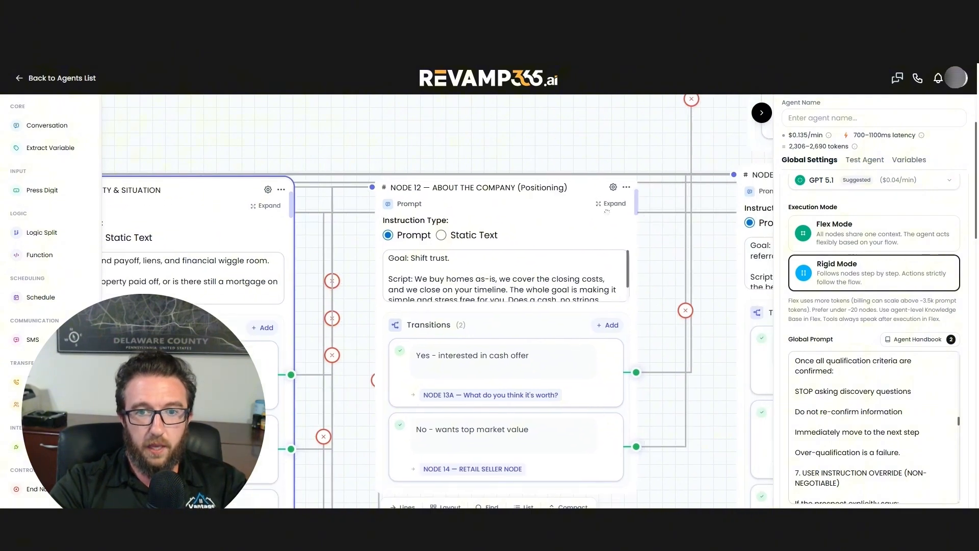
pyautogui.click(611, 203)
pyautogui.click(574, 317)
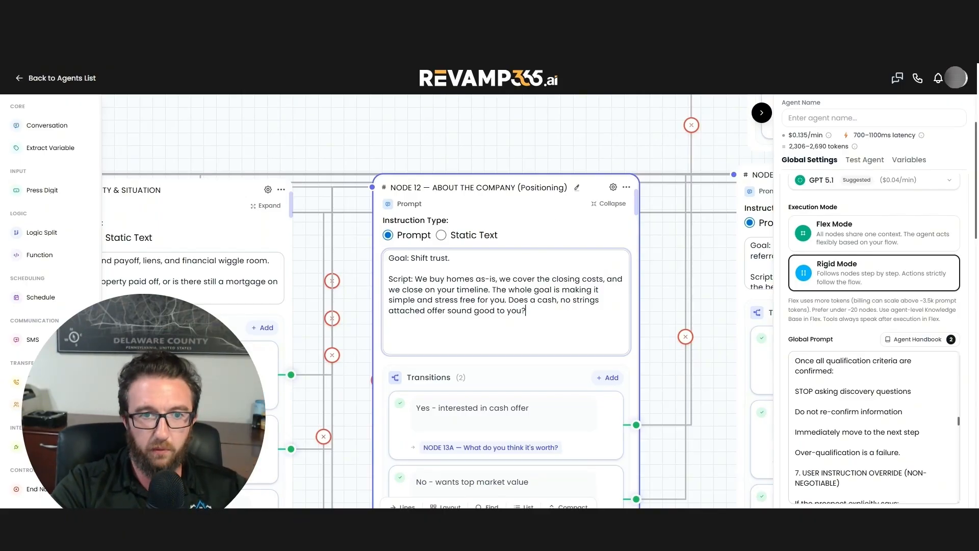
pyautogui.click(537, 151)
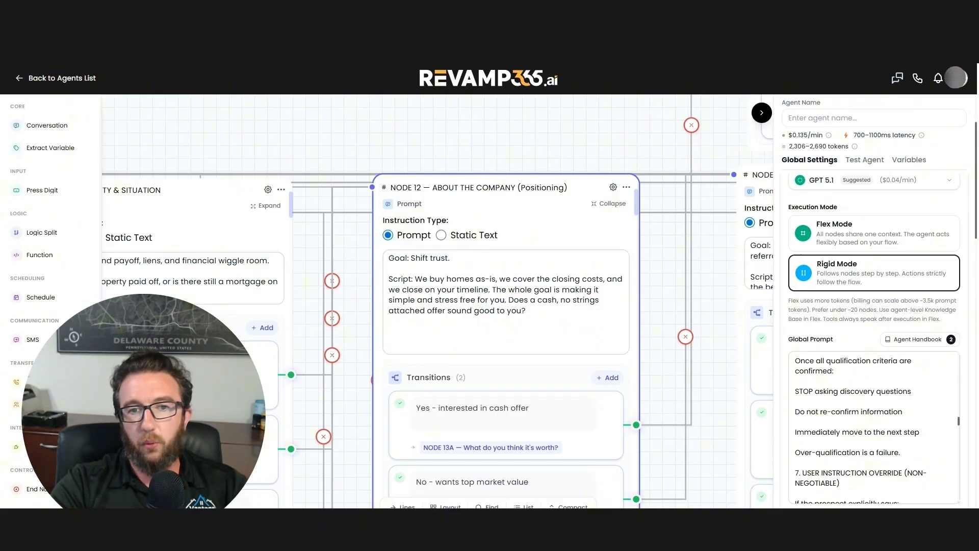
pyautogui.click(559, 316)
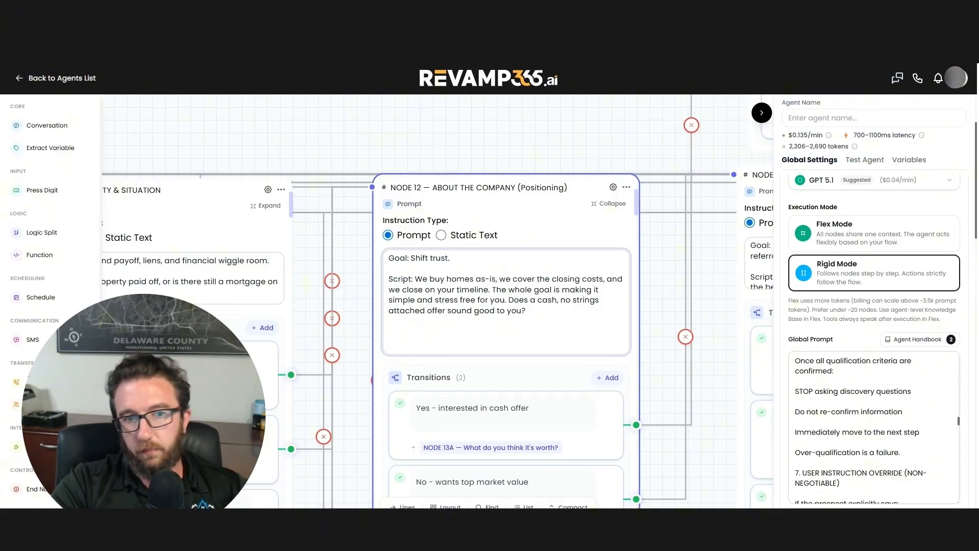
# Examine the closing question of NODE 12 and the two nodes it branches to, NODE 14 — RETAIL SELLER NODE and NODE 13A.
pyautogui.moveTo(599, 123); pyautogui.dragTo(463, 283)
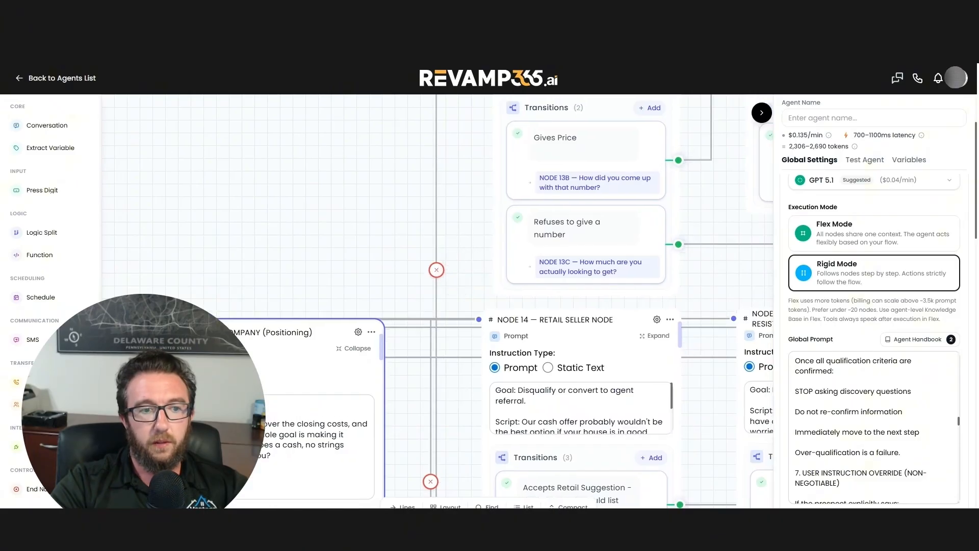
pyautogui.moveTo(265, 442); pyautogui.dragTo(279, 460)
pyautogui.tripleClick(261, 455)
pyautogui.click(269, 454)
pyautogui.click(275, 457)
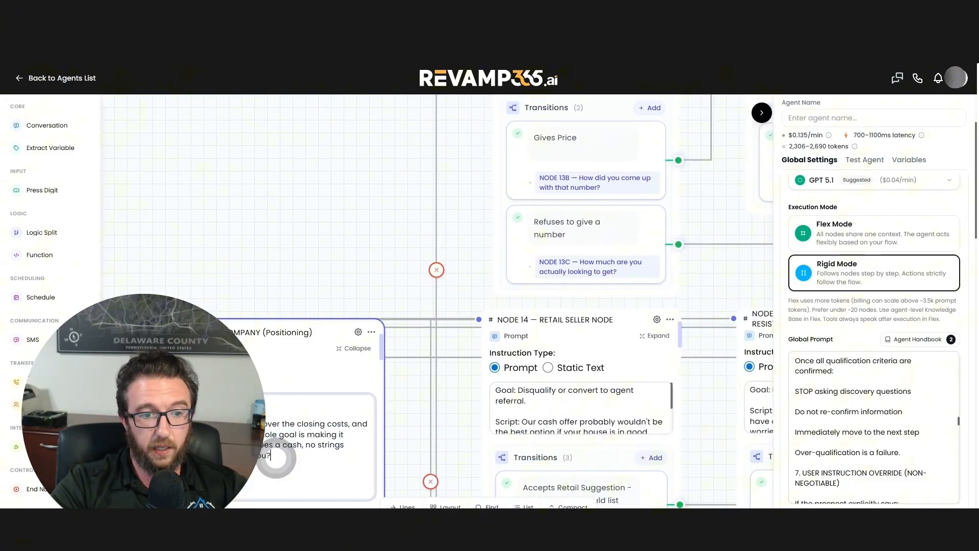
pyautogui.moveTo(357, 221); pyautogui.dragTo(259, 338)
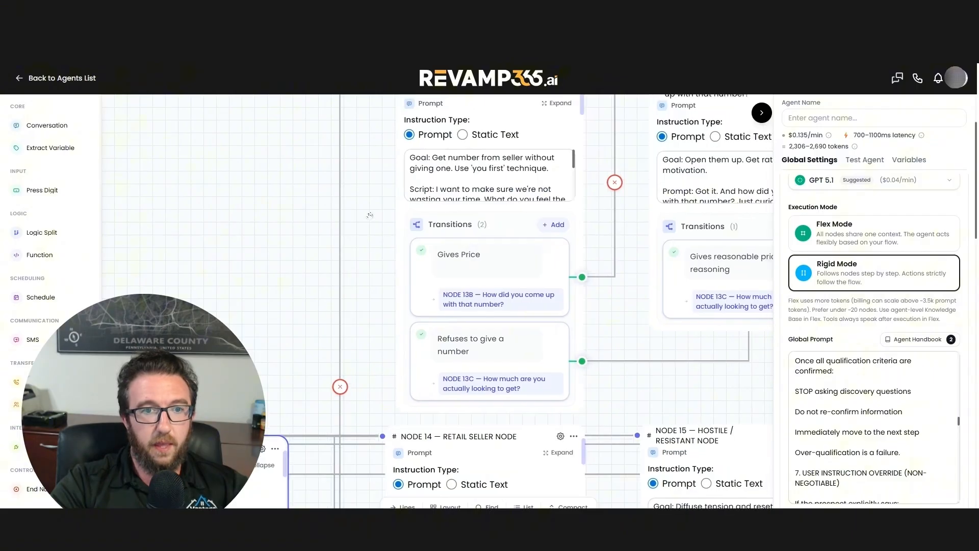
pyautogui.moveTo(383, 143); pyautogui.dragTo(350, 251)
pyautogui.scroll(-5, 350, 251)
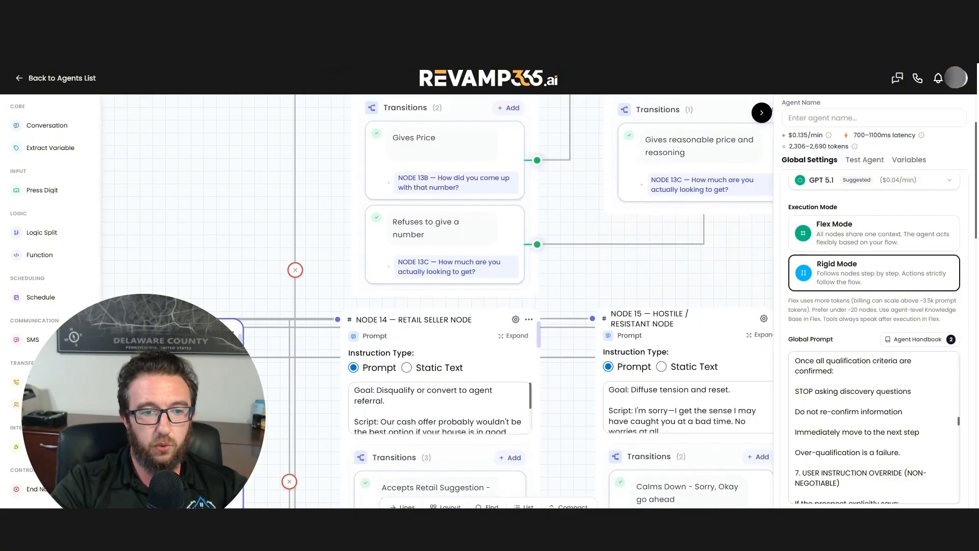
pyautogui.scroll(-2, 330, 420)
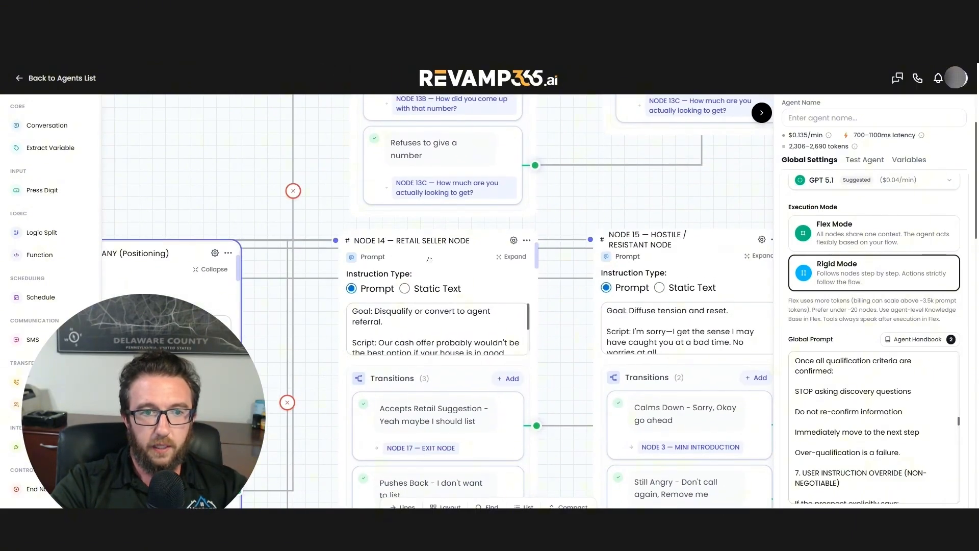
pyautogui.scroll(7, 306, 260)
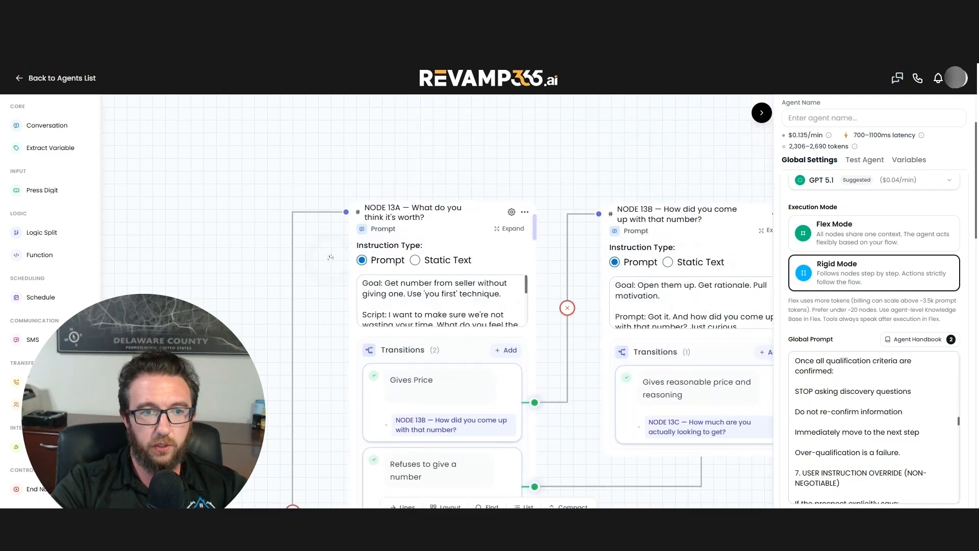
pyautogui.scroll(-1, 360, 163)
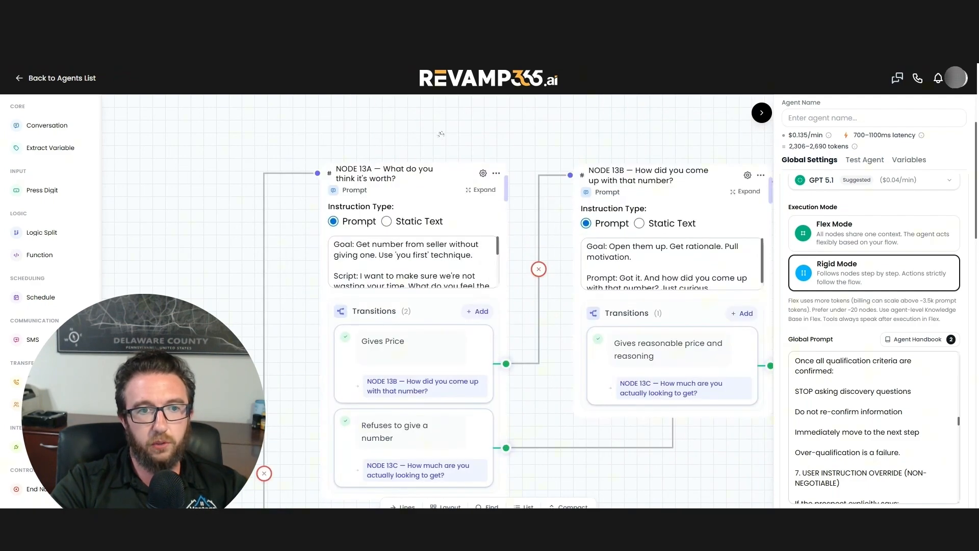
# Widen NODE 13A — What do you think it's worth? to review its goal, script and price transitions.
pyautogui.moveTo(506, 190); pyautogui.dragTo(524, 201)
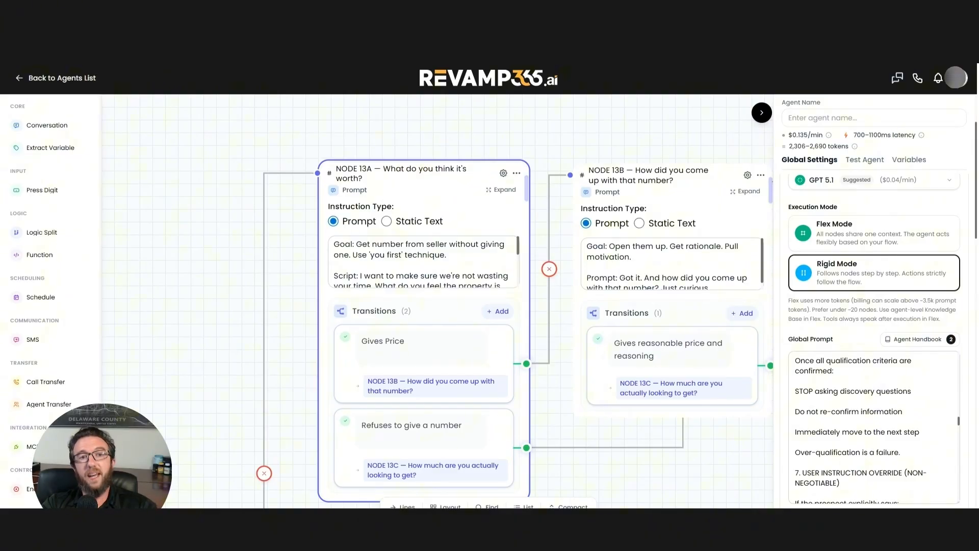
pyautogui.scroll(1, 847, 240)
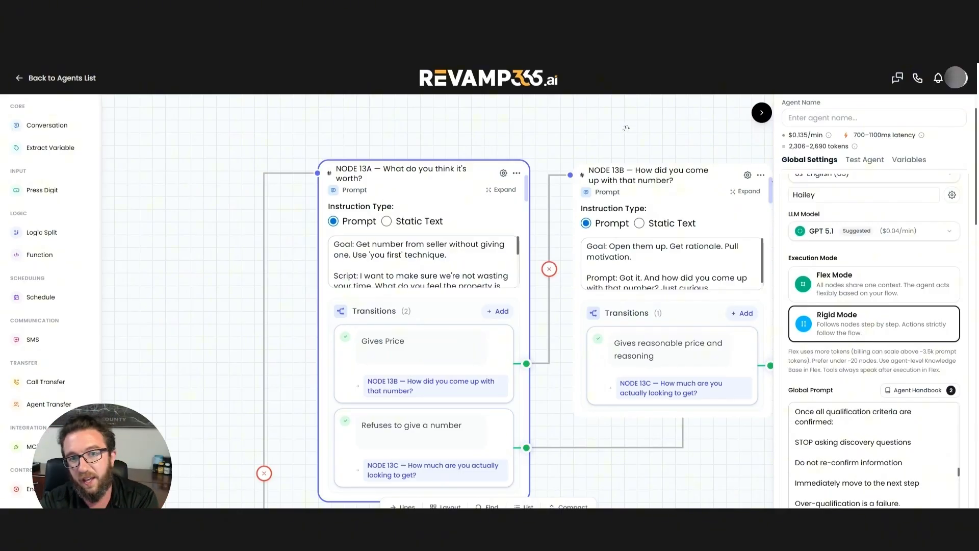
pyautogui.moveTo(627, 131); pyautogui.dragTo(620, 130)
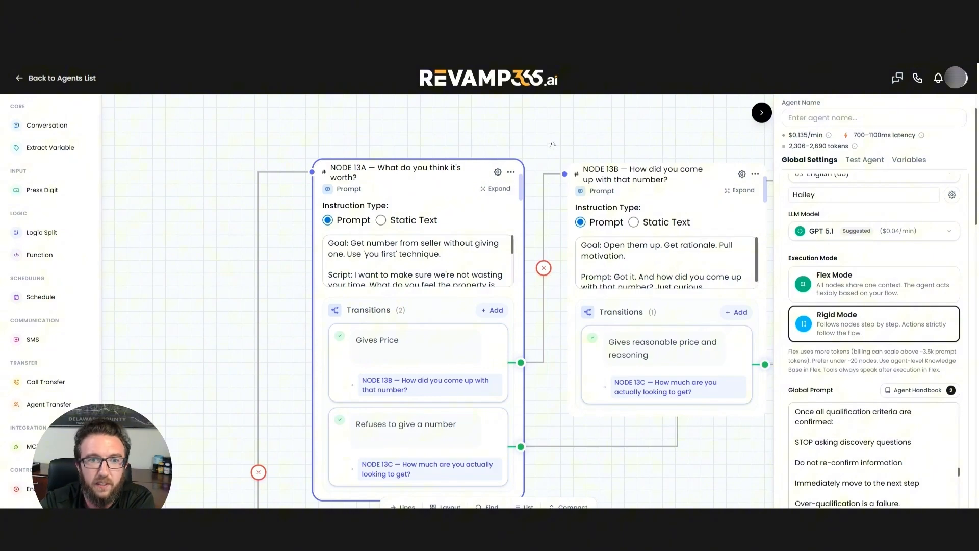
pyautogui.moveTo(549, 143); pyautogui.dragTo(543, 137)
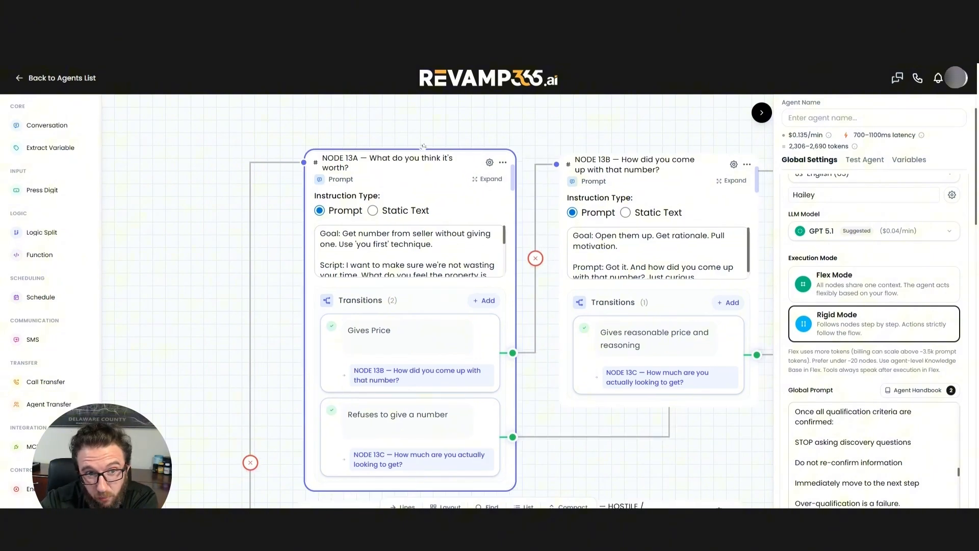
pyautogui.click(382, 160)
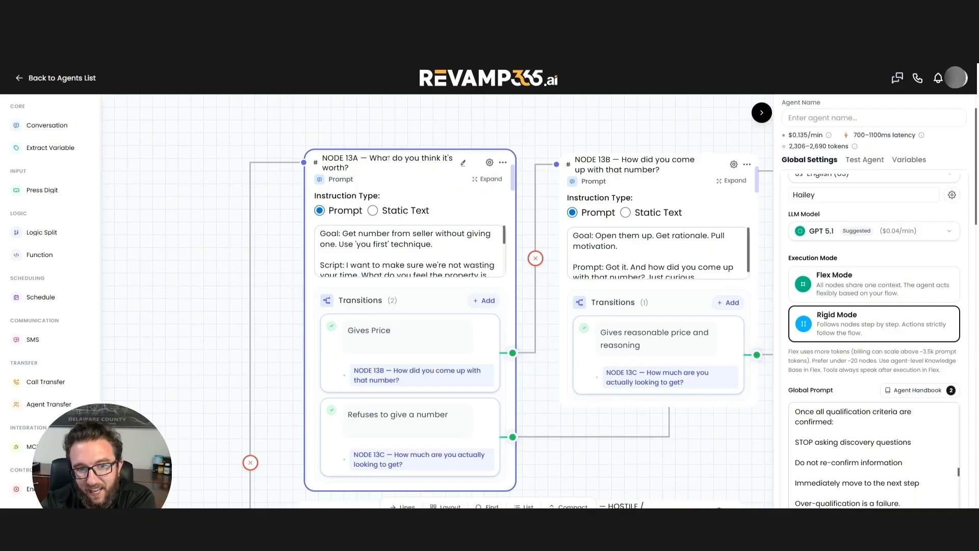
pyautogui.click(389, 154)
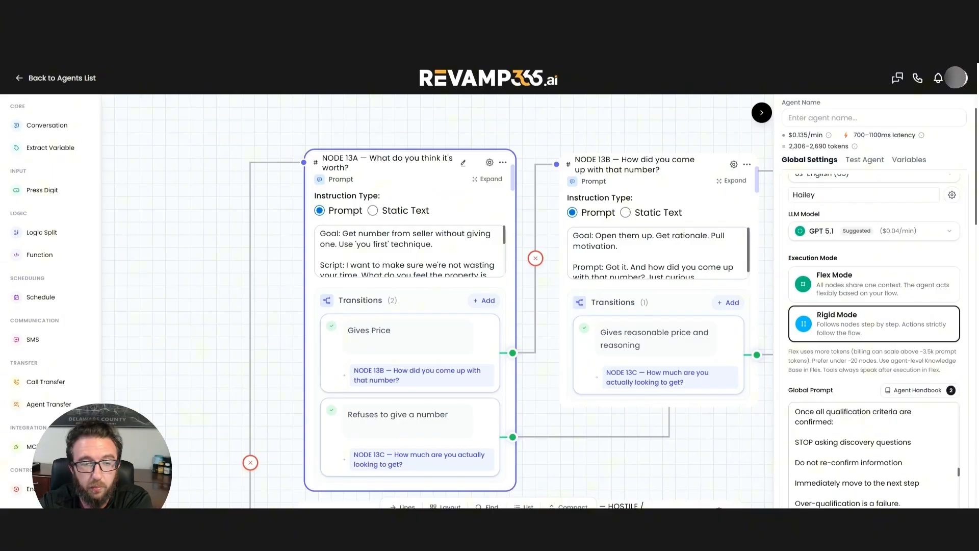
# Follow the price negotiation sequence from NODE 13B through 13C and 13D to 13E, reviewing each node's goal and prompt.
pyautogui.moveTo(665, 127); pyautogui.dragTo(538, 136)
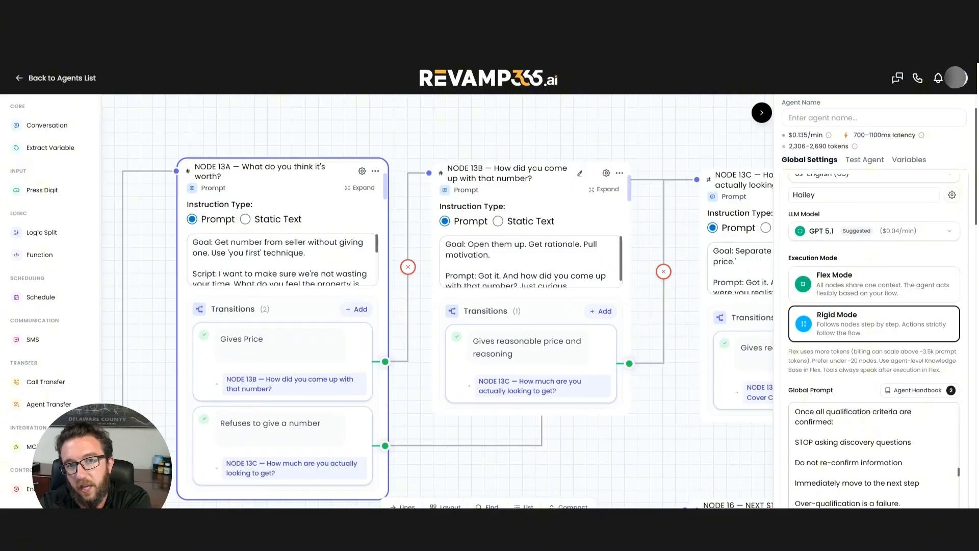
pyautogui.moveTo(596, 143); pyautogui.dragTo(354, 154)
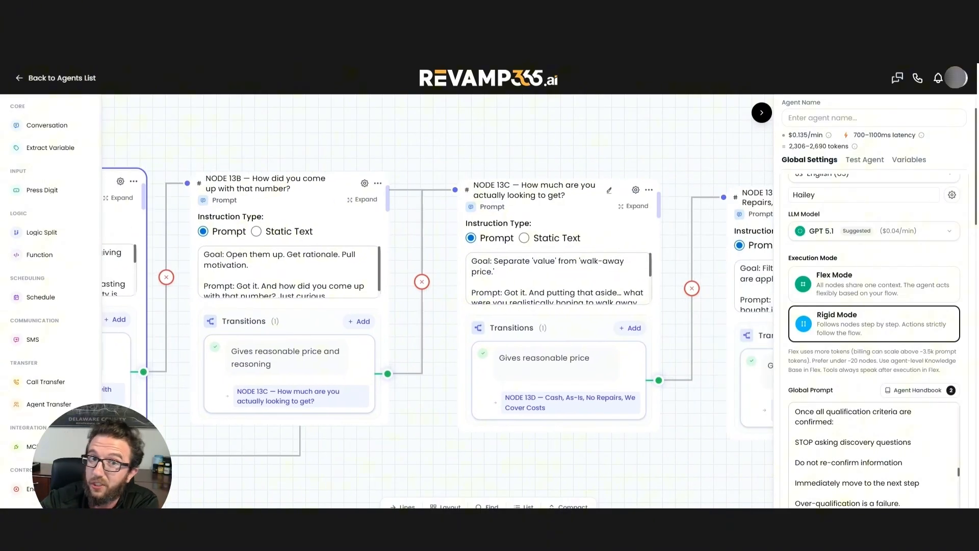
pyautogui.moveTo(612, 149); pyautogui.dragTo(281, 137)
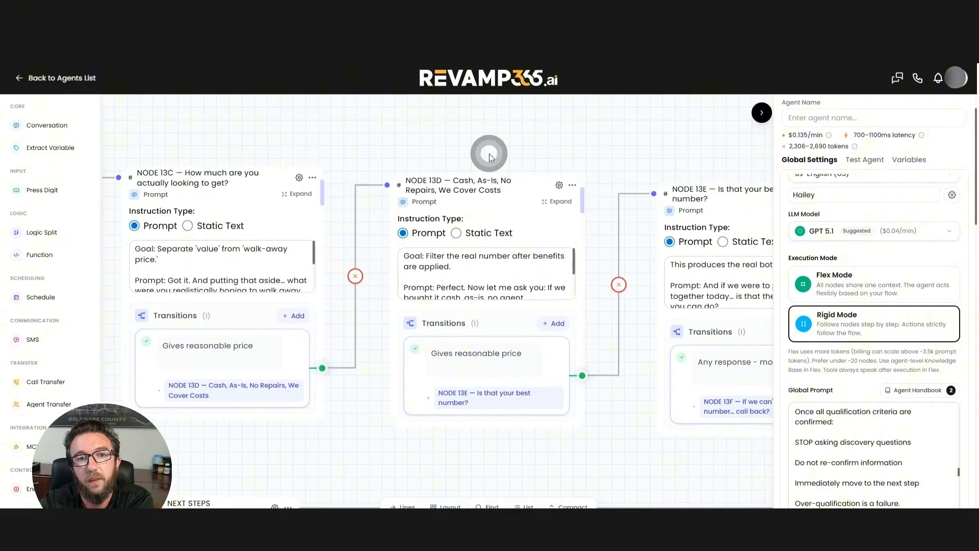
pyautogui.moveTo(489, 154); pyautogui.dragTo(474, 156)
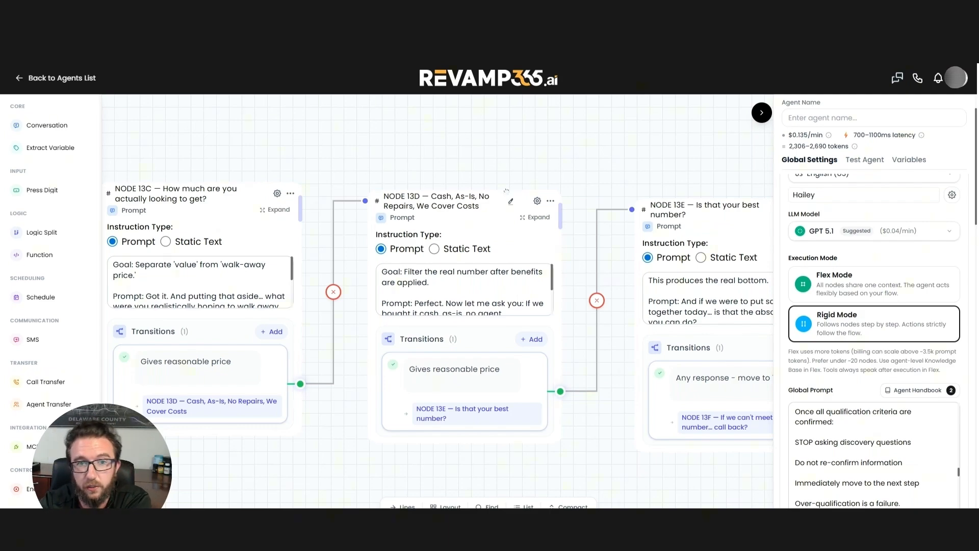
pyautogui.moveTo(486, 164); pyautogui.dragTo(237, 171)
pyautogui.click(481, 212)
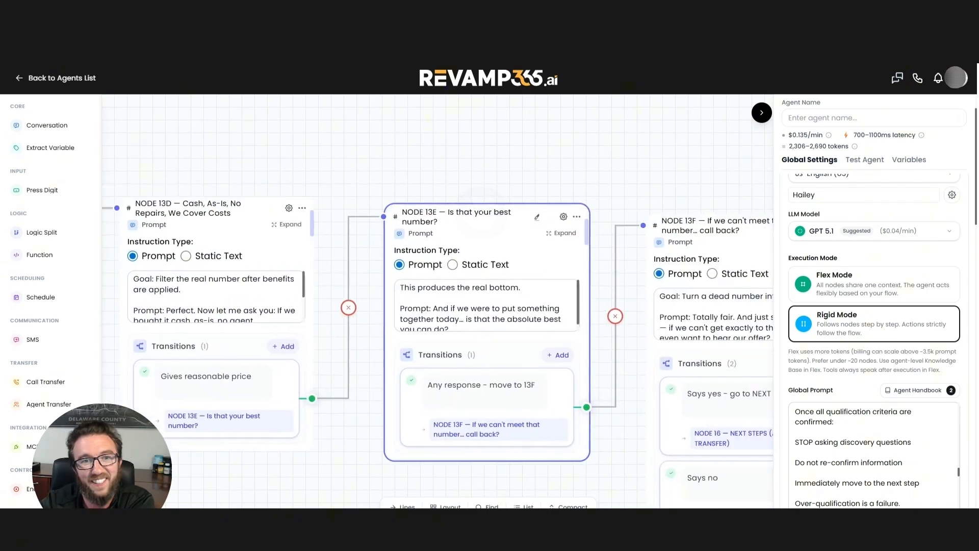
# Examine NODE 13F — If we can't meet that number… call back? and NODE 13G - setting follow up with their transitions.
pyautogui.moveTo(637, 159); pyautogui.dragTo(412, 139)
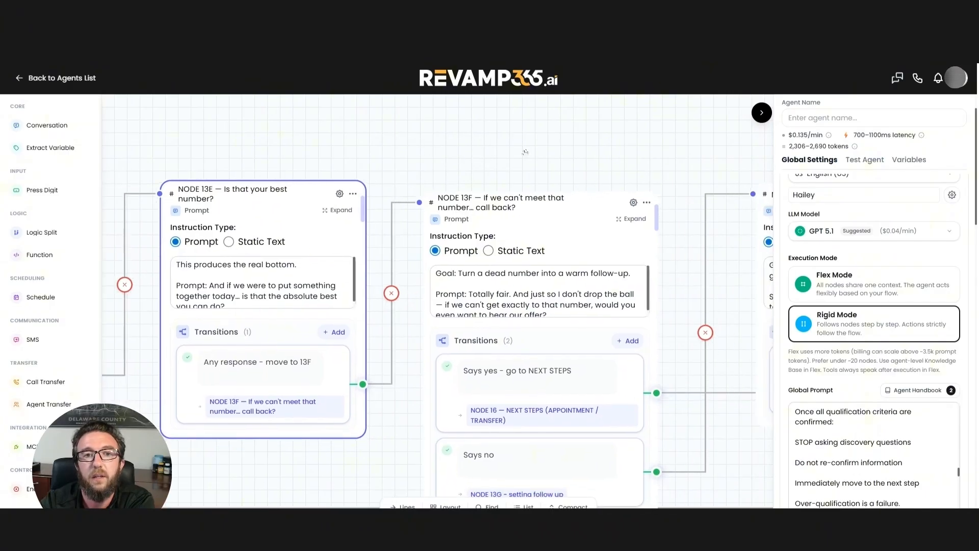
pyautogui.moveTo(534, 155); pyautogui.dragTo(507, 134)
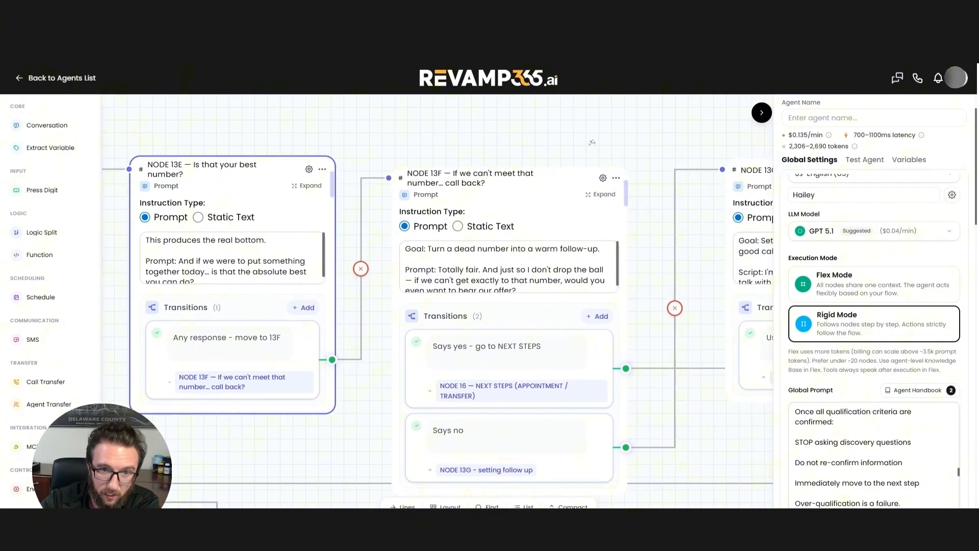
pyautogui.moveTo(577, 142); pyautogui.dragTo(500, 148)
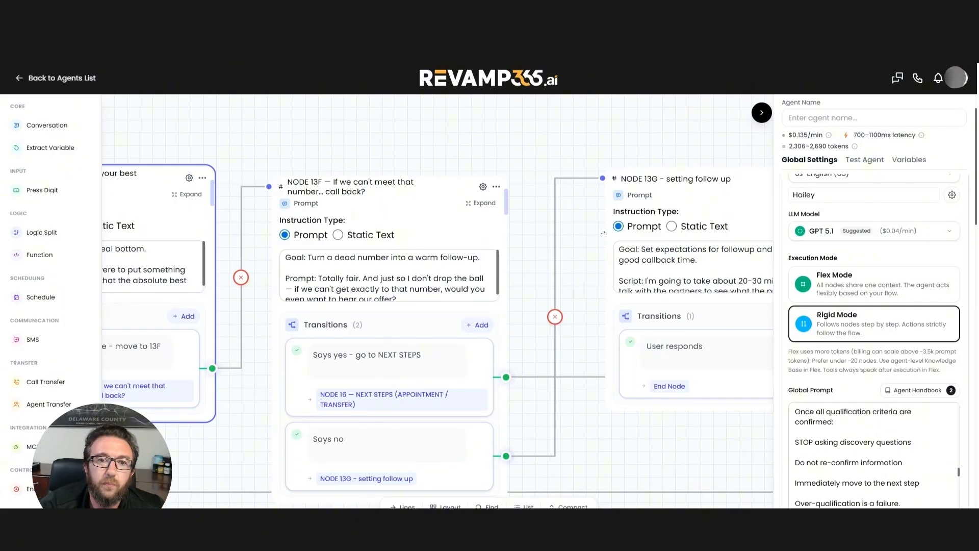
pyautogui.moveTo(689, 133); pyautogui.dragTo(618, 121)
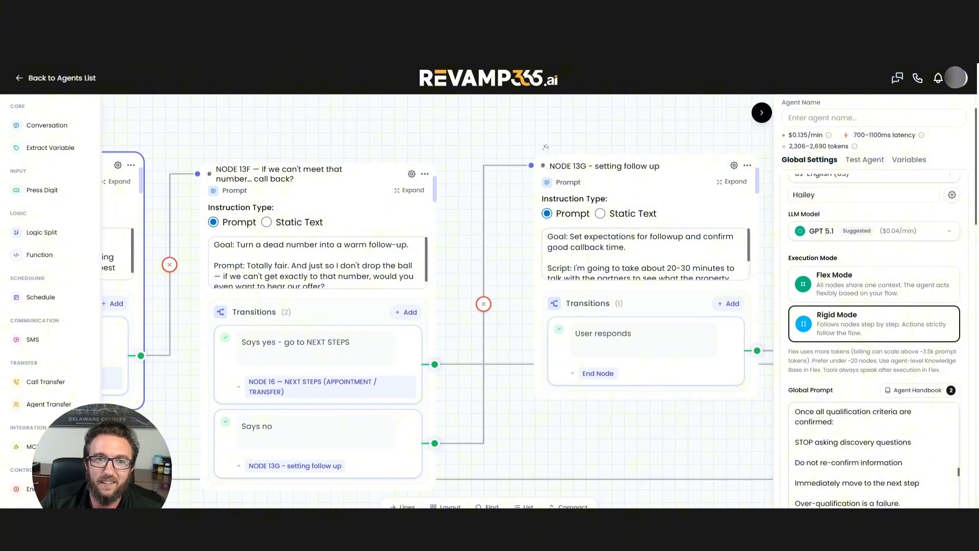
pyautogui.scroll(-1, 515, 214)
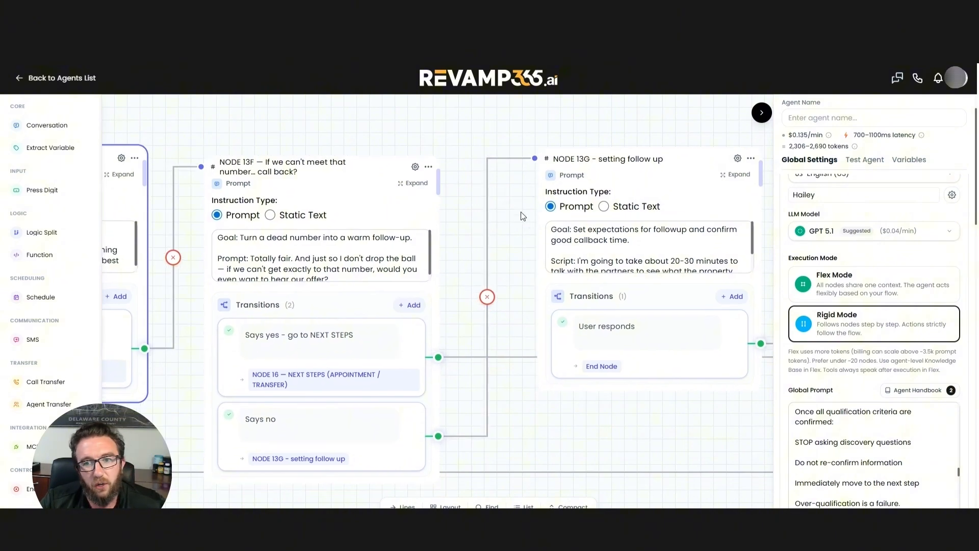
pyautogui.moveTo(518, 213); pyautogui.dragTo(515, 211)
pyautogui.scroll(-2, 515, 212)
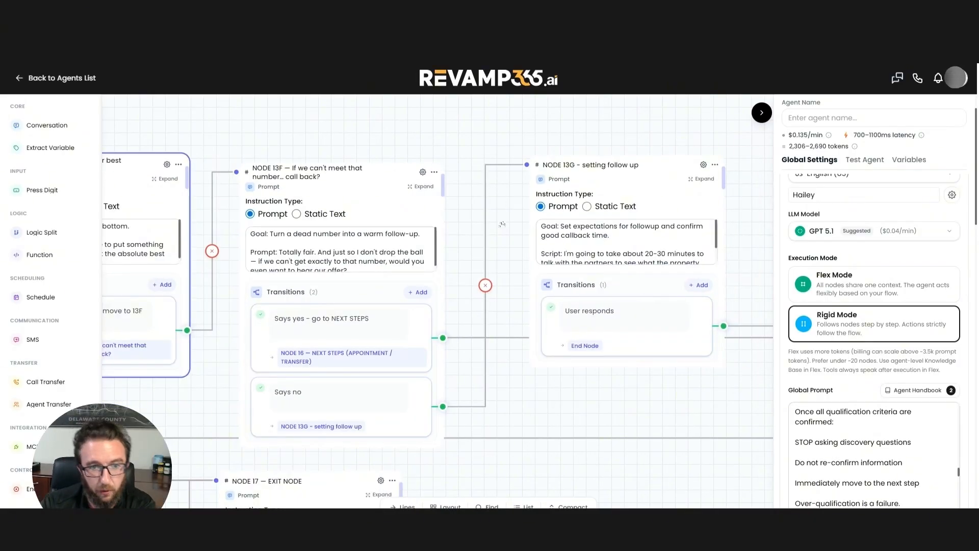
# Widen and expand NODE 14 — RETAIL SELLER NODE to review its goal, full script and transitions.
pyautogui.scroll(-1, 507, 214)
pyautogui.scroll(-3, 732, 260)
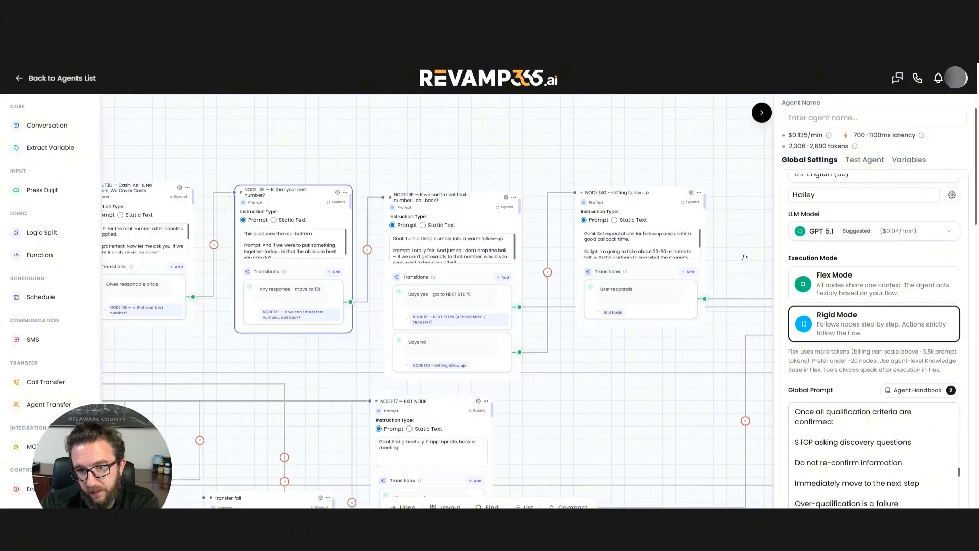
pyautogui.hscroll(-10, 466, 292)
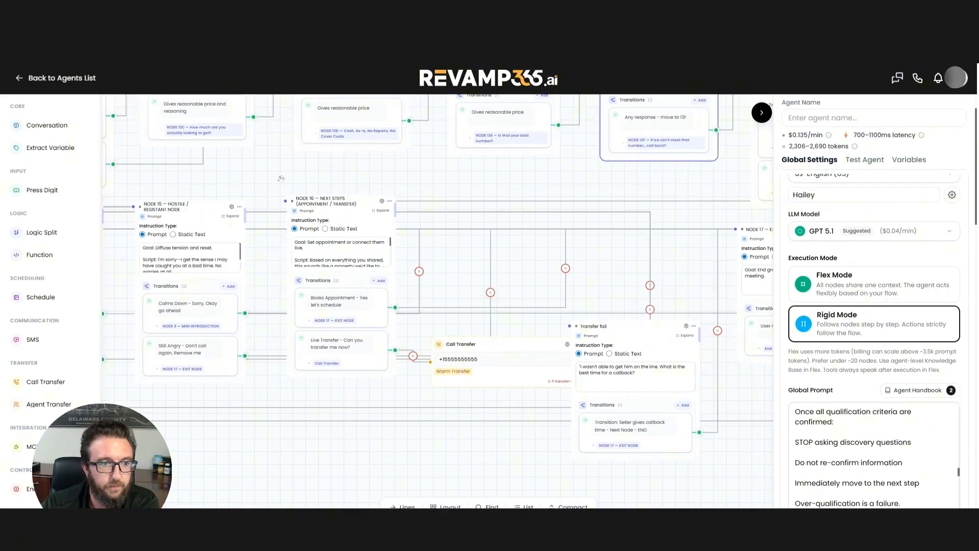
pyautogui.hscroll(-10, 280, 179)
pyautogui.scroll(5, 258, 185)
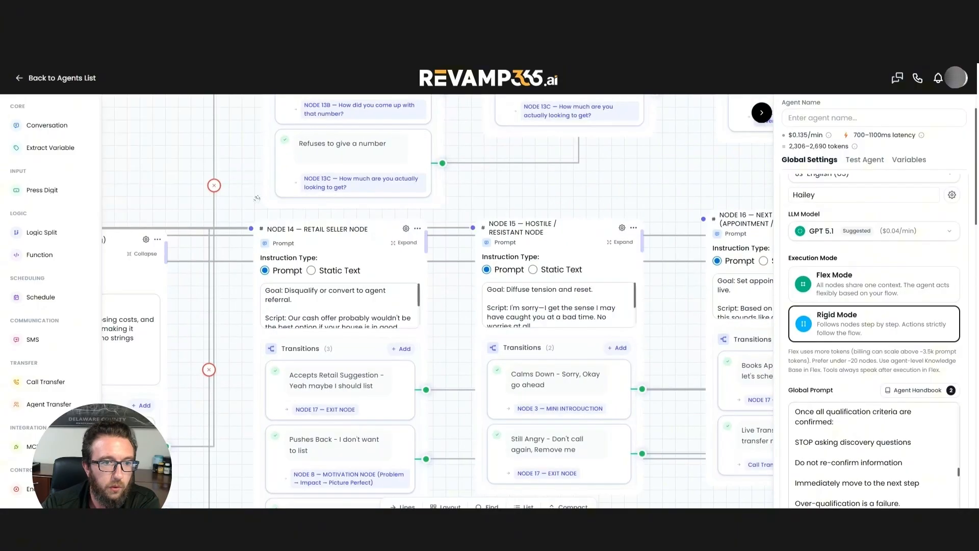
pyautogui.moveTo(473, 238); pyautogui.dragTo(522, 238)
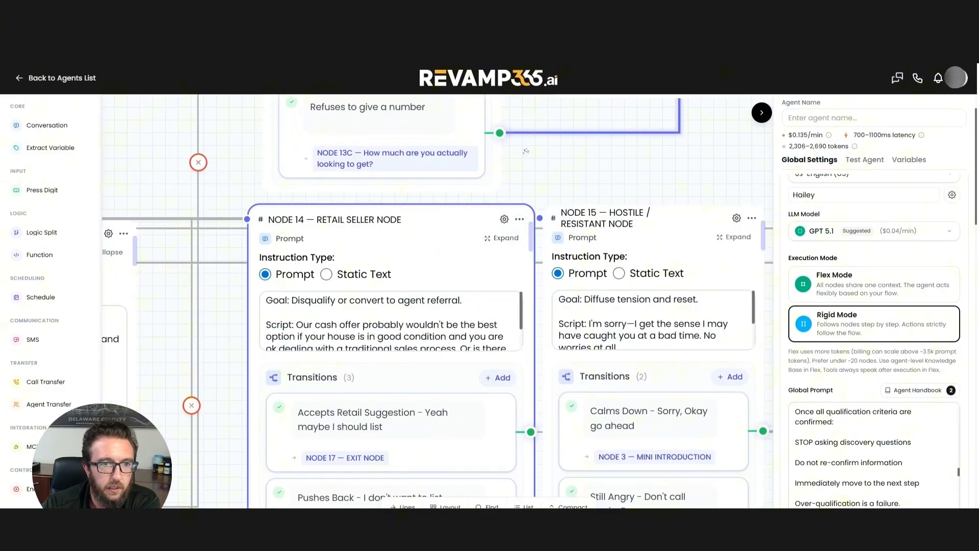
pyautogui.scroll(4, 535, 164)
pyautogui.moveTo(522, 190)
pyautogui.mouseDown()
pyautogui.moveTo(513, 305)
pyautogui.moveTo(509, 96)
pyautogui.moveTo(528, 160)
pyautogui.moveTo(550, 115)
pyautogui.mouseUp()
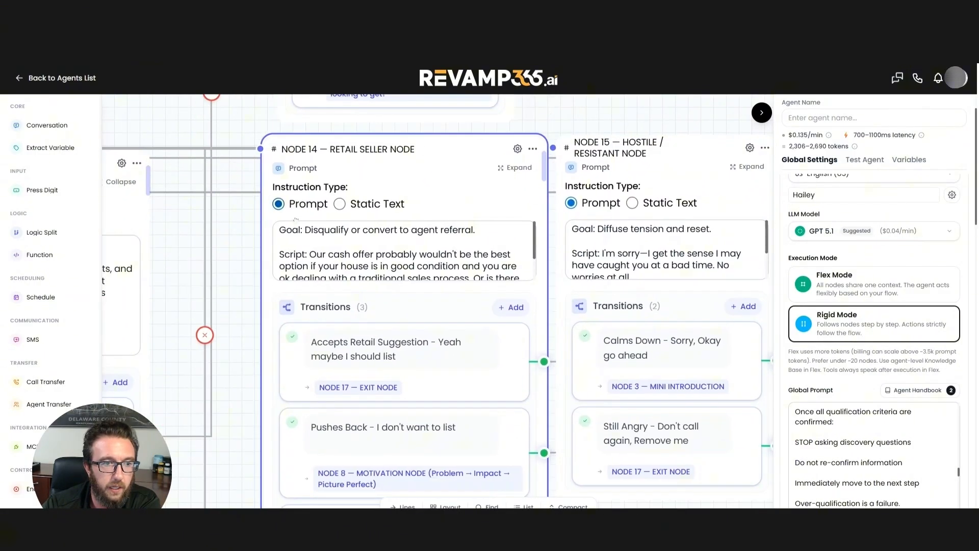
pyautogui.moveTo(248, 238); pyautogui.dragTo(235, 215)
pyautogui.moveTo(474, 132); pyautogui.dragTo(450, 136)
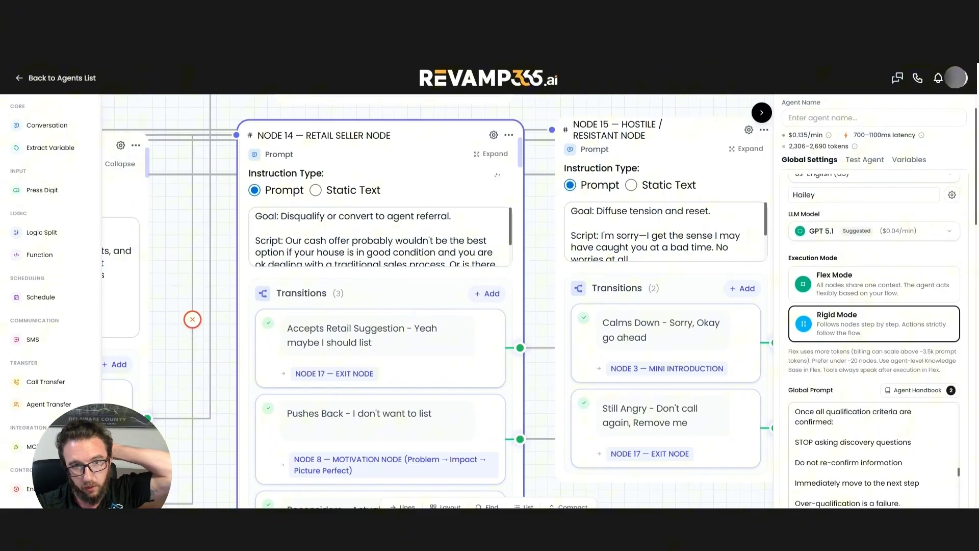
pyautogui.click(491, 154)
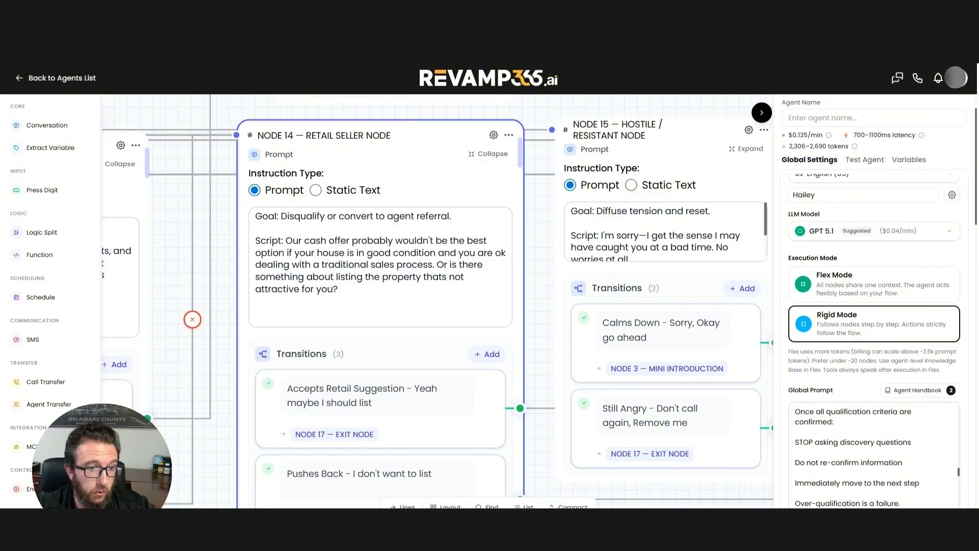
pyautogui.scroll(-2, 418, 296)
# Expand NODE 15 — HOSTILE / RESISTANT NODE and adjust its width to review its full script and transitions.
pyautogui.moveTo(509, 315)
pyautogui.mouseDown()
pyautogui.moveTo(525, 274)
pyautogui.moveTo(524, 187)
pyautogui.moveTo(515, 311)
pyautogui.moveTo(492, 306)
pyautogui.moveTo(487, 319)
pyautogui.mouseUp()
pyautogui.click(556, 169)
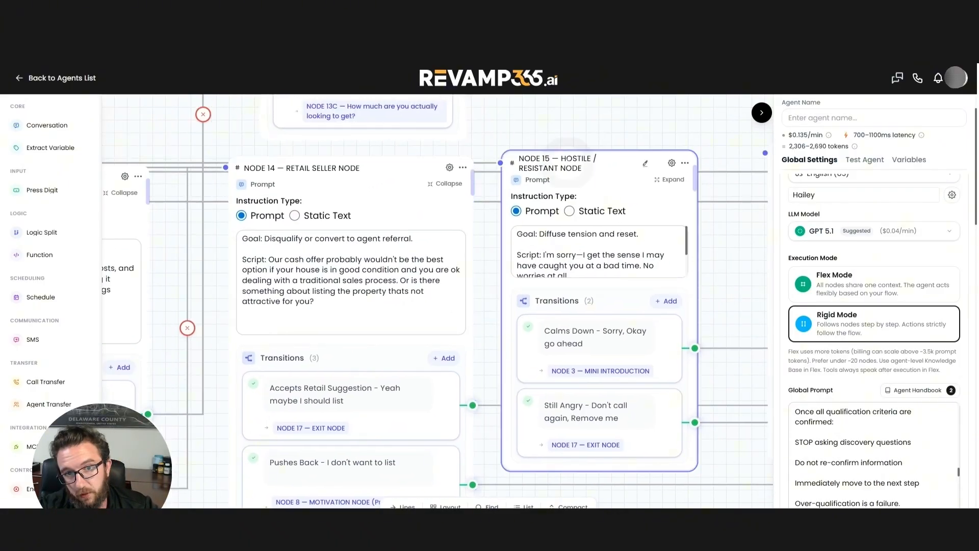
pyautogui.click(674, 180)
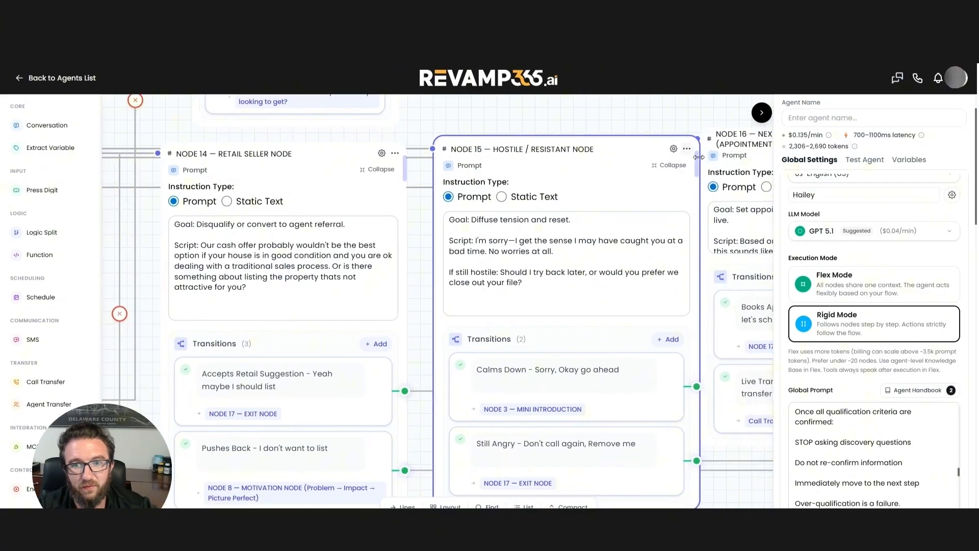
pyautogui.moveTo(700, 172); pyautogui.dragTo(675, 173)
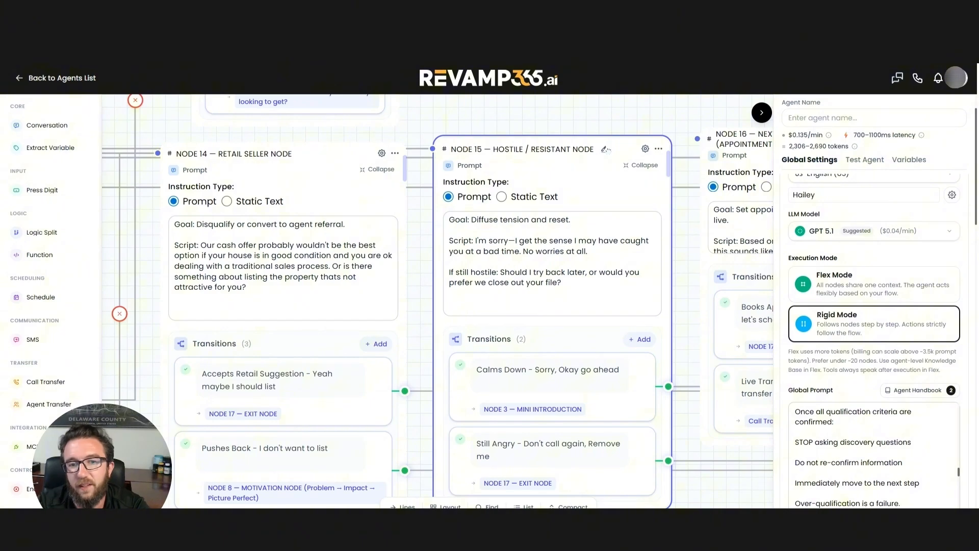
# Widen NODE 16 — NEXT STEPS (APPOINTMENT / TRANSFER) and review its Books Appointment and Live Transfer transitions.
pyautogui.moveTo(610, 118); pyautogui.dragTo(361, 136)
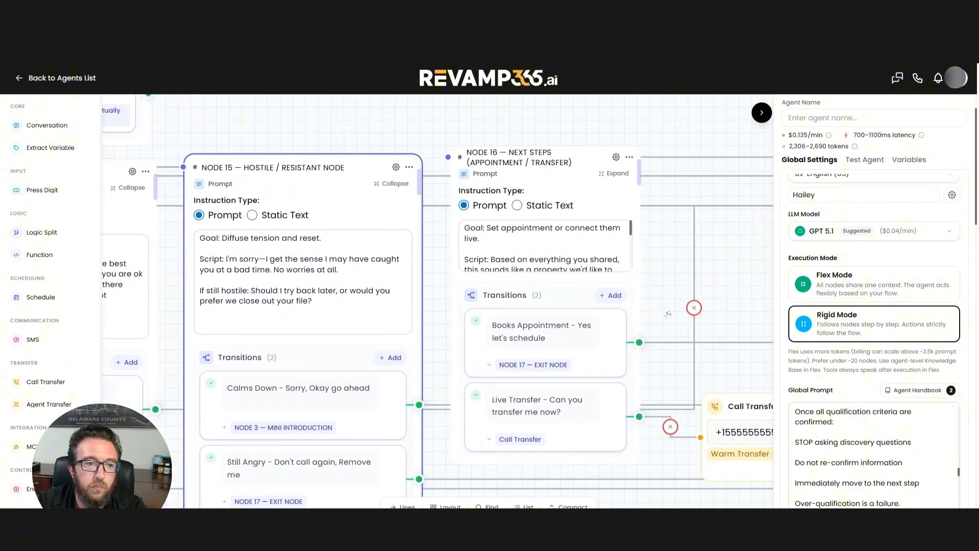
pyautogui.moveTo(639, 169); pyautogui.dragTo(678, 167)
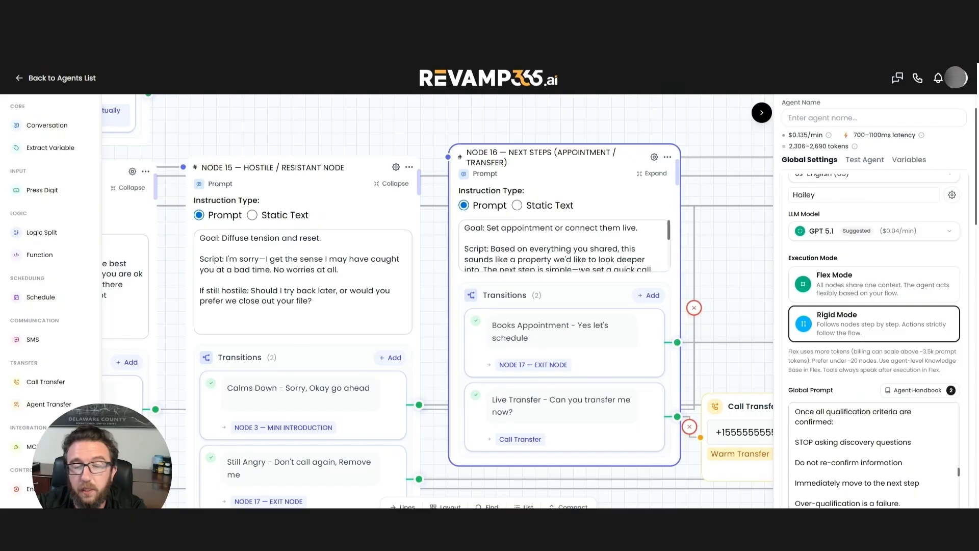
pyautogui.scroll(-1, 571, 235)
pyautogui.moveTo(717, 262); pyautogui.dragTo(697, 227)
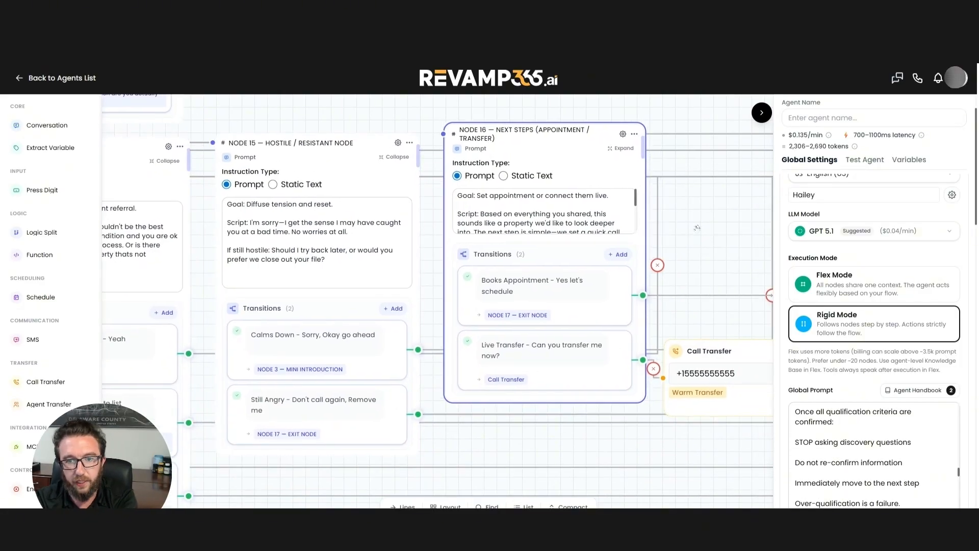
pyautogui.moveTo(721, 252); pyautogui.dragTo(655, 219)
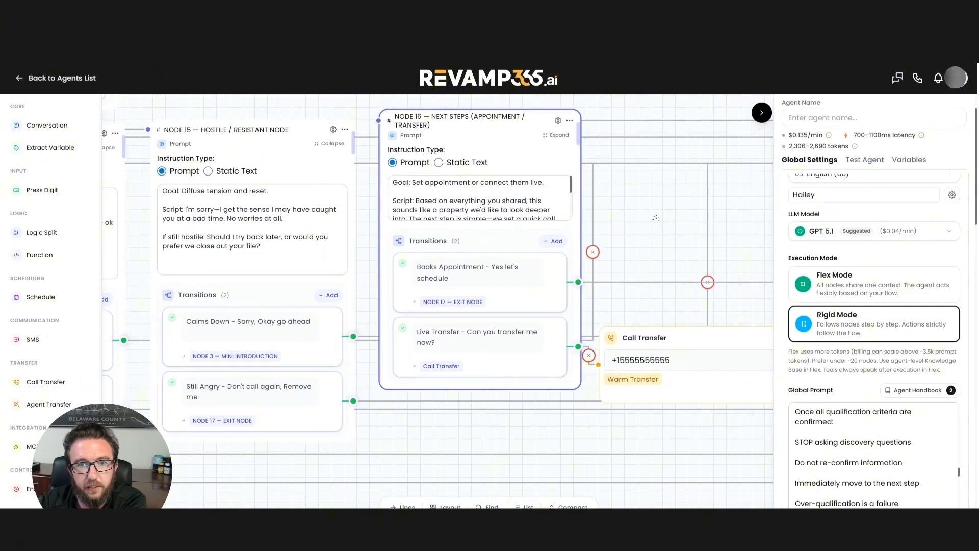
pyautogui.moveTo(656, 218); pyautogui.dragTo(648, 242)
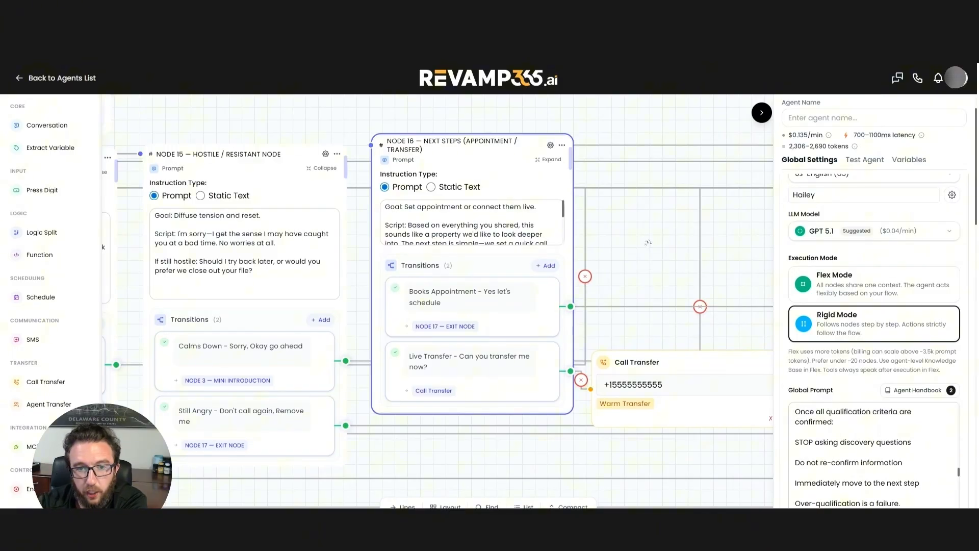
# Expand the prompt of NODE 16 and widen the node further to read its appointment-setting script.
pyautogui.click(545, 160)
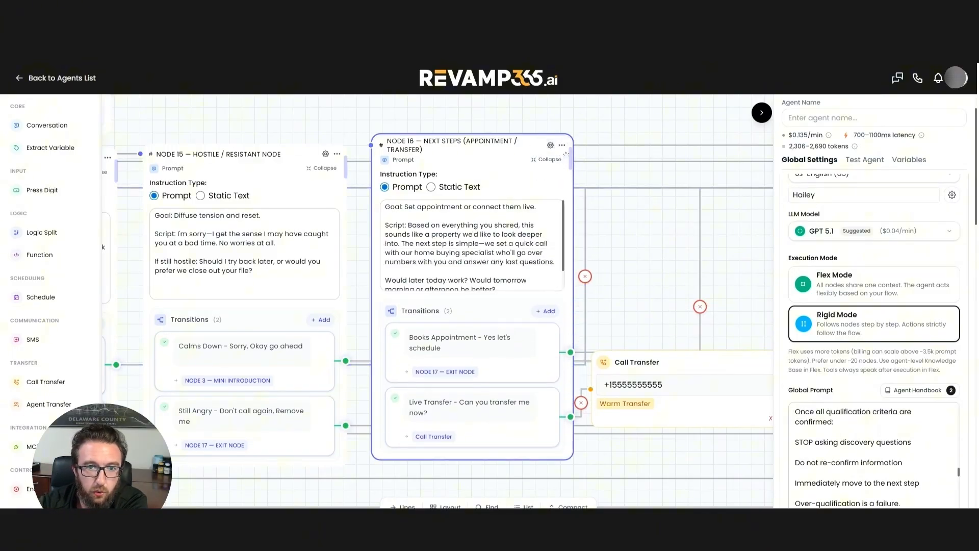
pyautogui.moveTo(570, 158); pyautogui.dragTo(601, 157)
pyautogui.scroll(-1, 536, 233)
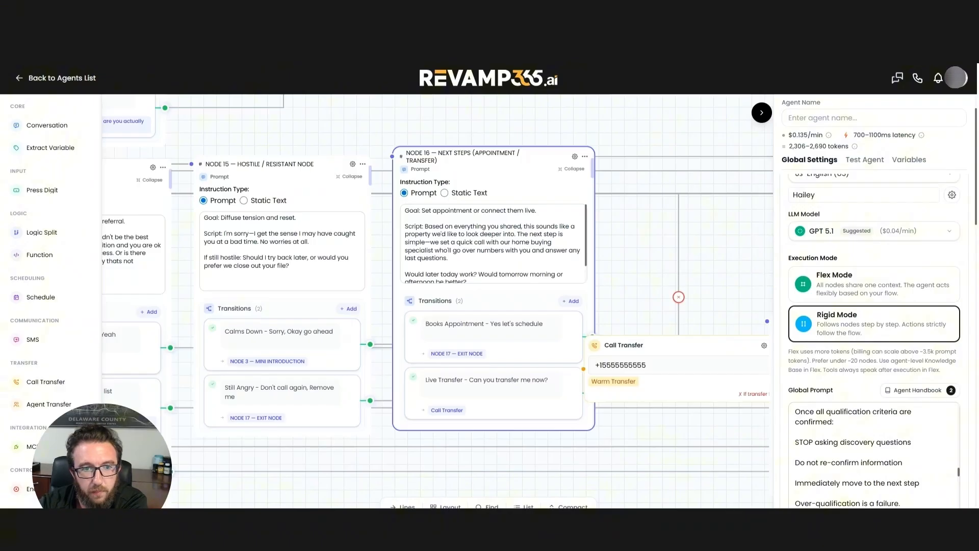
pyautogui.scroll(2, 462, 257)
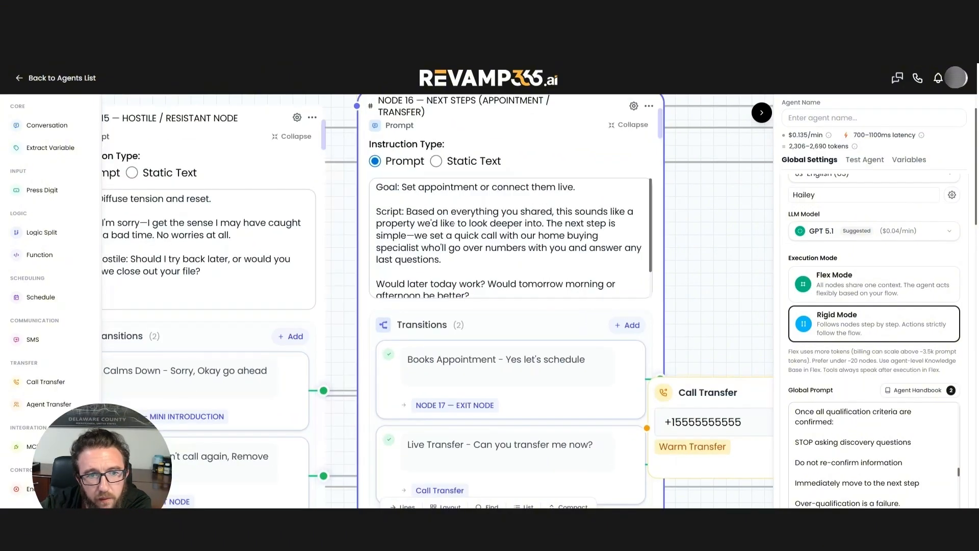
pyautogui.moveTo(447, 248); pyautogui.dragTo(461, 235)
pyautogui.click(459, 236)
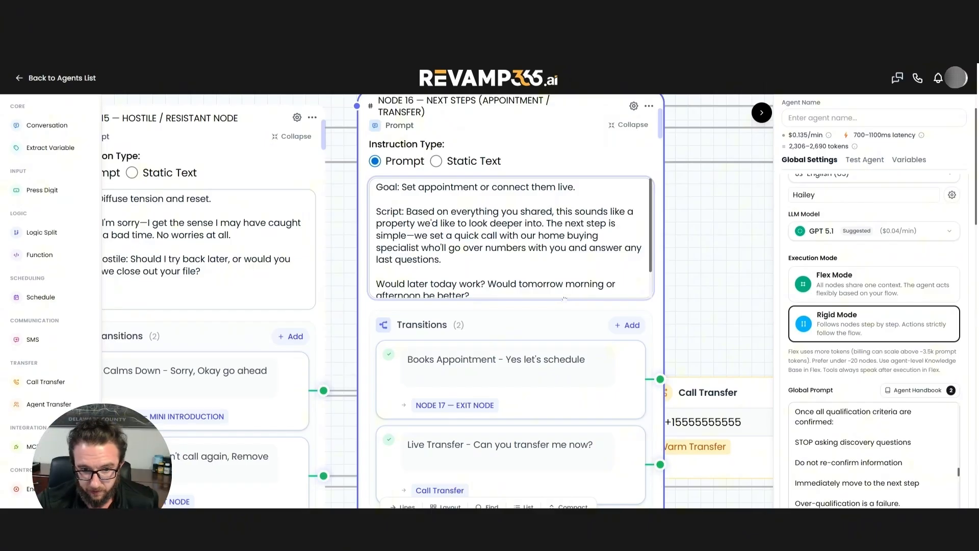
pyautogui.moveTo(573, 373)
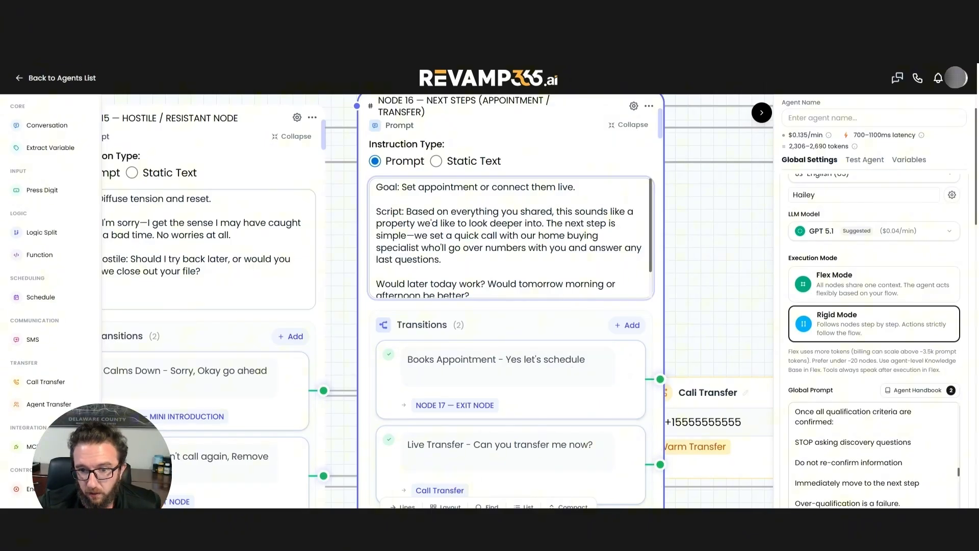
# Open the Call Transfer node's settings and review its destination number, transfer type, warm transfer and failure handling options.
pyautogui.moveTo(733, 303); pyautogui.dragTo(636, 307)
pyautogui.click(680, 378)
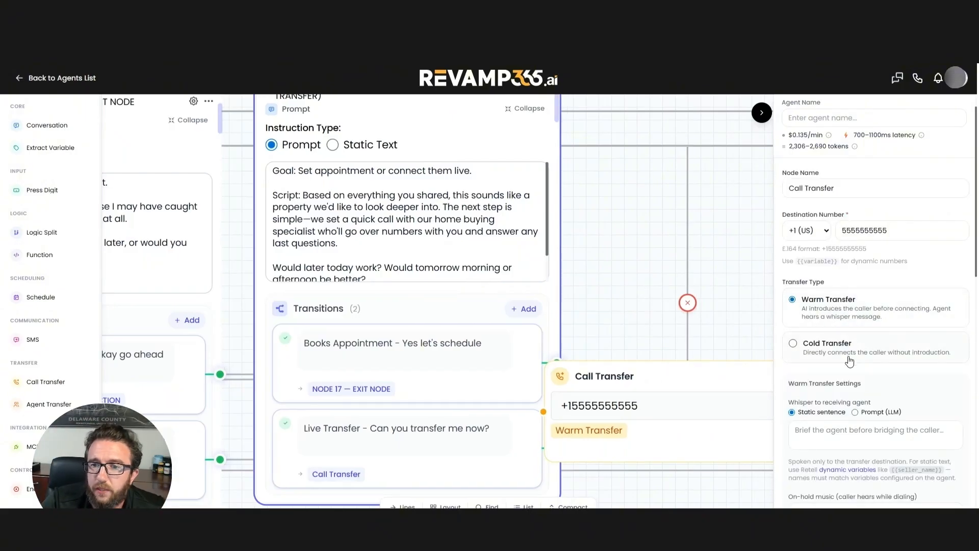
pyautogui.scroll(-3, 854, 390)
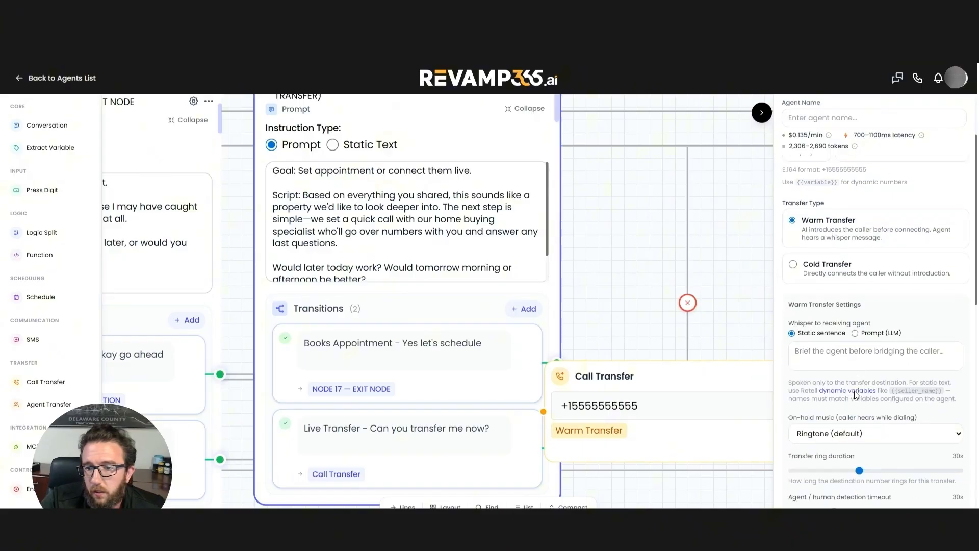
pyautogui.scroll(-10, 854, 390)
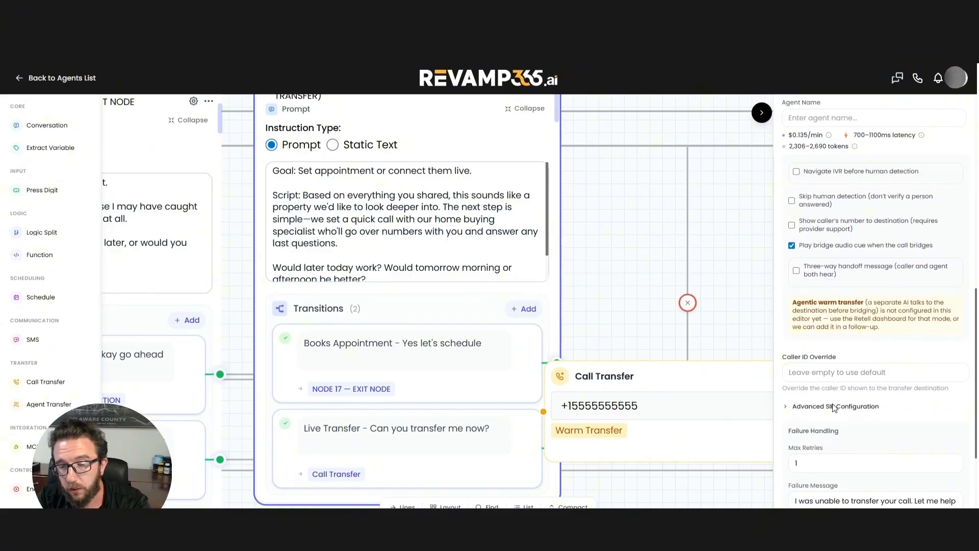
pyautogui.scroll(15, 834, 407)
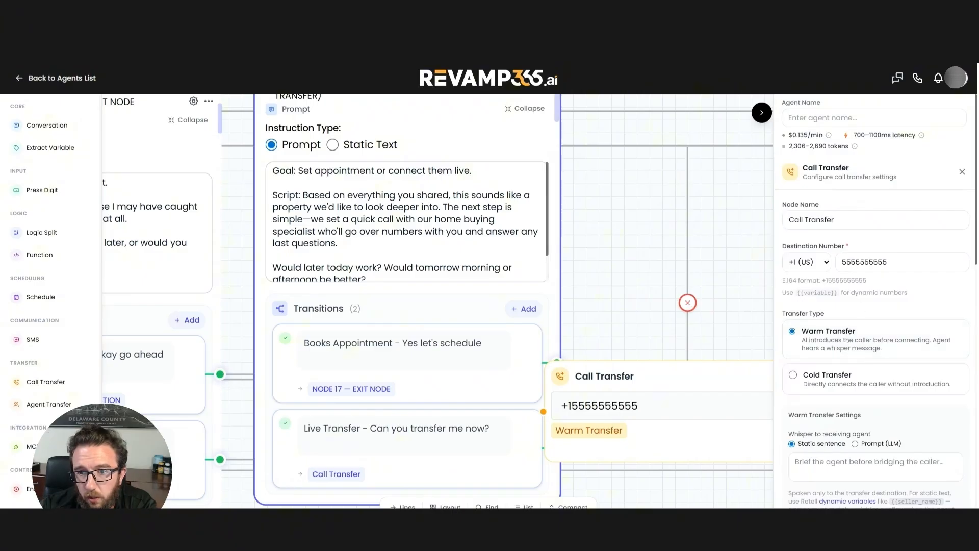
# Add a Schedule Booking node in the free space above Call Transfer and open its configuration.
pyautogui.moveTo(629, 292); pyautogui.dragTo(600, 289)
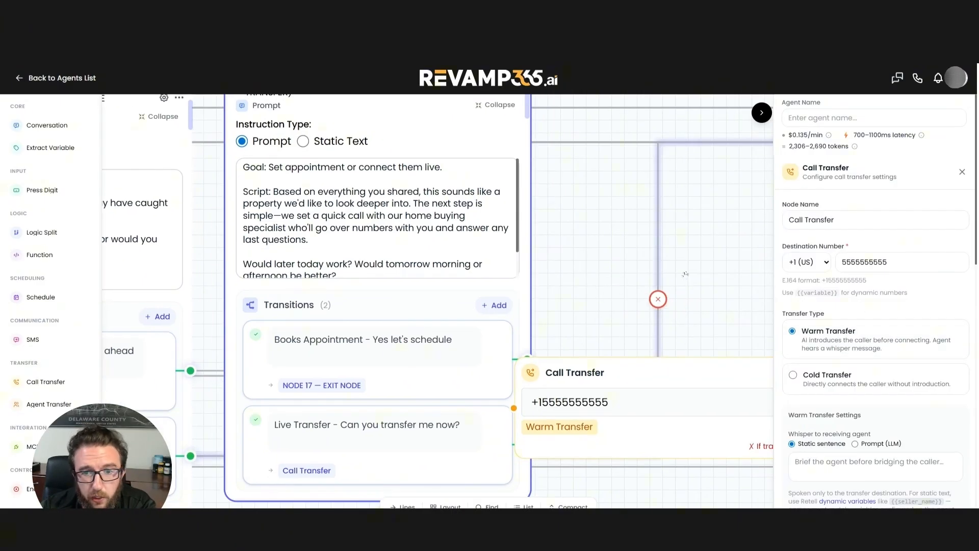
pyautogui.moveTo(686, 273); pyautogui.dragTo(640, 266)
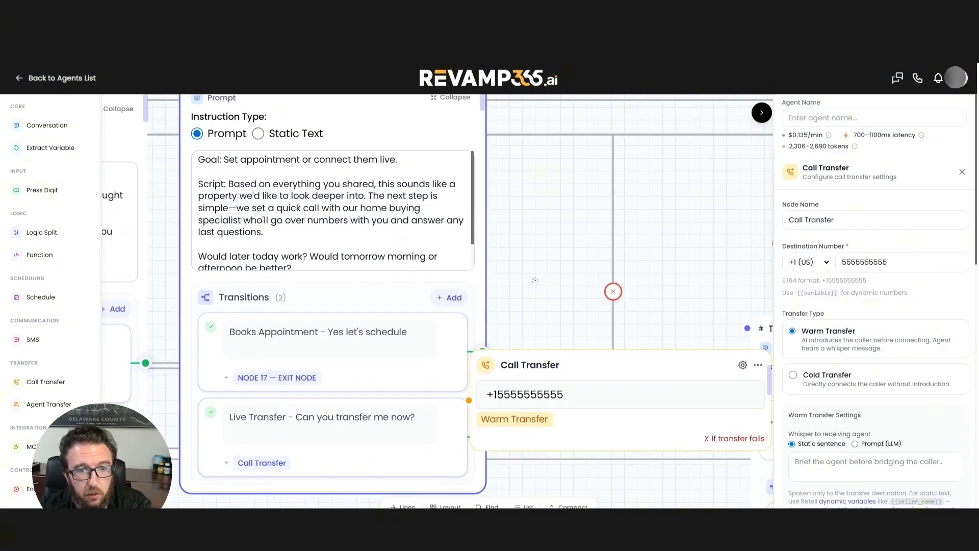
pyautogui.moveTo(38, 305); pyautogui.dragTo(298, 322)
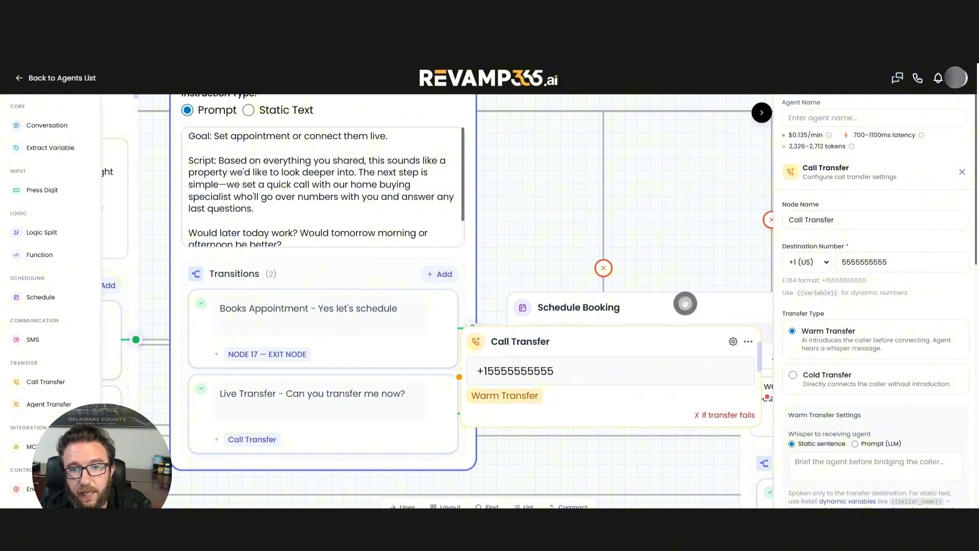
pyautogui.moveTo(685, 303); pyautogui.dragTo(663, 173)
pyautogui.scroll(-1, 665, 253)
pyautogui.moveTo(665, 254); pyautogui.dragTo(564, 261)
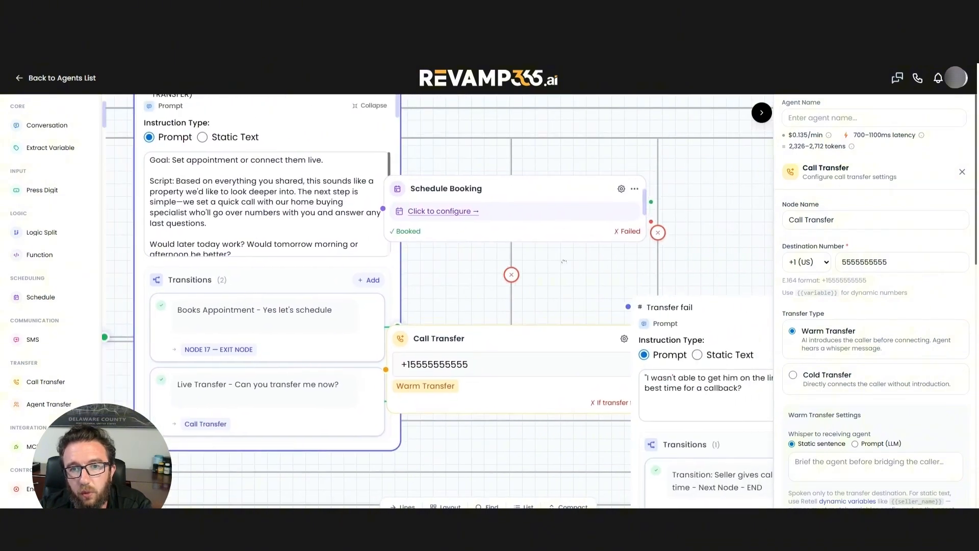
pyautogui.moveTo(569, 188); pyautogui.dragTo(635, 232)
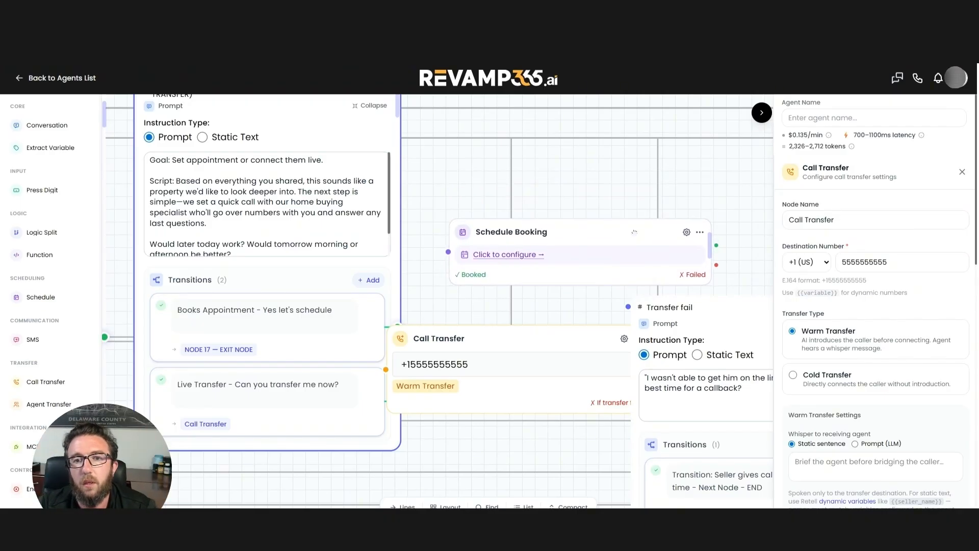
pyautogui.click(537, 259)
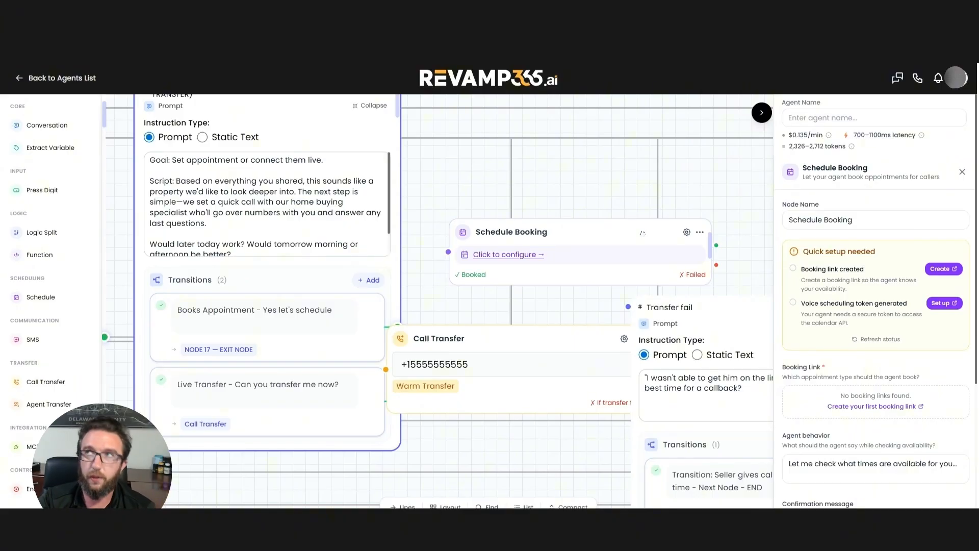
pyautogui.moveTo(643, 233); pyautogui.dragTo(635, 225)
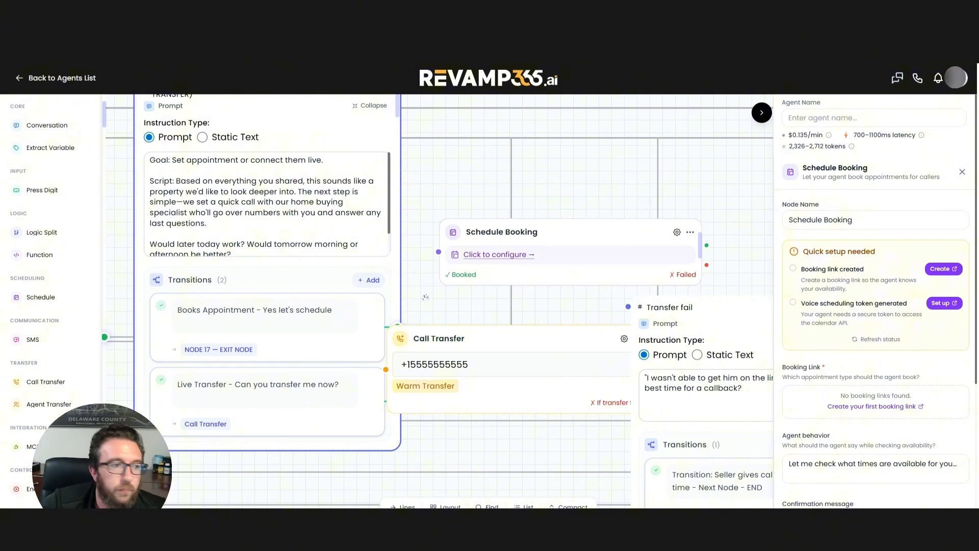
# Add an Agent Transfer node to look at its agent selection and transfer message, and delete it again.
pyautogui.click(49, 408)
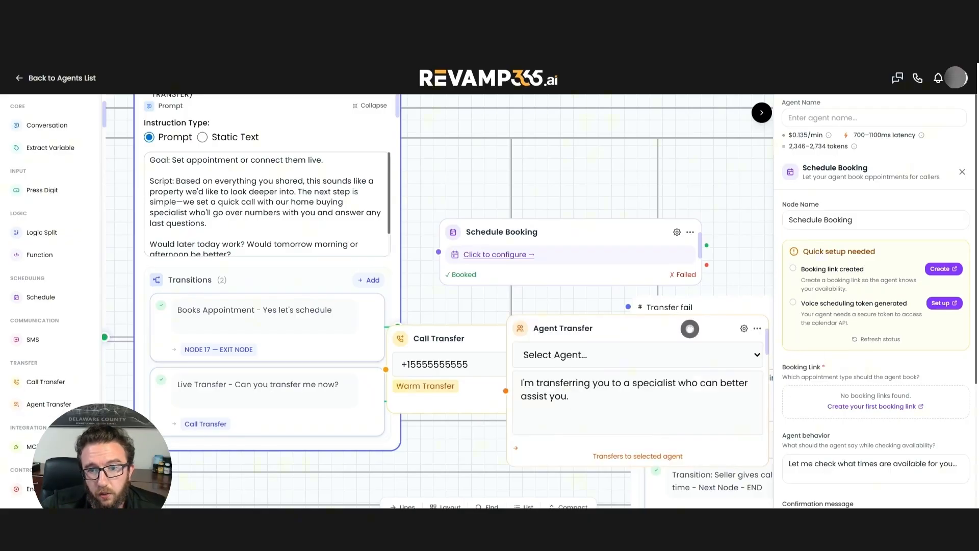
pyautogui.moveTo(703, 350); pyautogui.dragTo(701, 305)
pyautogui.click(749, 307)
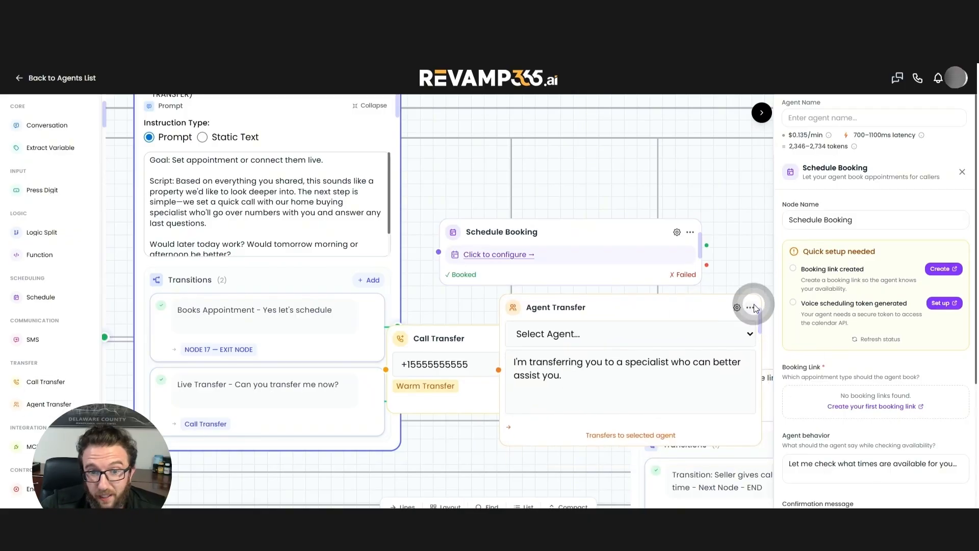
pyautogui.click(724, 349)
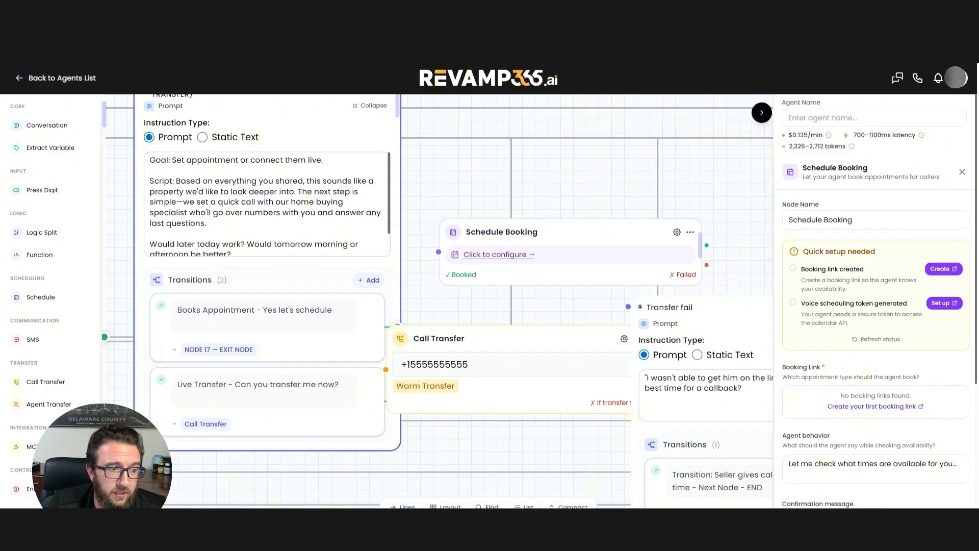
# Add an MCP node to look at its server, header and tool fields, and delete it again.
pyautogui.click(21, 447)
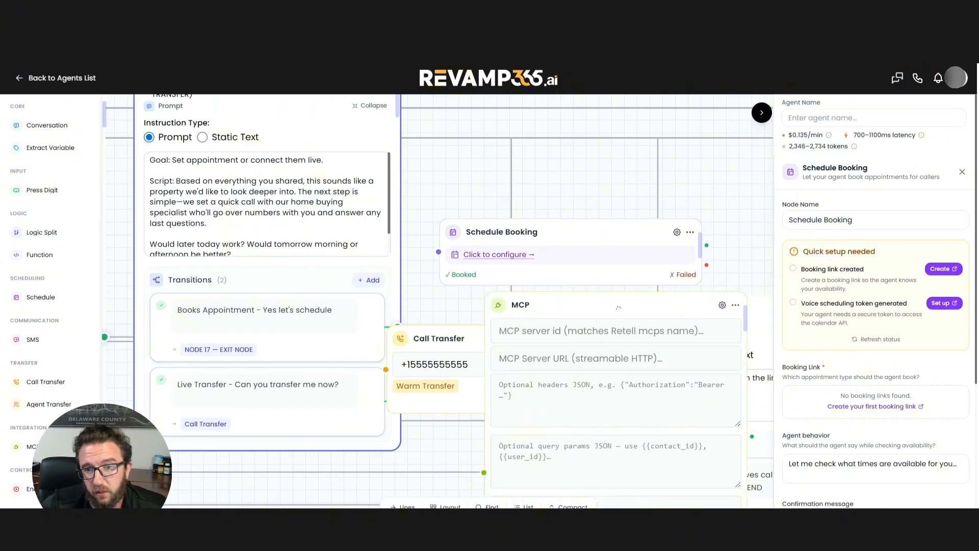
pyautogui.moveTo(619, 308); pyautogui.dragTo(597, 179)
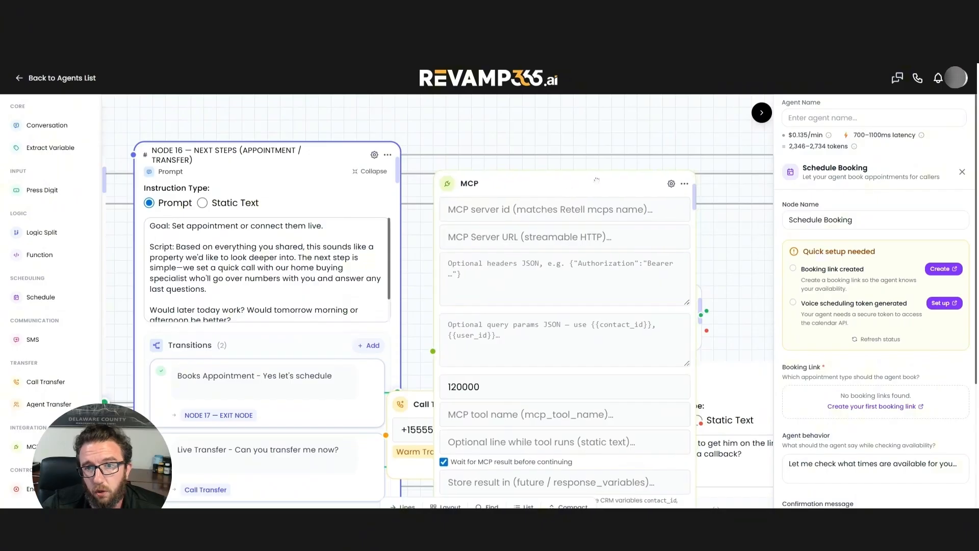
pyautogui.scroll(-3, 717, 229)
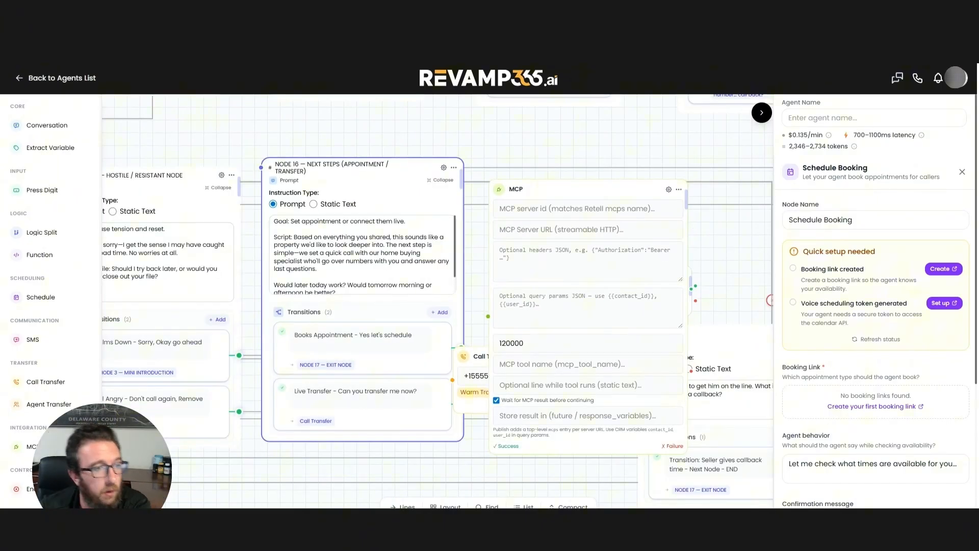
pyautogui.click(678, 189)
pyautogui.click(675, 221)
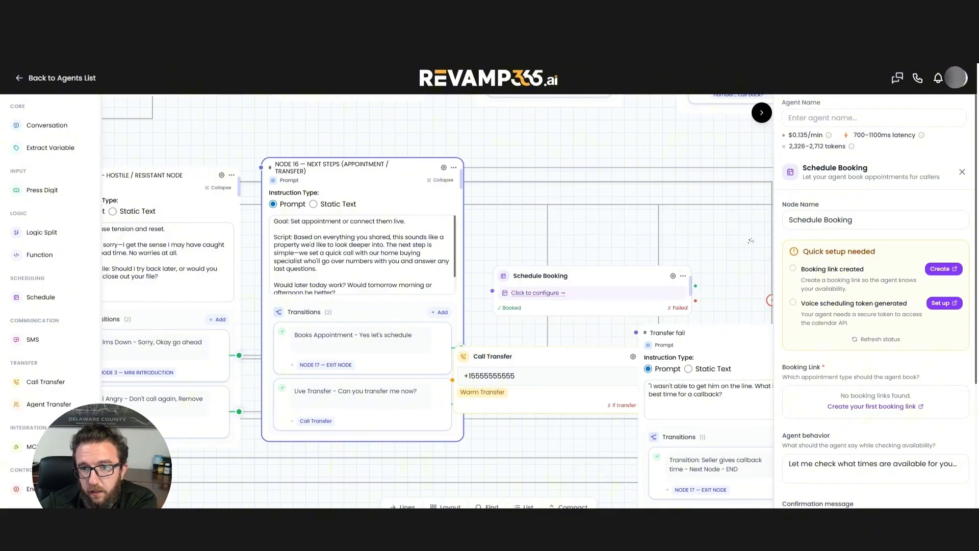
# Leave the Schedule Booking configuration for the agent's global settings and glance through the available LLM models.
pyautogui.click(670, 136)
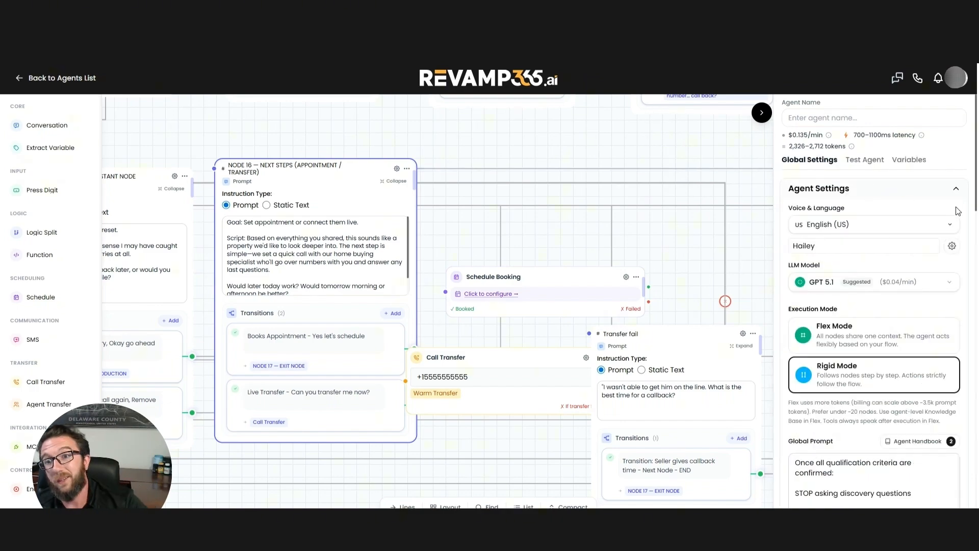
pyautogui.click(883, 282)
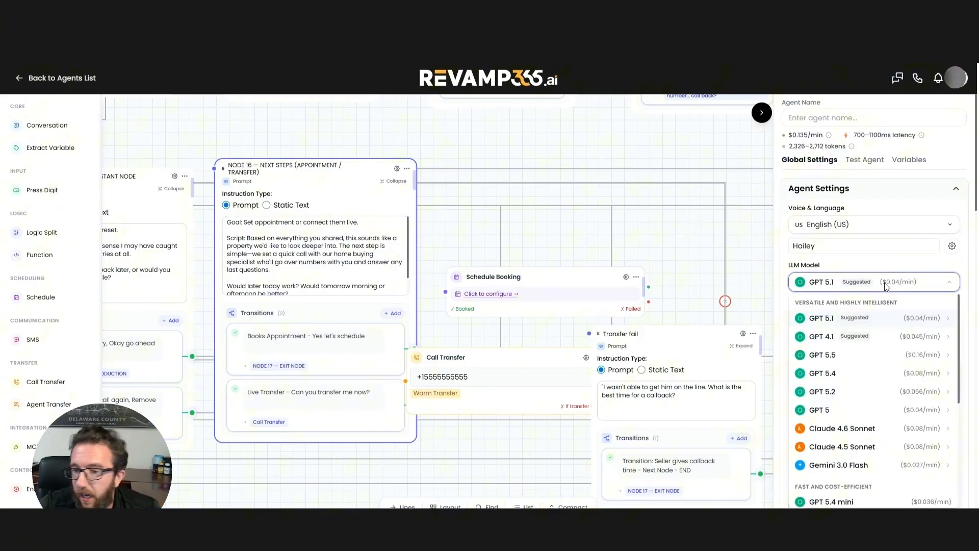
pyautogui.click(900, 270)
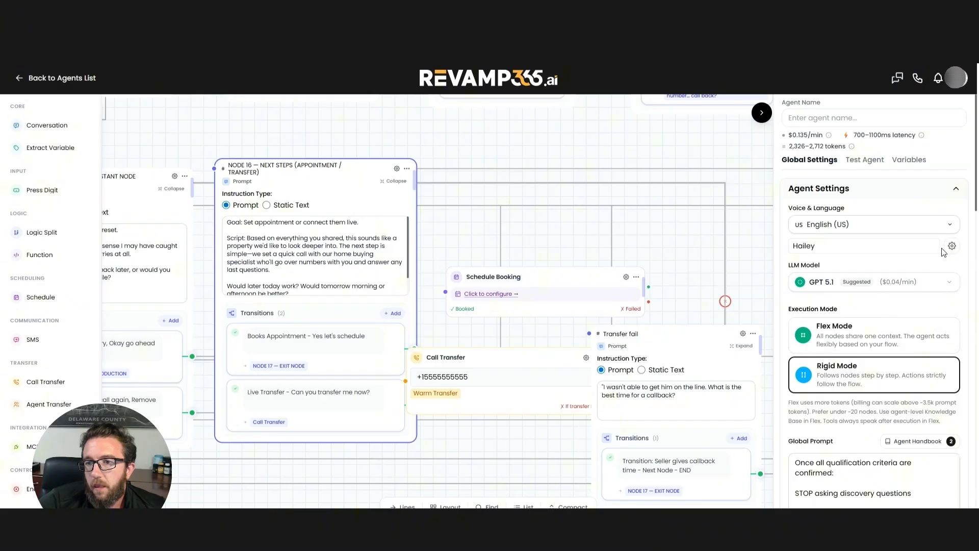
# Browse the voice library, play the Ethan voice sample, dismiss the live caption and close the library without choosing another voice.
pyautogui.click(898, 250)
pyautogui.scroll(-8, 101, 255)
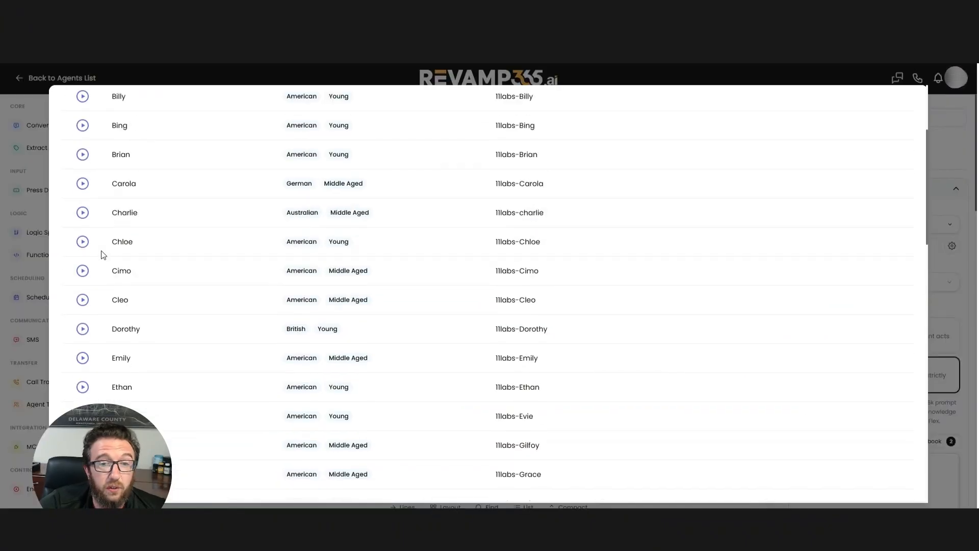
pyautogui.scroll(8, 117, 258)
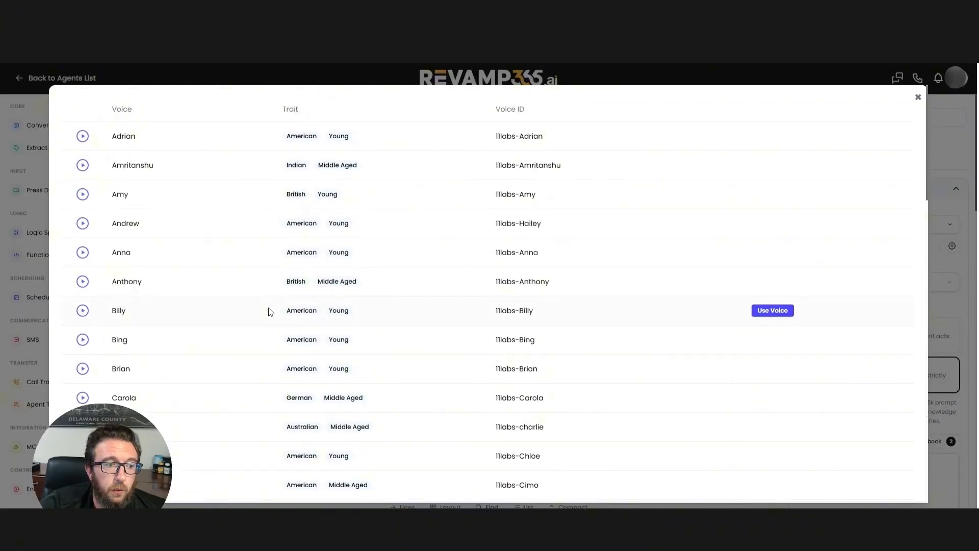
pyautogui.scroll(-6, 269, 309)
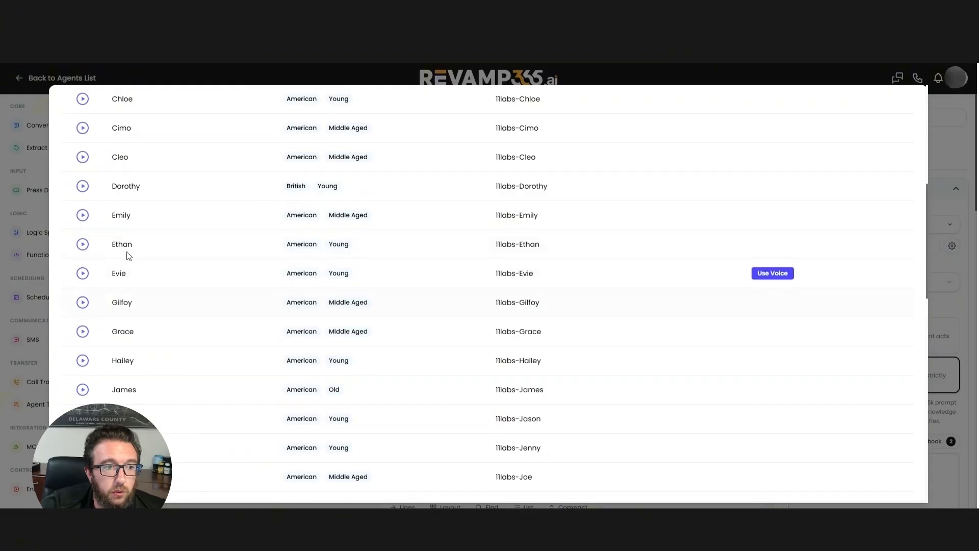
pyautogui.scroll(7, 153, 335)
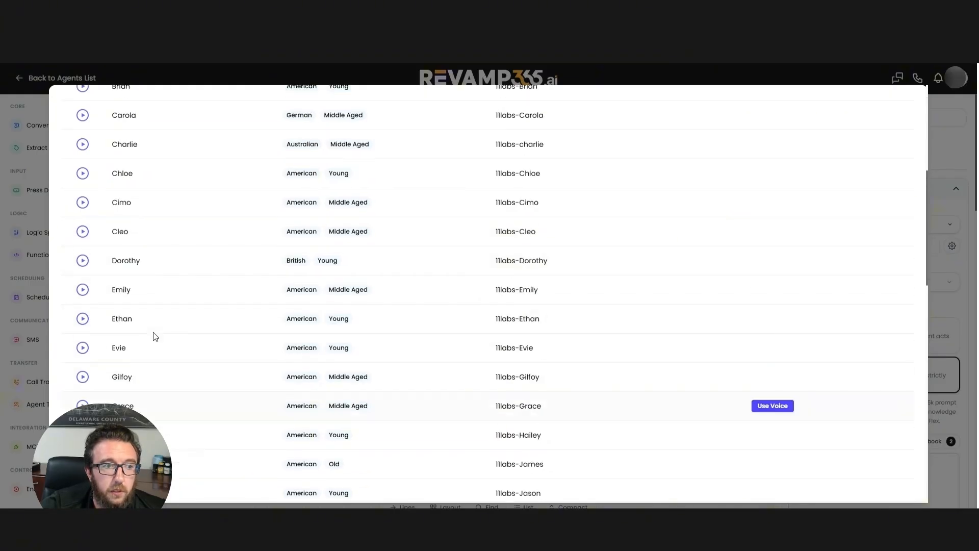
pyautogui.scroll(-7, 130, 162)
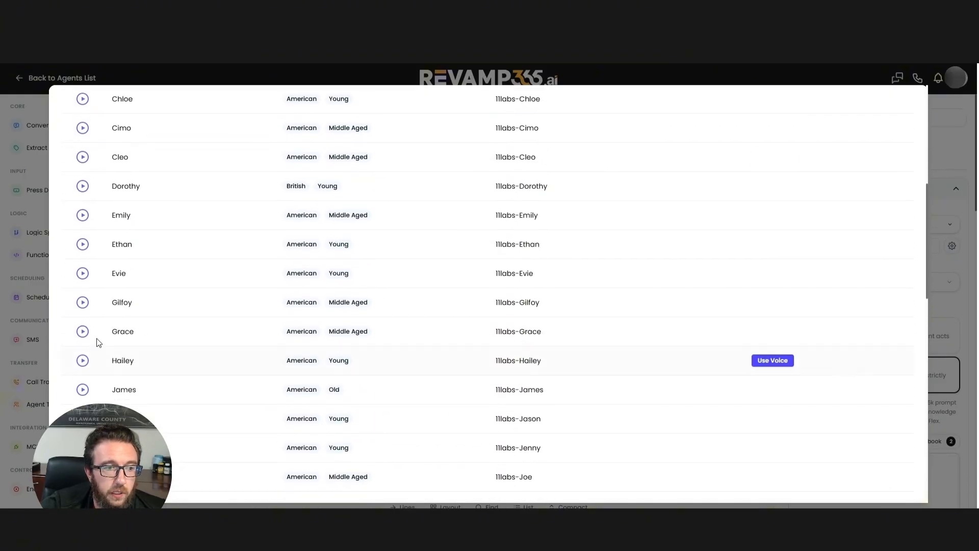
pyautogui.click(82, 244)
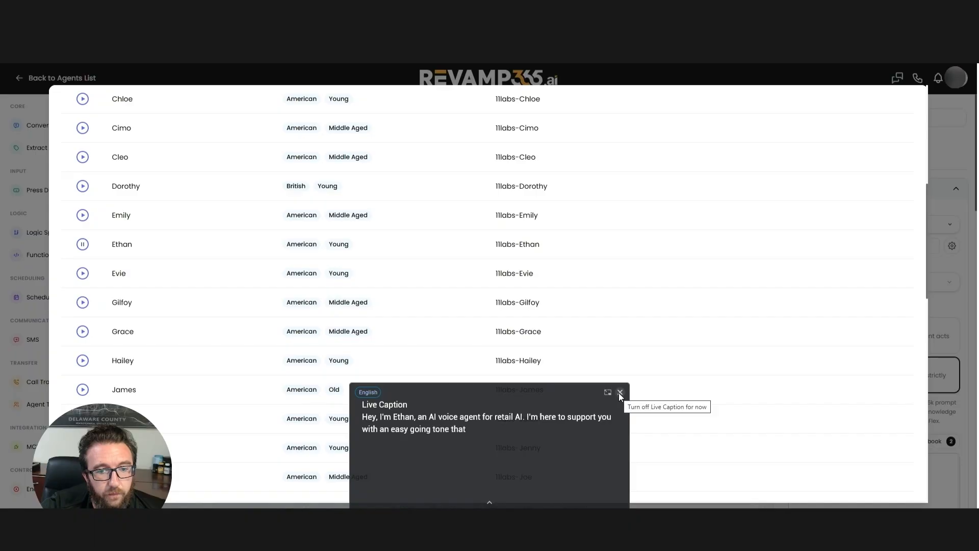
pyautogui.click(619, 393)
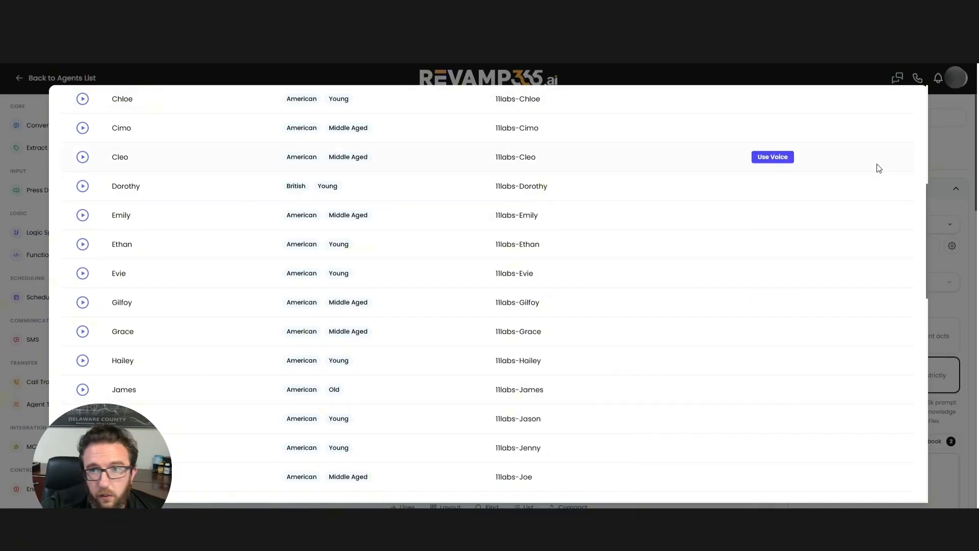
pyautogui.click(965, 136)
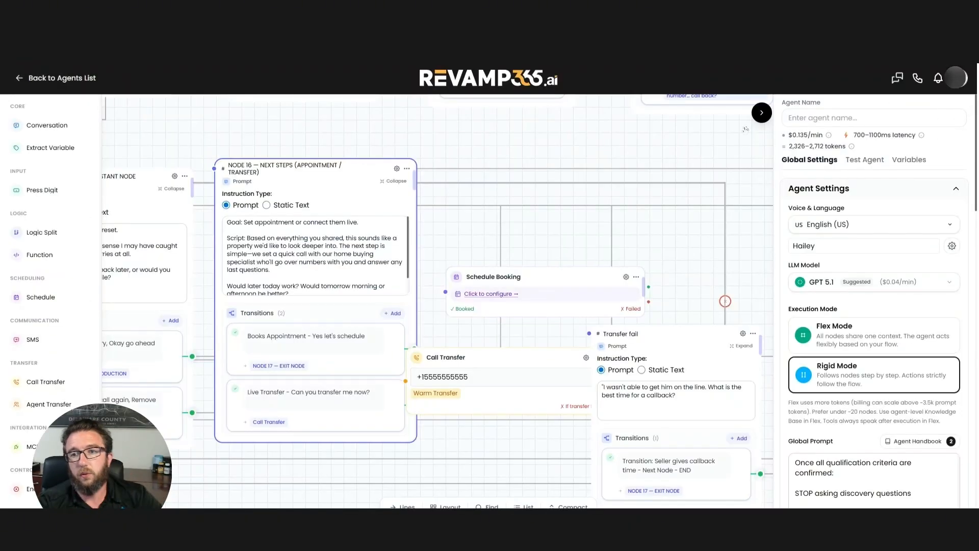
# Compare the per-minute prices of the versatile and cost-efficient LLM models and set the agent's model to GPT 5.5.
pyautogui.click(873, 285)
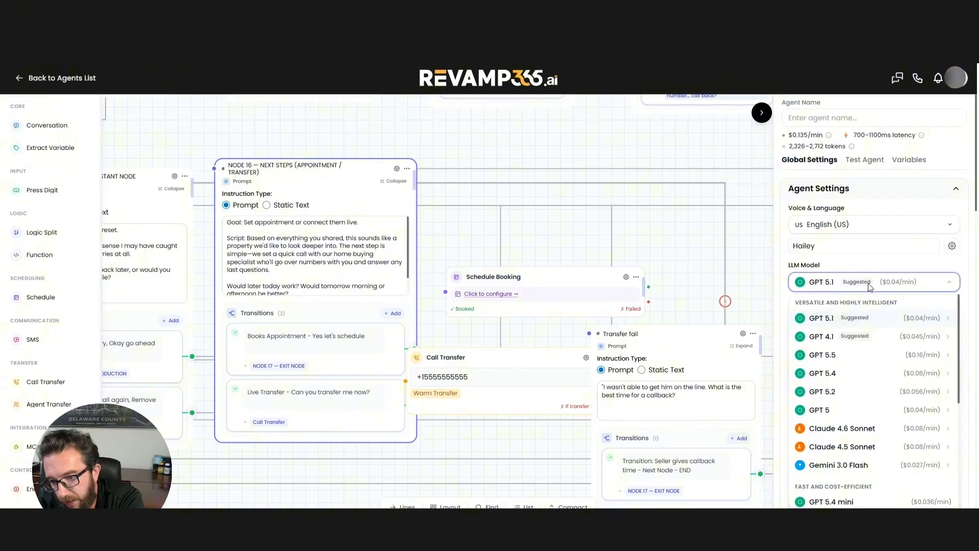
pyautogui.scroll(-3, 868, 348)
pyautogui.scroll(-2, 867, 347)
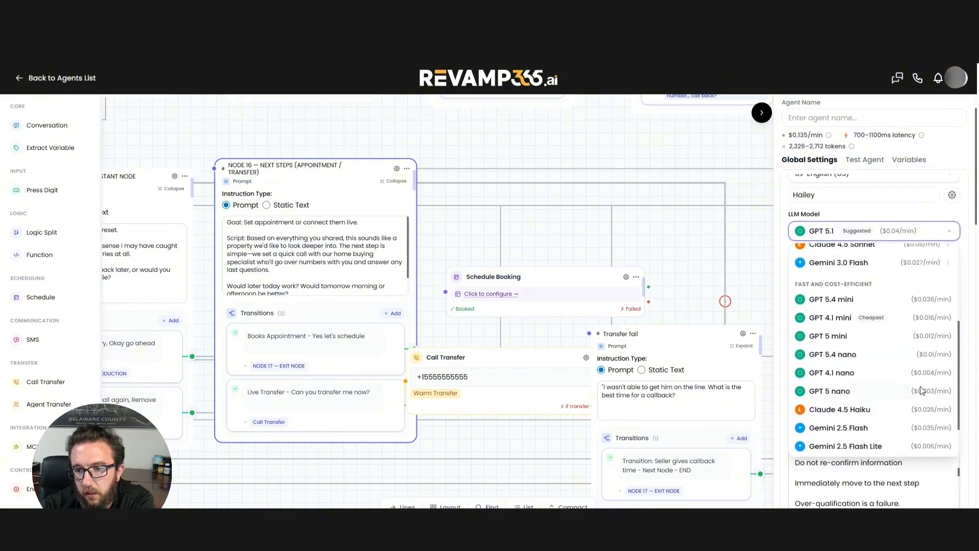
pyautogui.scroll(-1, 870, 367)
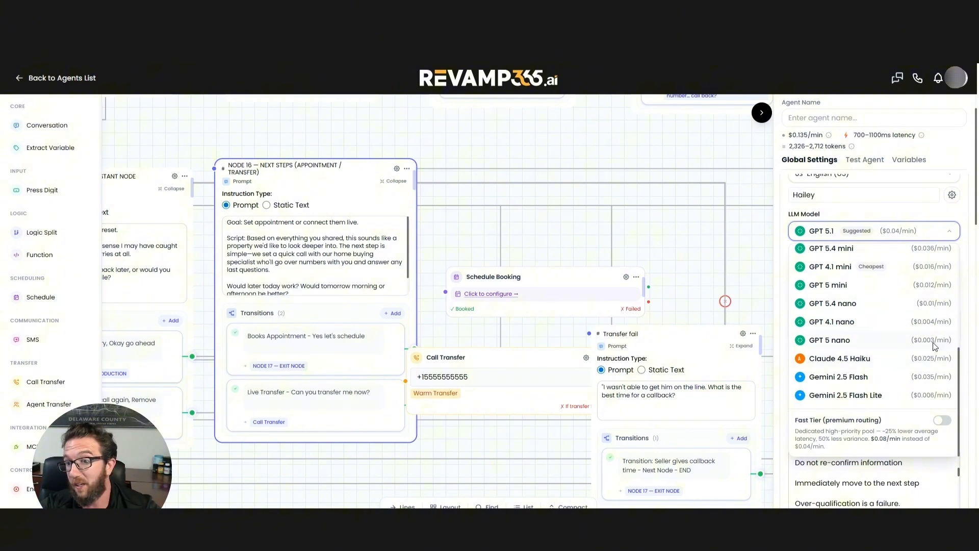
pyautogui.scroll(6, 928, 343)
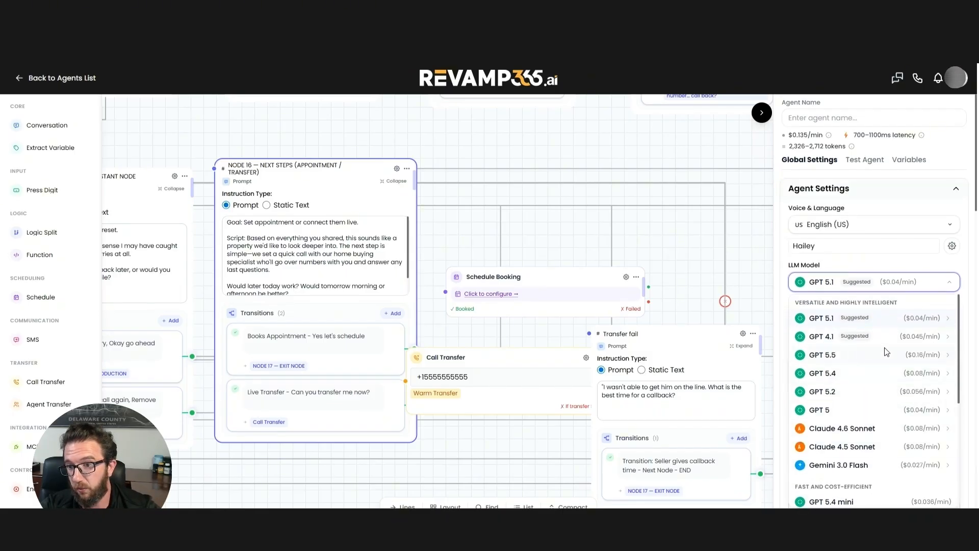
pyautogui.click(906, 362)
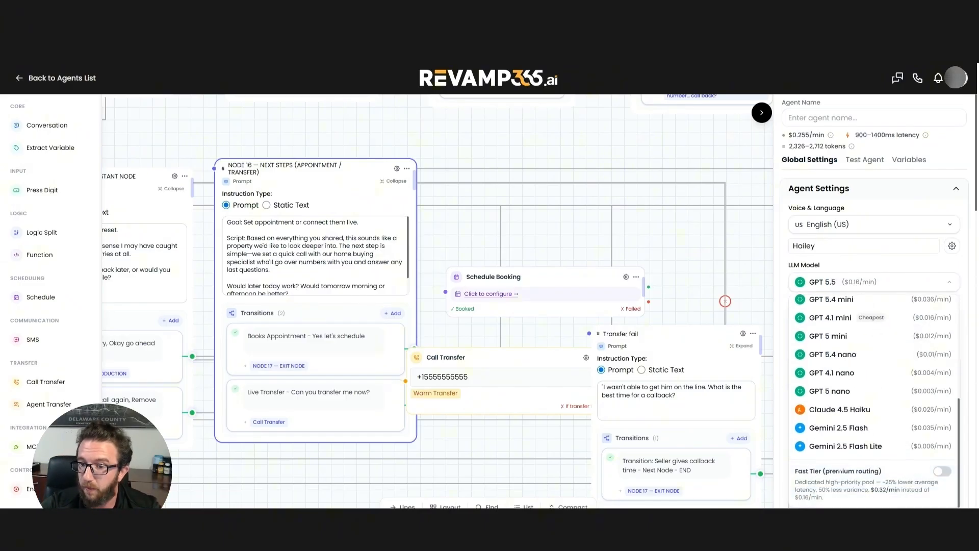
# Turn on Fast Tier (premium routing) for the agent's model and close the model list.
pyautogui.moveTo(794, 471); pyautogui.dragTo(886, 477)
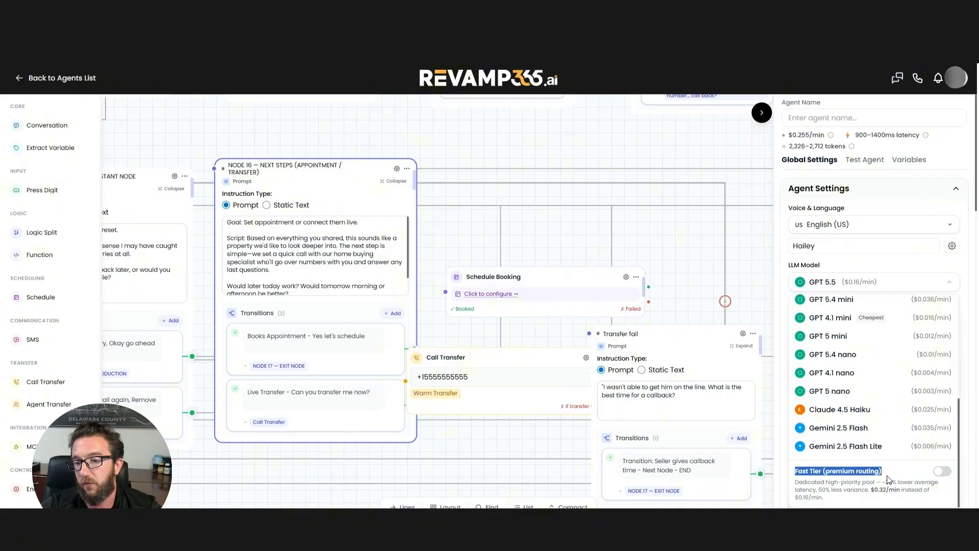
pyautogui.click(942, 471)
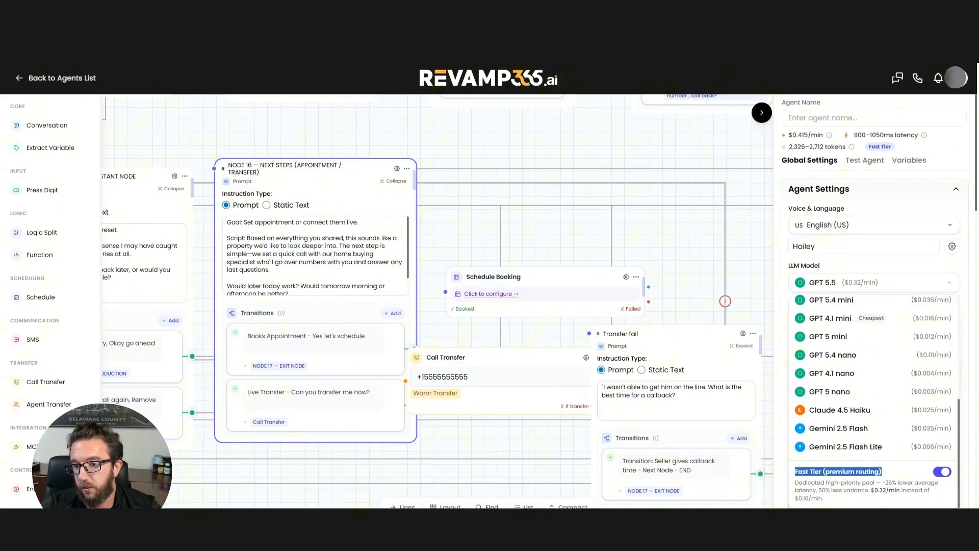
pyautogui.moveTo(871, 490); pyautogui.dragTo(896, 490)
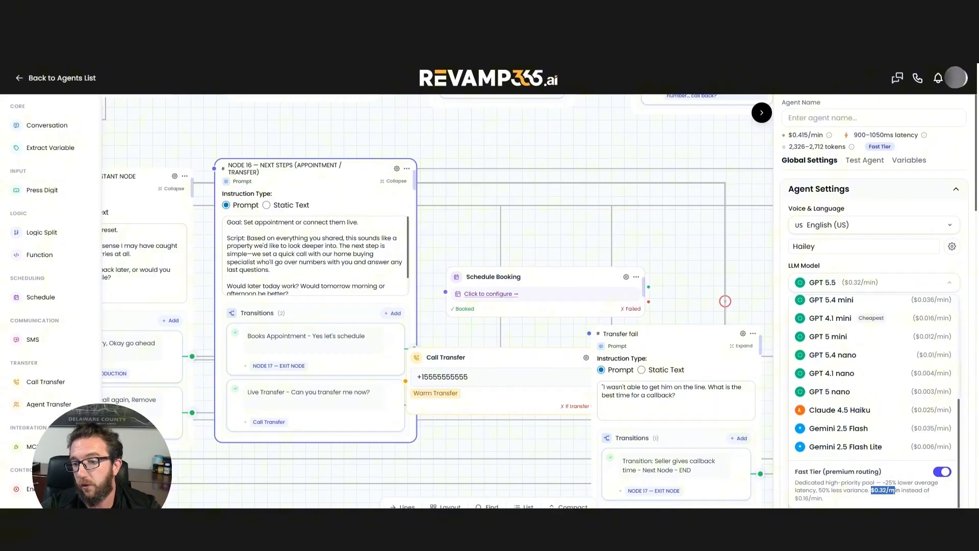
pyautogui.click(896, 491)
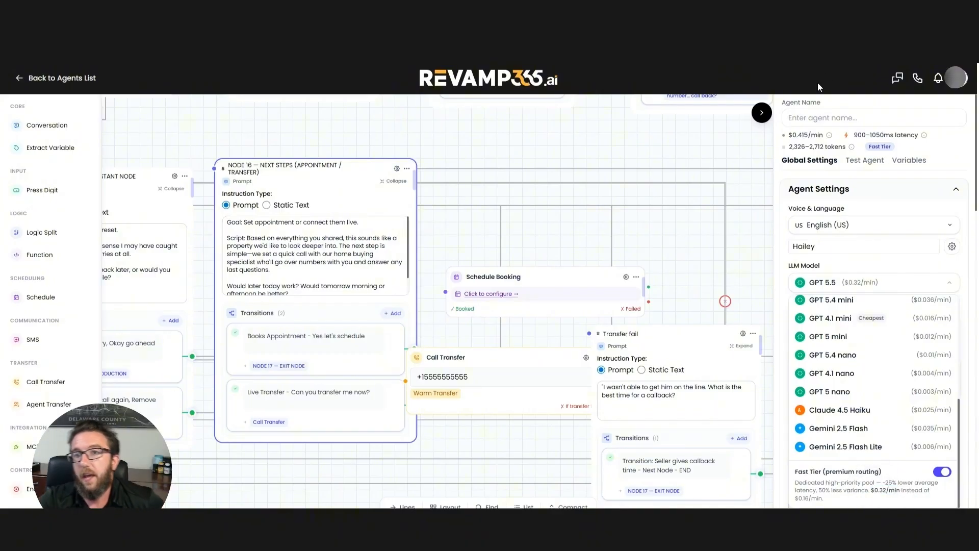
pyautogui.click(861, 199)
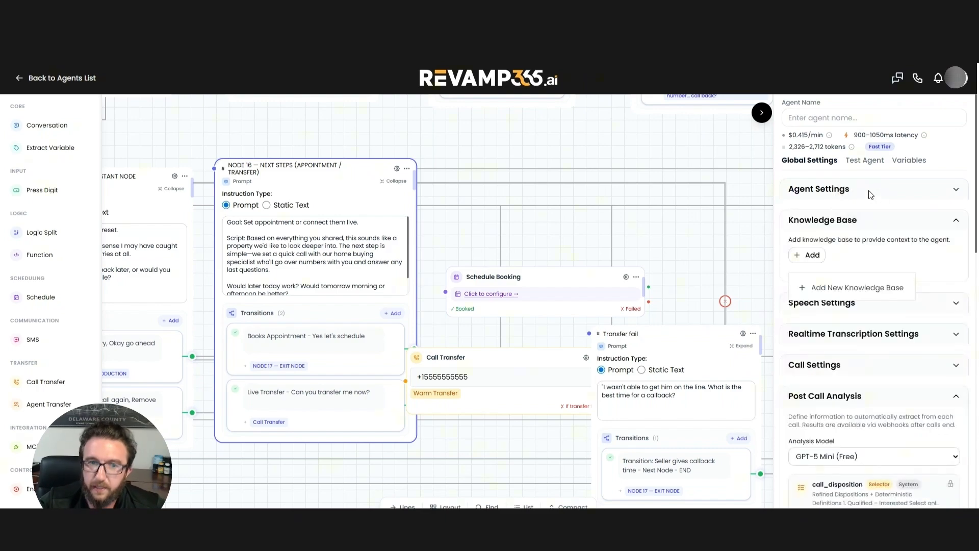
pyautogui.click(372, 263)
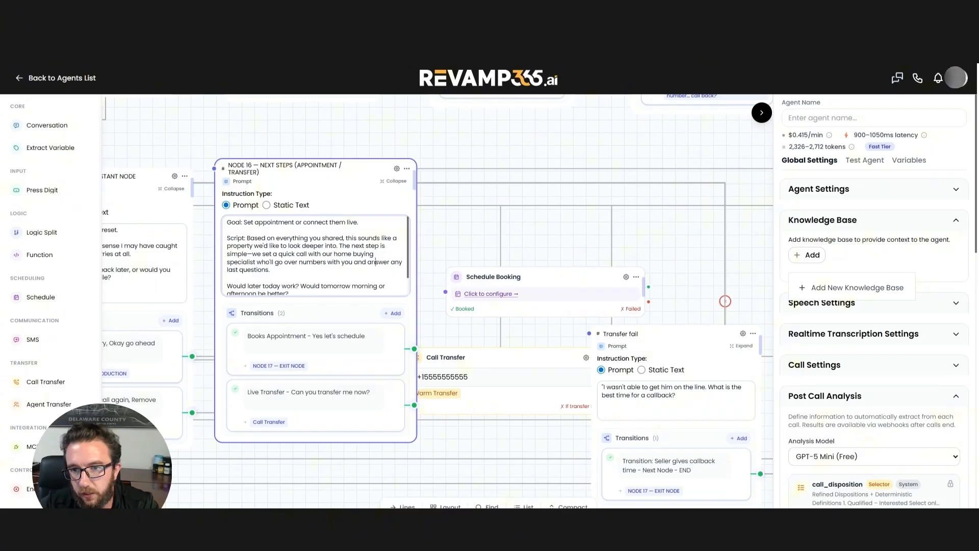
# Read through the Global Prompt in Agent Settings and look over the sections below it, from Knowledge Base to Post Call Analysis.
pyautogui.click(933, 190)
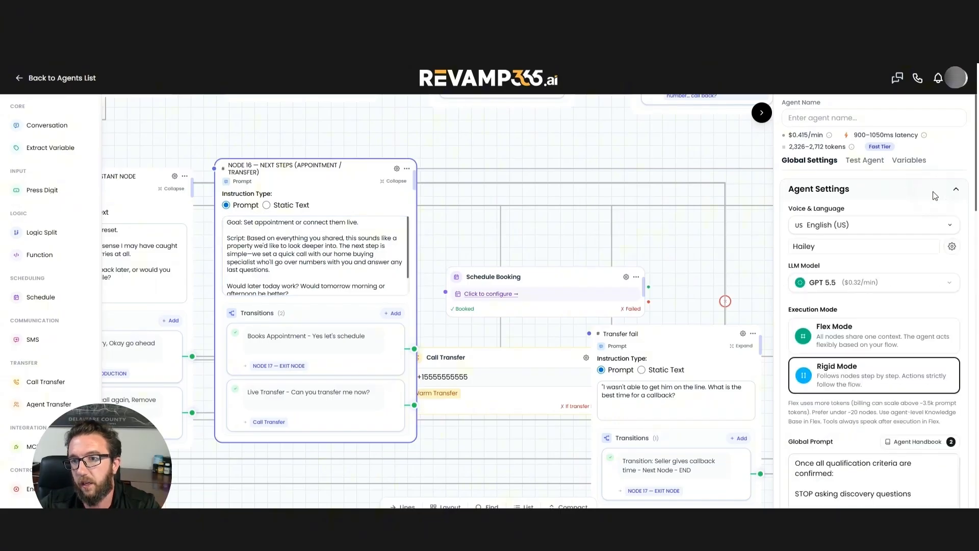
pyautogui.scroll(-2, 913, 265)
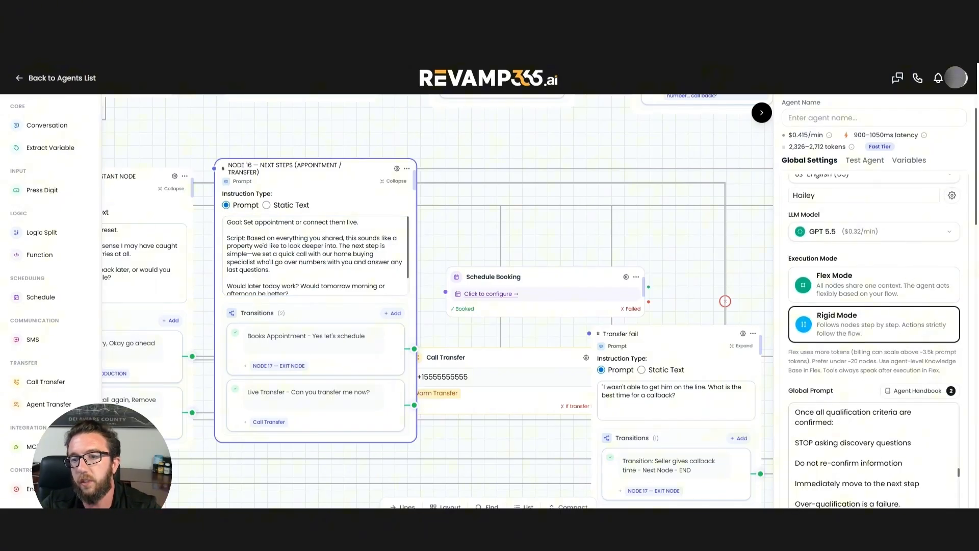
pyautogui.click(869, 443)
pyautogui.scroll(-2, 888, 400)
pyautogui.scroll(-3, 874, 428)
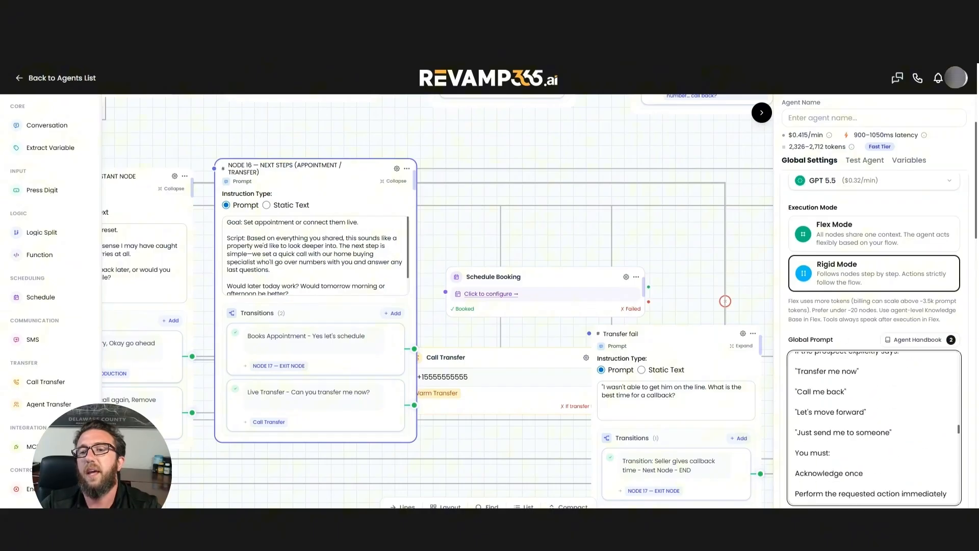
pyautogui.scroll(-4, 845, 271)
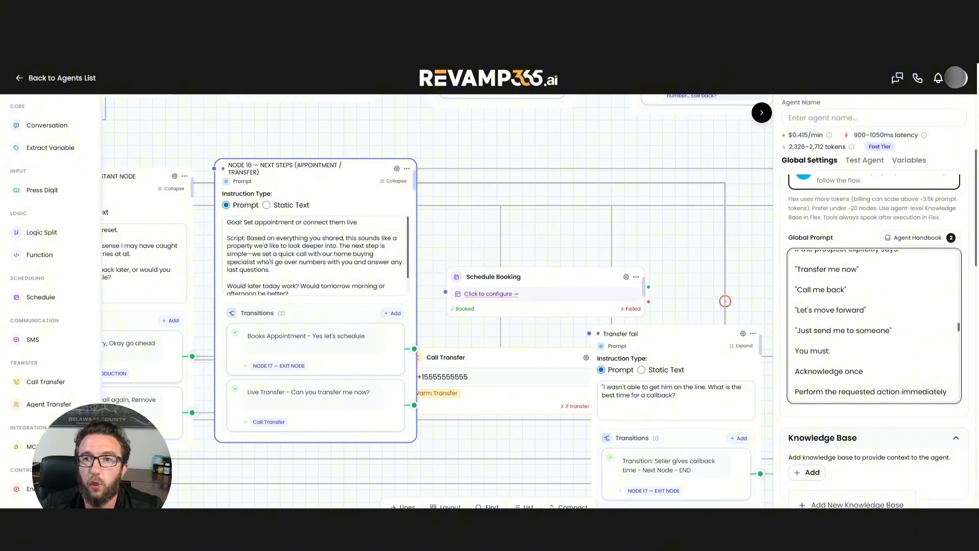
pyautogui.click(814, 133)
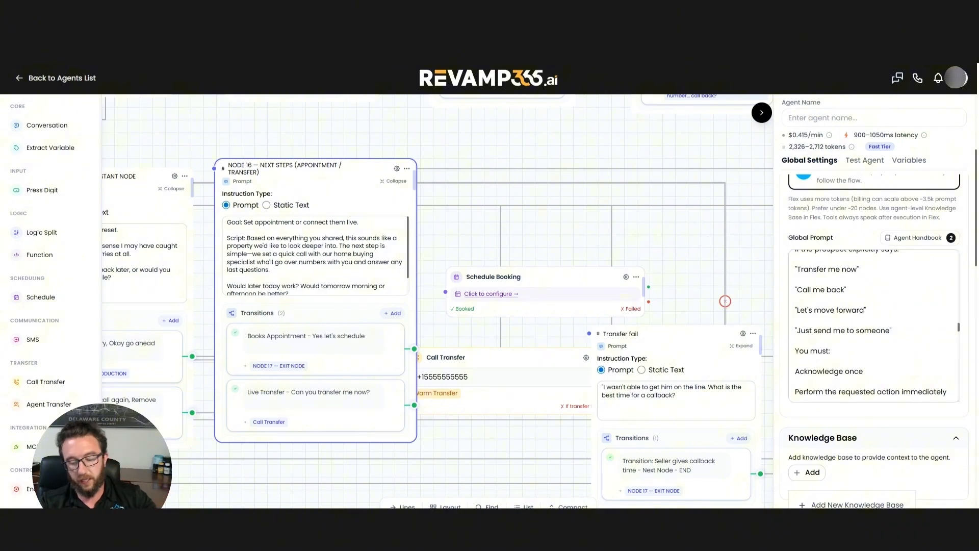
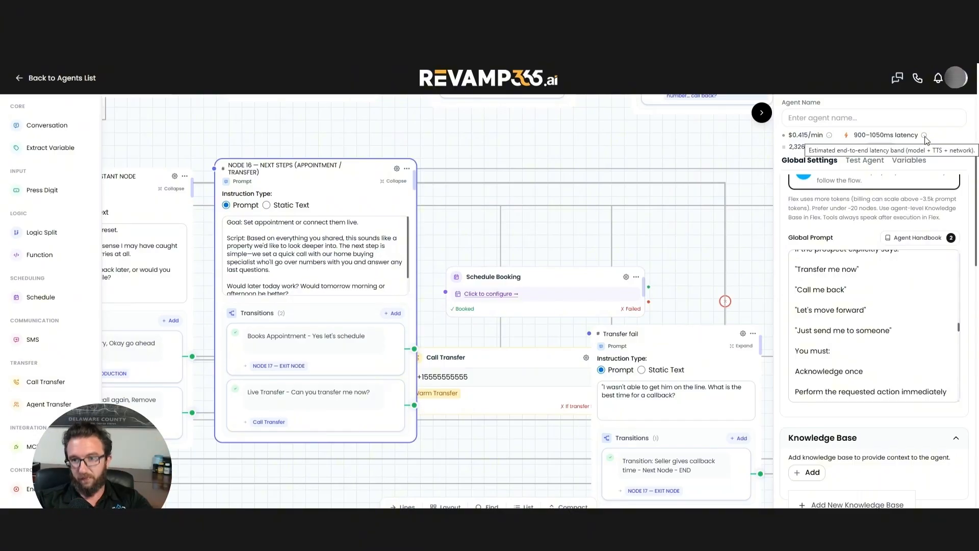
pyautogui.scroll(4, 885, 216)
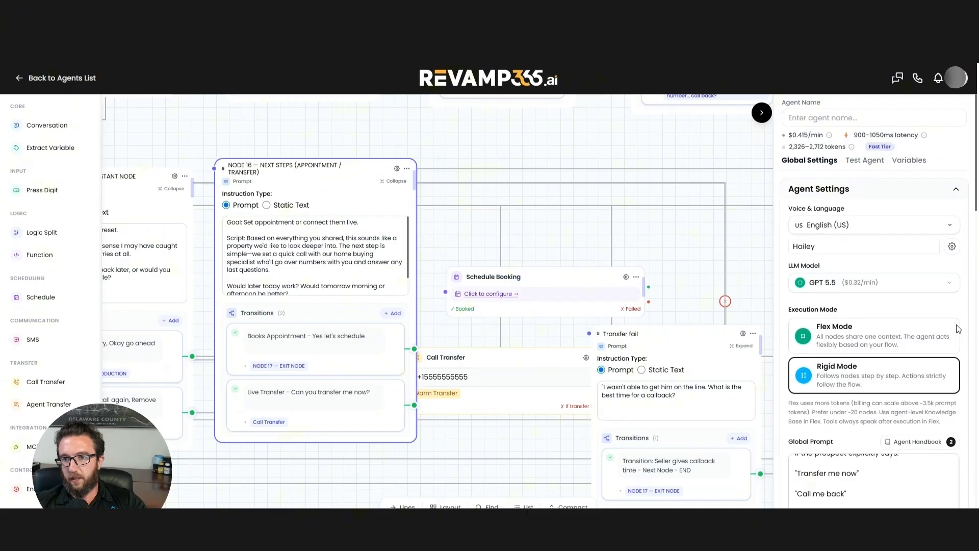
pyautogui.scroll(-5, 959, 329)
pyautogui.scroll(-5, 874, 326)
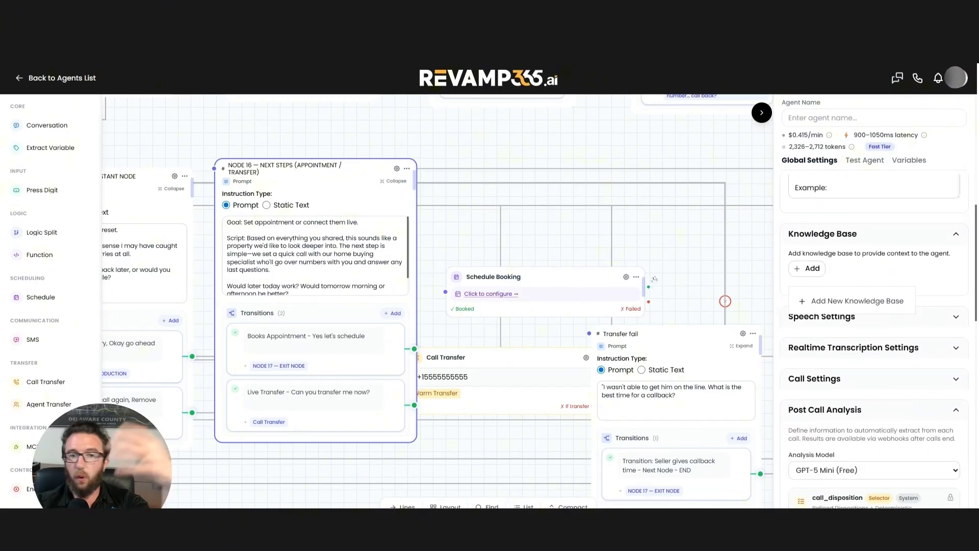
pyautogui.scroll(-3, 667, 252)
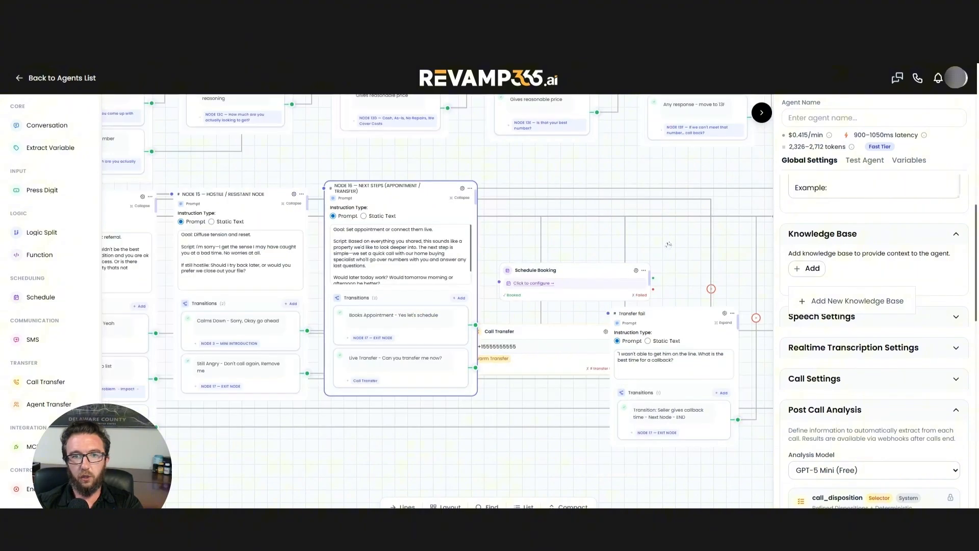
# Delete the unconfigured Schedule Booking node beside NODE 16 — NEXT STEPS.
pyautogui.moveTo(668, 245); pyautogui.dragTo(243, 356)
pyautogui.click(604, 354)
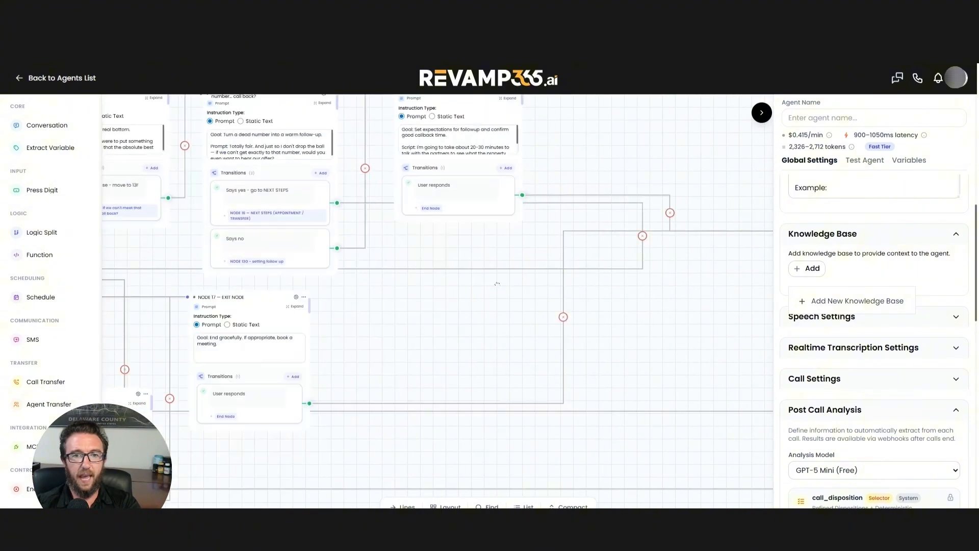
pyautogui.moveTo(398, 412); pyautogui.dragTo(431, 418)
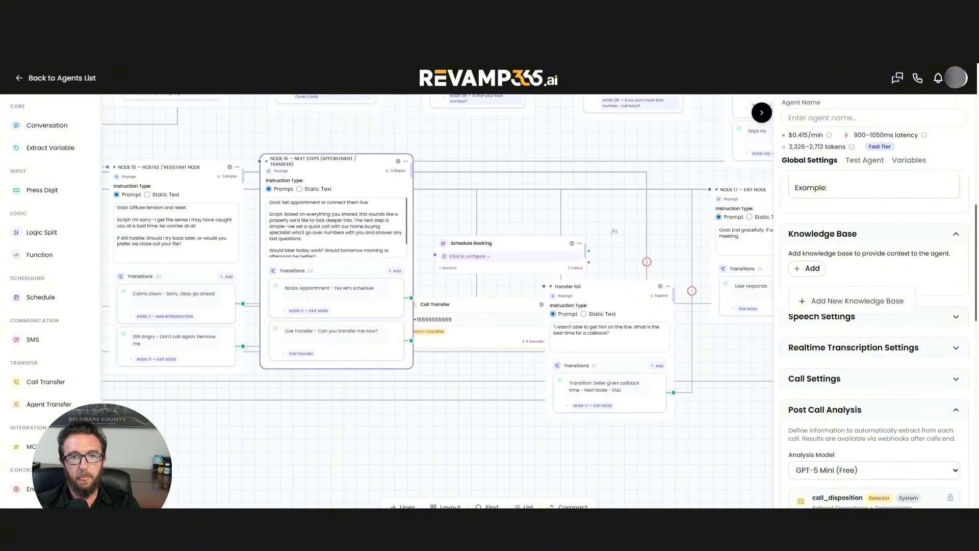
pyautogui.click(579, 243)
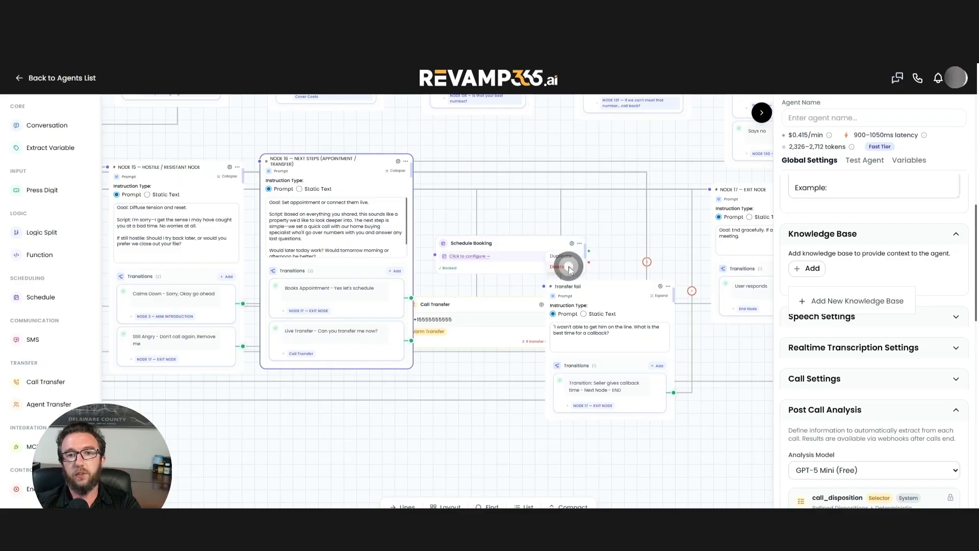
pyautogui.click(610, 221)
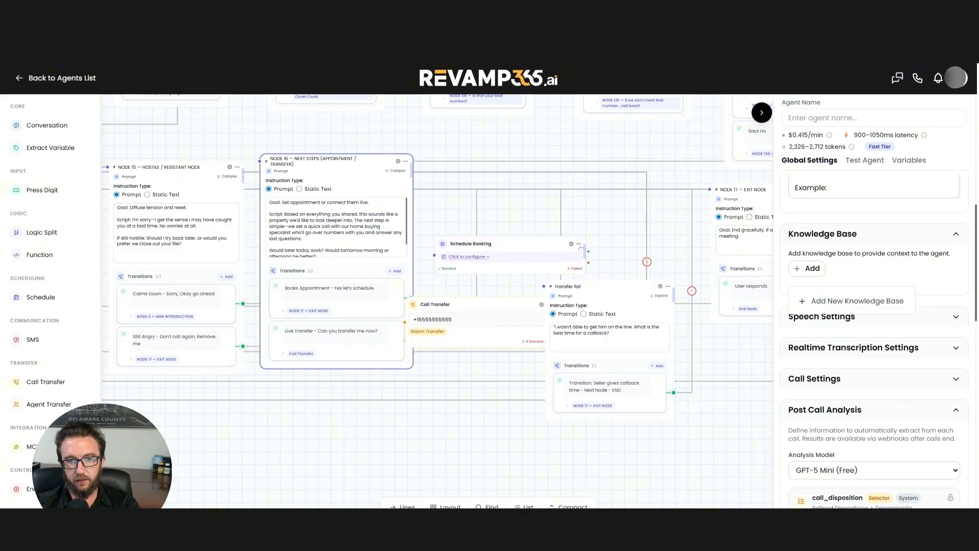
pyautogui.click(567, 265)
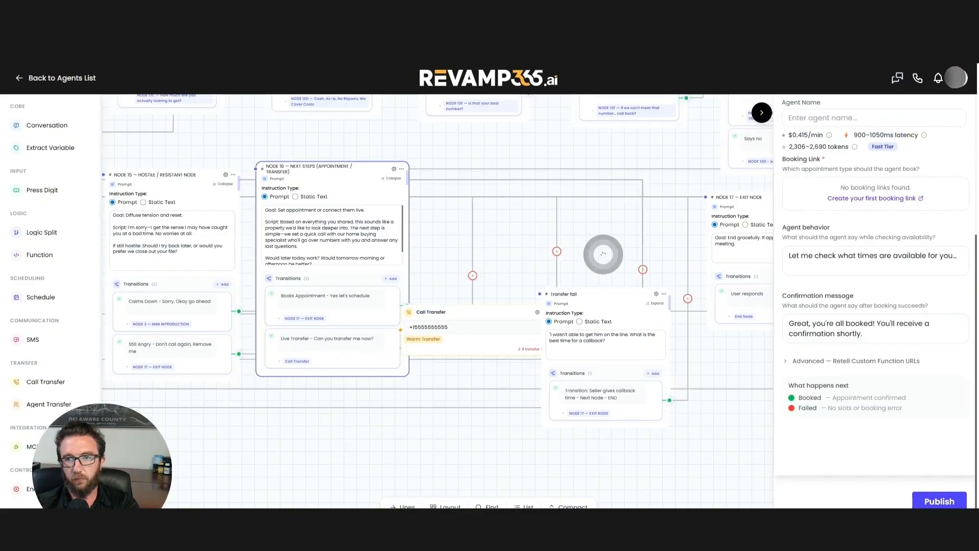
pyautogui.click(625, 164)
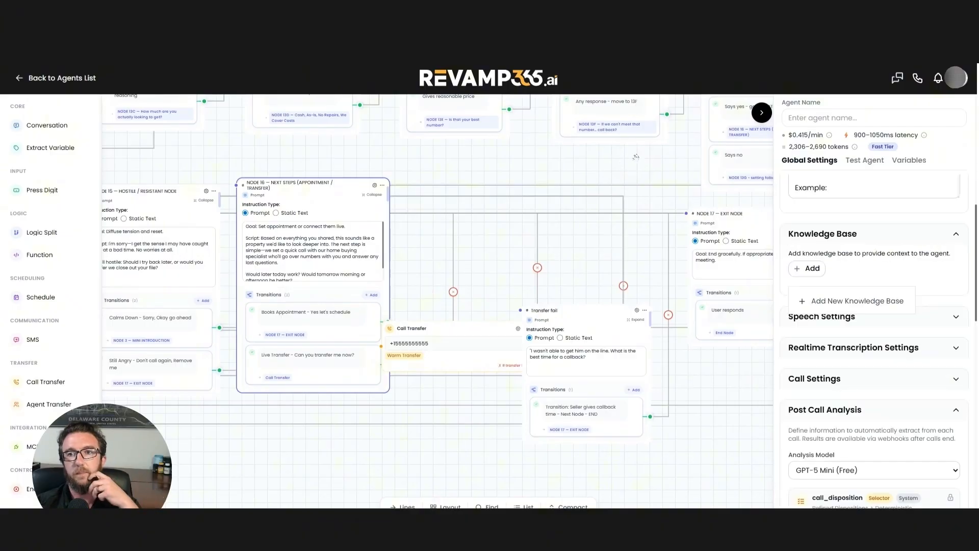
# Try to start an audio test of the unpublished agent.
pyautogui.scroll(10, 937, 231)
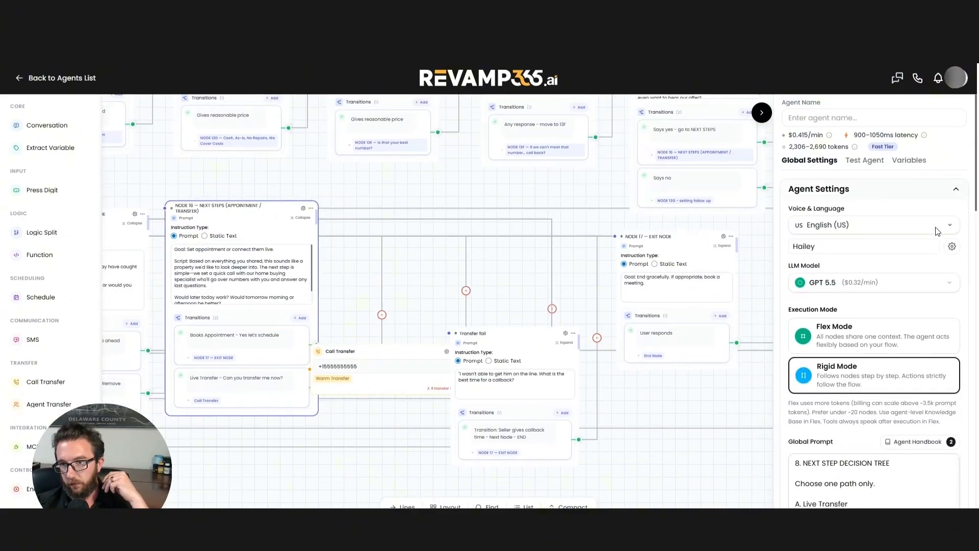
pyautogui.click(876, 168)
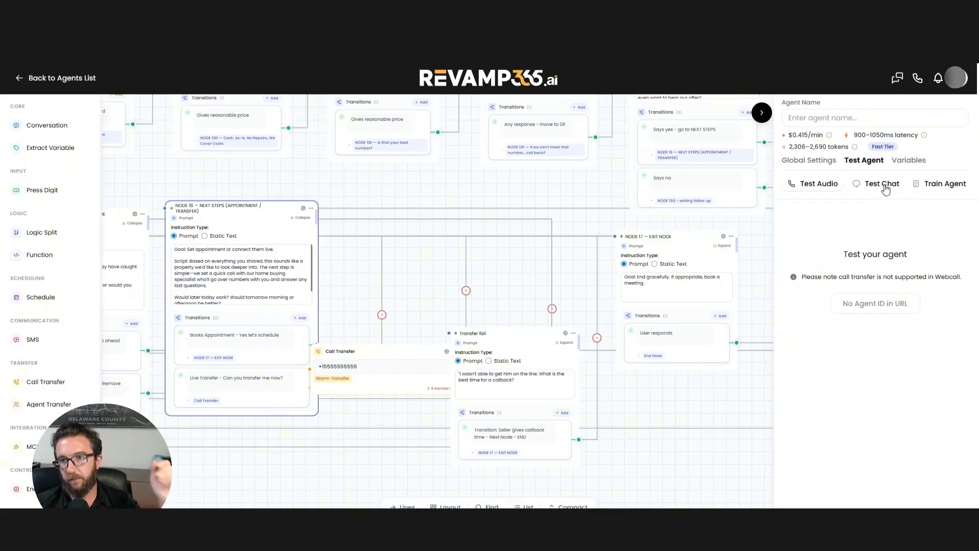
pyautogui.click(816, 183)
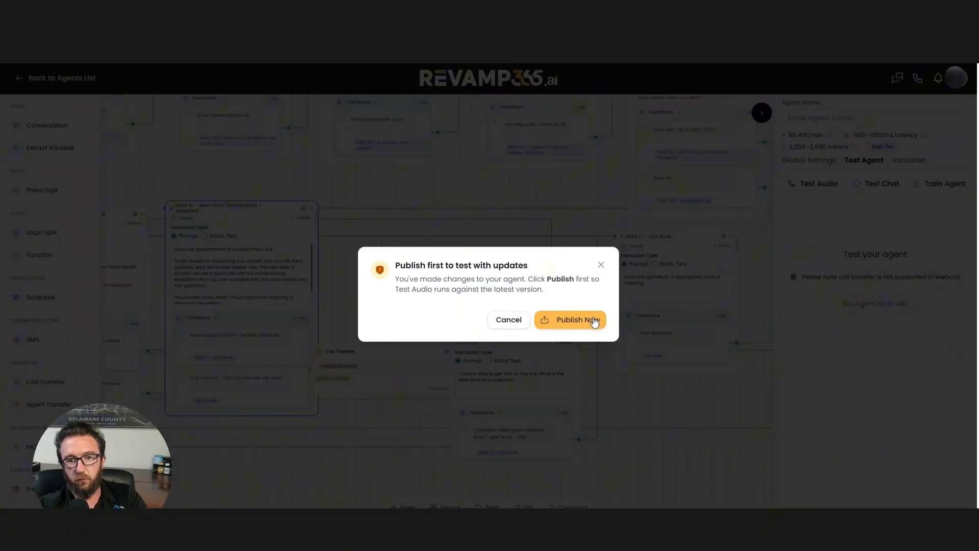
pyautogui.click(601, 264)
# Name the agent "Test agent video".
pyautogui.click(900, 118)
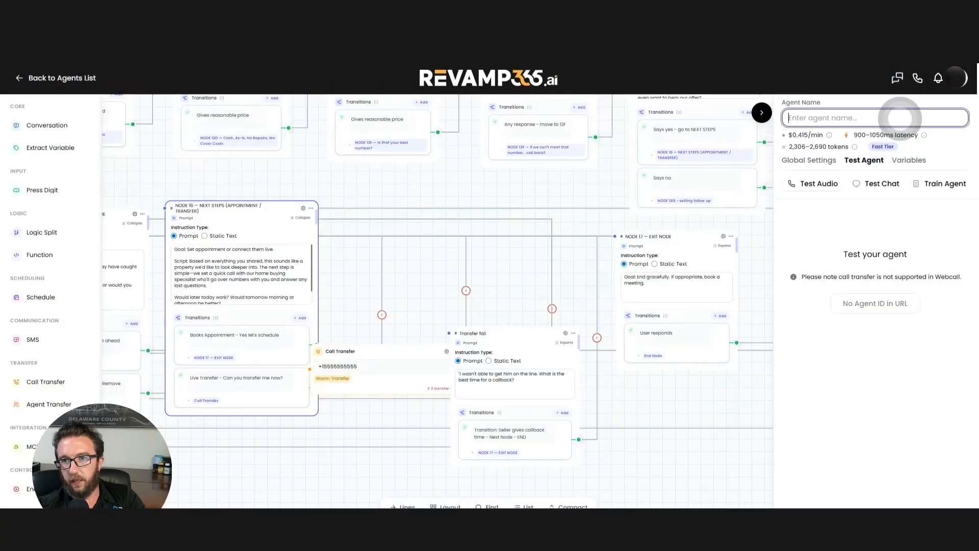
pyautogui.write('Test agent')
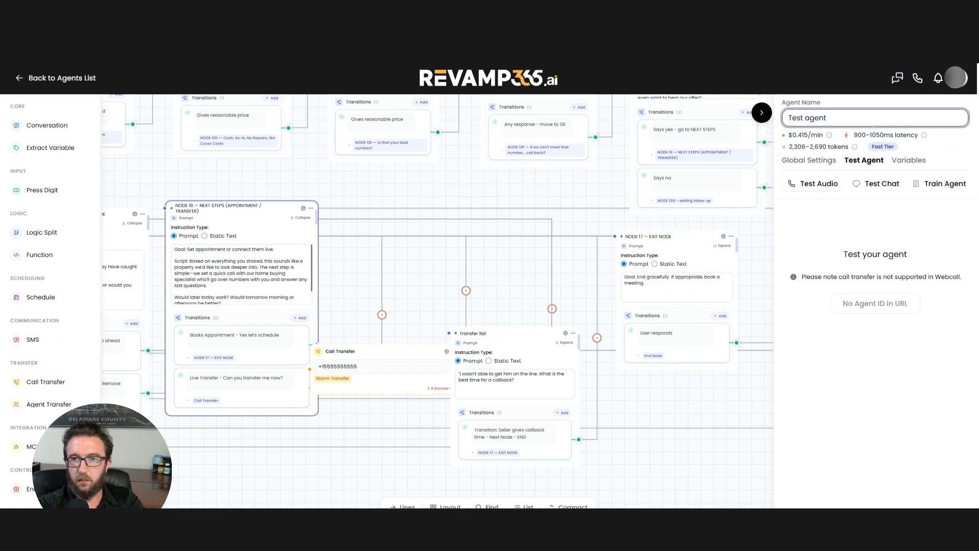
pyautogui.write(' video')
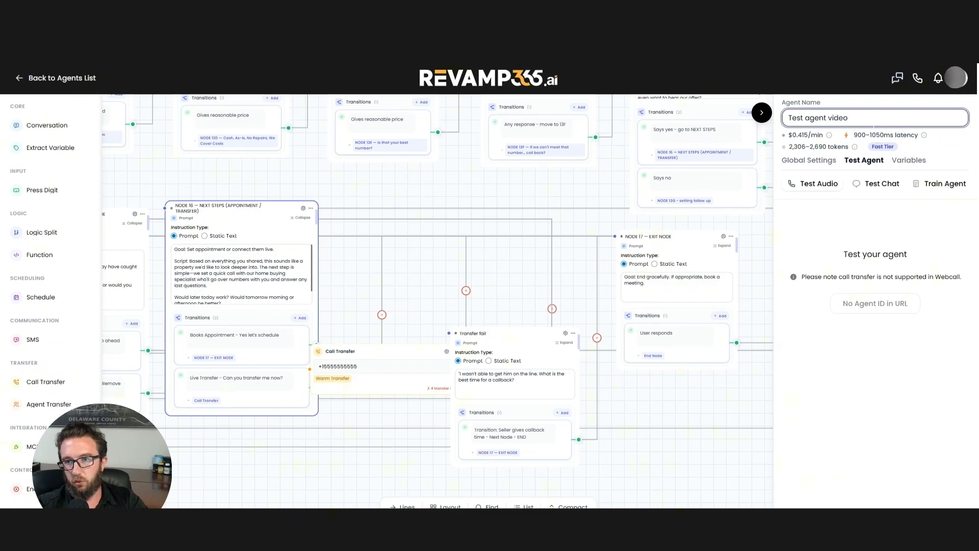
pyautogui.click(595, 181)
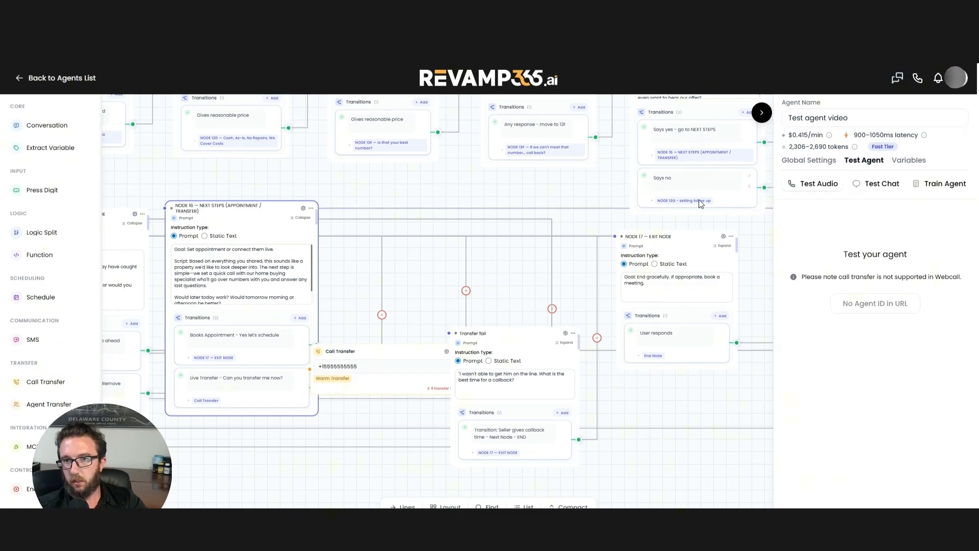
# Publish the agent from its global settings with the version name Test agent video and no phone number.
pyautogui.click(809, 160)
pyautogui.scroll(-15, 955, 313)
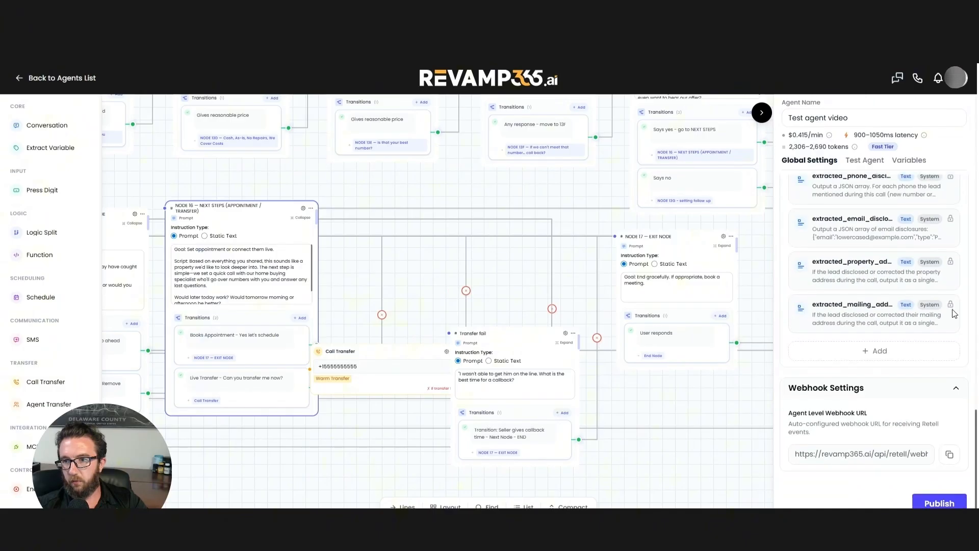
pyautogui.click(939, 502)
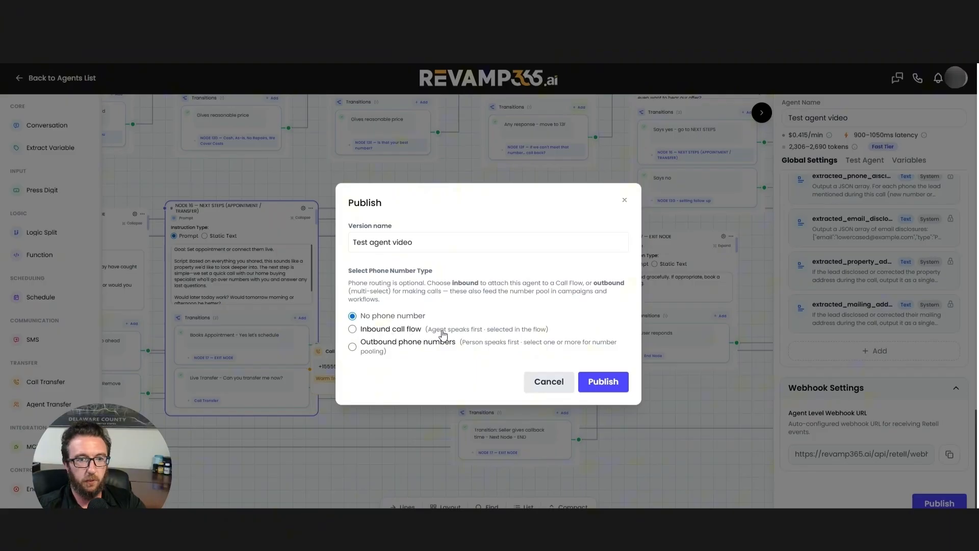
pyautogui.click(602, 386)
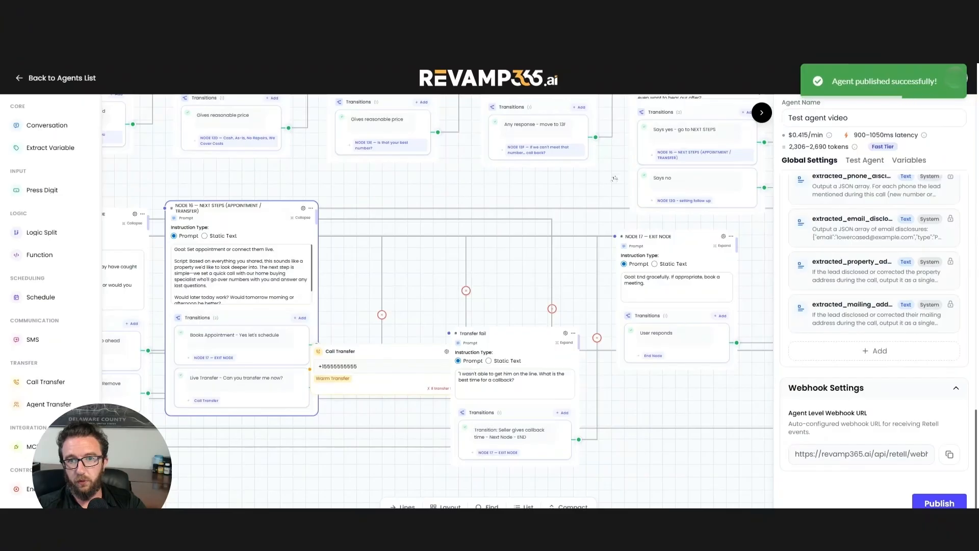
# Start a web test call with the published agent.
pyautogui.scroll(15, 944, 311)
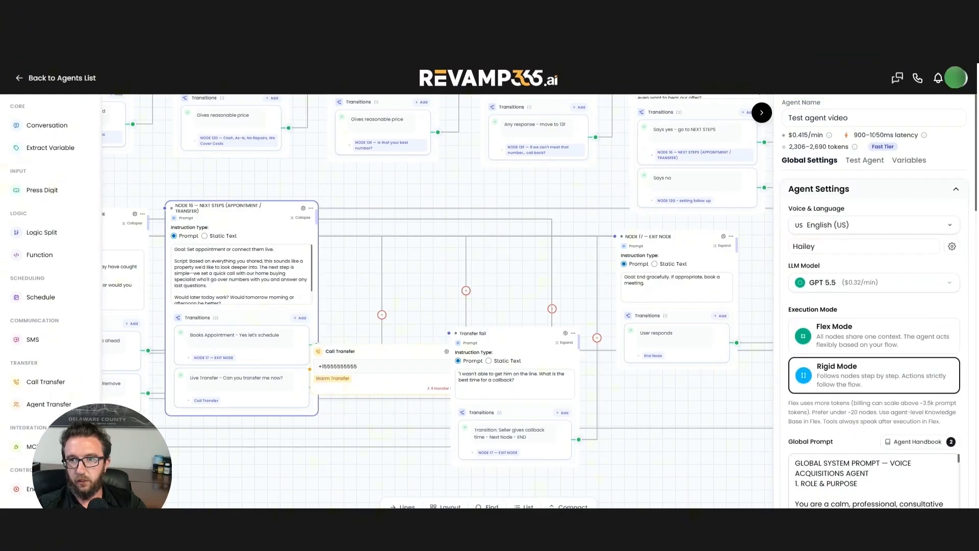
pyautogui.click(862, 162)
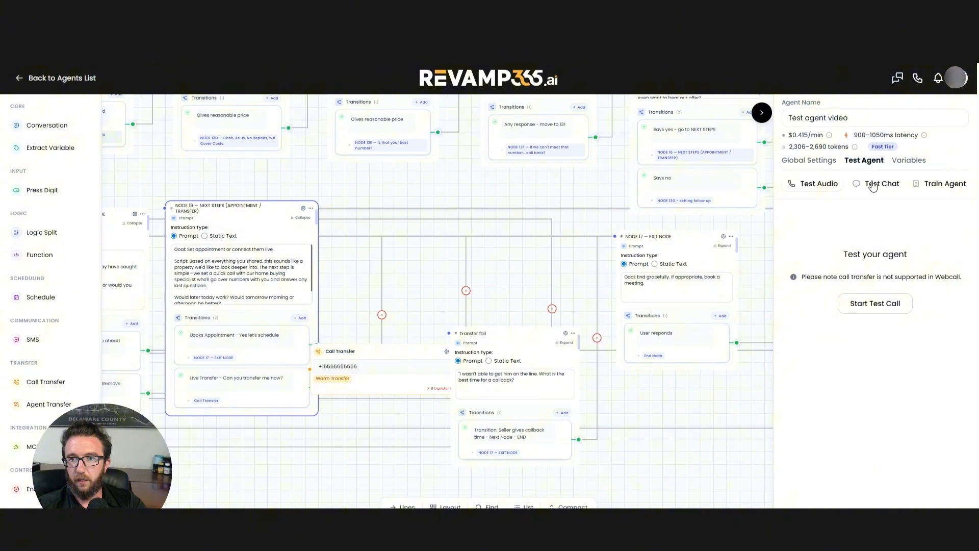
pyautogui.click(874, 306)
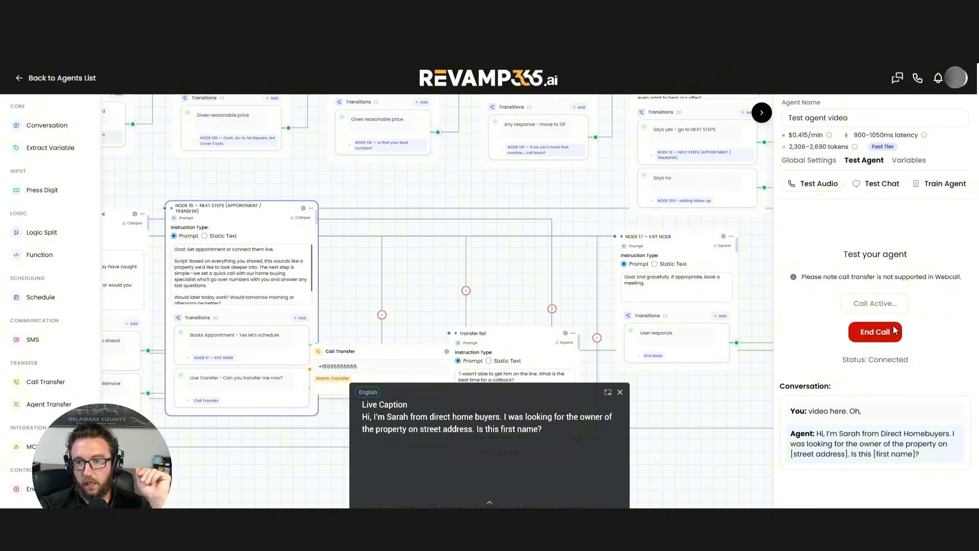
# Look over the agent's dynamic variables and their empty test values, and dismiss the live caption.
pyautogui.click(900, 163)
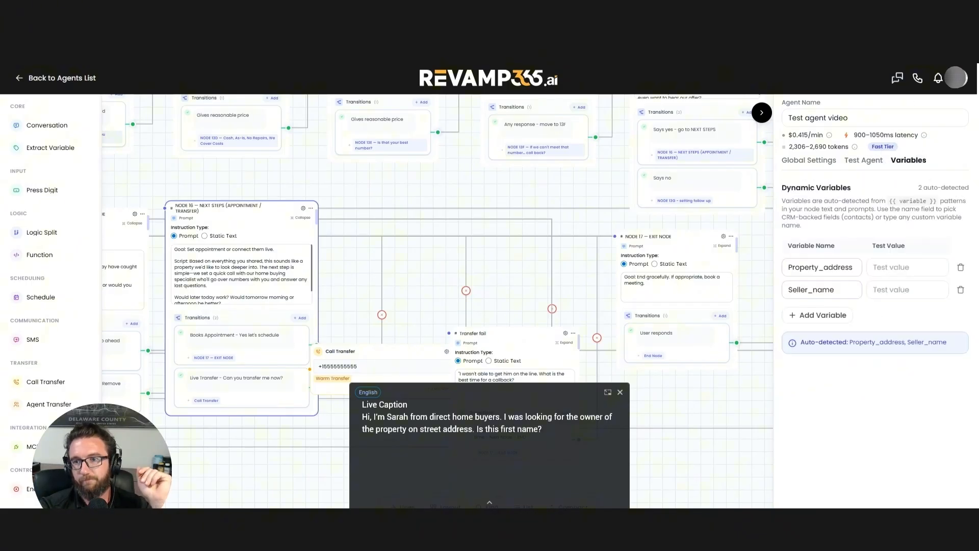
pyautogui.click(891, 267)
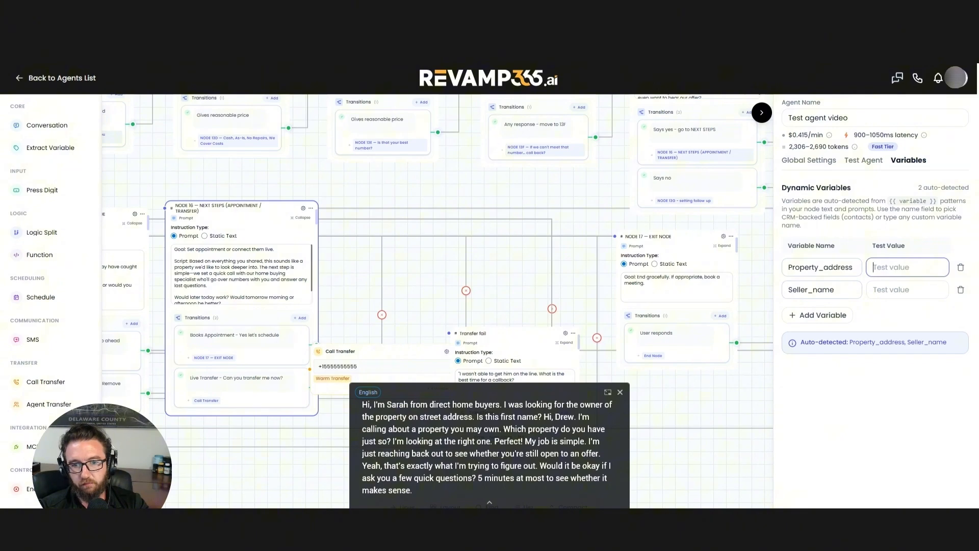
pyautogui.click(620, 392)
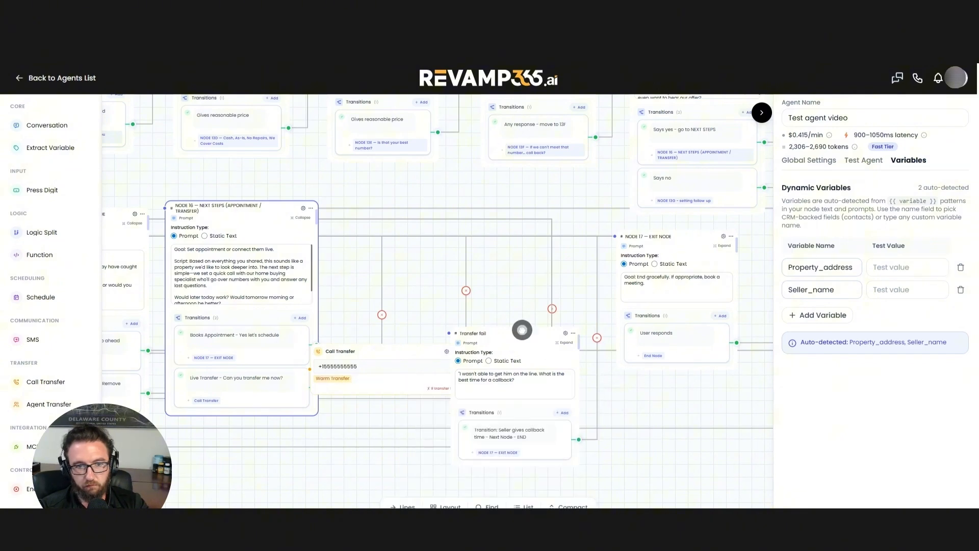
# Move the Transfer fail node away from the Call Transfer node, discard the change and return to the agents list.
pyautogui.moveTo(523, 331); pyautogui.dragTo(562, 335)
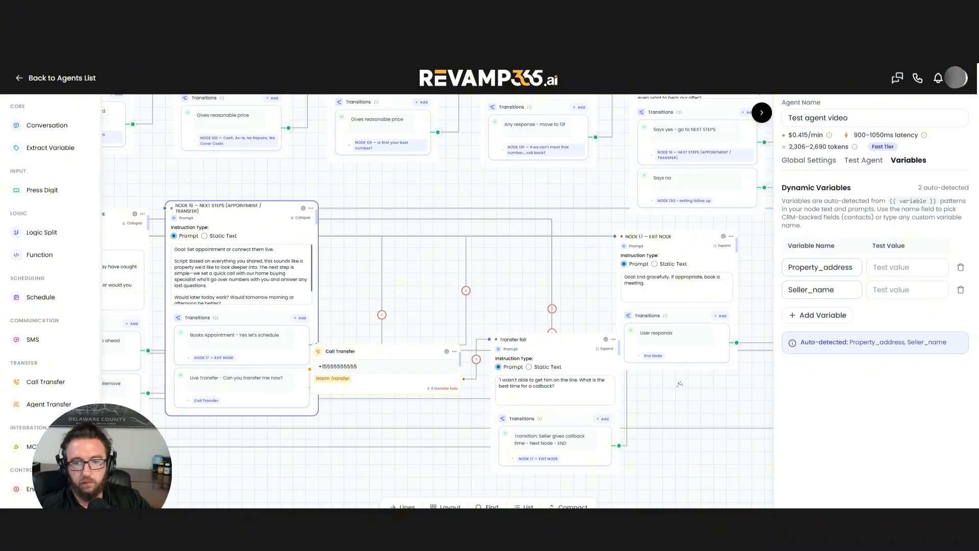
pyautogui.click(864, 162)
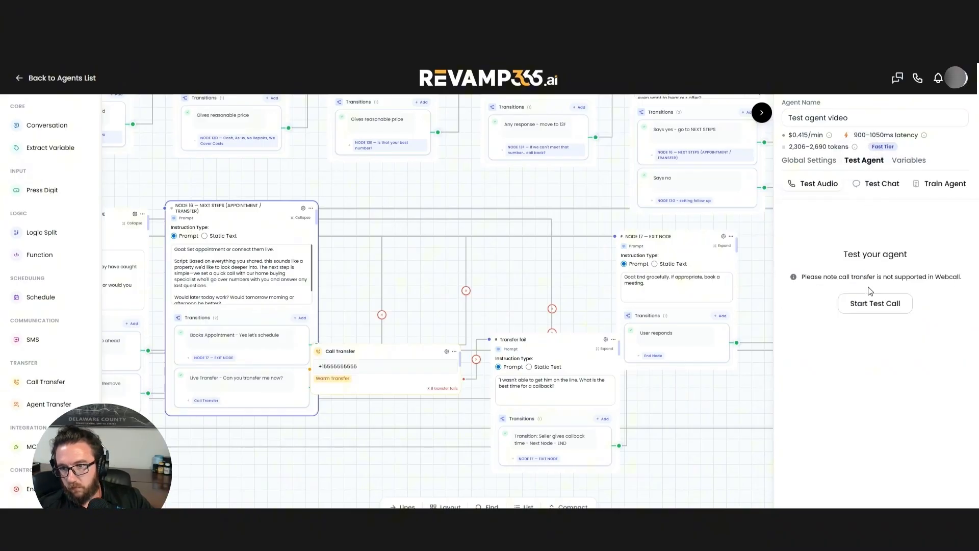
pyautogui.click(816, 166)
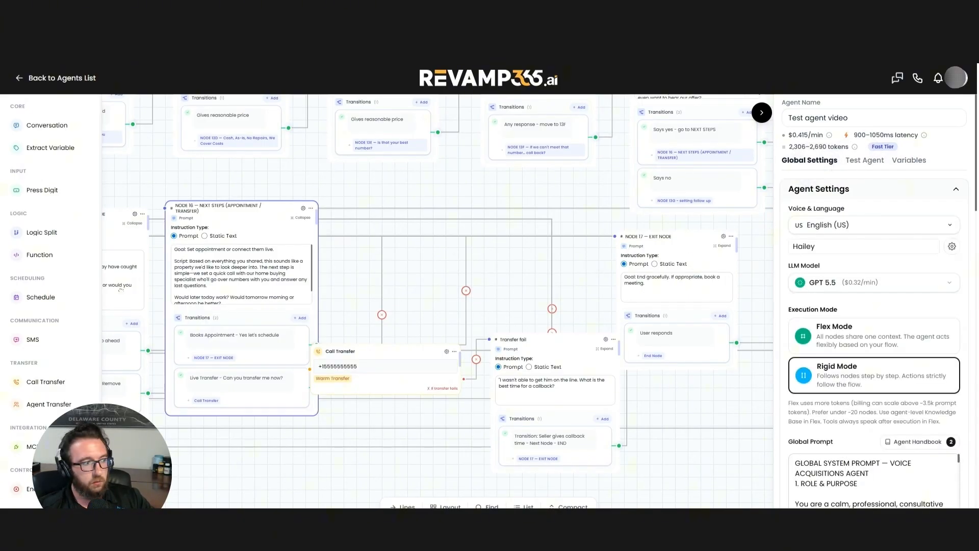
pyautogui.click(47, 77)
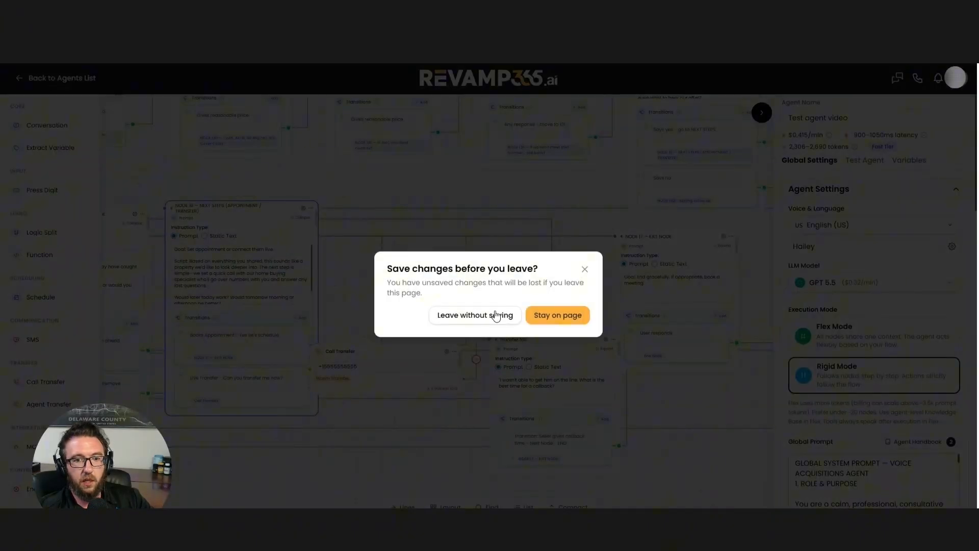
pyautogui.click(495, 314)
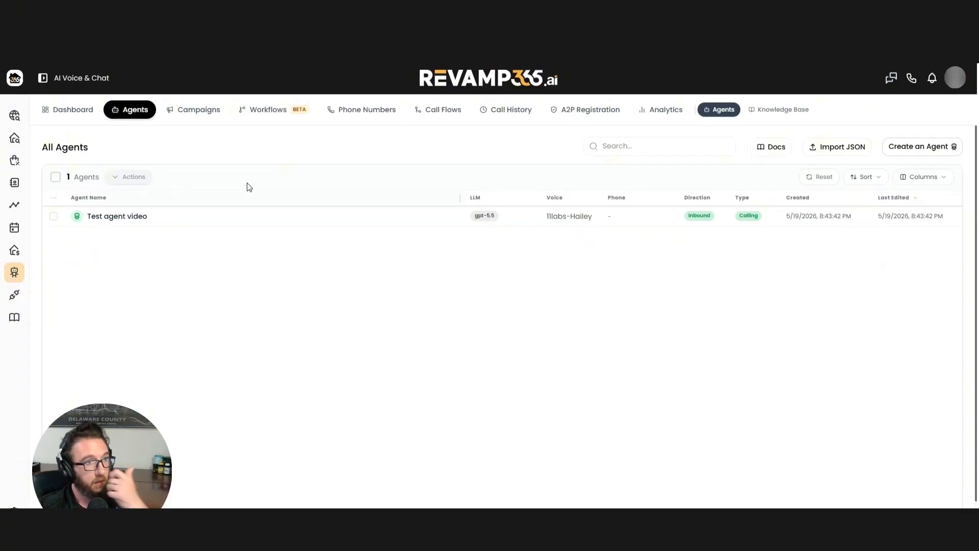
# Refresh the agents list and reopen the Test agent video agent.
pyautogui.click(236, 152)
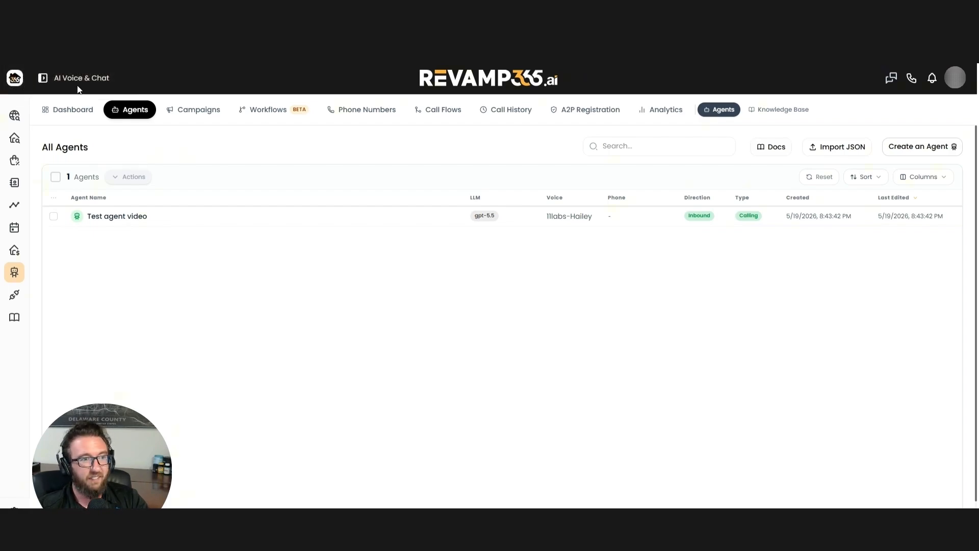
pyautogui.press('F5')
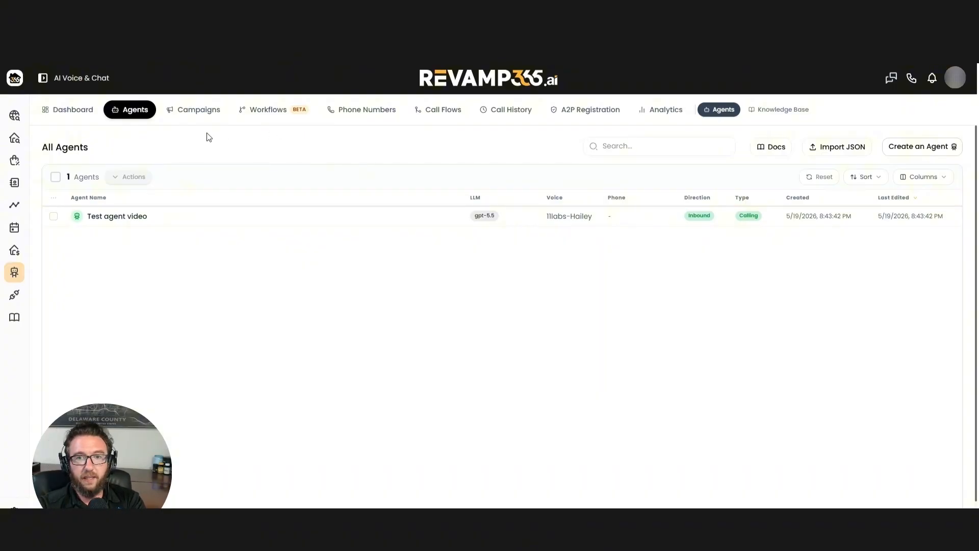
pyautogui.click(164, 218)
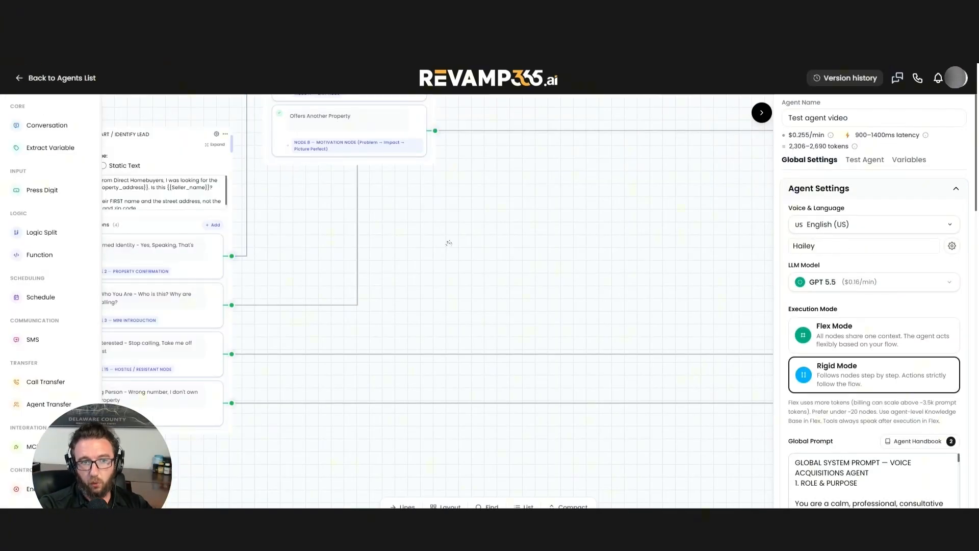
# Expand NODE 1 — START / IDENTIFY LEAD and examine its full opening prompt.
pyautogui.click(602, 236)
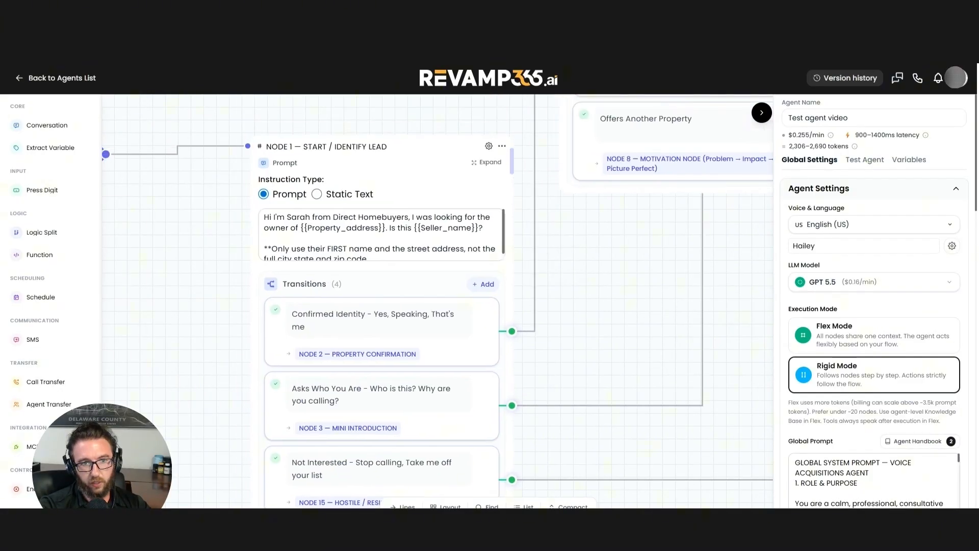
pyautogui.click(487, 162)
pyautogui.click(390, 284)
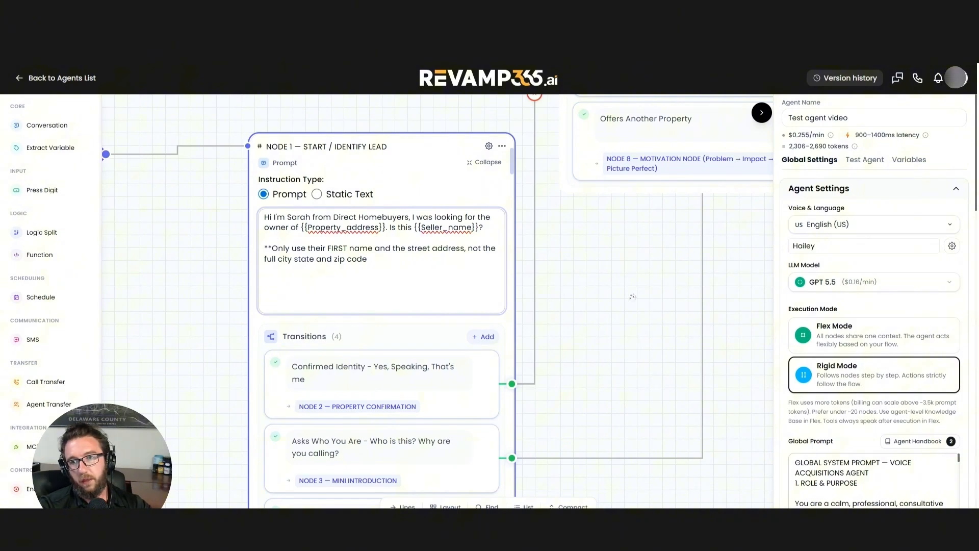
# Look over the end of the global settings and open the agent's training view with its logged calls.
pyautogui.scroll(-15, 874, 337)
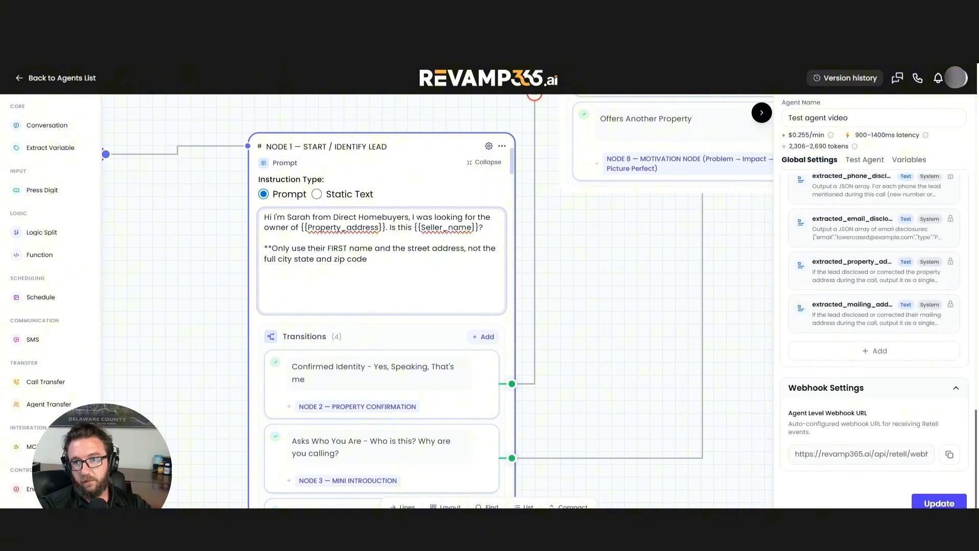
pyautogui.click(873, 159)
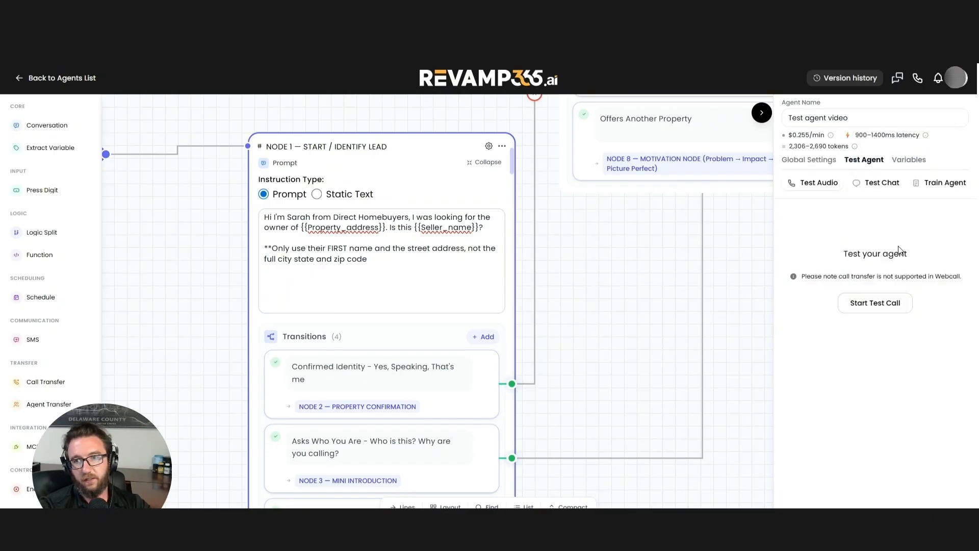
pyautogui.click(929, 187)
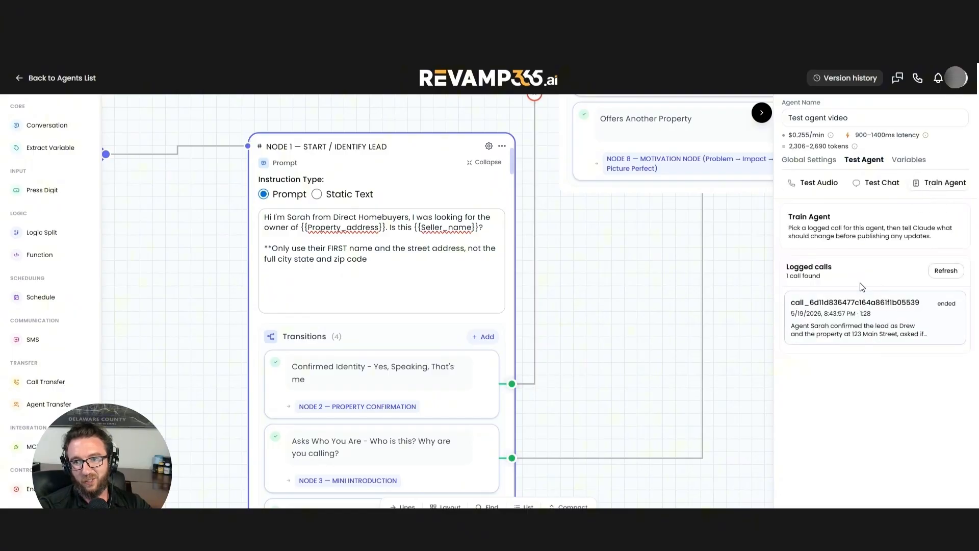
# Set the background sound in the agent's global speech settings to Coffee Shop, keeping the background sound volume at 1.
pyautogui.click(847, 313)
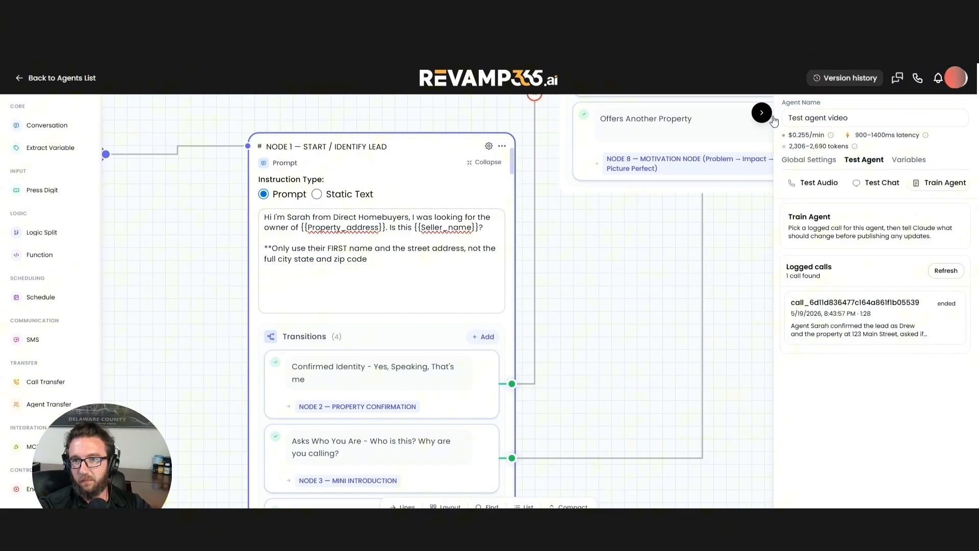
pyautogui.click(809, 160)
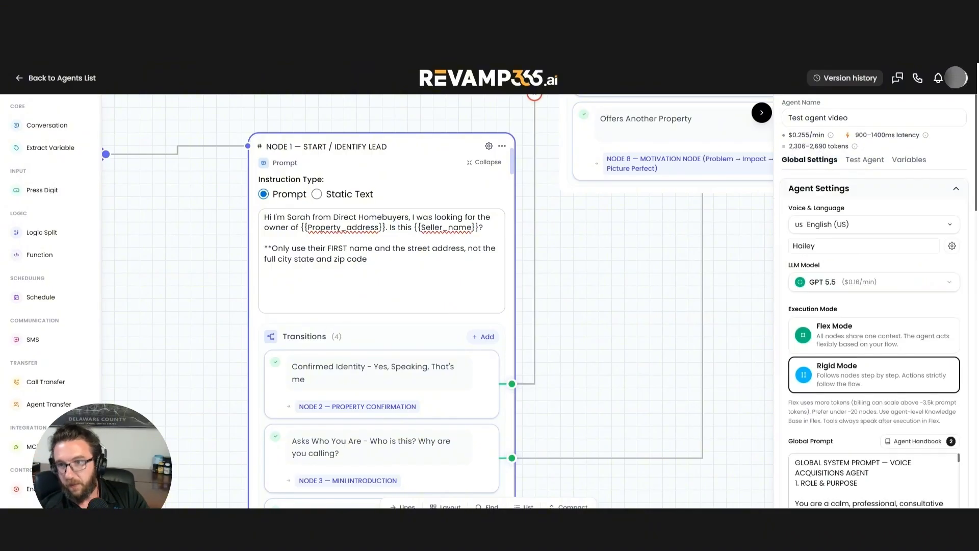
pyautogui.moveTo(854, 146)
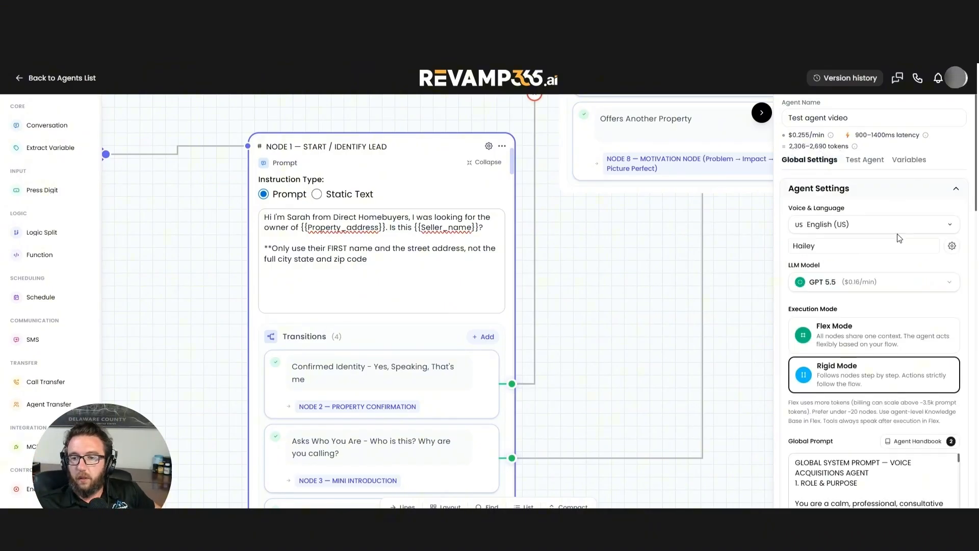
pyautogui.scroll(-15, 898, 234)
pyautogui.scroll(10, 897, 366)
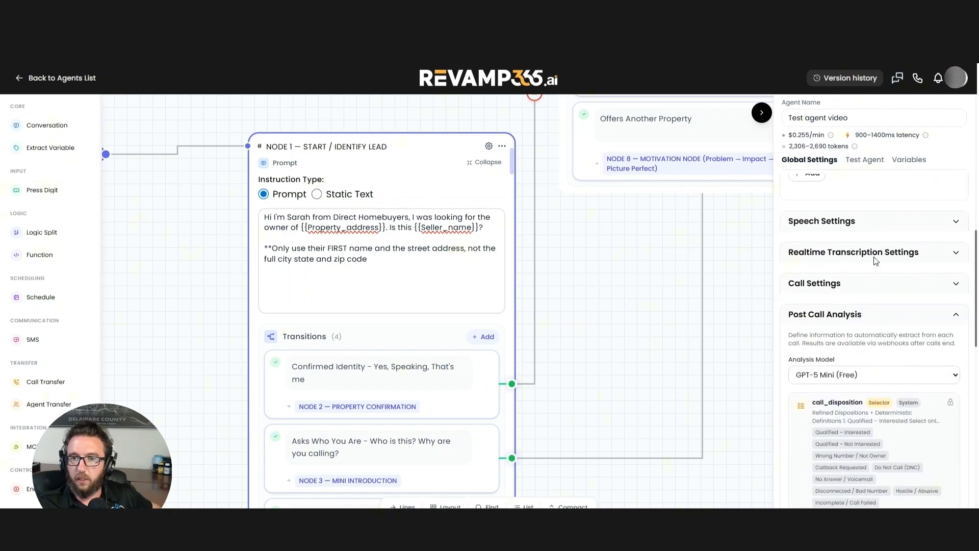
pyautogui.click(886, 219)
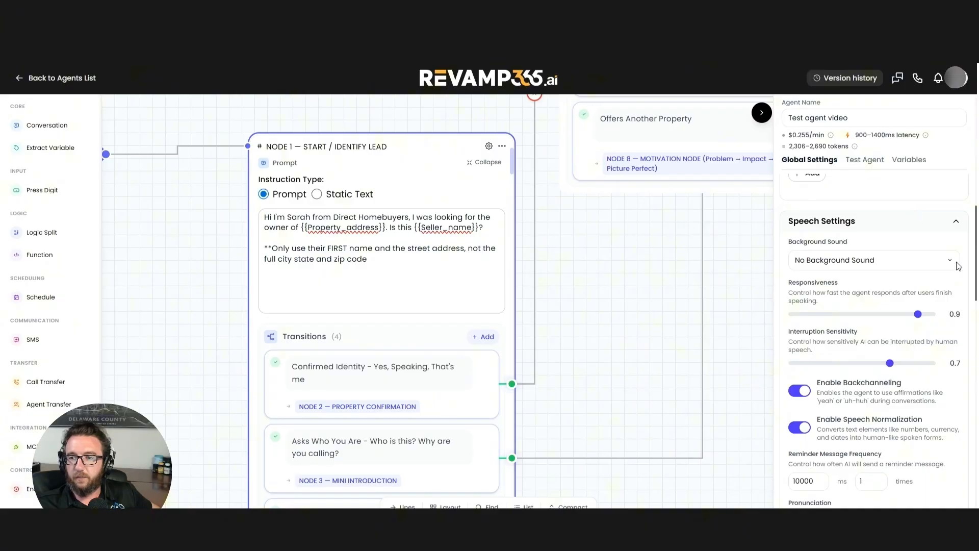
pyautogui.click(908, 259)
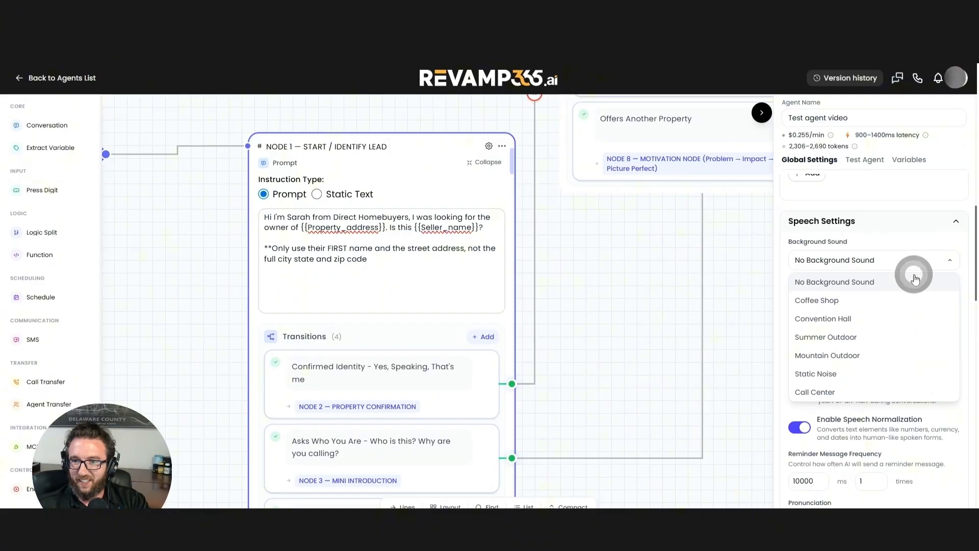
pyautogui.click(912, 261)
pyautogui.click(912, 262)
pyautogui.click(878, 307)
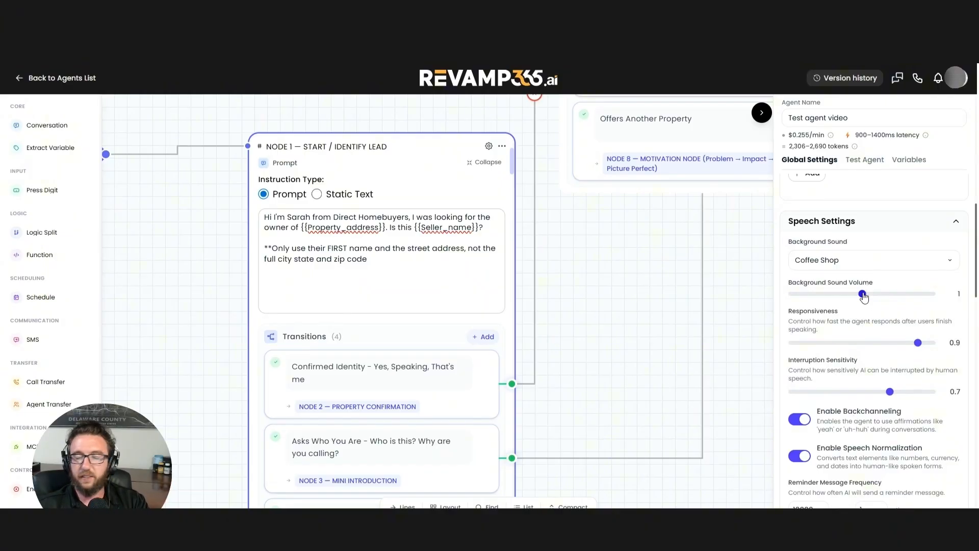
pyautogui.click(868, 265)
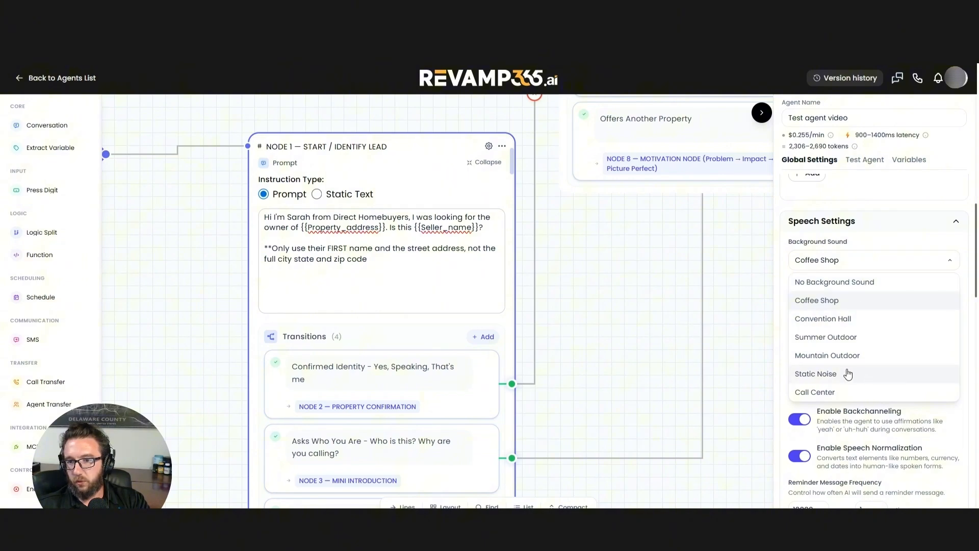
pyautogui.click(828, 302)
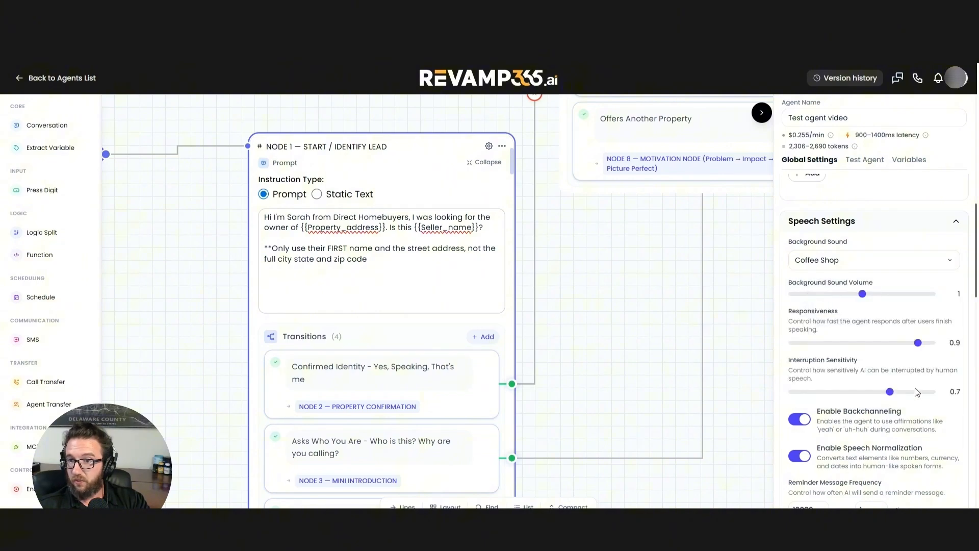
# Try to update the agent as version Test agent video with no phone number, and close the update dialog.
pyautogui.scroll(-10, 932, 455)
pyautogui.click(939, 501)
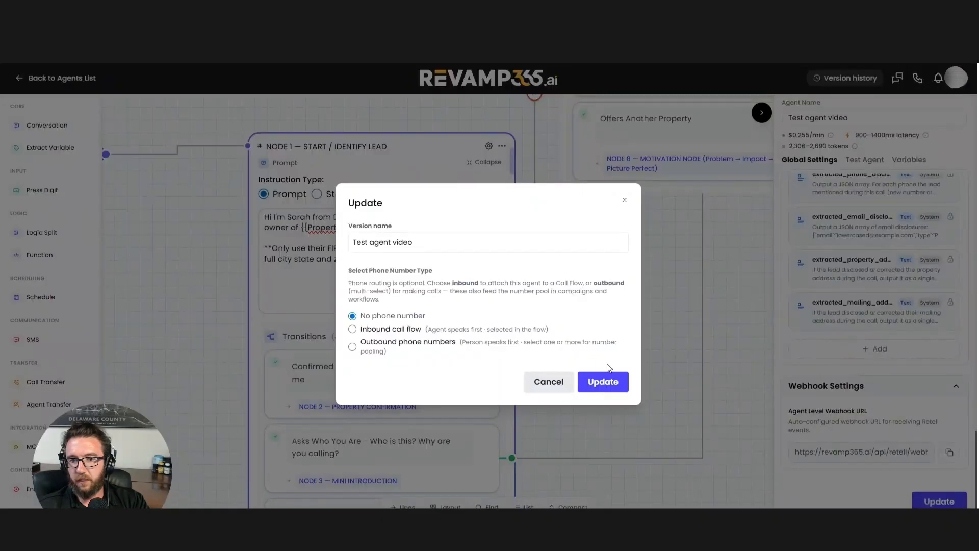
pyautogui.click(600, 383)
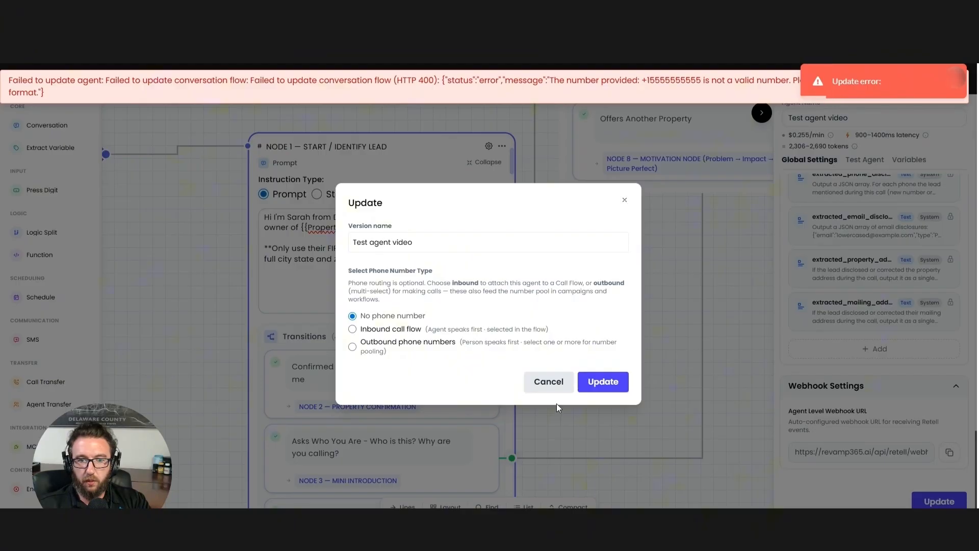
pyautogui.click(558, 382)
# Delete the Call Transfer node from the flow and update the agent with no phone number.
pyautogui.scroll(-5, 714, 356)
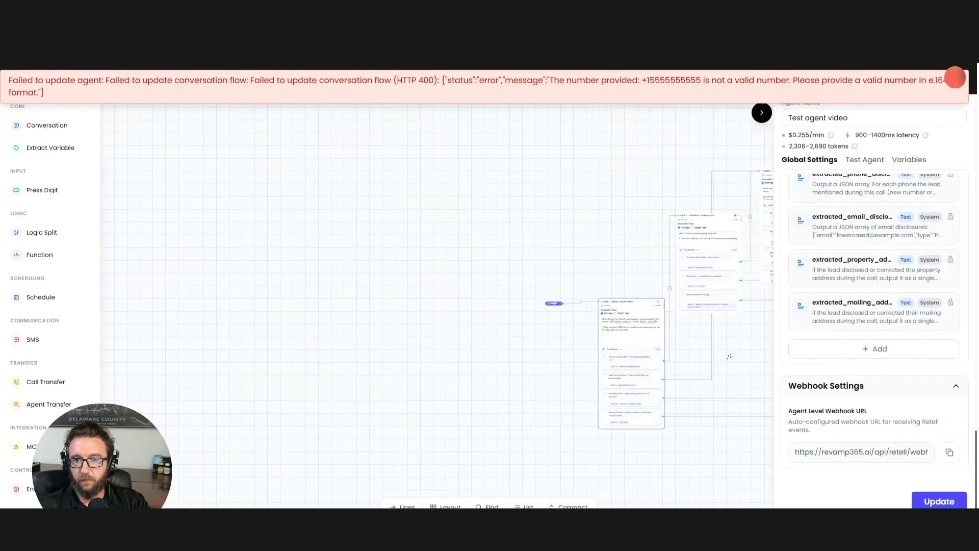
pyautogui.moveTo(729, 357); pyautogui.dragTo(469, 377)
pyautogui.moveTo(689, 355); pyautogui.dragTo(367, 405)
pyautogui.moveTo(602, 399); pyautogui.dragTo(260, 424)
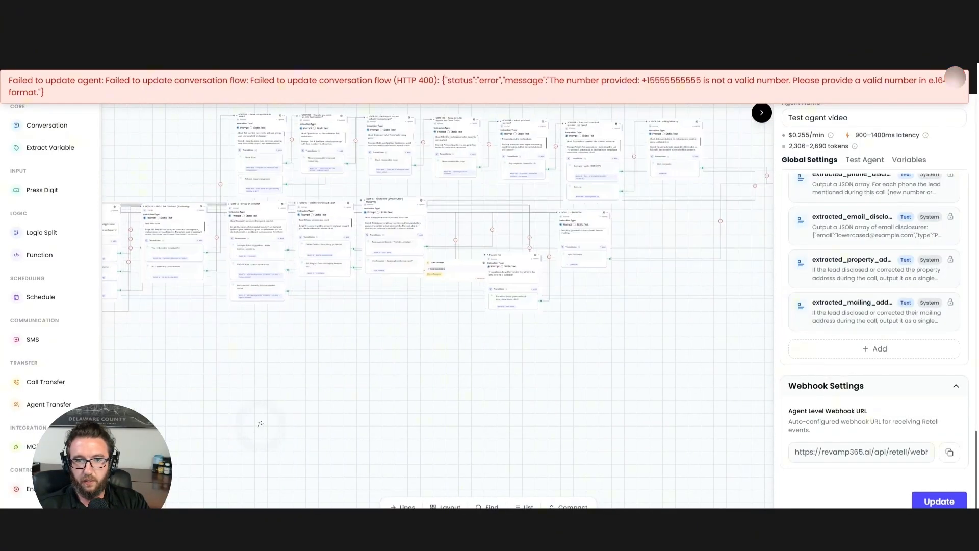
pyautogui.scroll(6, 459, 266)
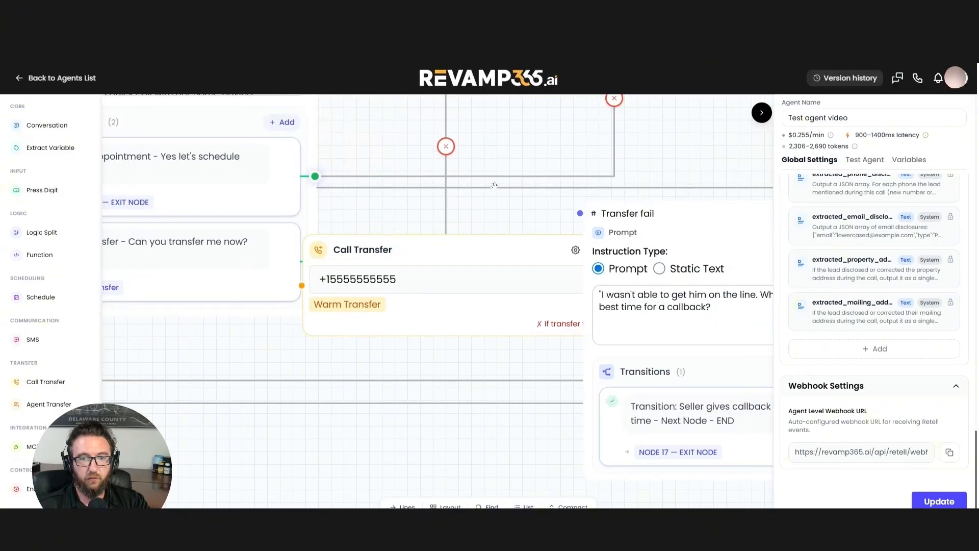
pyautogui.moveTo(443, 250); pyautogui.dragTo(392, 262)
pyautogui.click(539, 262)
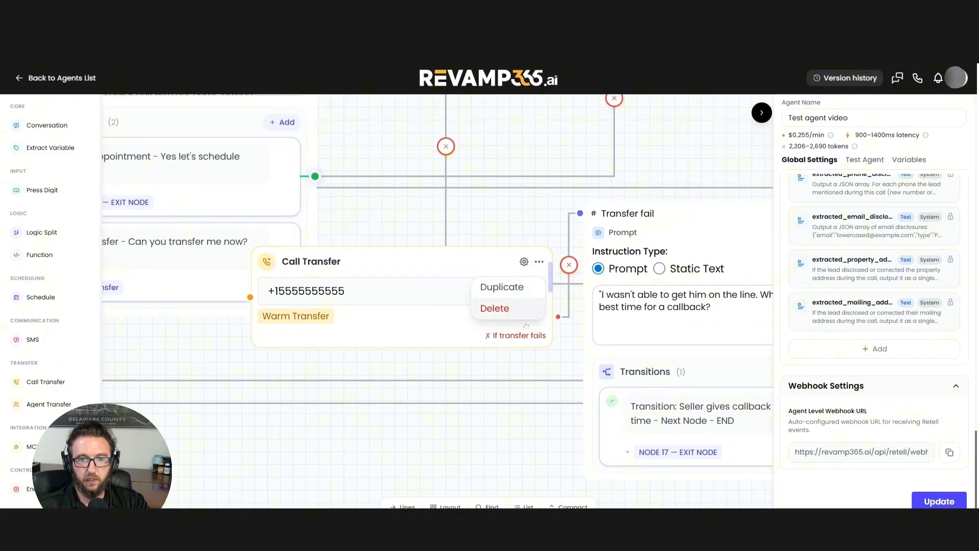
pyautogui.click(515, 309)
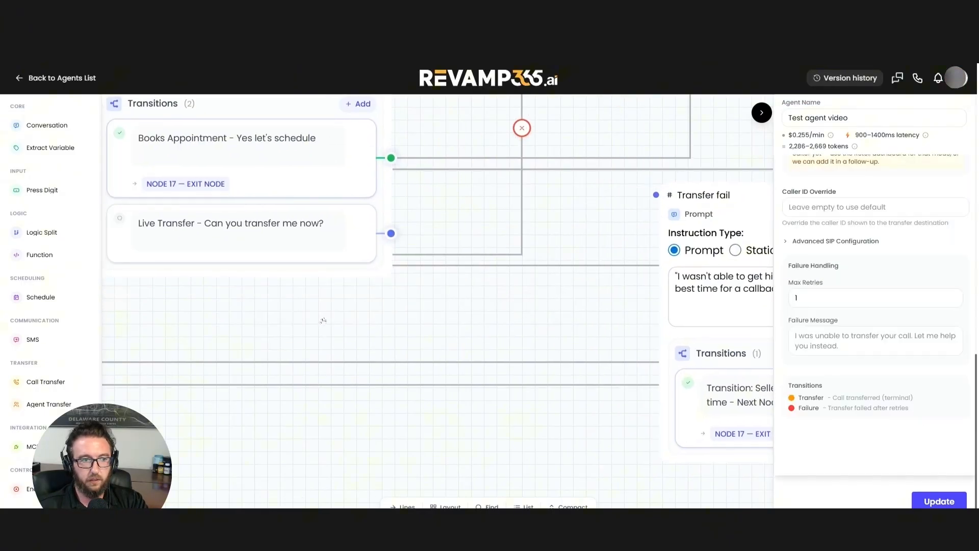
pyautogui.click(939, 501)
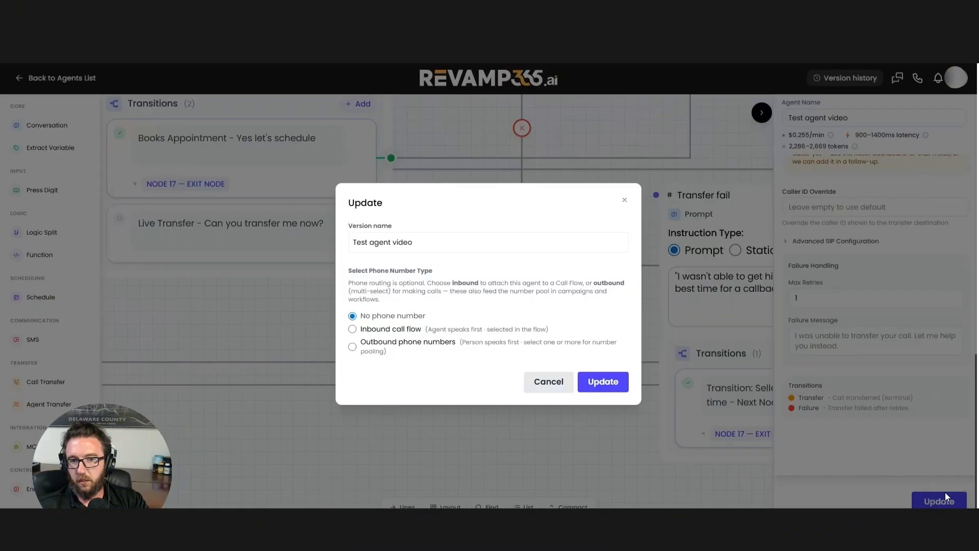
pyautogui.click(600, 383)
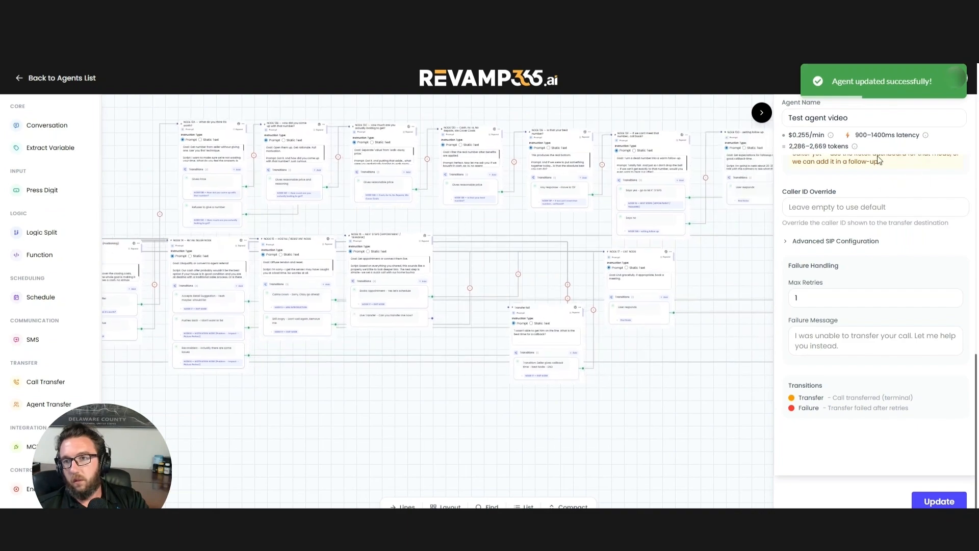
# Run an audio test call with the agent, ask about the background noise, and end the call.
pyautogui.scroll(2, 834, 241)
pyautogui.scroll(5, 834, 241)
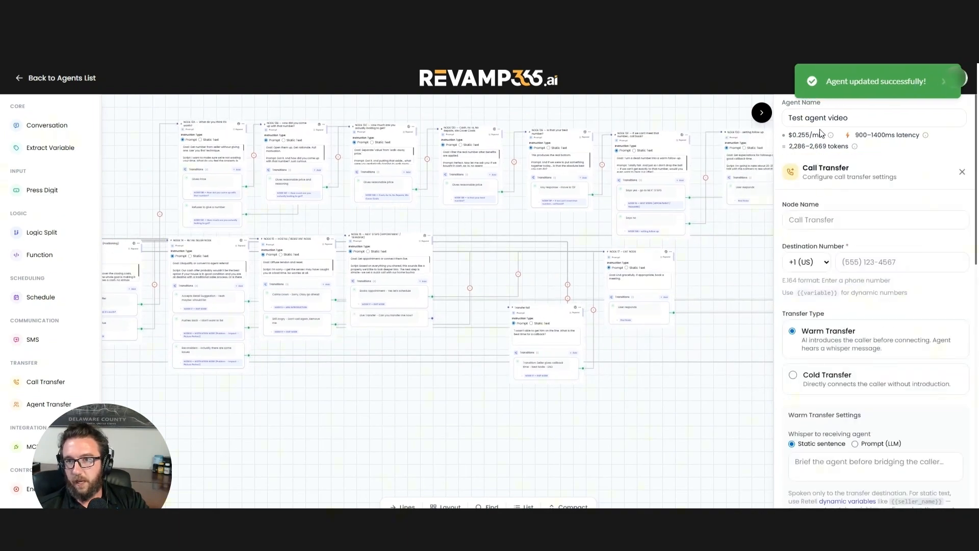
pyautogui.click(565, 223)
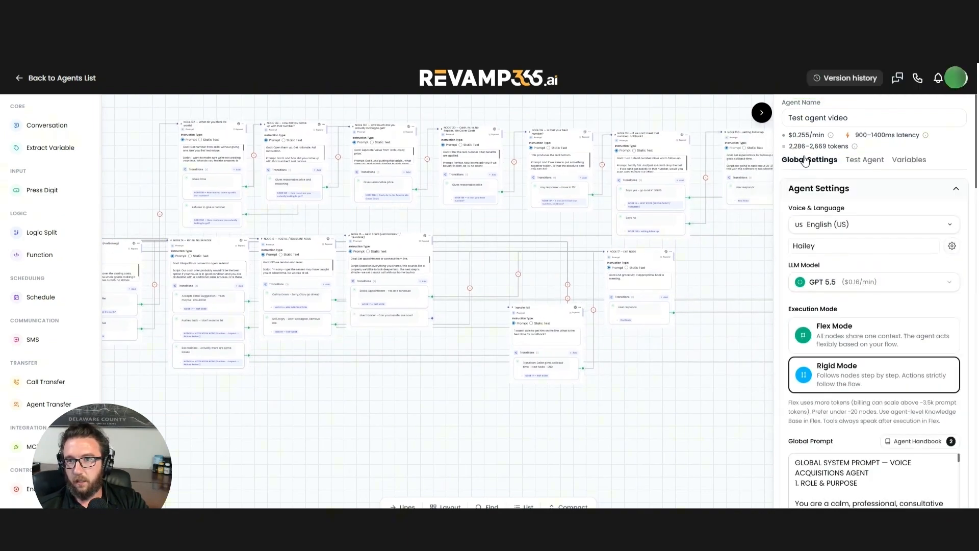
pyautogui.click(865, 159)
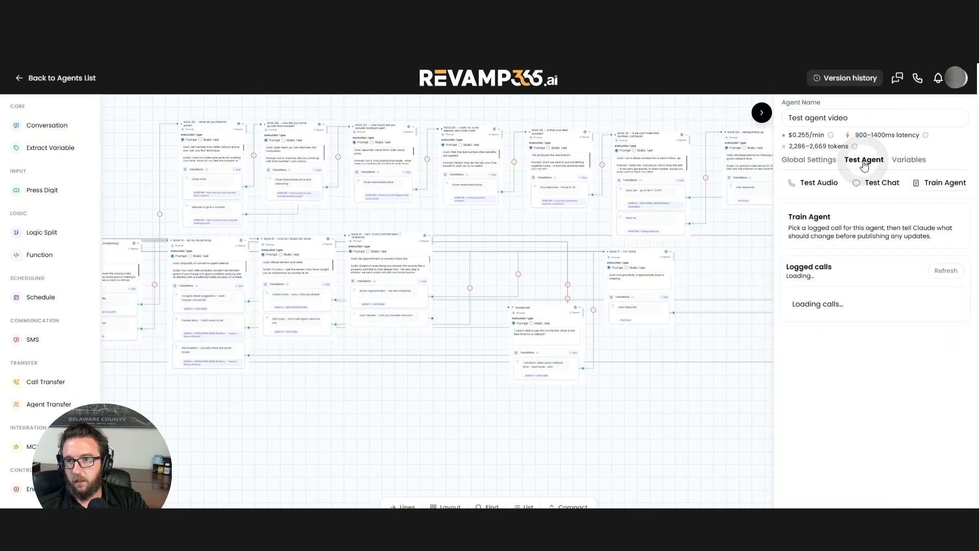
pyautogui.click(819, 183)
pyautogui.click(885, 306)
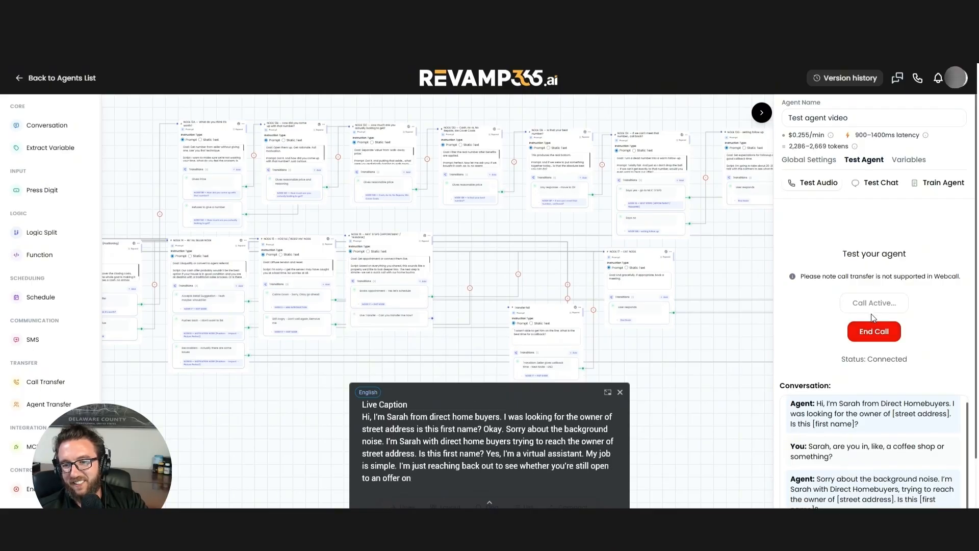
pyautogui.click(885, 333)
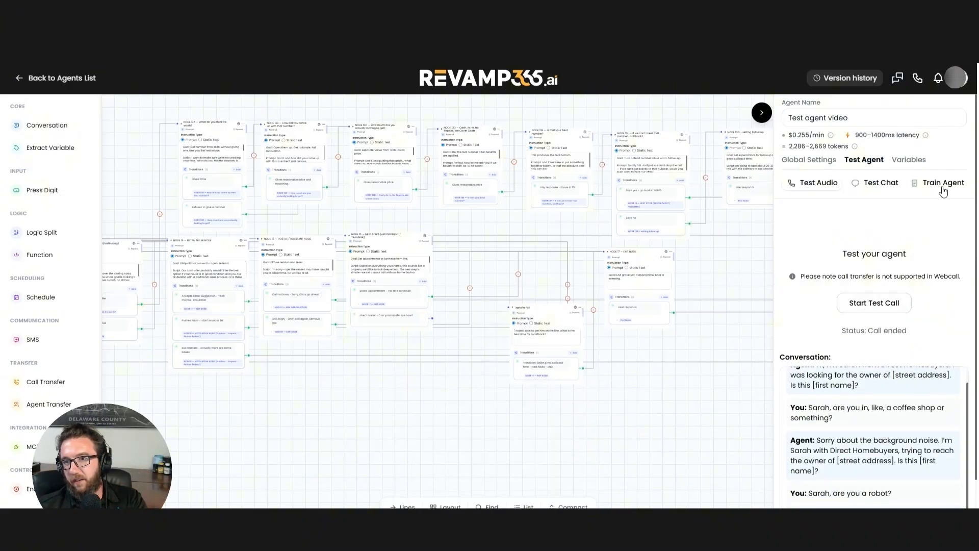
# Open the dynamic variables and examine how NODE 1's opening prompt uses Property_address and Seller_name.
pyautogui.click(909, 160)
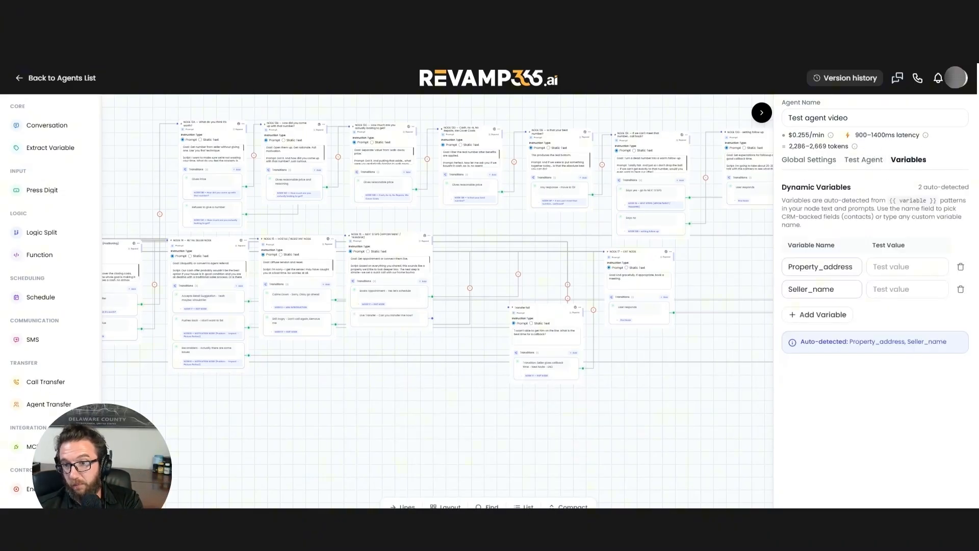
pyautogui.click(919, 267)
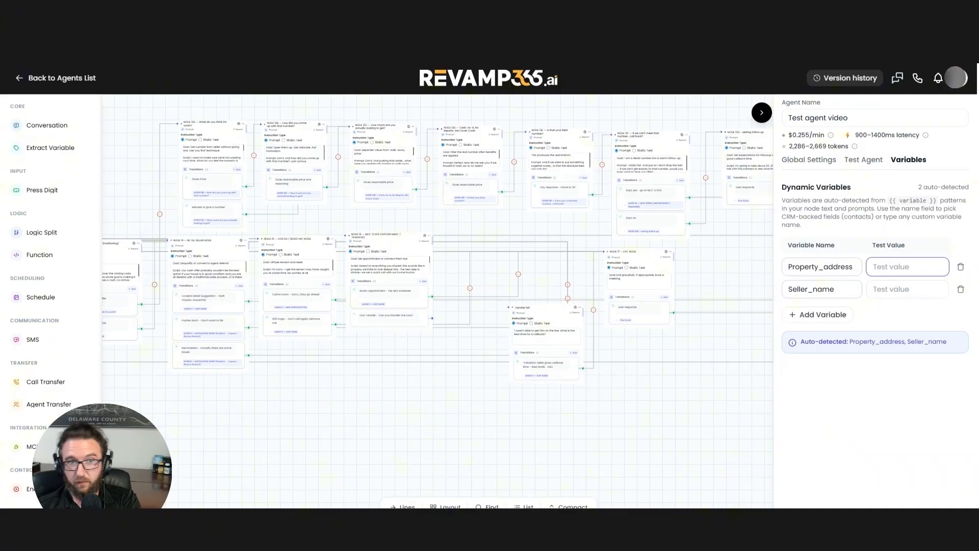
pyautogui.moveTo(399, 228); pyautogui.dragTo(670, 219)
pyautogui.moveTo(328, 185)
pyautogui.mouseDown()
pyautogui.moveTo(639, 170)
pyautogui.moveTo(505, 157)
pyautogui.mouseUp()
pyautogui.moveTo(336, 158); pyautogui.dragTo(592, 153)
pyautogui.moveTo(388, 148); pyautogui.dragTo(457, 179)
pyautogui.moveTo(358, 200); pyautogui.dragTo(472, 203)
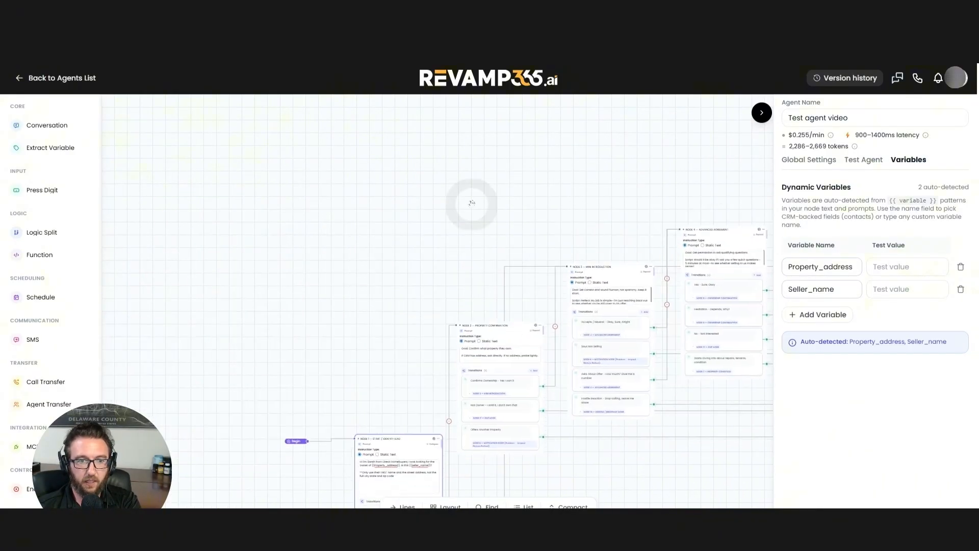
pyautogui.moveTo(383, 363); pyautogui.dragTo(443, 311)
pyautogui.scroll(5, 445, 326)
pyautogui.moveTo(446, 348); pyautogui.dragTo(467, 269)
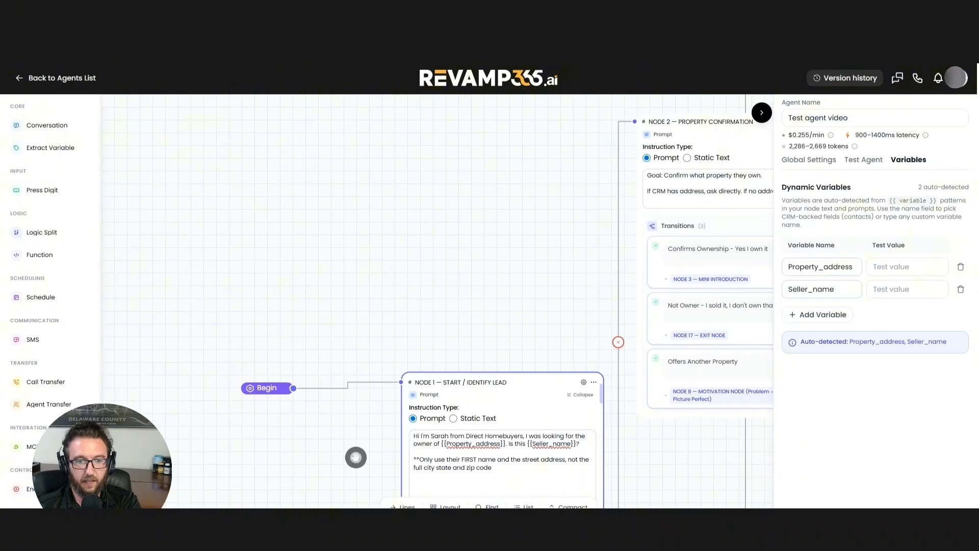
pyautogui.moveTo(355, 457); pyautogui.dragTo(409, 322)
pyautogui.scroll(2, 402, 351)
# Reposition NODE 1 beside the Begin node and open the Property_address variable's test value for editing.
pyautogui.moveTo(499, 330); pyautogui.dragTo(354, 354)
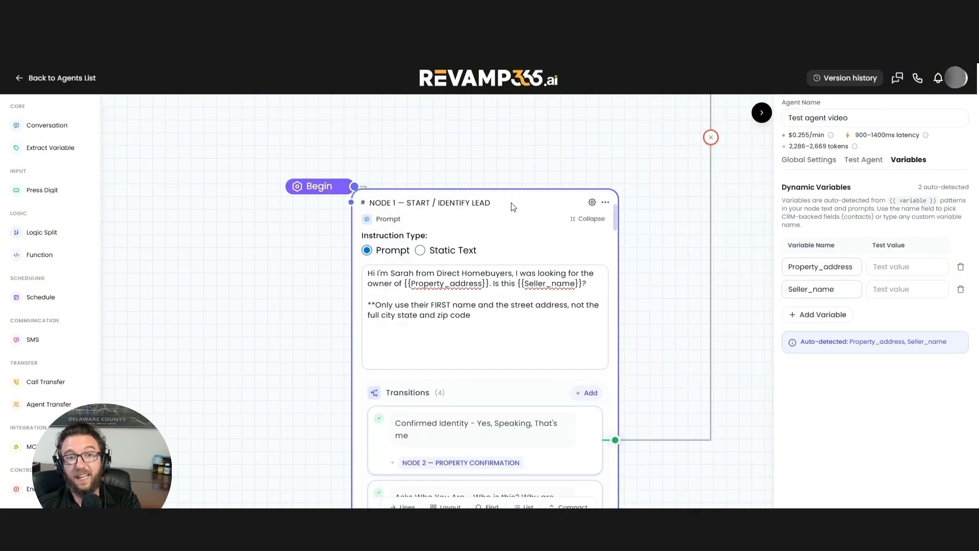
pyautogui.moveTo(513, 207); pyautogui.dragTo(605, 179)
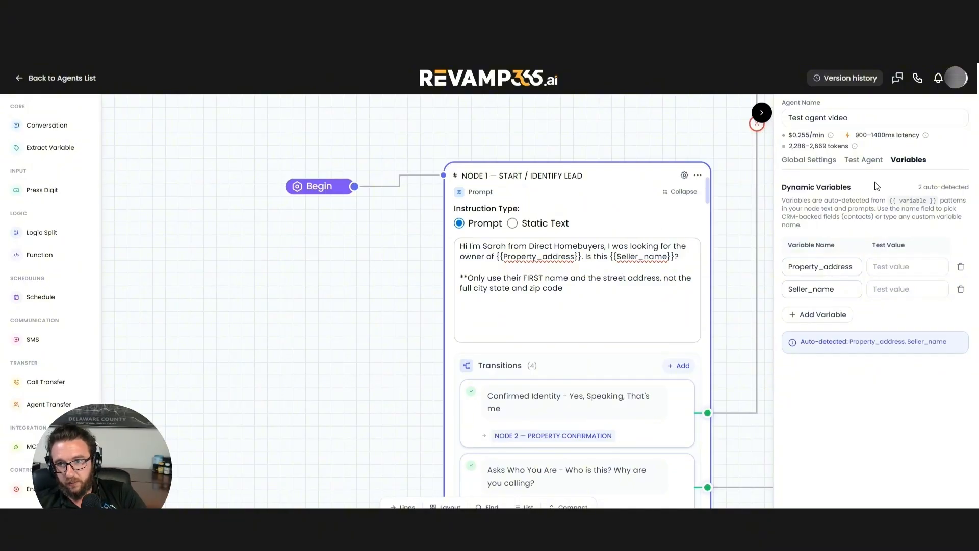
pyautogui.click(880, 267)
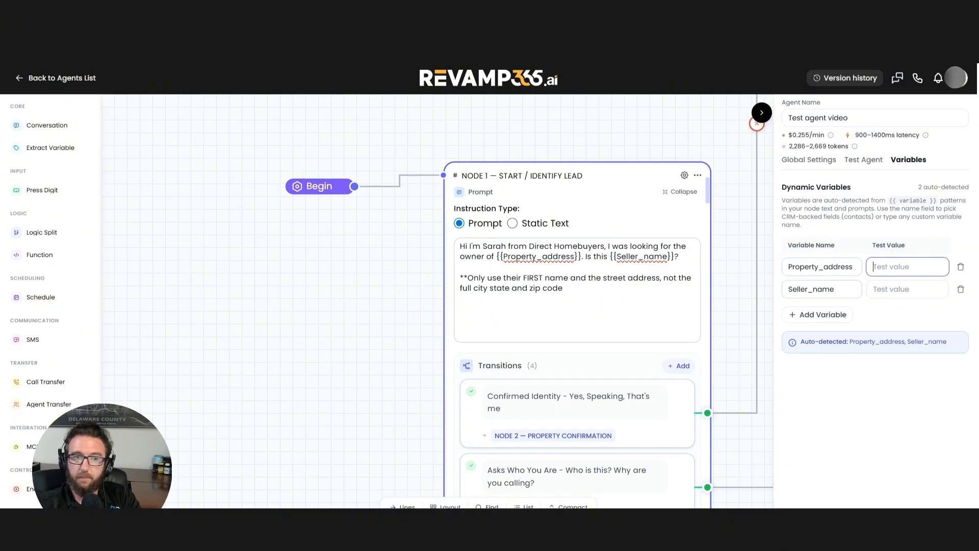
pyautogui.scroll(-1, 758, 231)
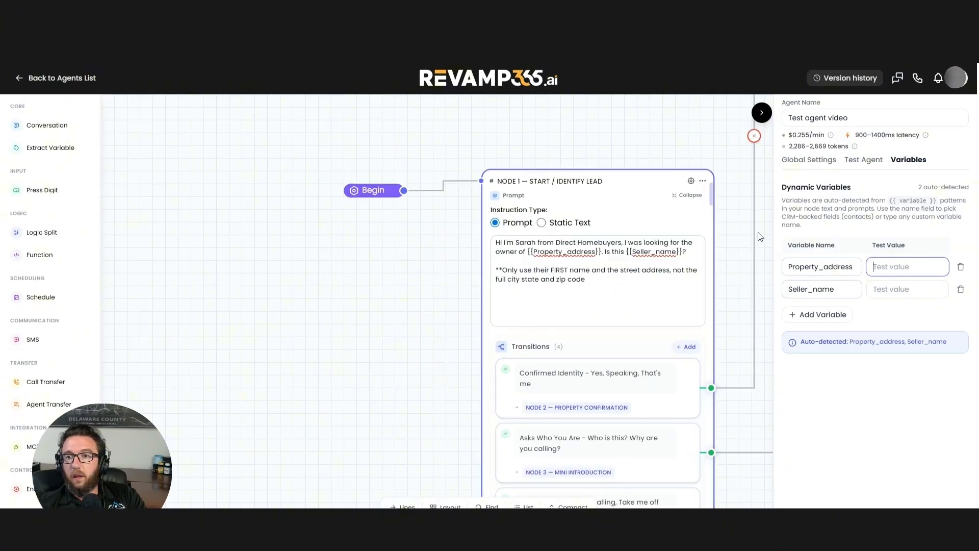
# Set the background sound in the global speech settings to Call Center with a volume of 0.6.
pyautogui.click(808, 160)
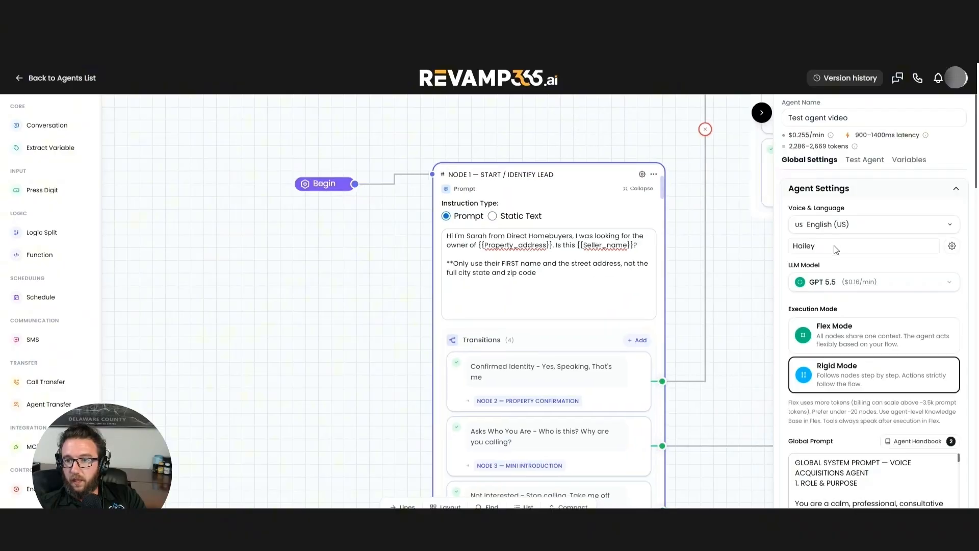
pyautogui.scroll(-10, 837, 249)
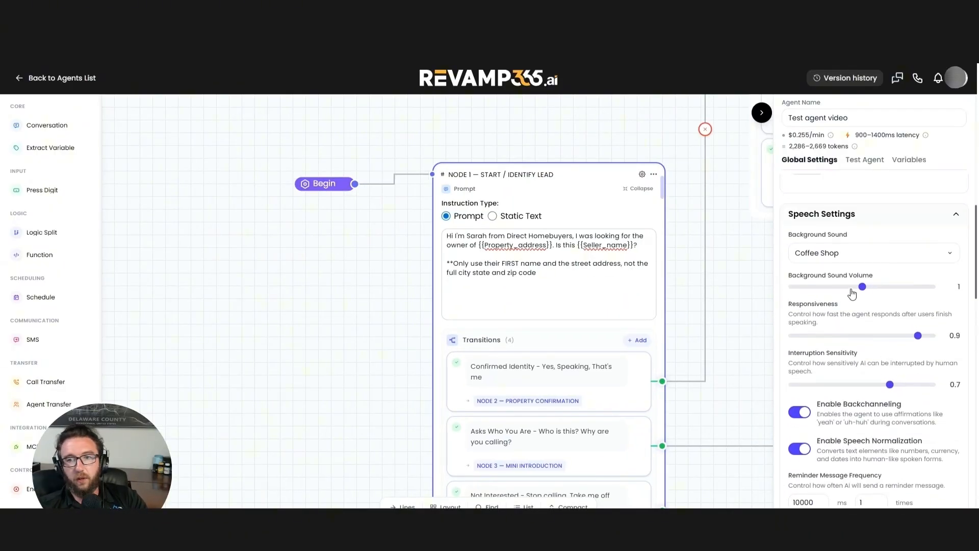
pyautogui.click(863, 256)
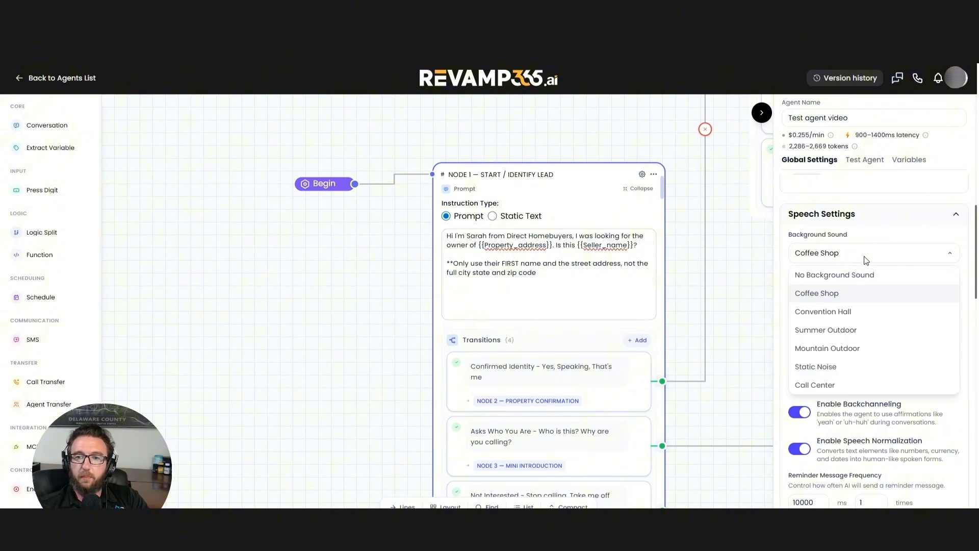
pyautogui.click(816, 385)
pyautogui.moveTo(860, 287); pyautogui.dragTo(838, 293)
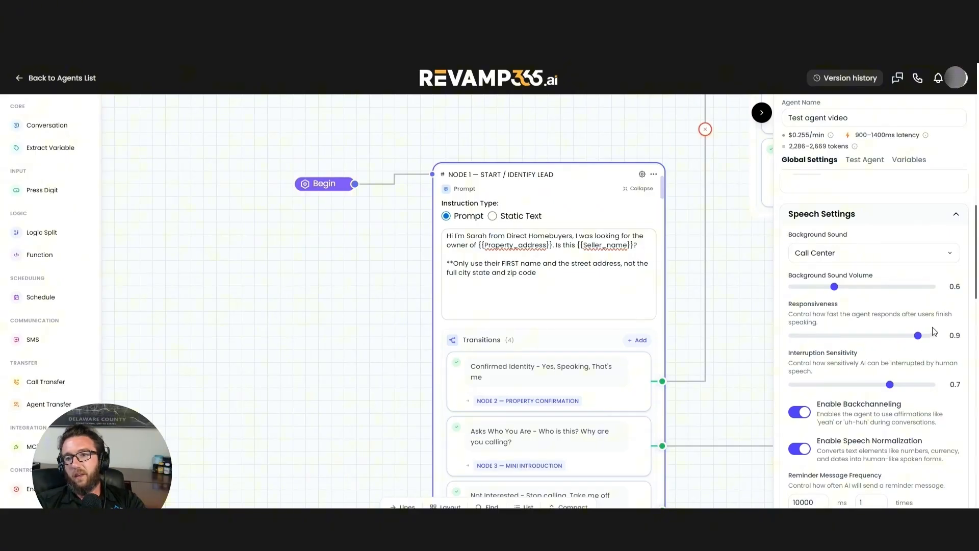
# Add a pronunciation entry in the speech settings for the word Revamp 365 with the phonetic spelling Revamp Three Sixty Five.
pyautogui.scroll(-3, 920, 329)
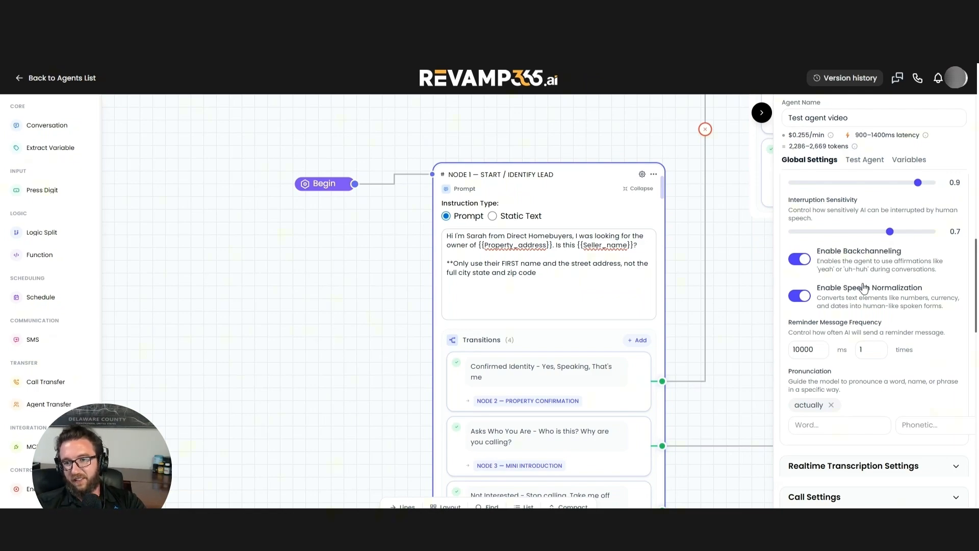
pyautogui.scroll(-3, 861, 284)
pyautogui.scroll(3, 866, 287)
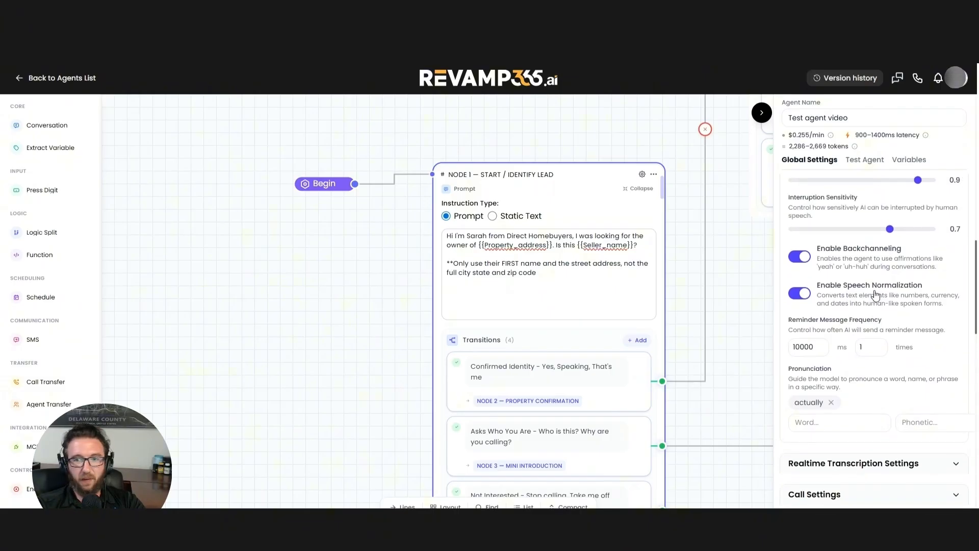
pyautogui.scroll(-2, 950, 332)
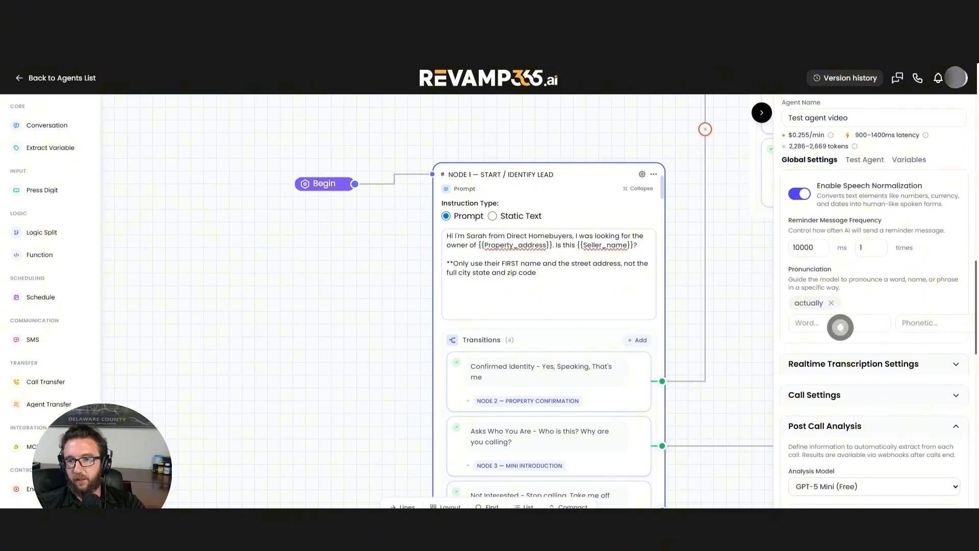
pyautogui.click(840, 326)
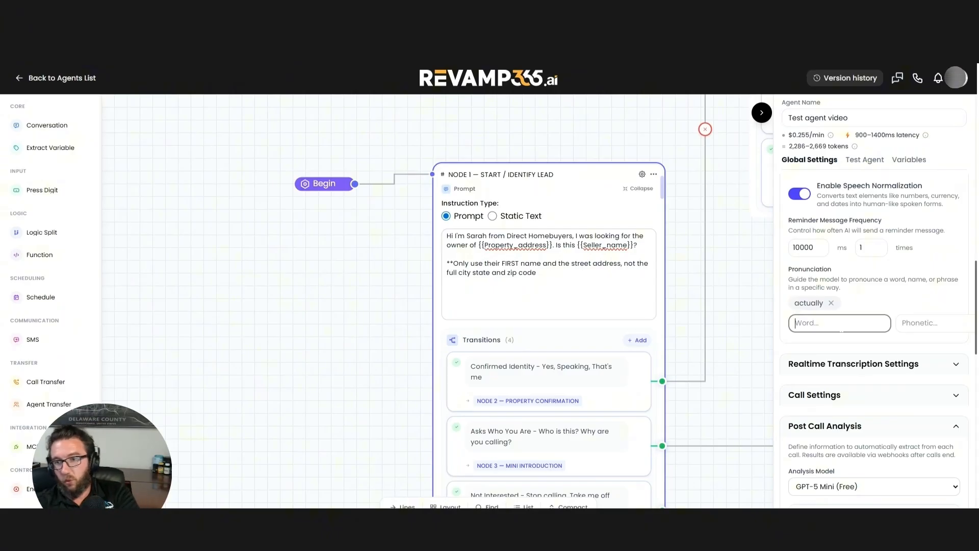
pyautogui.write('Re')
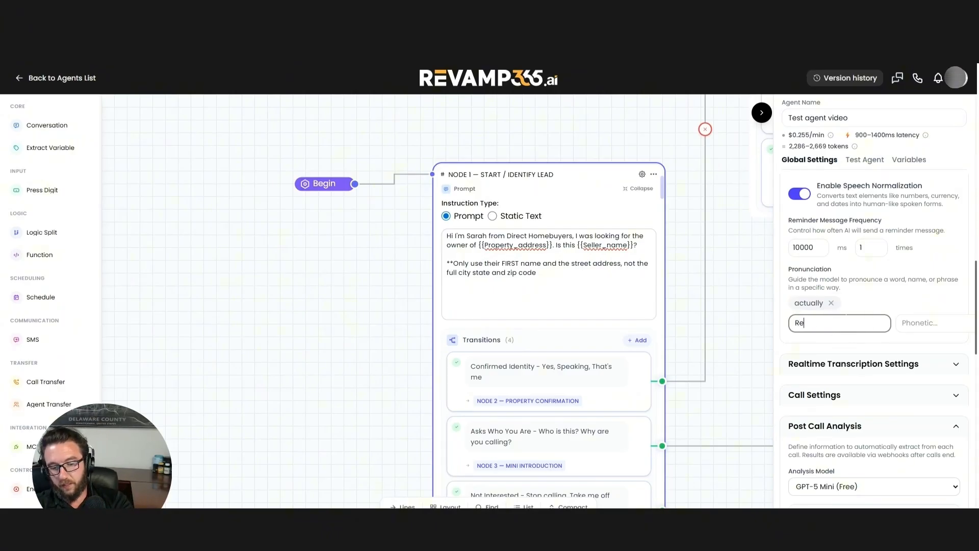
pyautogui.write('vamp 3')
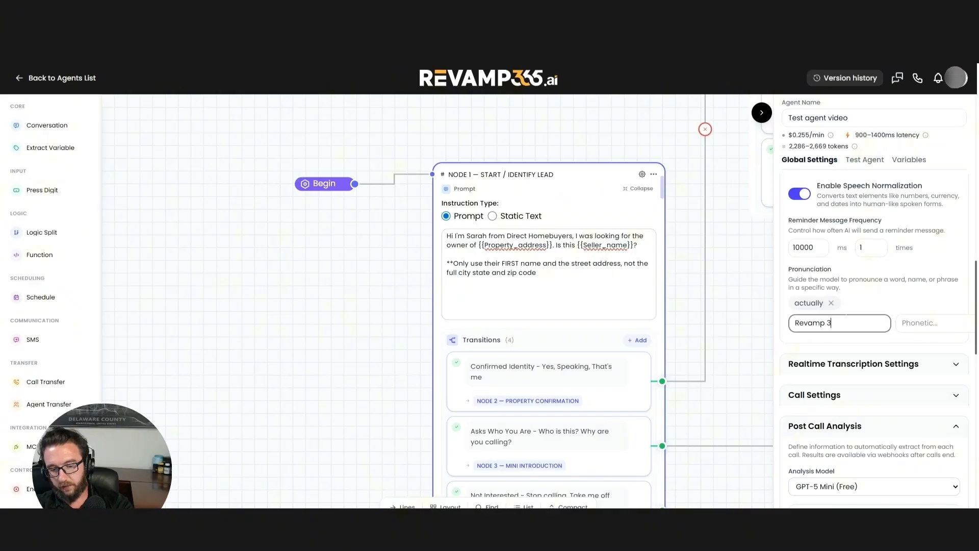
pyautogui.write('65')
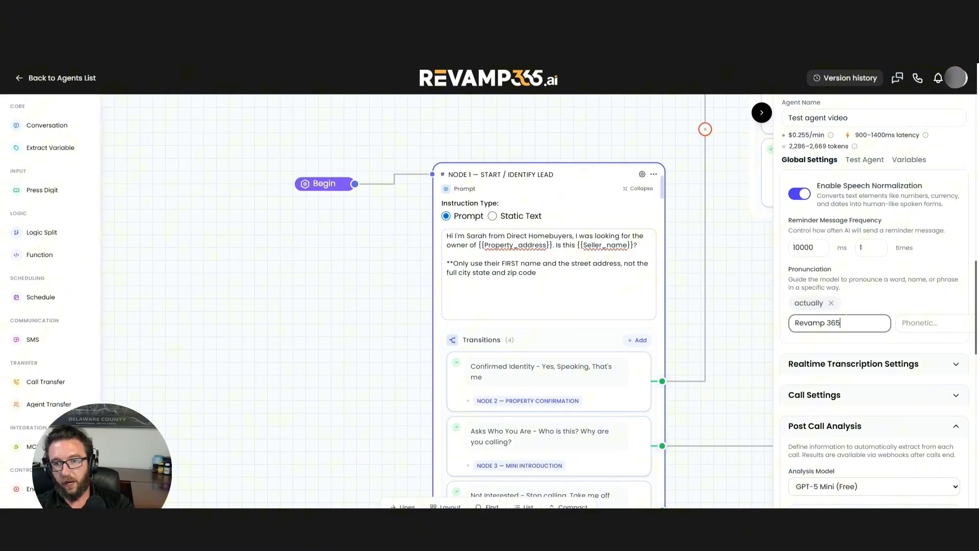
pyautogui.press('Tab')
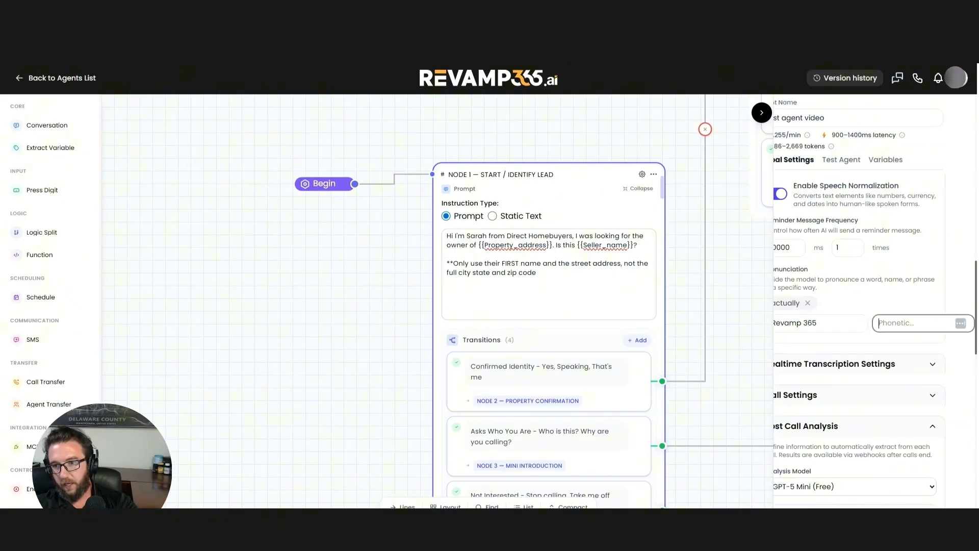
pyautogui.write('Revamp')
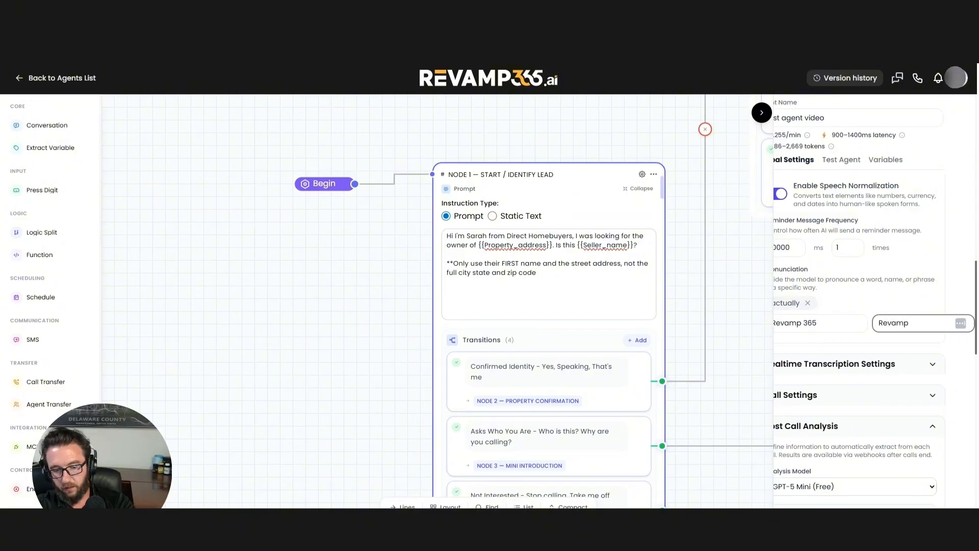
pyautogui.write(' Thr')
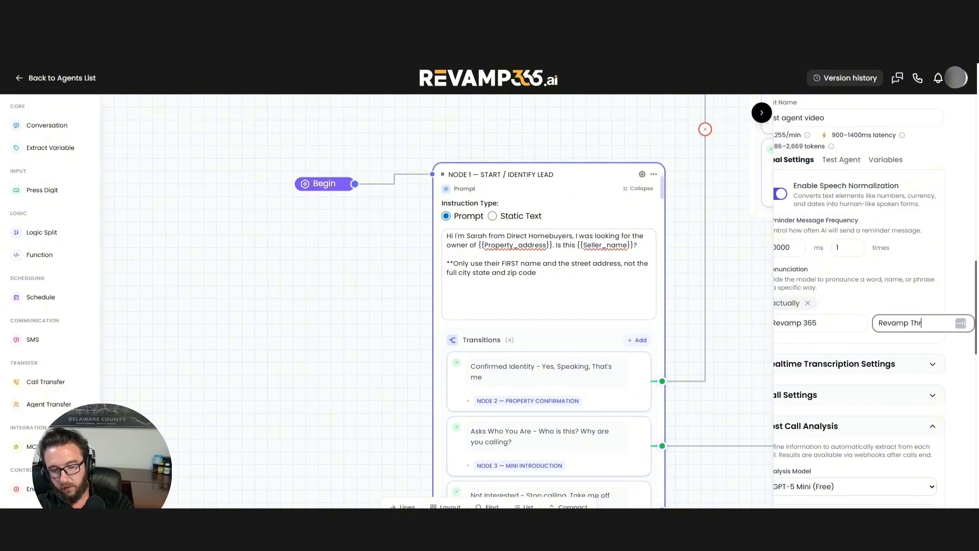
pyautogui.write('ee Sixty Fi')
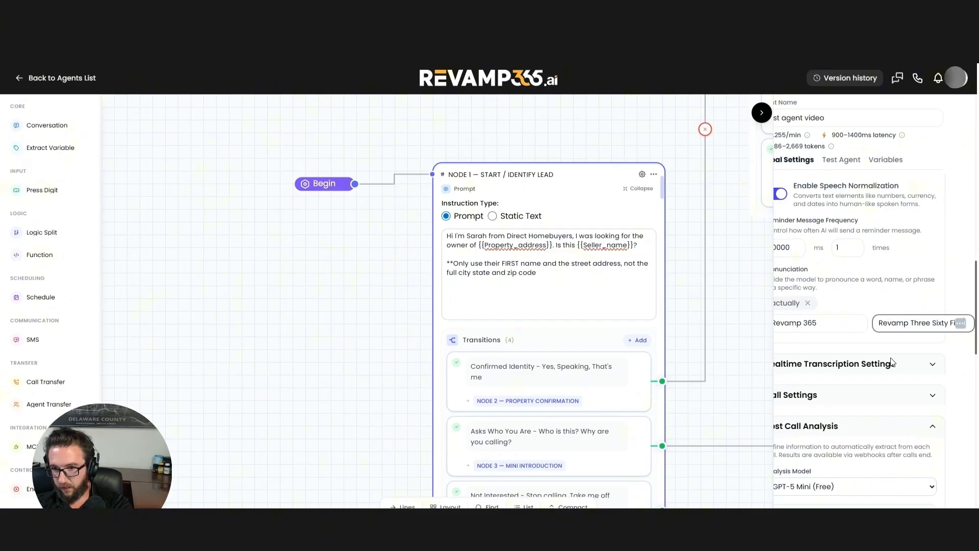
pyautogui.moveTo(876, 508); pyautogui.dragTo(904, 509)
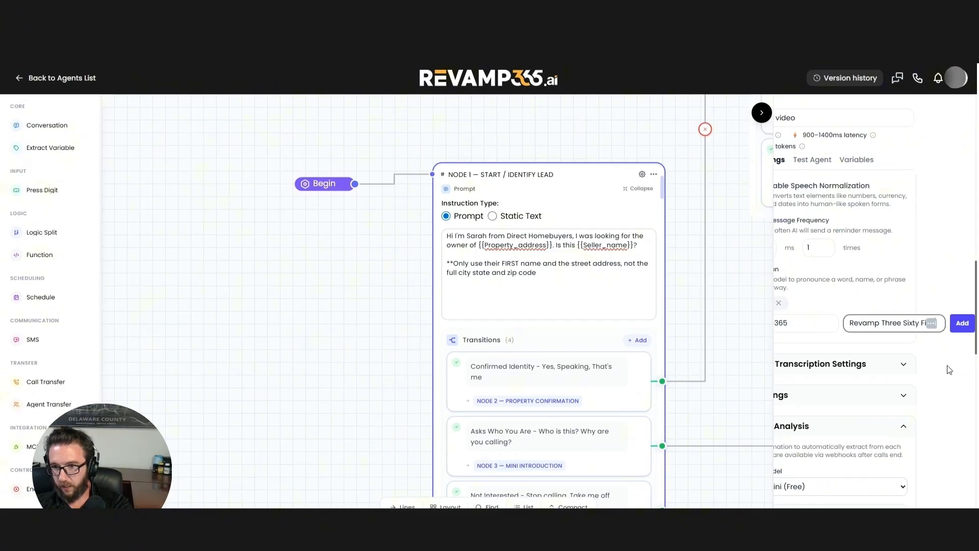
pyautogui.click(962, 323)
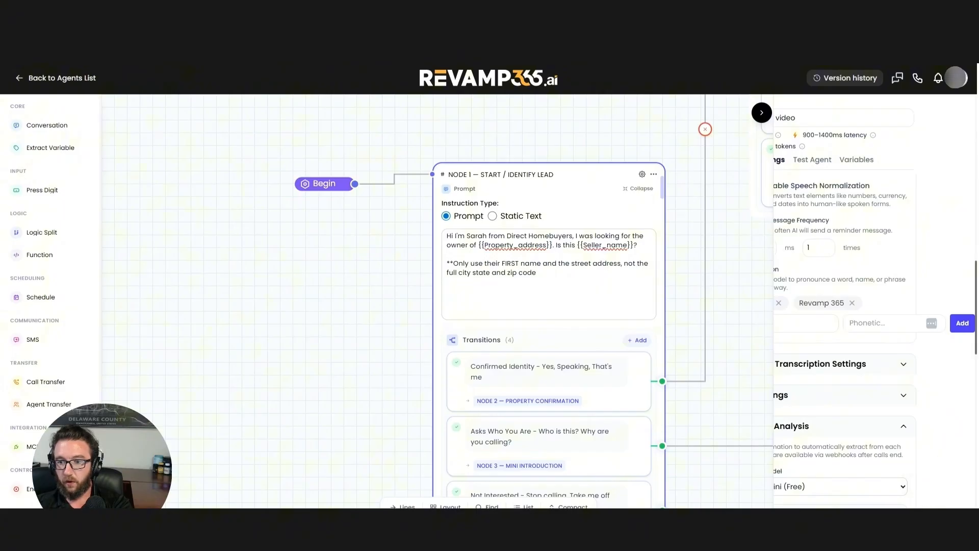
pyautogui.hscroll(-2, 855, 347)
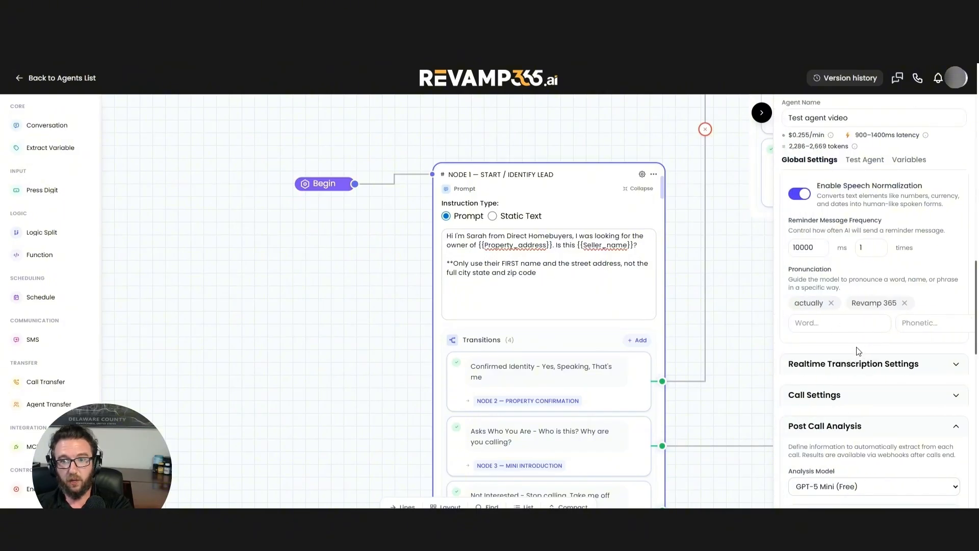
# Expand the Realtime Transcription Settings and review the denoising, transcription mode, vocabulary specialization and boosted keyword options.
pyautogui.click(843, 364)
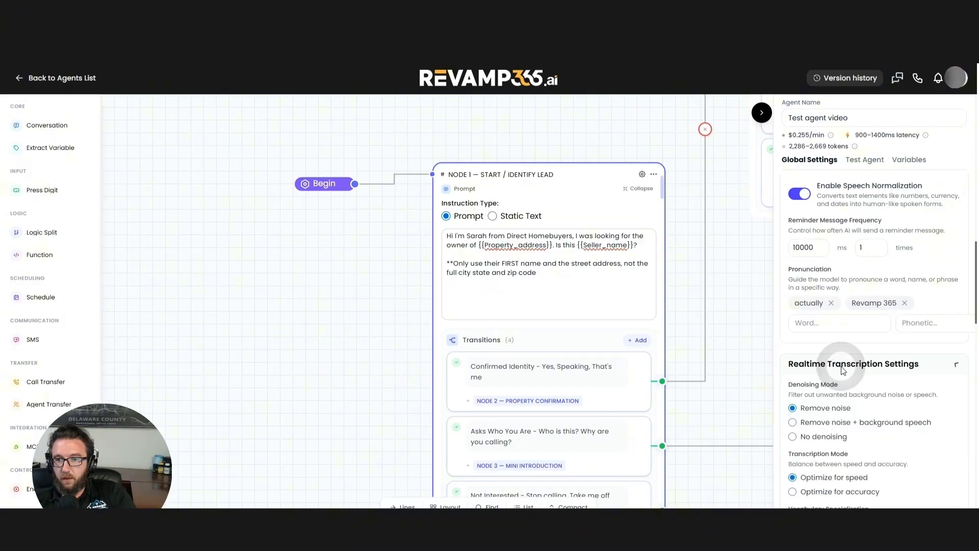
pyautogui.scroll(-2, 843, 370)
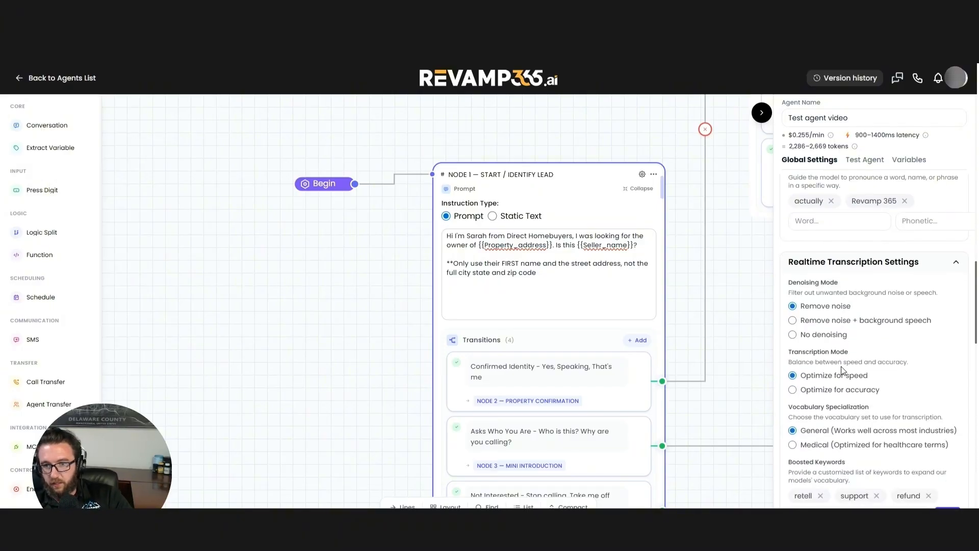
pyautogui.scroll(-1, 842, 370)
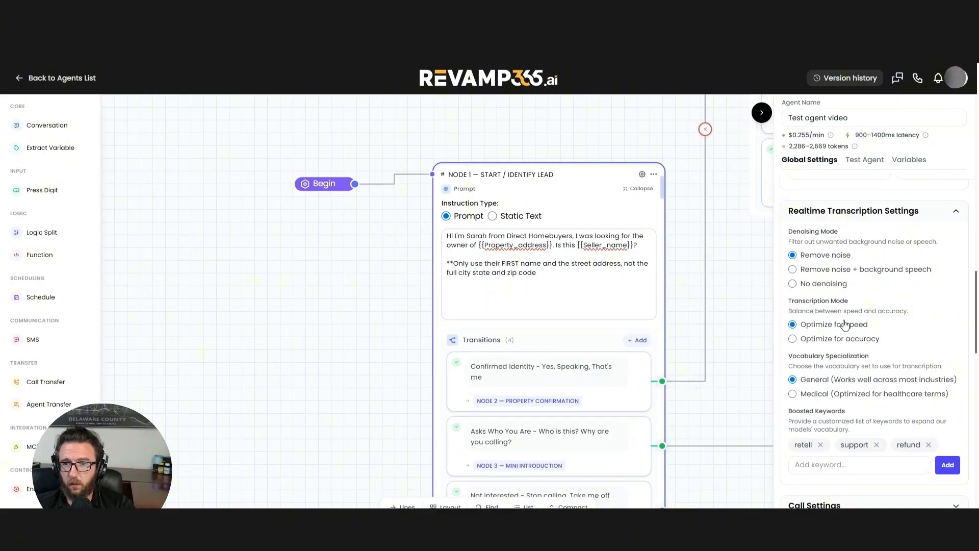
pyautogui.scroll(-3, 840, 258)
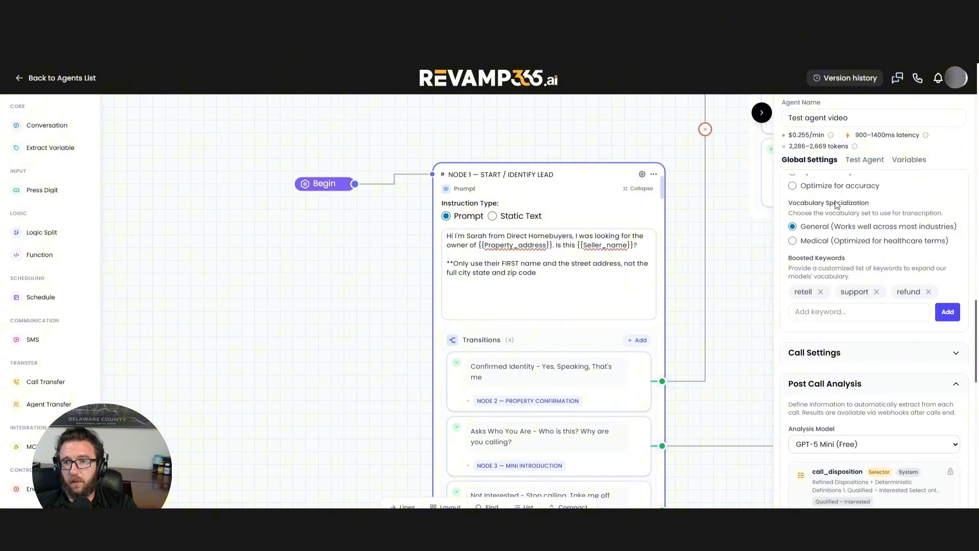
# Expand the Call Settings and review voicemail detection, DTMF input, end call on silence, maximum call duration and ring duration.
pyautogui.scroll(-1, 872, 267)
pyautogui.click(837, 302)
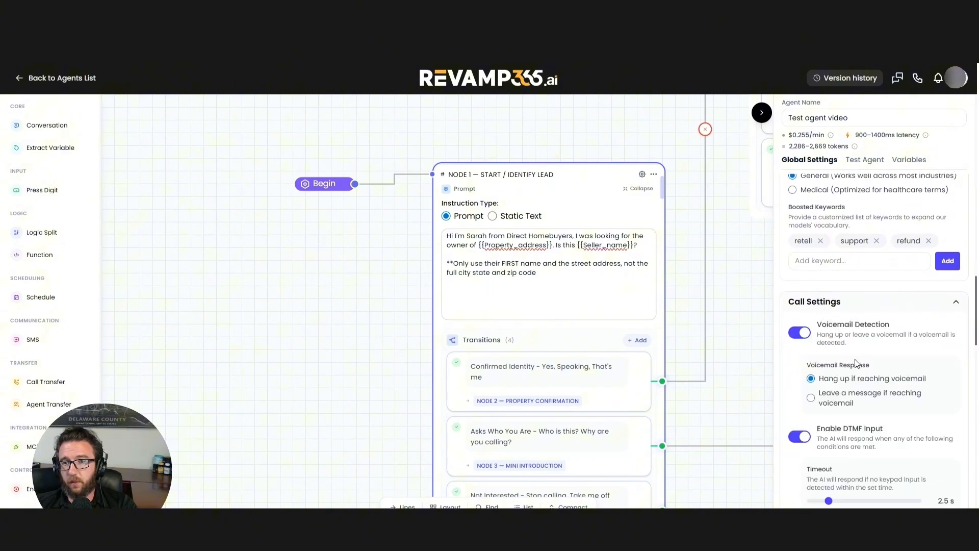
pyautogui.scroll(-1, 855, 359)
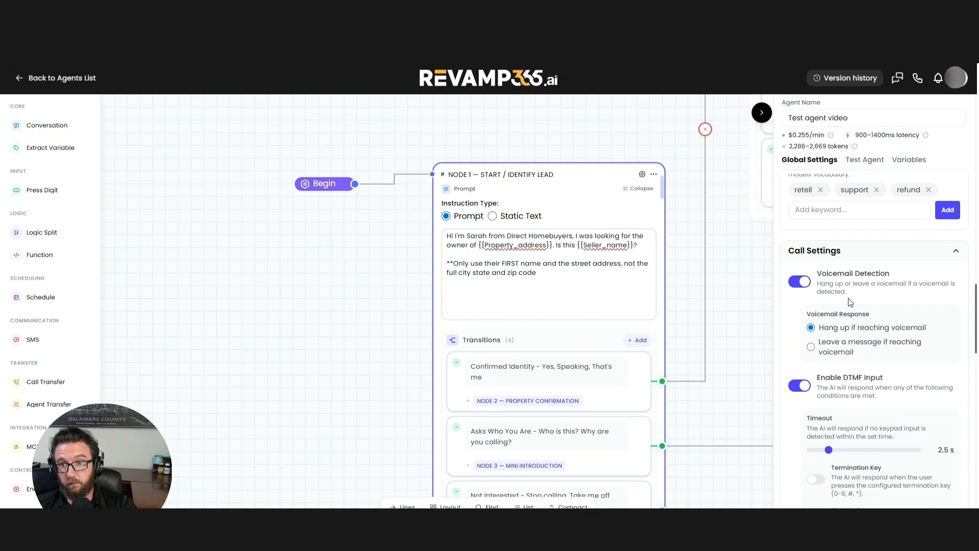
pyautogui.scroll(-1, 849, 298)
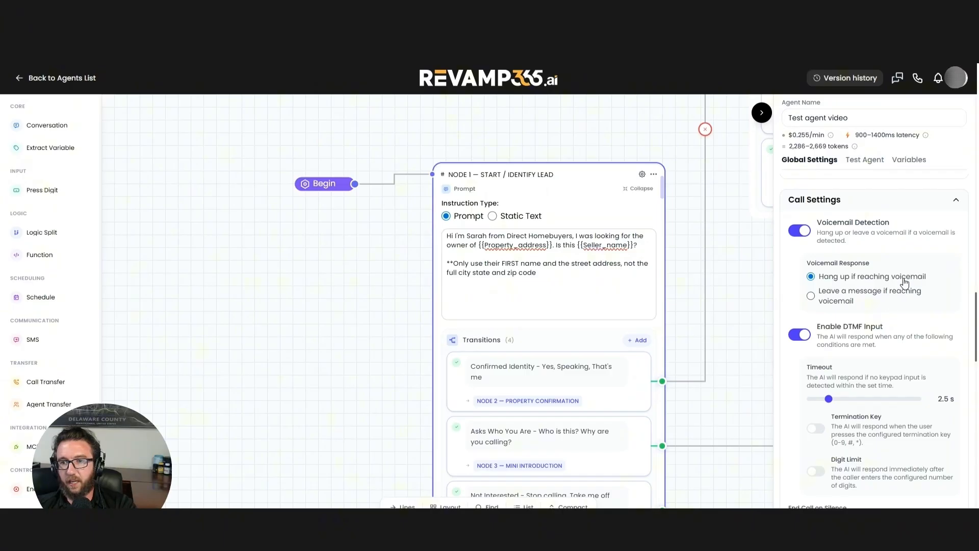
pyautogui.scroll(-2, 918, 282)
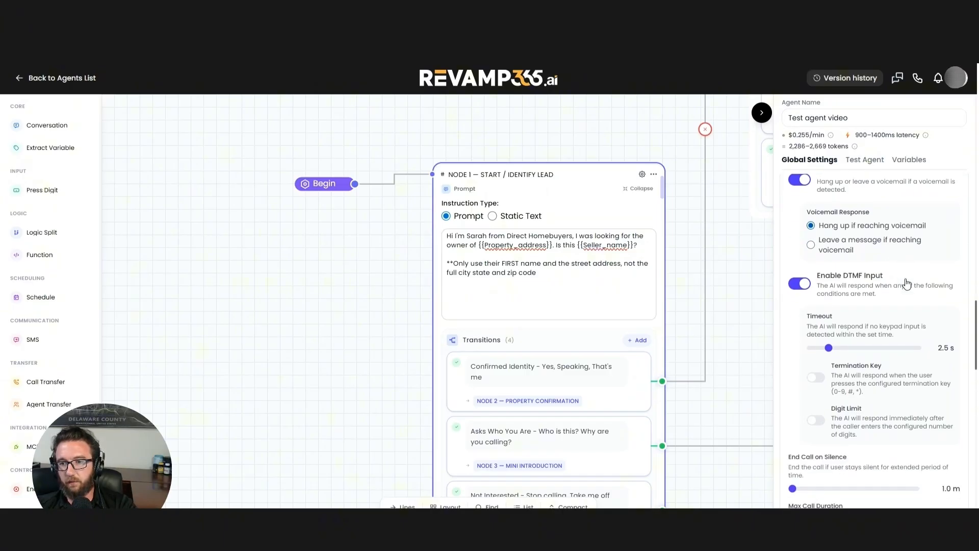
pyautogui.scroll(-3, 920, 281)
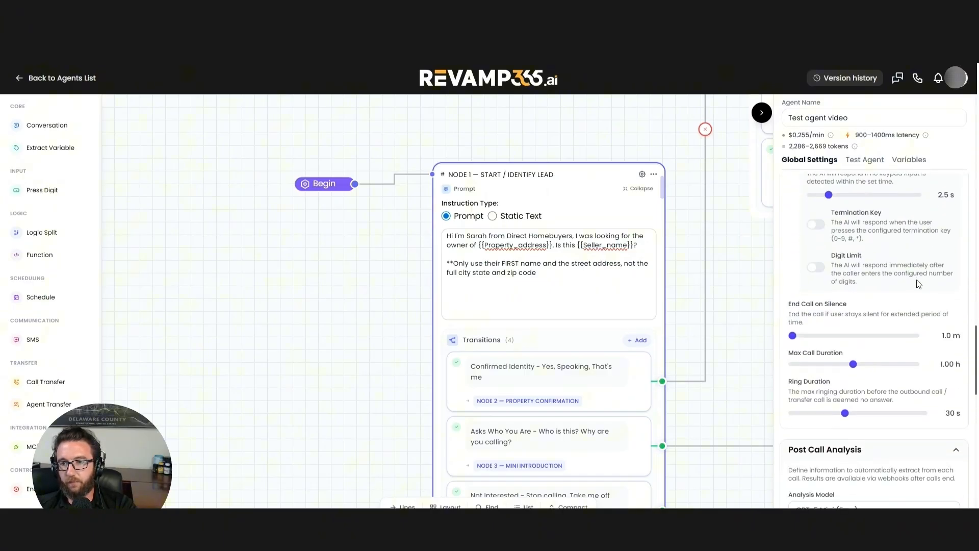
# Check the available Post Call Analysis models and keep GPT-5 Mini (Free) as the analysis model.
pyautogui.scroll(-4, 854, 319)
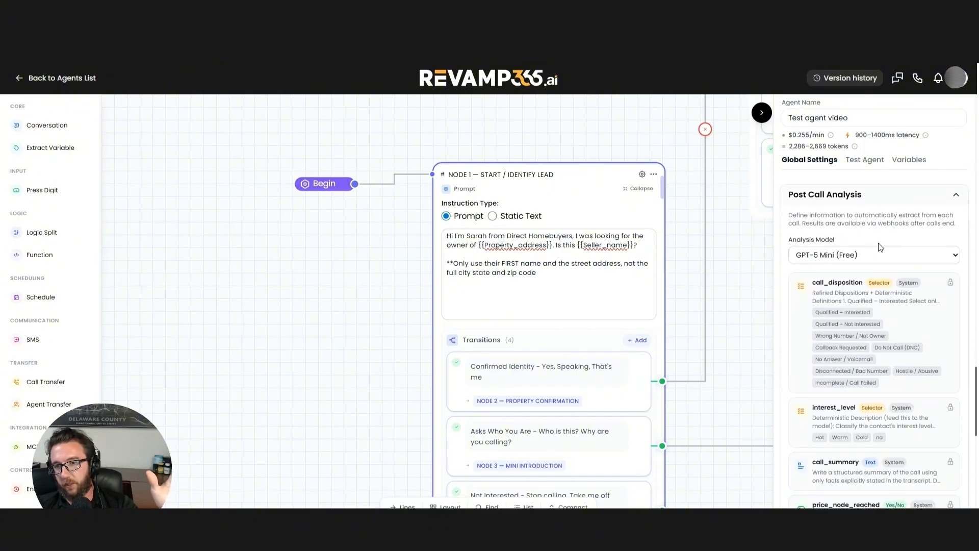
pyautogui.click(871, 258)
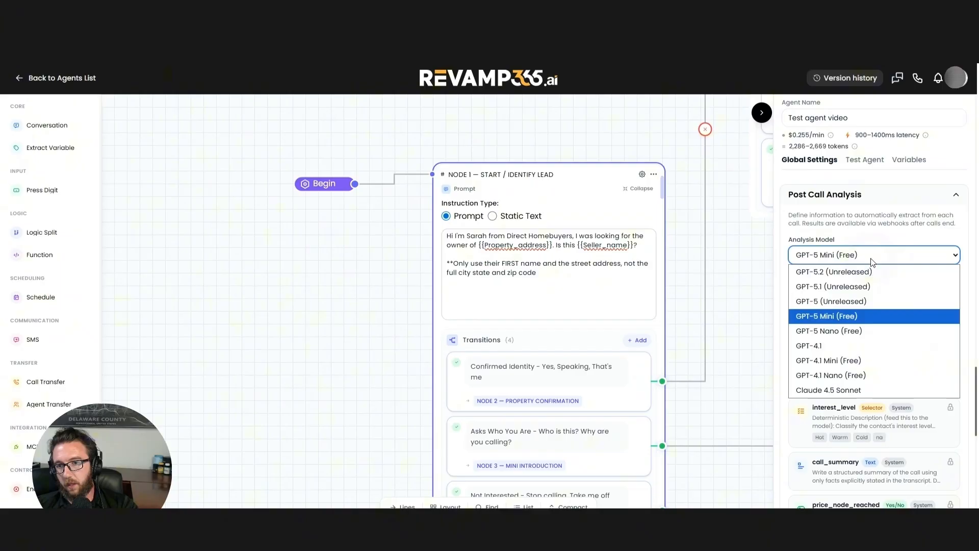
pyautogui.click(847, 323)
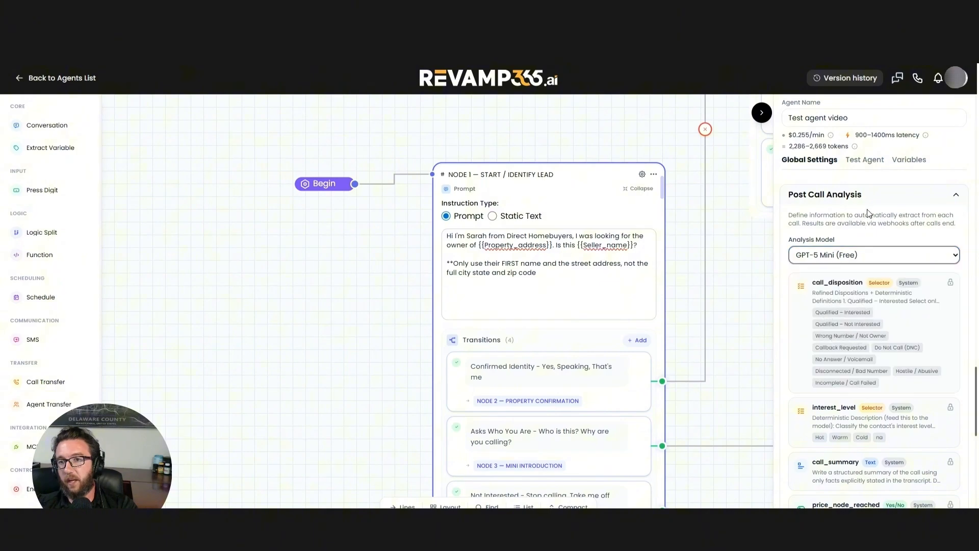
# Examine the Post Call Analysis fields, from call_disposition and interest_level through gatekeeper_screen to the extracted contact details.
pyautogui.scroll(-1, 876, 231)
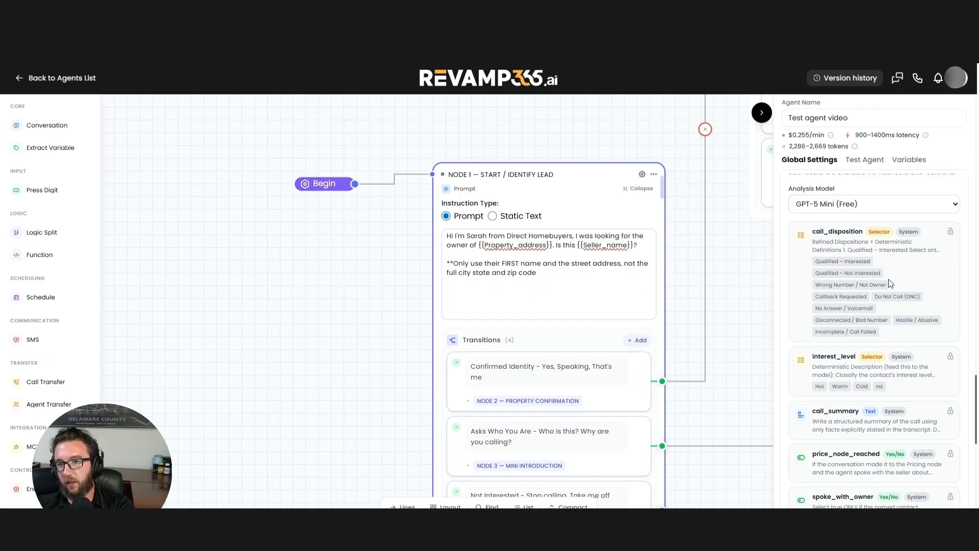
pyautogui.scroll(-1, 867, 282)
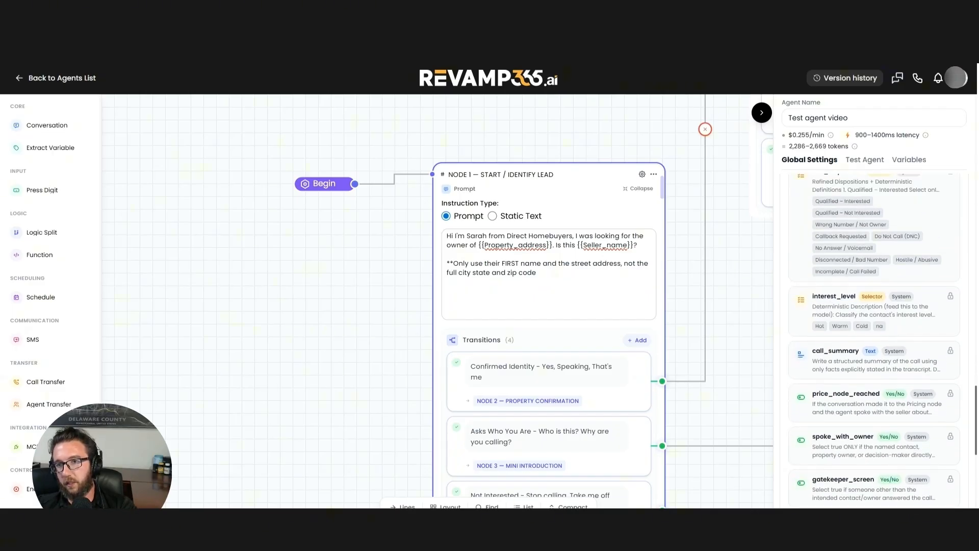
pyautogui.scroll(2, 852, 311)
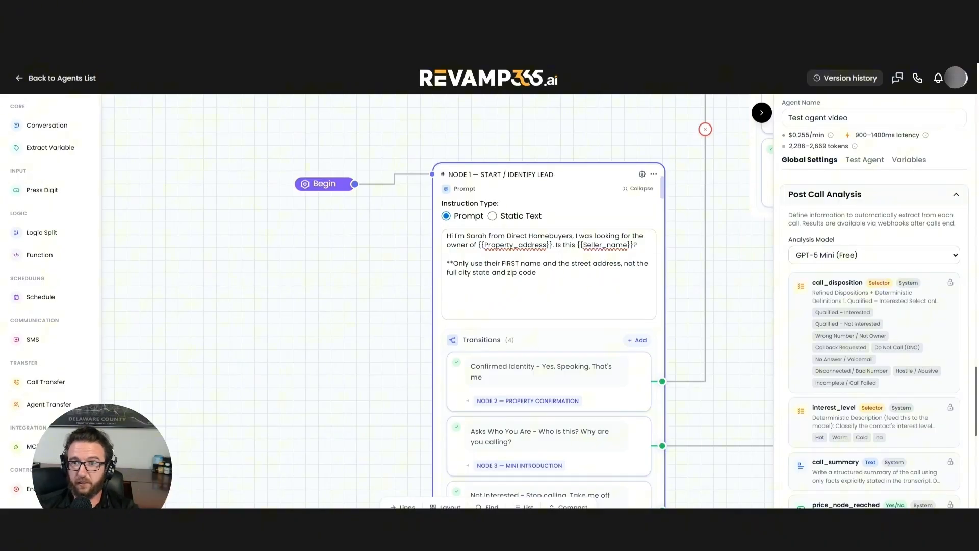
pyautogui.scroll(-2, 874, 331)
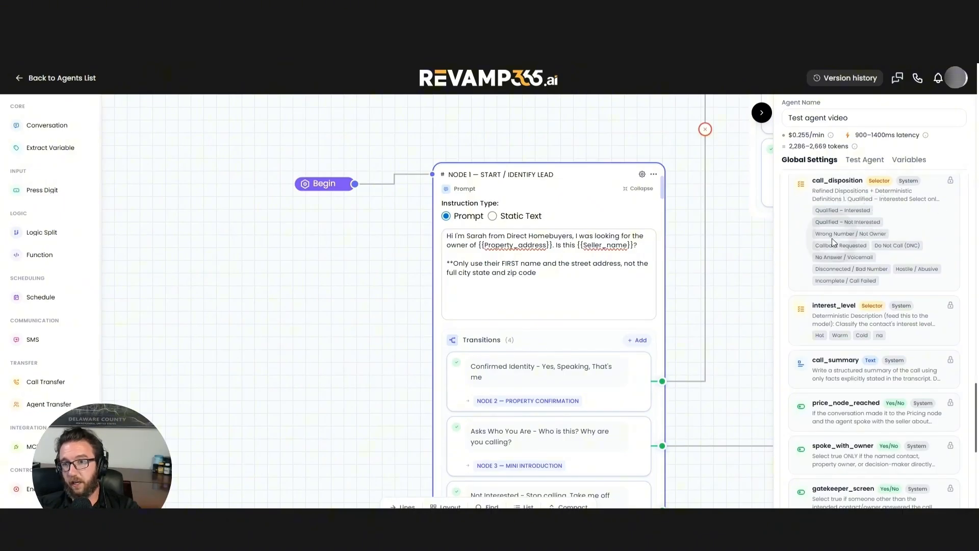
pyautogui.scroll(-2, 887, 233)
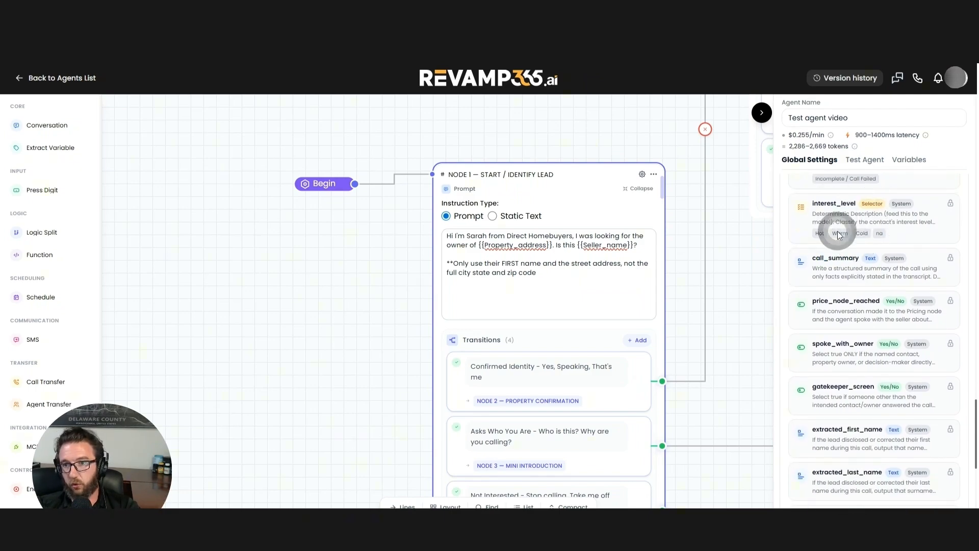
pyautogui.scroll(-1, 838, 230)
pyautogui.scroll(-1, 892, 239)
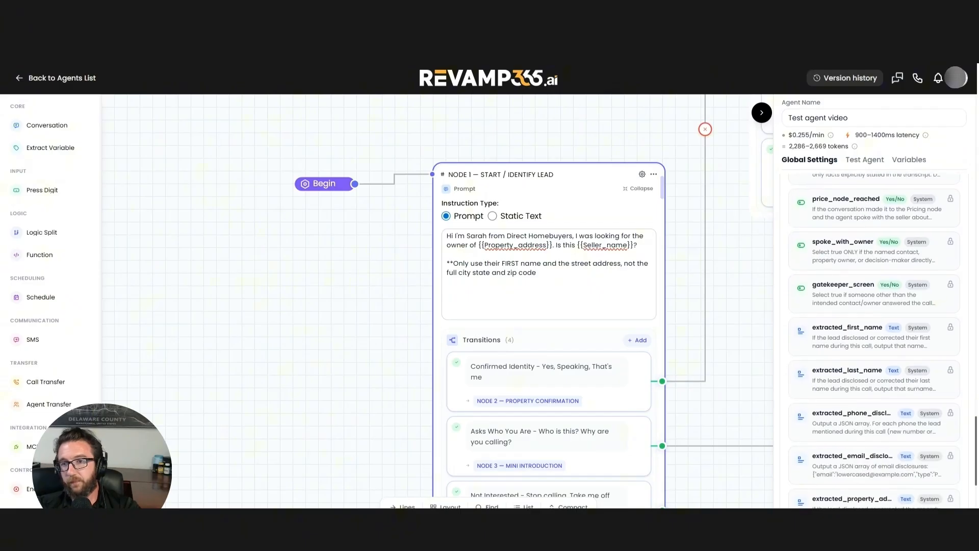
pyautogui.scroll(-1, 875, 306)
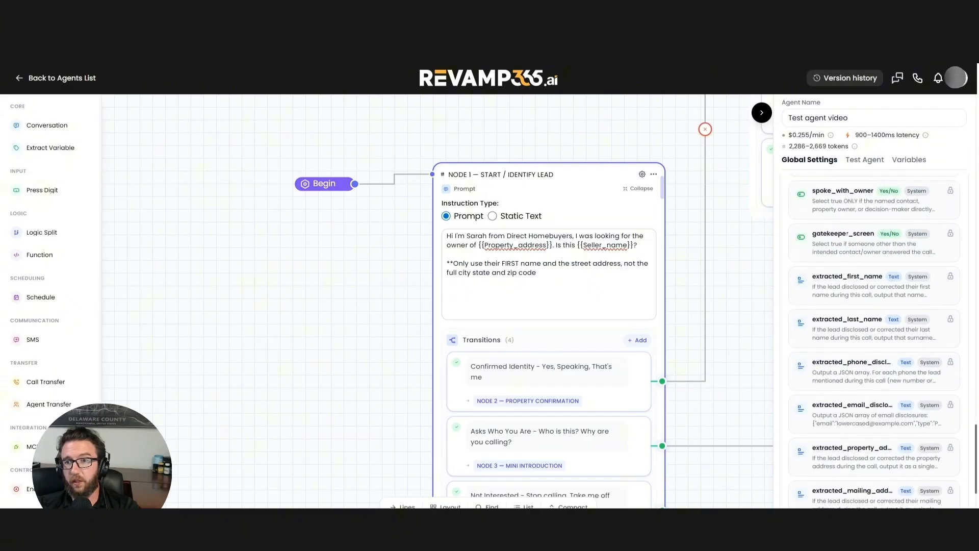
pyautogui.doubleClick(846, 234)
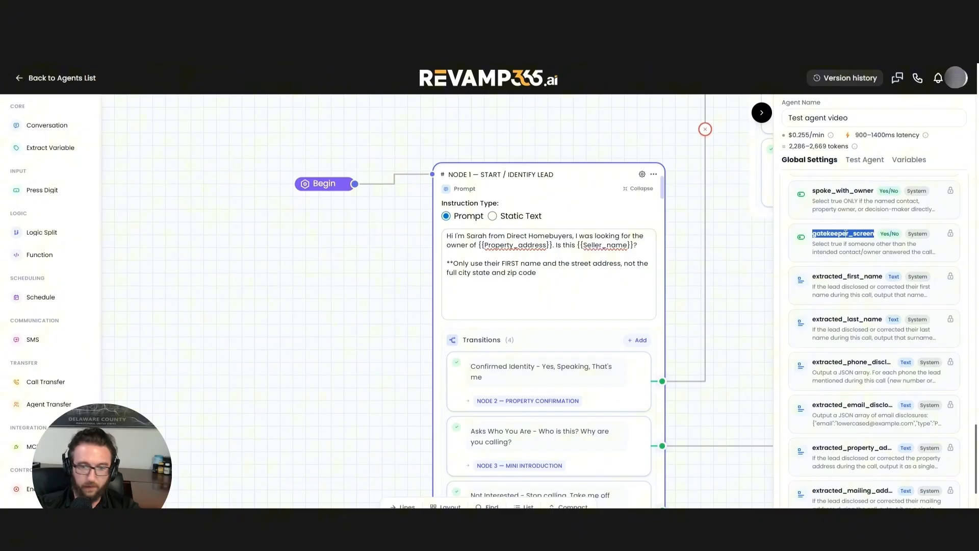
pyautogui.click(846, 234)
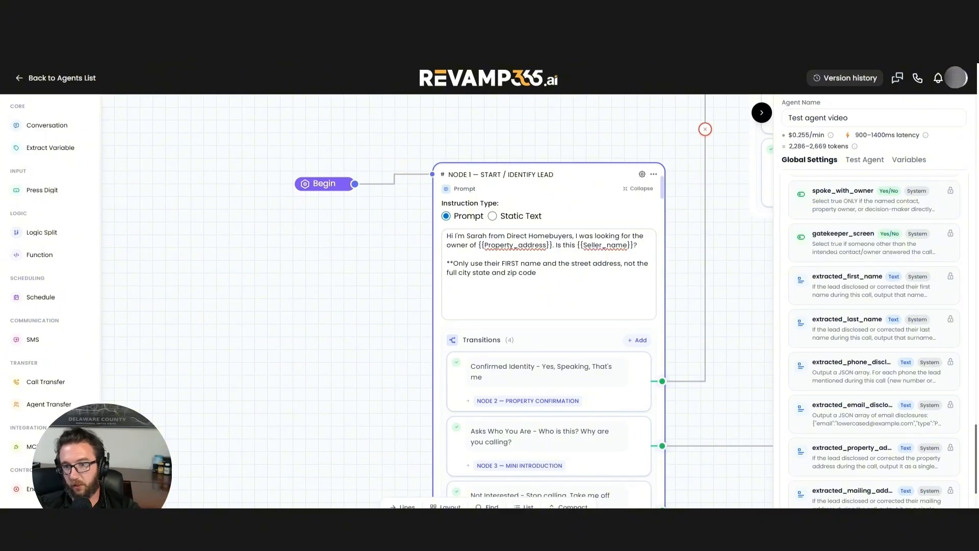
# Open a new Post Call Analysis extraction field, examine the Yes/No type's name and description fields, and close it without adding.
pyautogui.scroll(-3, 887, 424)
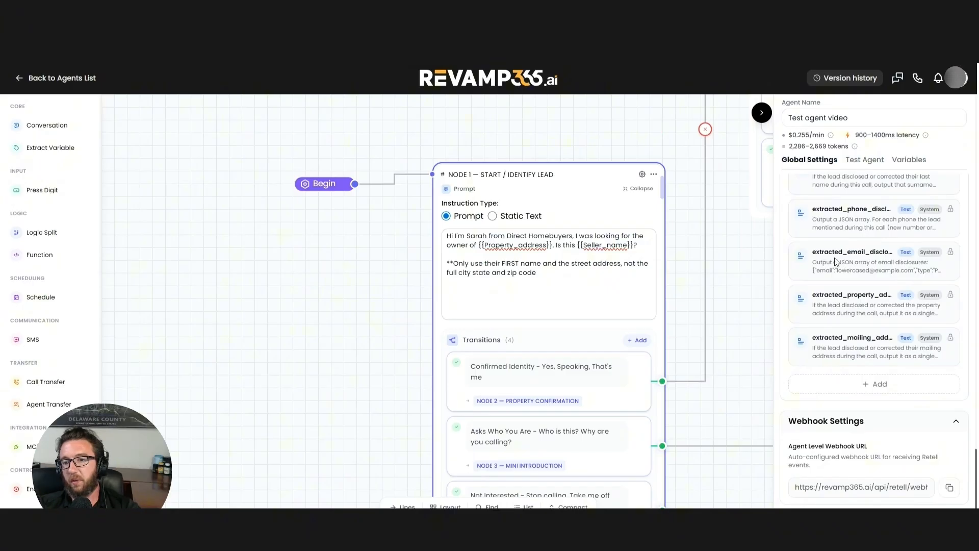
pyautogui.click(888, 385)
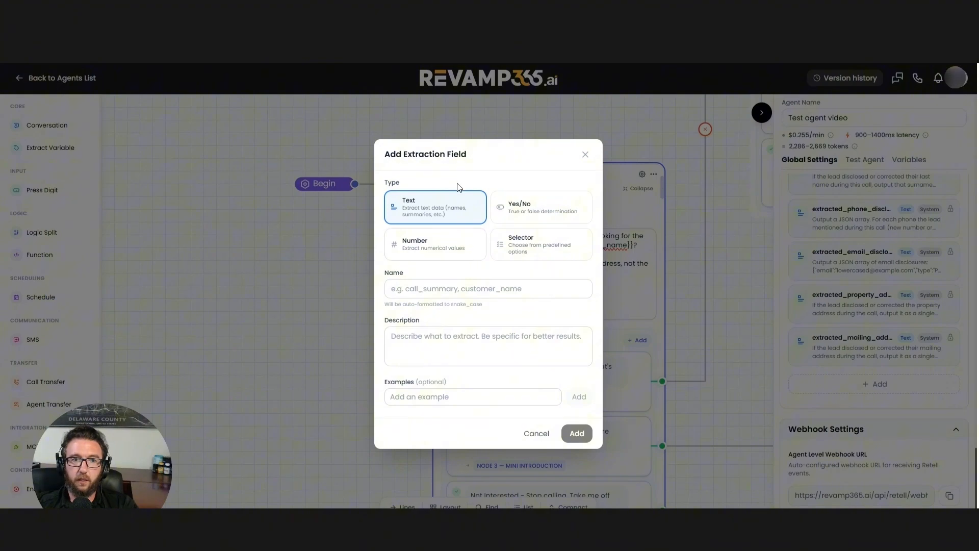
pyautogui.click(529, 209)
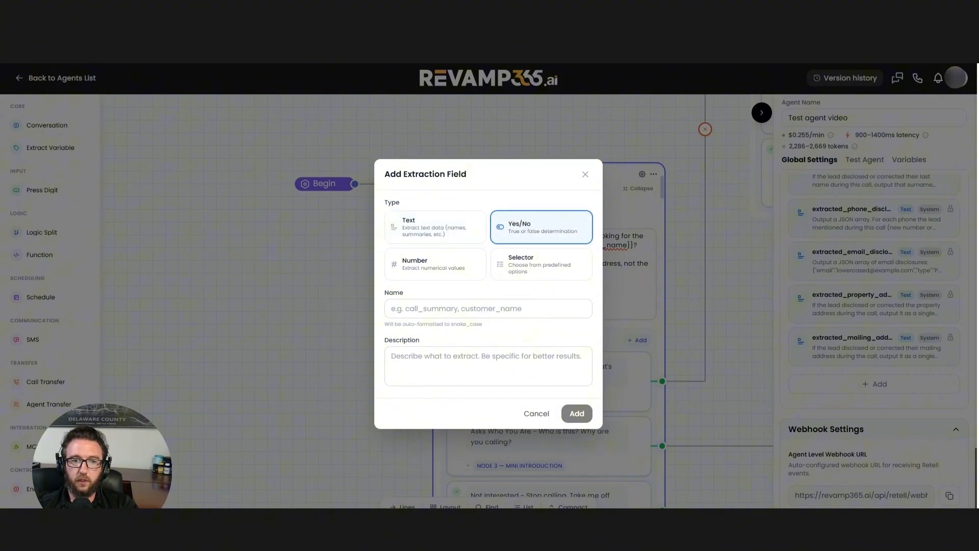
pyautogui.click(460, 309)
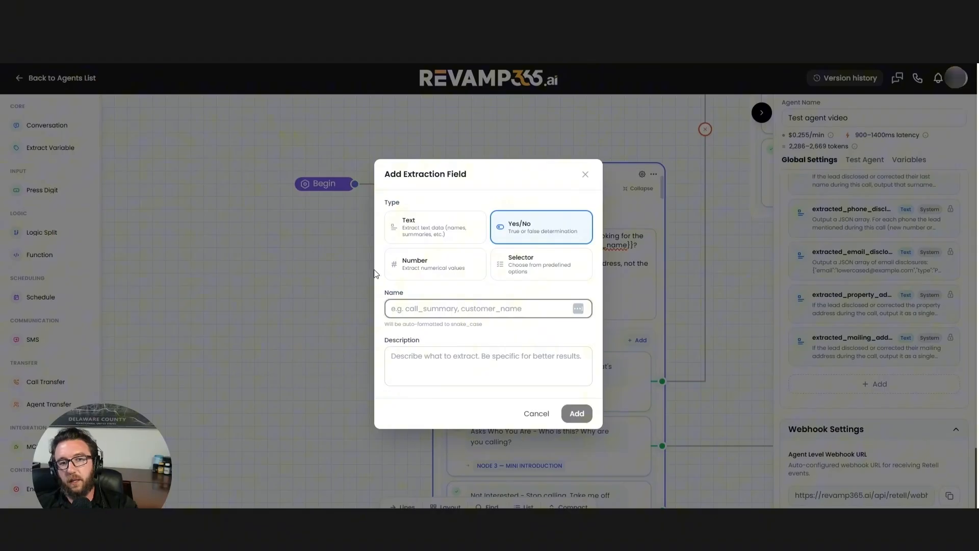
pyautogui.click(445, 373)
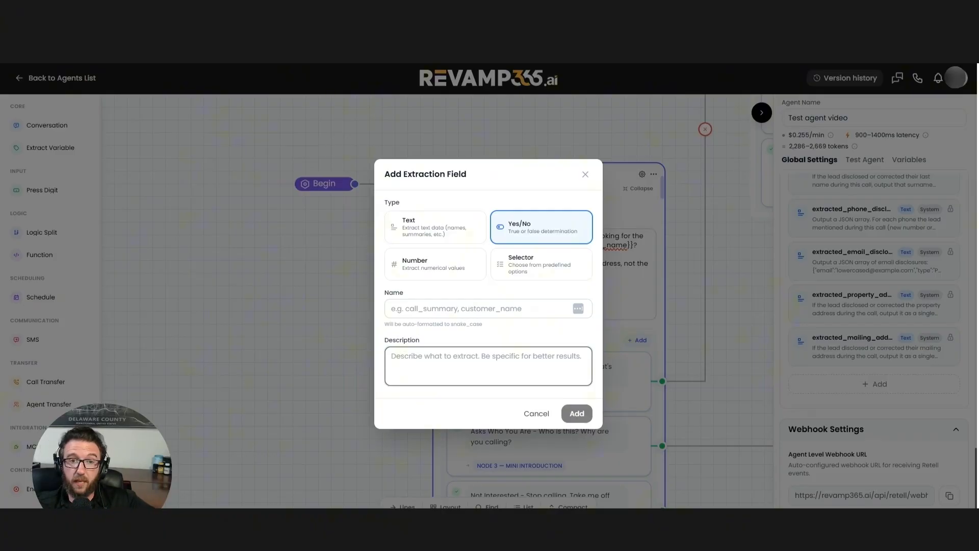
pyautogui.click(585, 174)
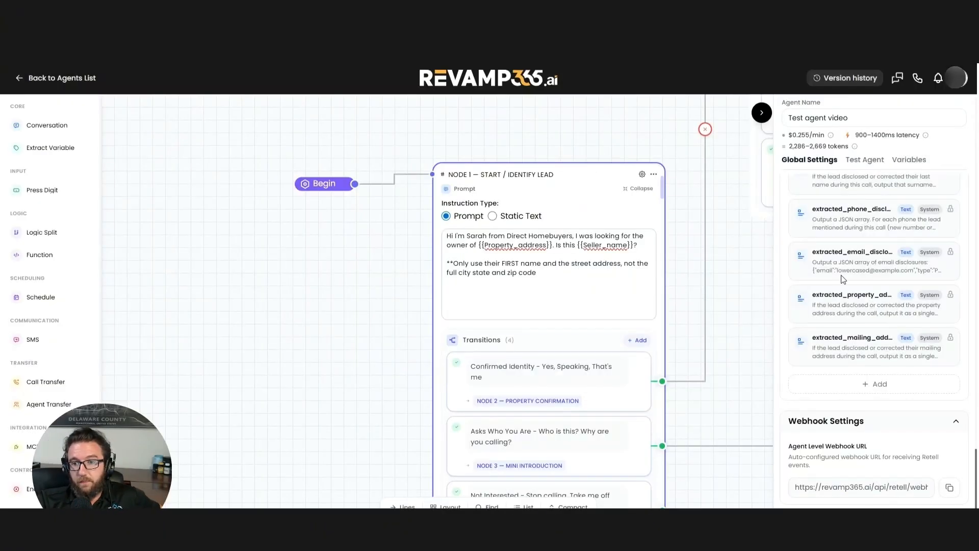
# Review the Webhook Settings and leave the agent editor for the agents list without saving the changes.
pyautogui.scroll(-1, 843, 278)
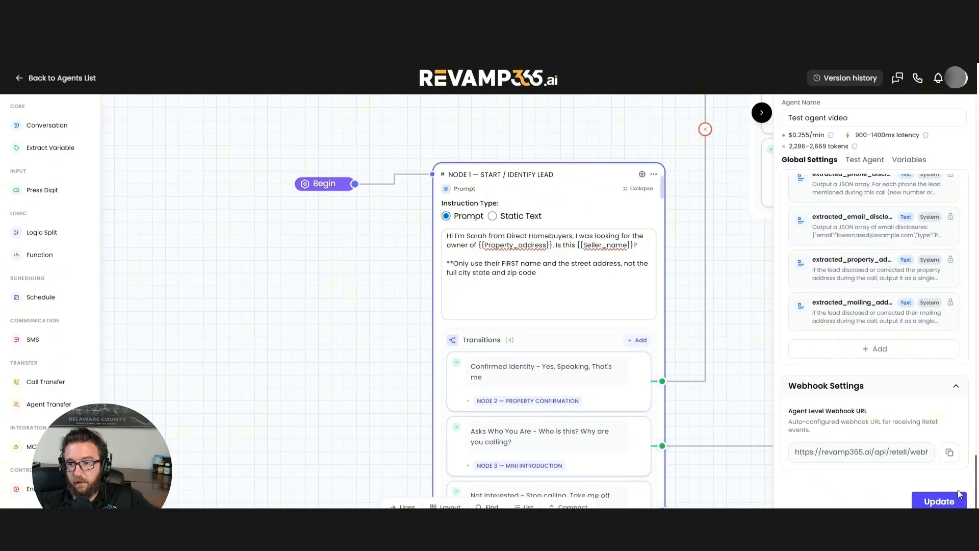
pyautogui.scroll(-4, 722, 279)
pyautogui.moveTo(722, 274); pyautogui.dragTo(496, 344)
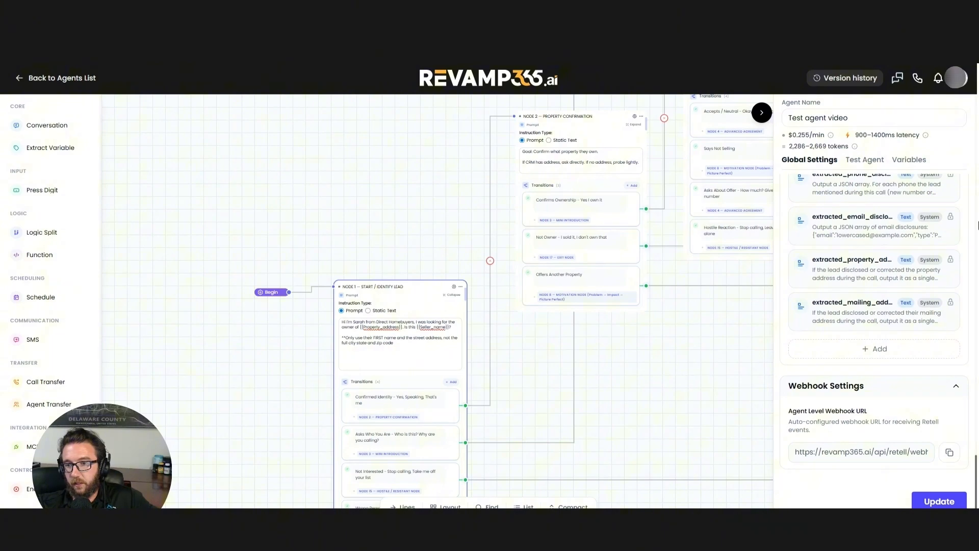
pyautogui.click(855, 75)
pyautogui.click(479, 169)
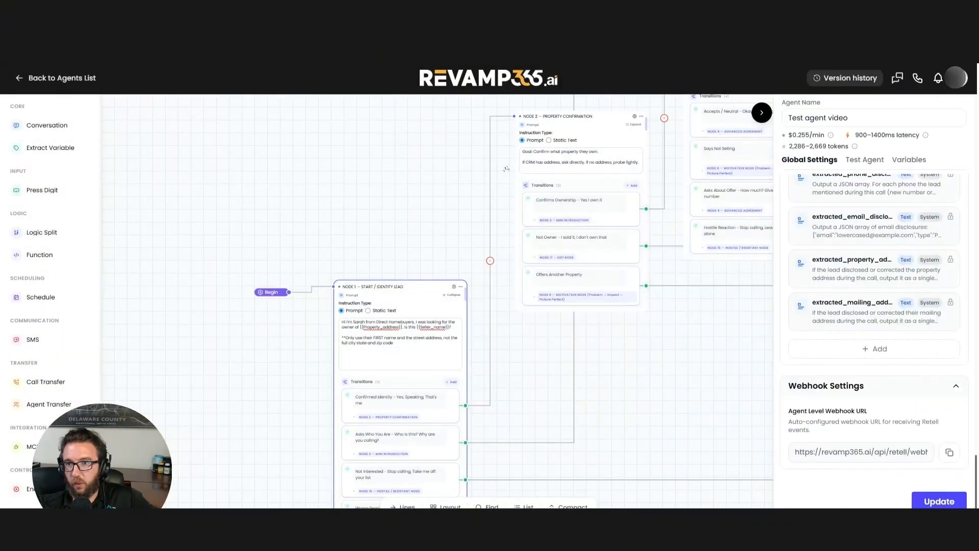
pyautogui.click(66, 83)
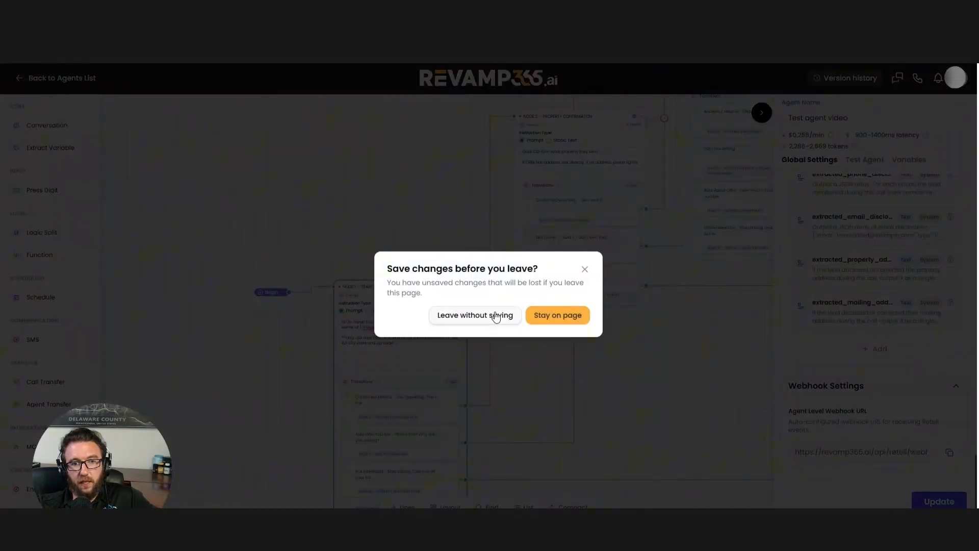
pyautogui.click(496, 316)
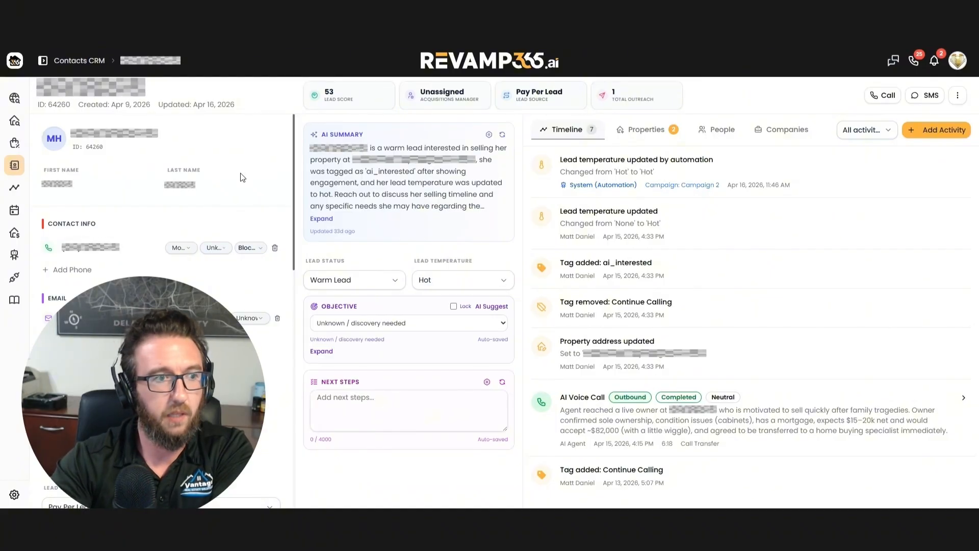
# Open the completed outbound AI Voice Call from the contact's timeline and play its recording with Live Caption turned off.
pyautogui.click(593, 406)
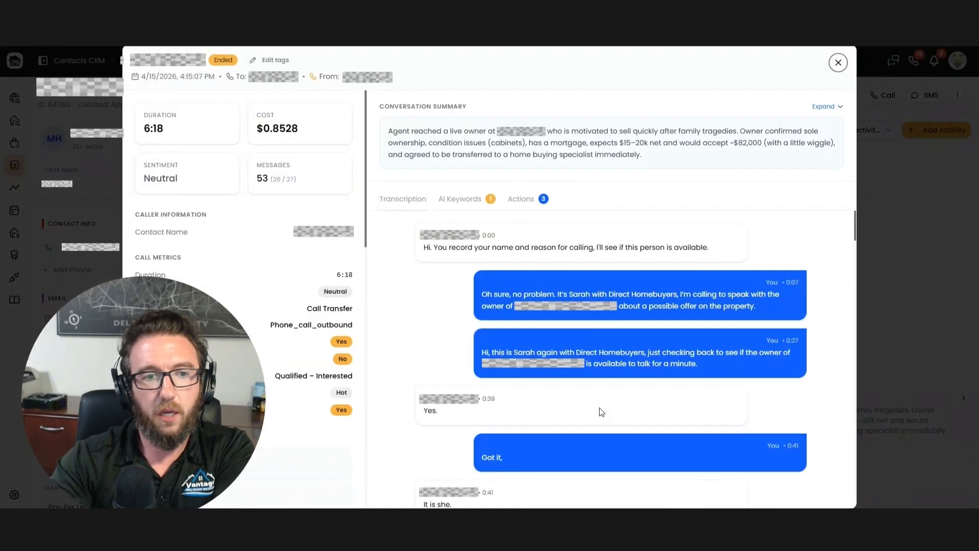
pyautogui.scroll(-8, 323, 322)
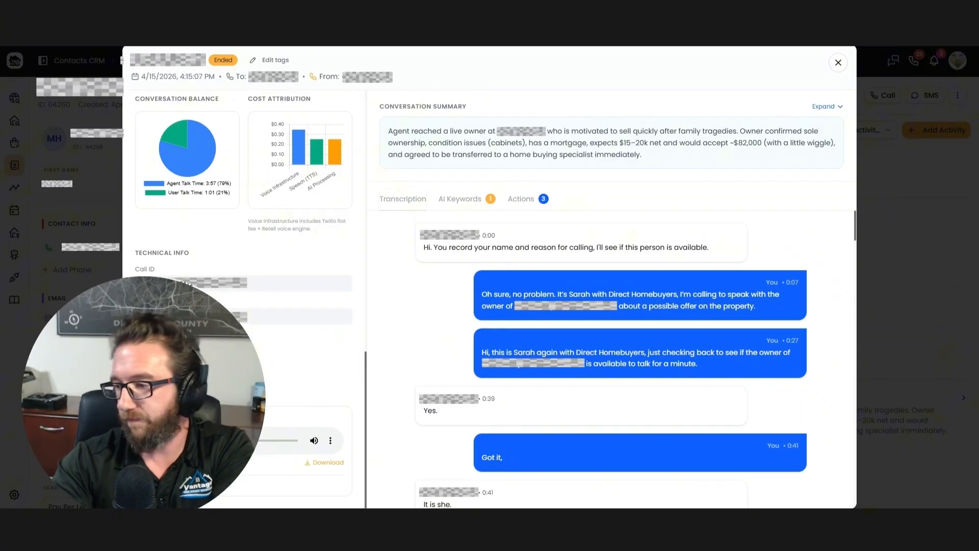
pyautogui.moveTo(600, 376)
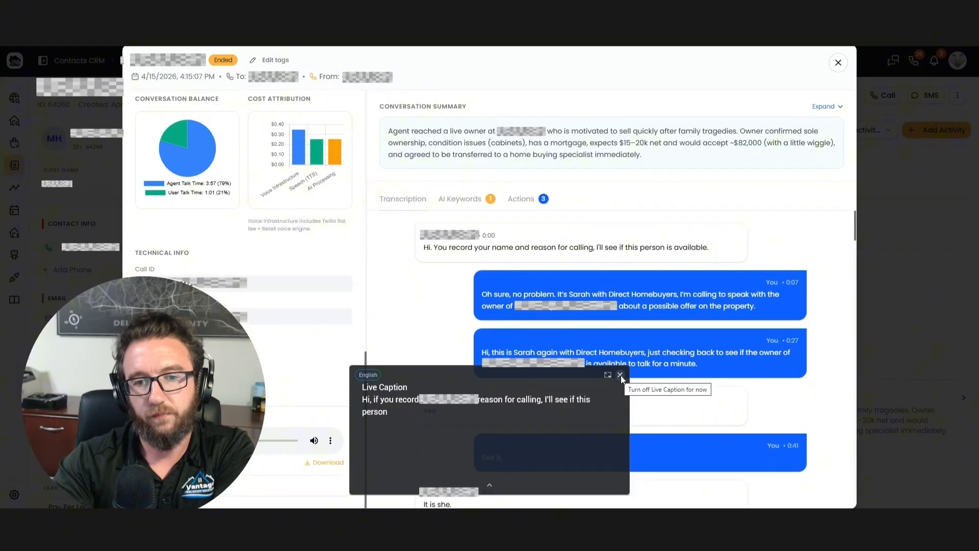
pyautogui.click(620, 375)
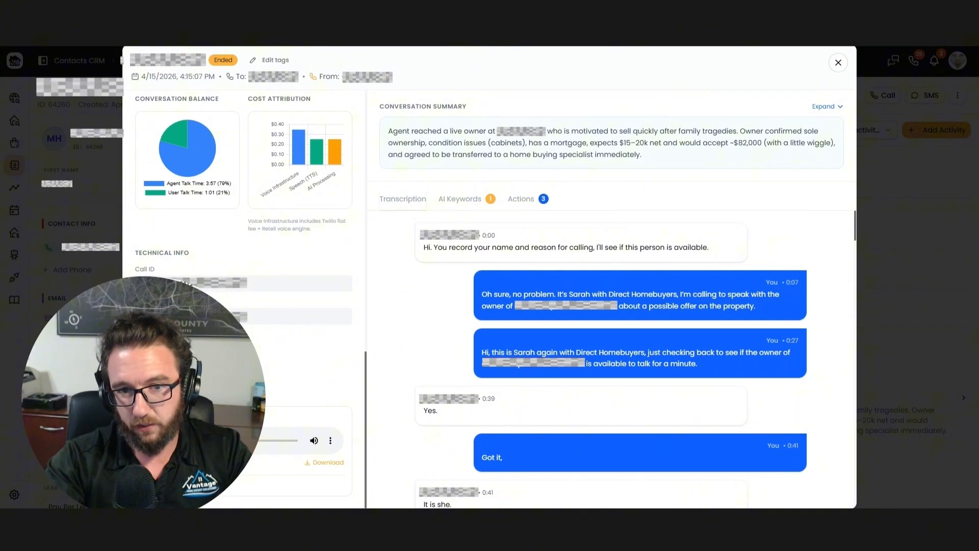
# Follow the call transcription from the call-screening greeting through the owner and property confirmation to the agent's request to ask questions.
pyautogui.tripleClick(489, 248)
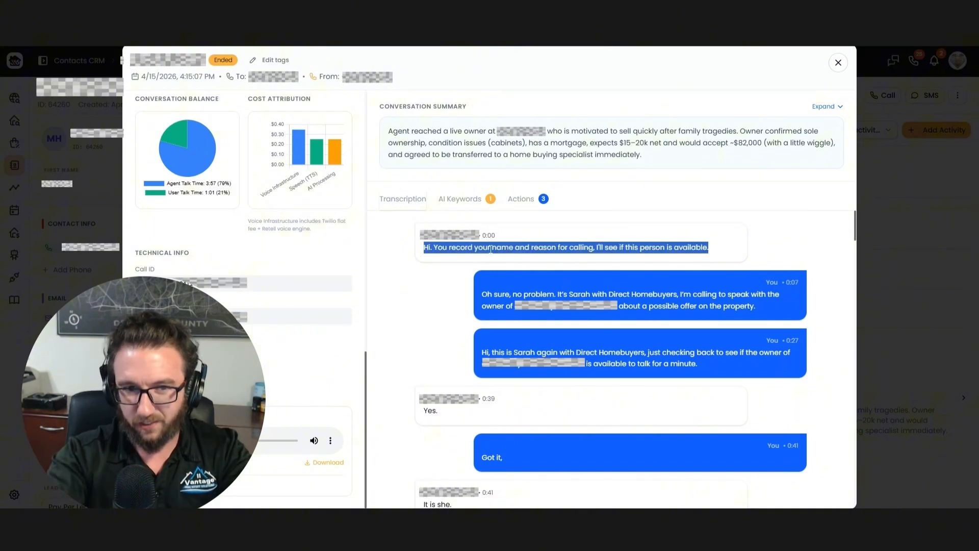
pyautogui.click(491, 248)
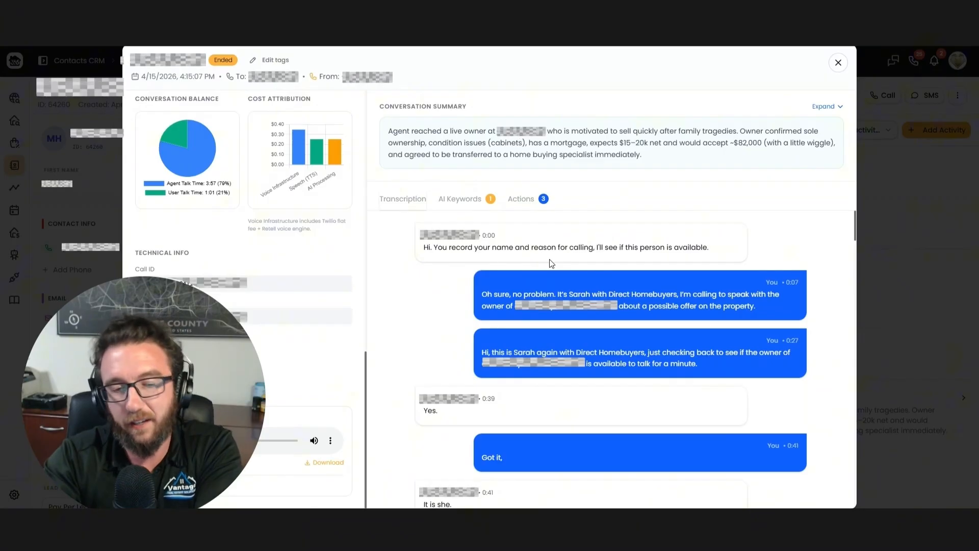
pyautogui.scroll(-3, 456, 321)
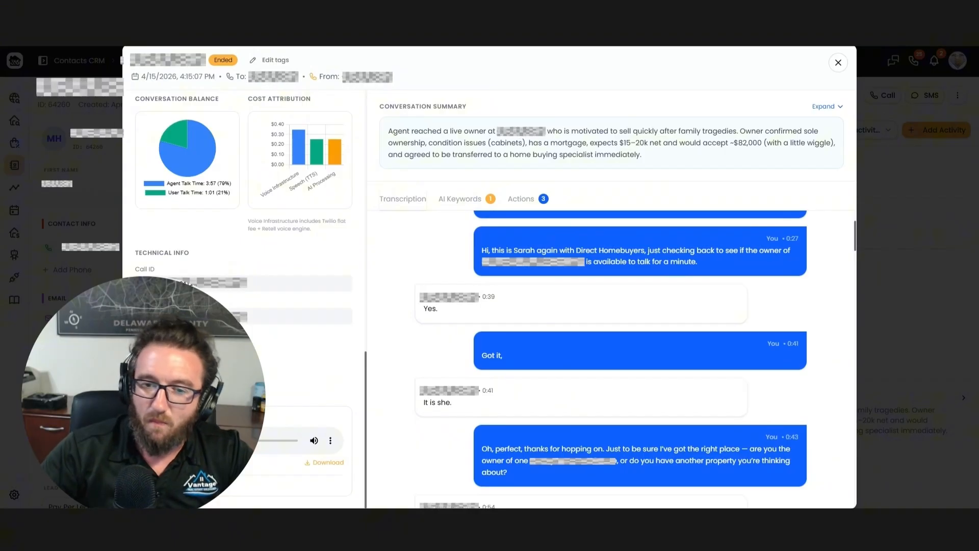
pyautogui.scroll(-3, 560, 349)
pyautogui.scroll(-1, 560, 350)
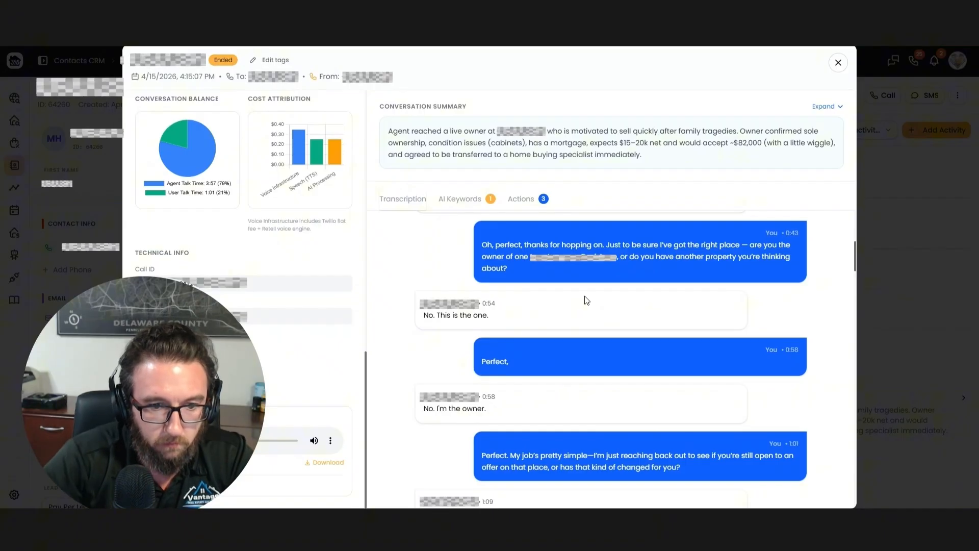
pyautogui.scroll(-3, 580, 339)
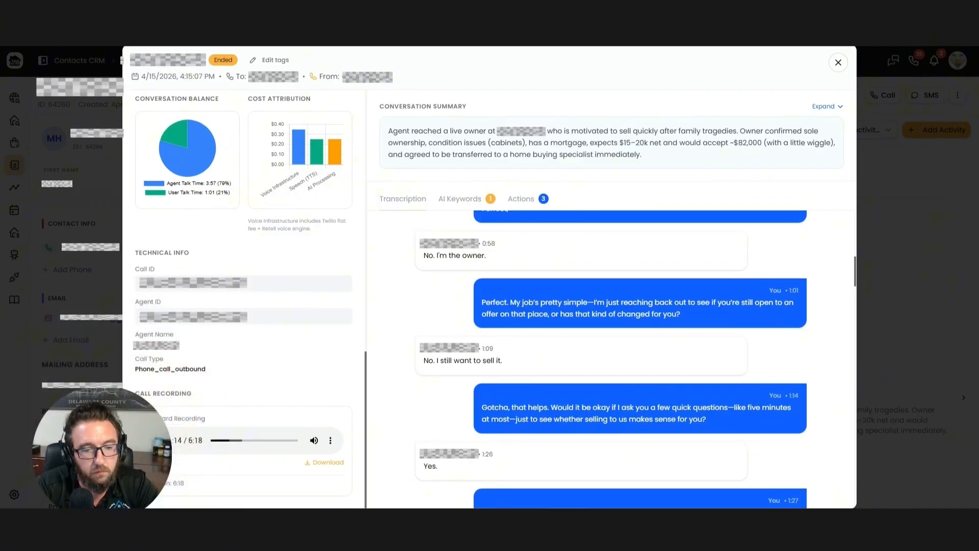
pyautogui.scroll(-1, 573, 399)
pyautogui.scroll(-1, 572, 399)
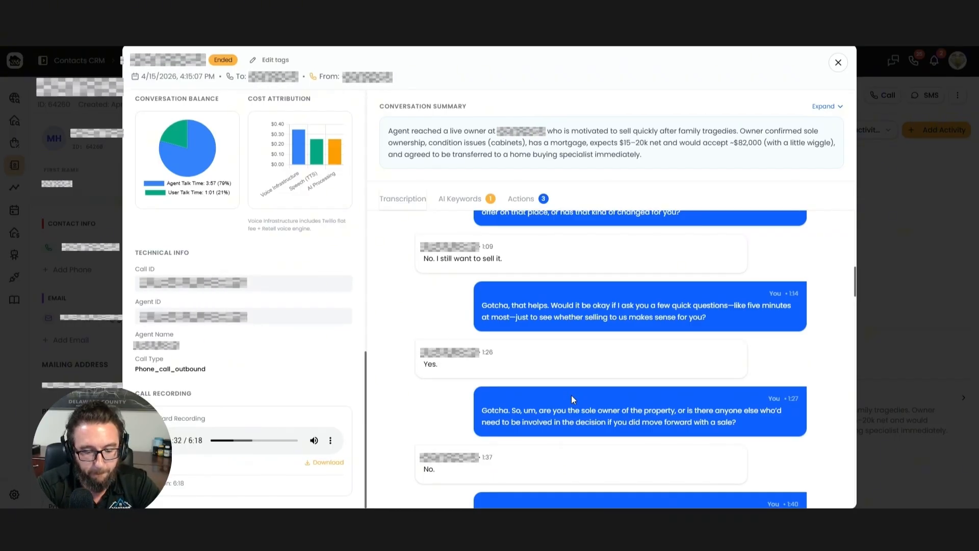
# Examine the agent's qualifying questions about sole ownership, openness to an offer, property condition and reason for selling.
pyautogui.scroll(-2, 571, 395)
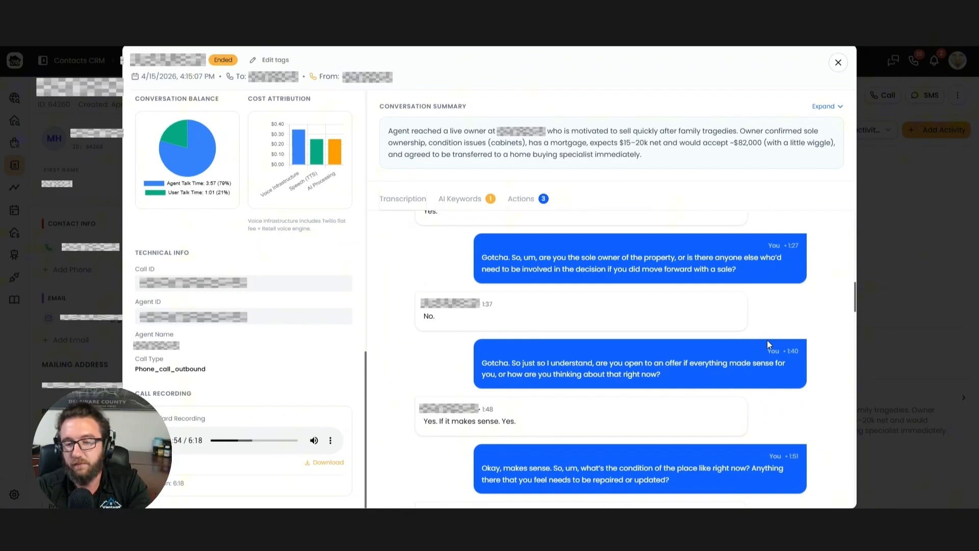
pyautogui.scroll(-2, 767, 340)
pyautogui.scroll(-1, 806, 310)
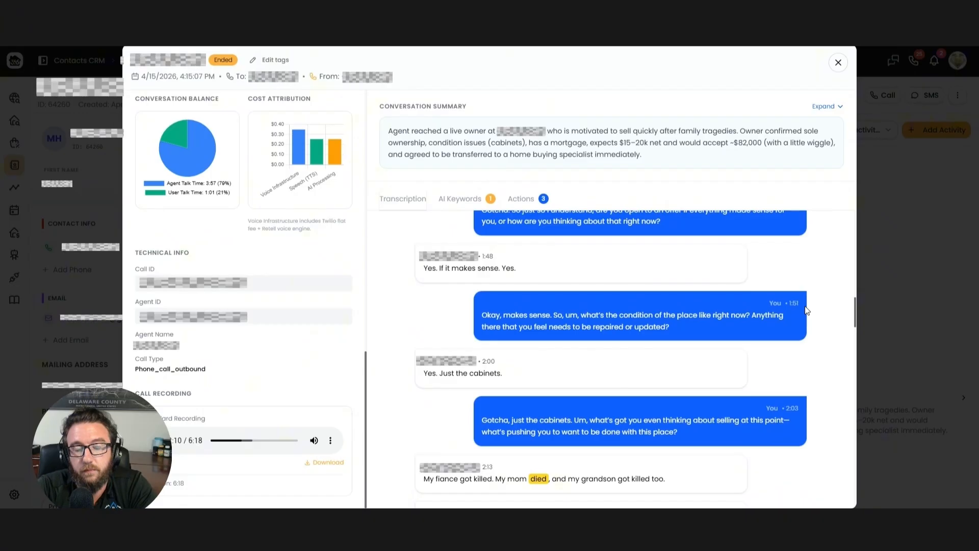
pyautogui.scroll(-2, 806, 311)
pyautogui.scroll(-2, 806, 310)
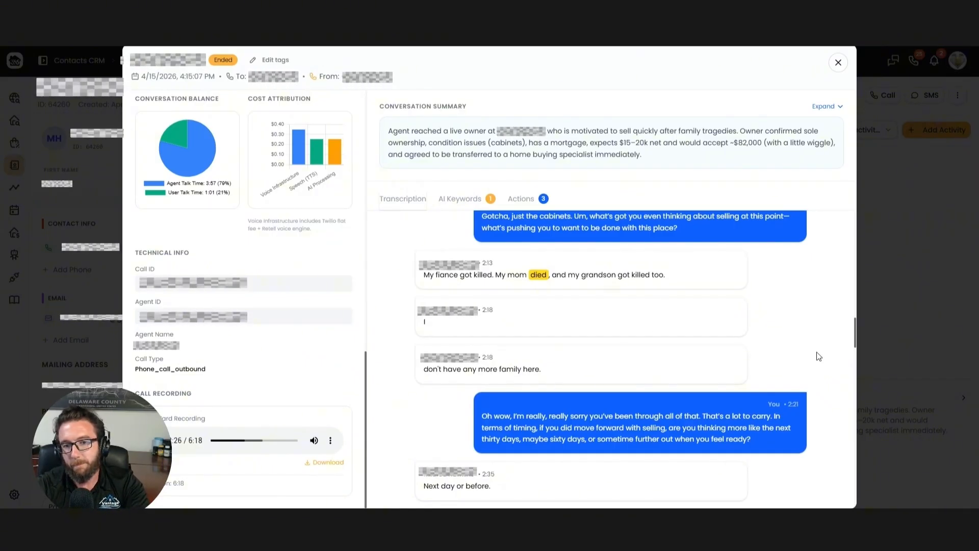
# Examine the agent's sympathetic reply at 2:21 and how it moves on to the selling-timeline question.
pyautogui.scroll(-3, 806, 360)
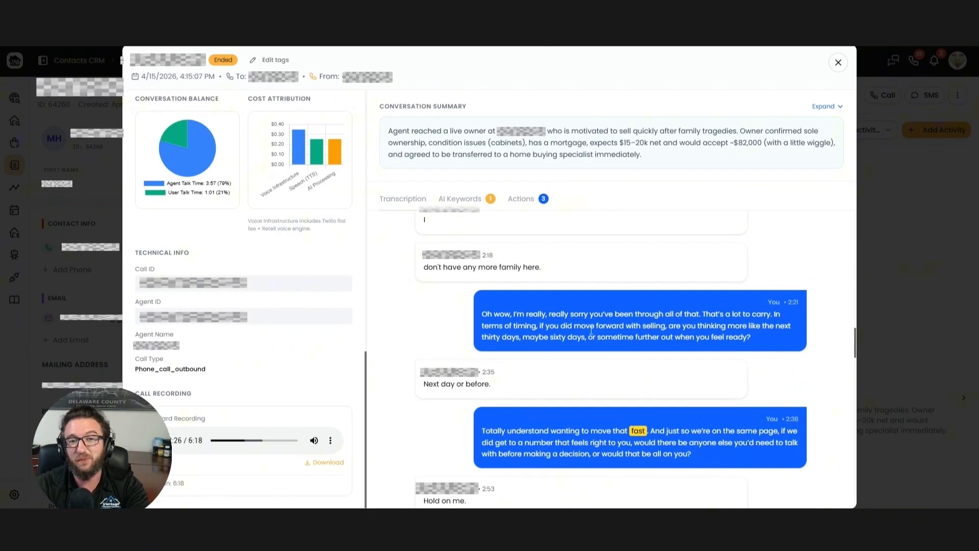
pyautogui.moveTo(484, 311); pyautogui.dragTo(571, 312)
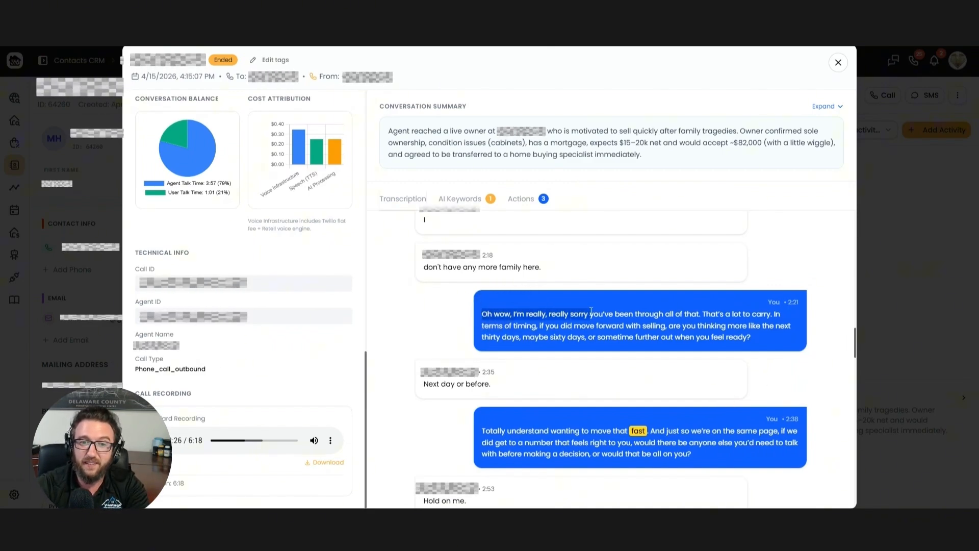
pyautogui.click(592, 313)
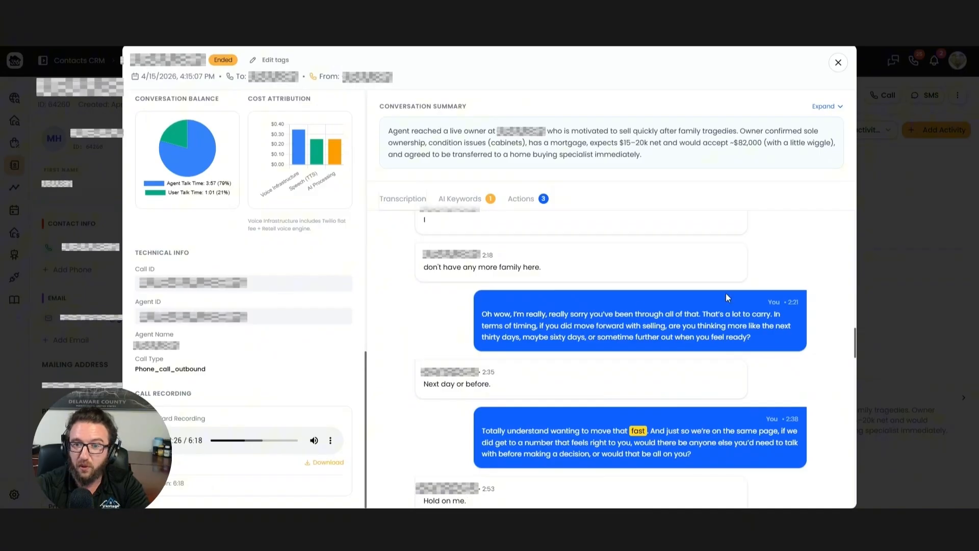
pyautogui.moveTo(700, 313); pyautogui.dragTo(771, 313)
pyautogui.click(771, 313)
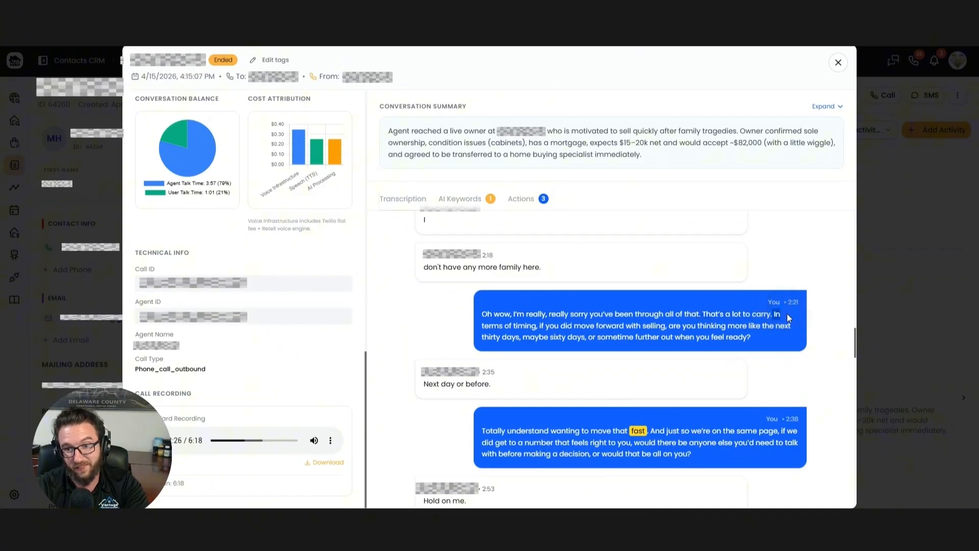
pyautogui.moveTo(780, 328); pyautogui.dragTo(781, 341)
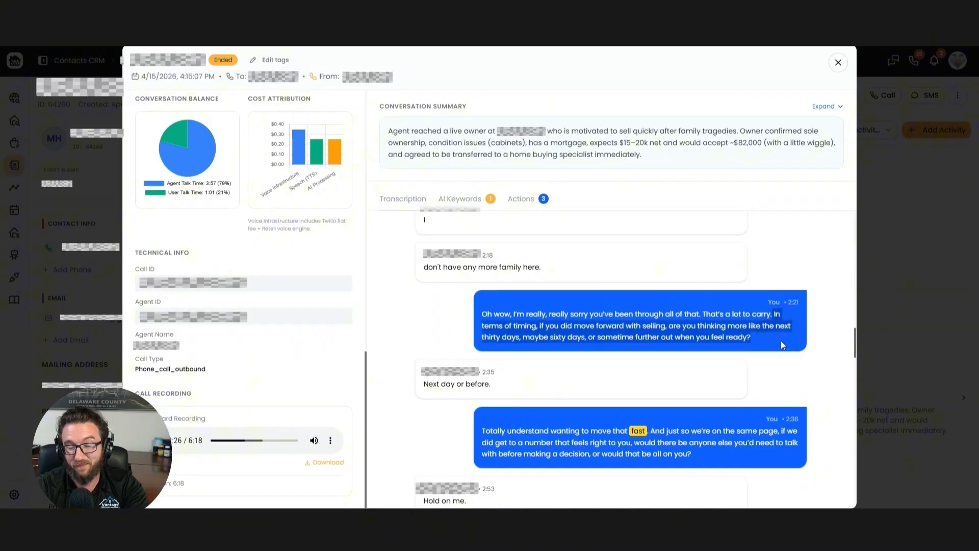
pyautogui.click(769, 341)
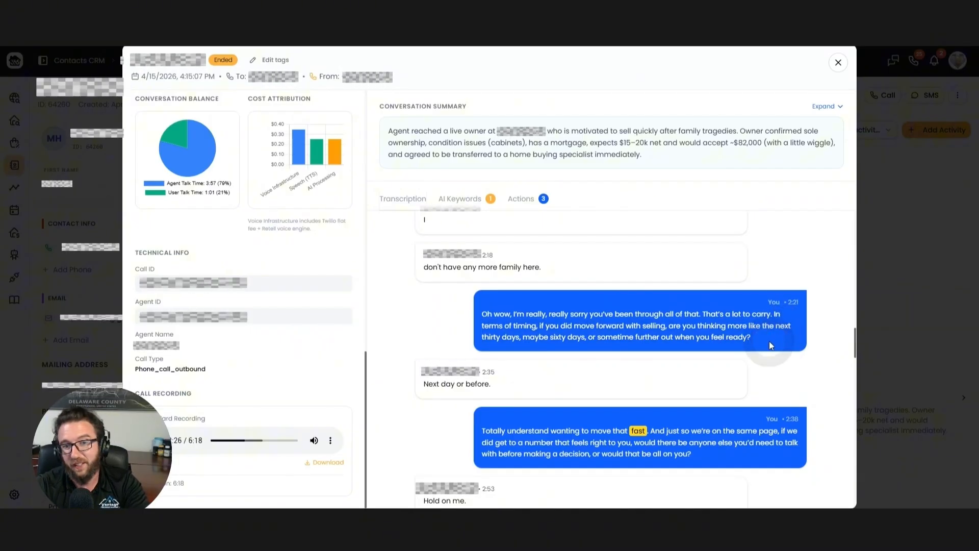
# Follow the call transcription through the agent's questions about selling timeline, other decision makers, readiness to proceed and the mortgage.
pyautogui.scroll(-1, 769, 341)
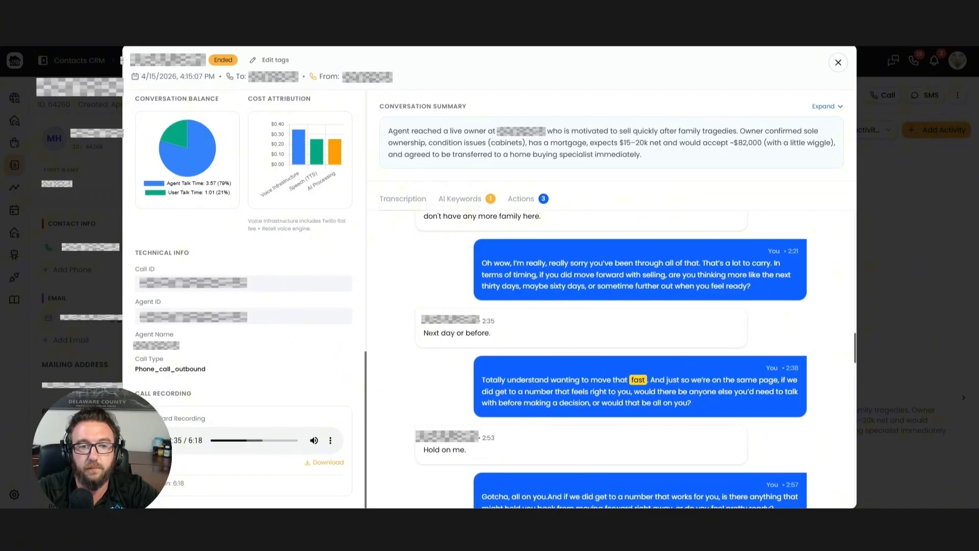
pyautogui.doubleClick(448, 332)
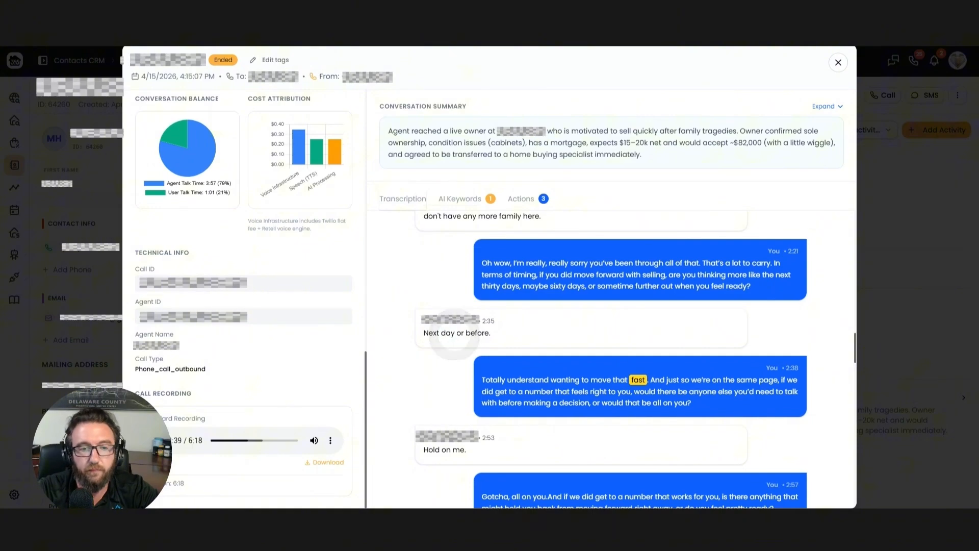
pyautogui.scroll(-2, 611, 357)
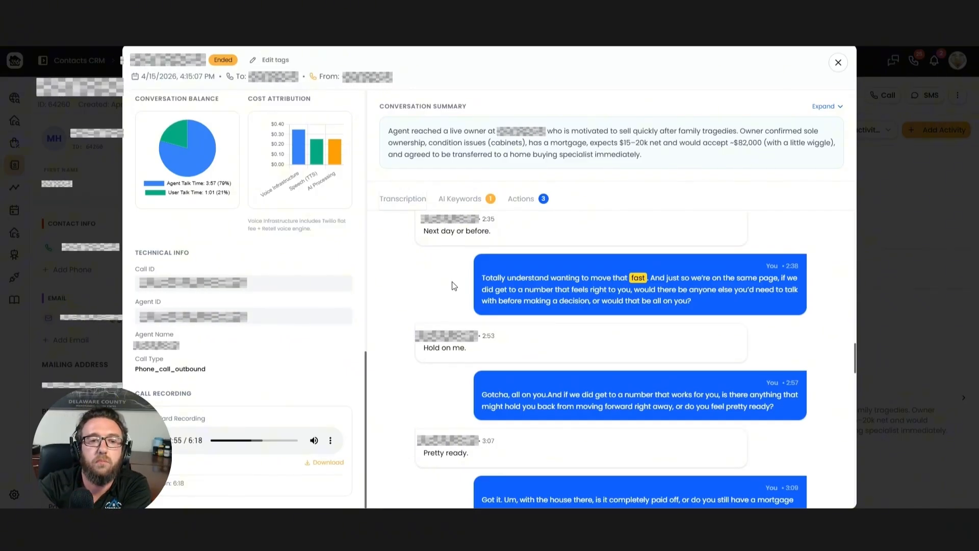
pyautogui.scroll(-1, 453, 285)
pyautogui.scroll(-2, 424, 286)
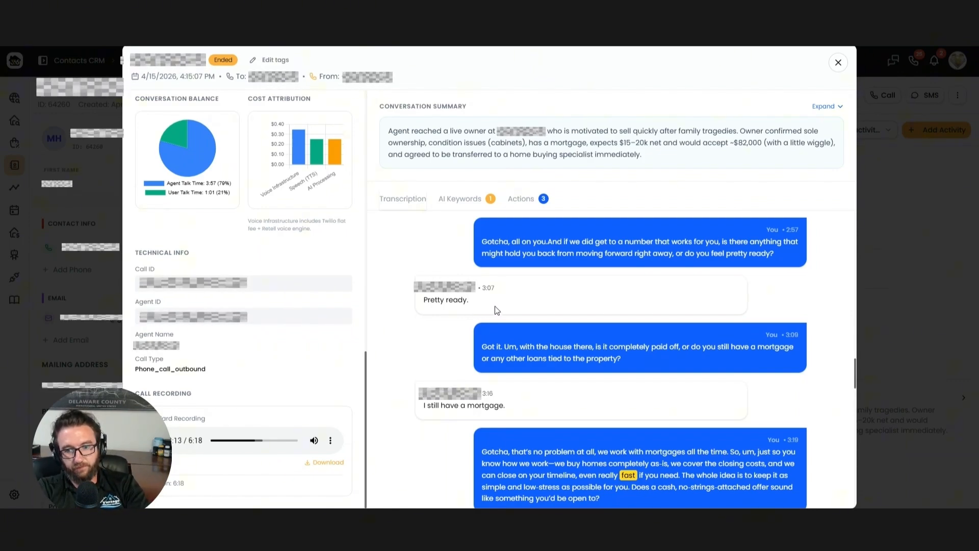
pyautogui.scroll(-1, 561, 321)
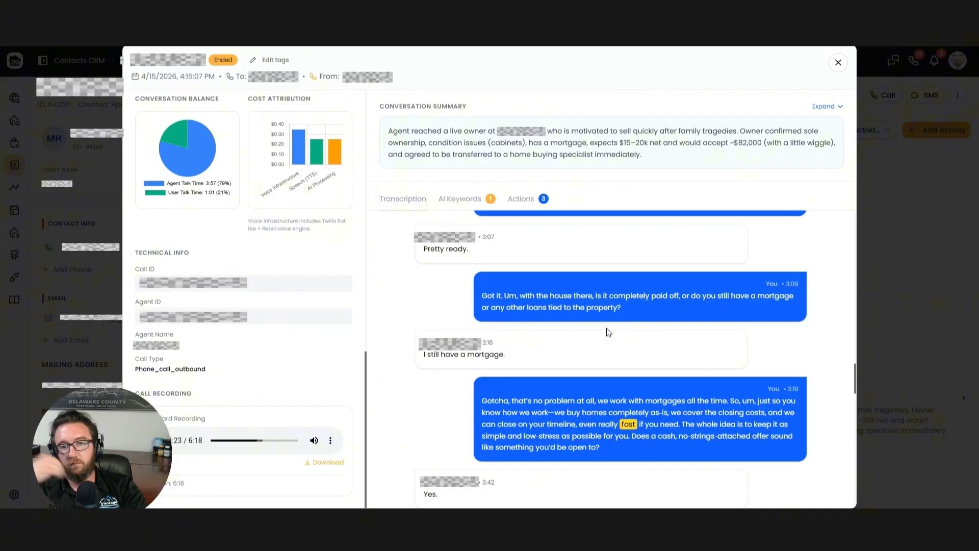
pyautogui.scroll(-2, 612, 331)
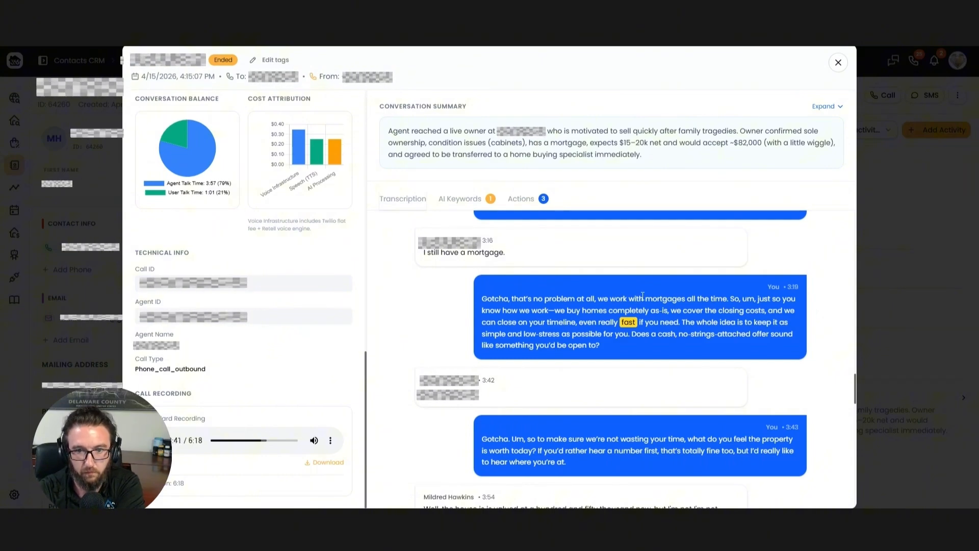
# Follow the transcription from the cash-offer question through the price negotiation to the offered transfer to a home buying specialist.
pyautogui.scroll(-1, 642, 296)
pyautogui.scroll(-1, 642, 296)
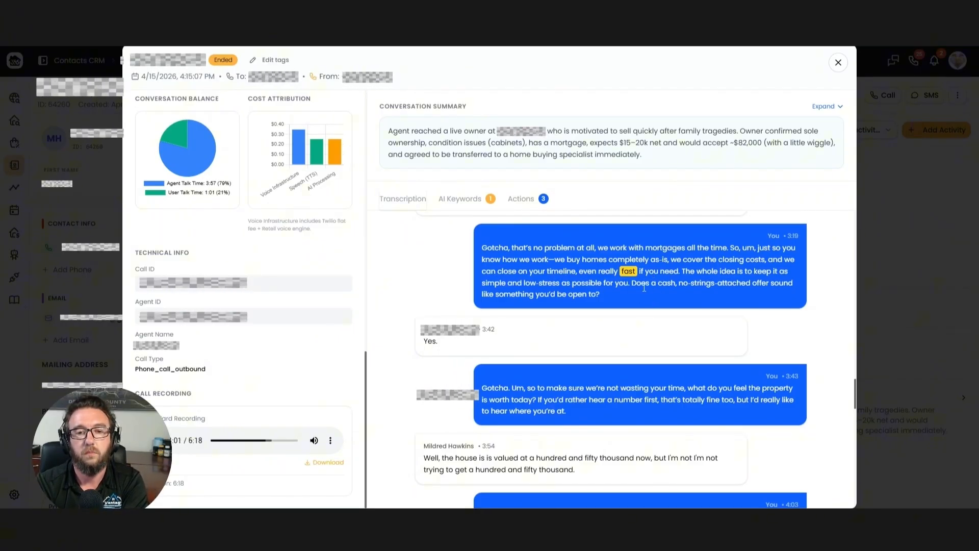
pyautogui.scroll(-4, 644, 288)
pyautogui.scroll(-1, 644, 295)
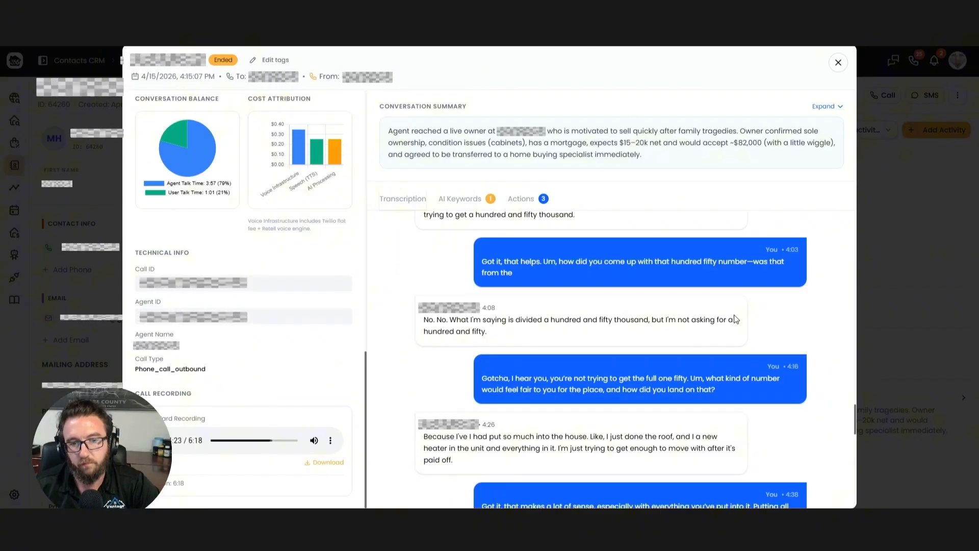
pyautogui.scroll(-3, 482, 305)
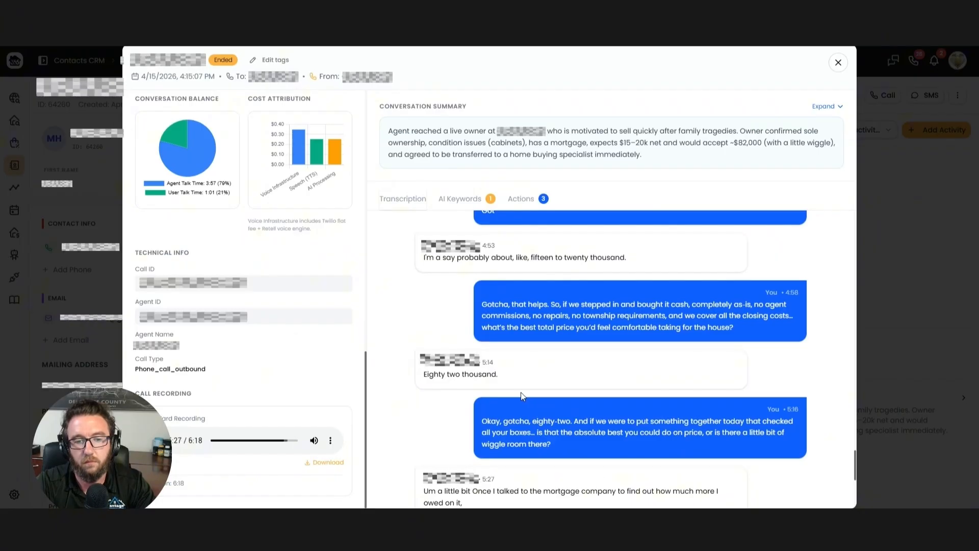
pyautogui.scroll(-1, 571, 405)
pyautogui.scroll(-3, 571, 406)
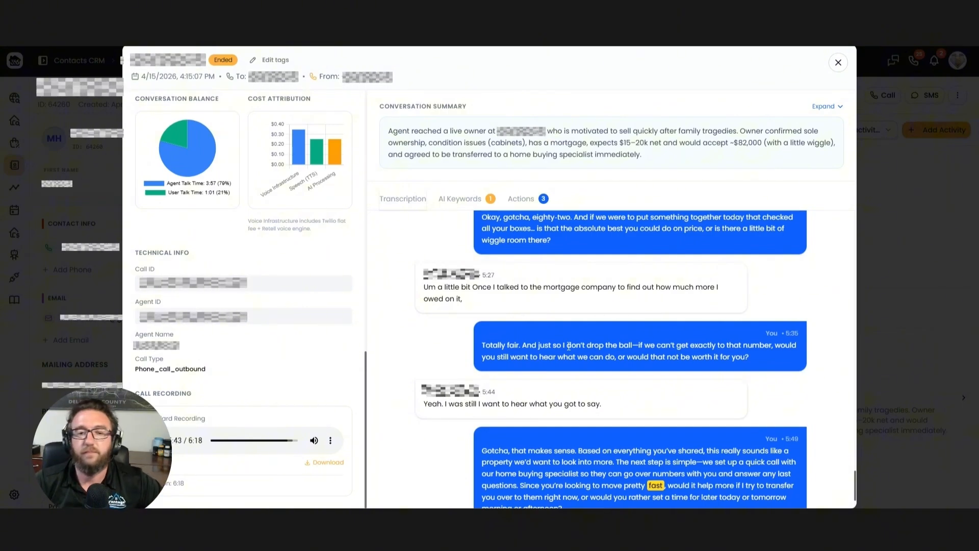
pyautogui.scroll(-2, 560, 322)
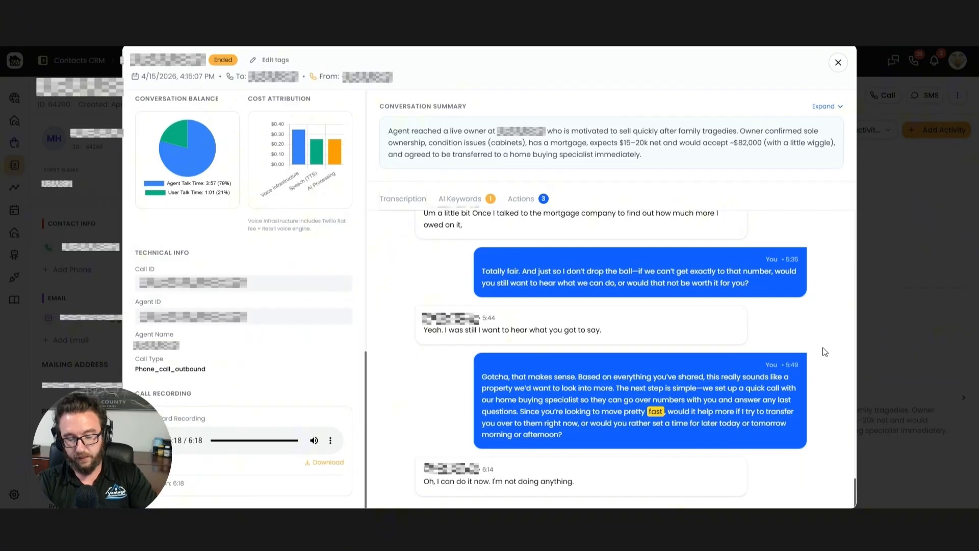
# Revisit the price discussion from the seller's 3:54 valuation reply through to the last message of the call.
pyautogui.click(707, 152)
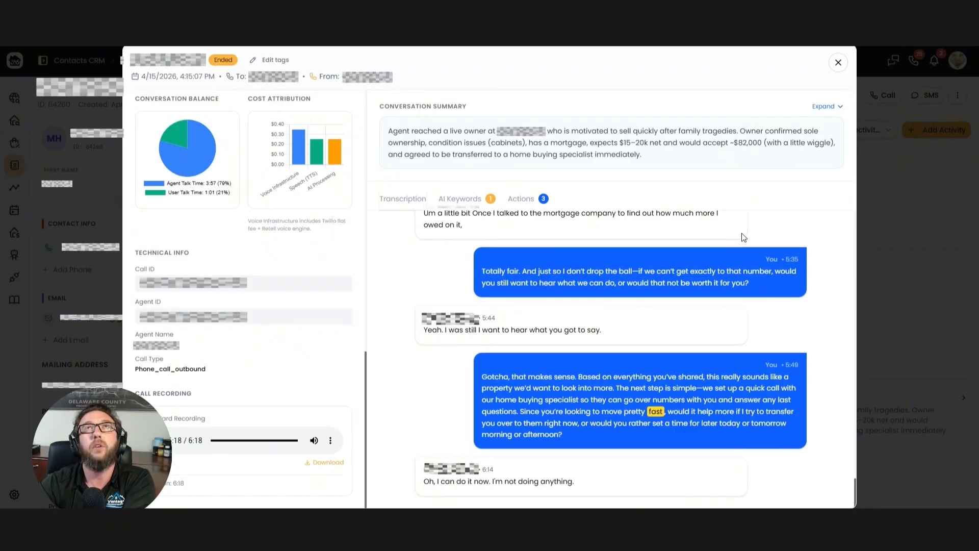
pyautogui.scroll(15, 743, 237)
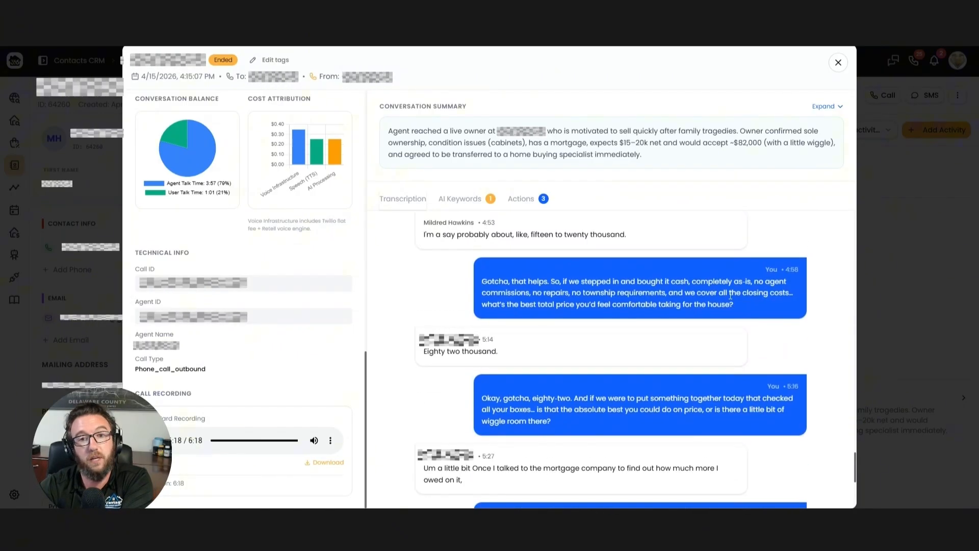
pyautogui.scroll(1, 735, 322)
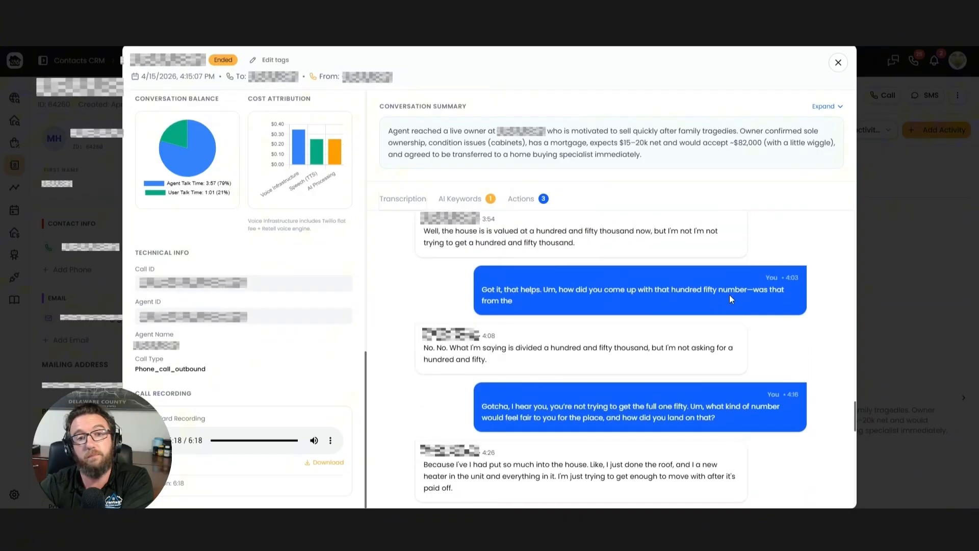
pyautogui.scroll(-1, 735, 321)
pyautogui.scroll(-10, 735, 321)
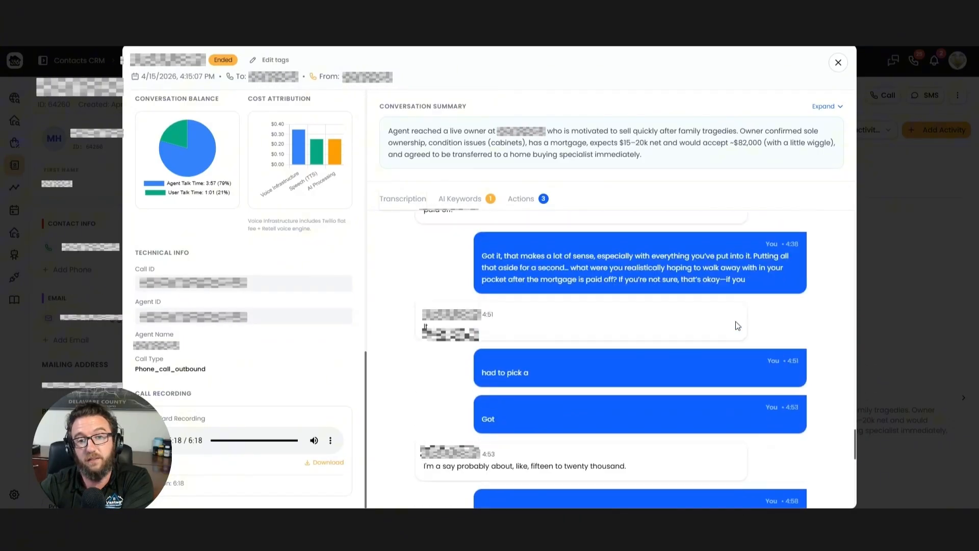
pyautogui.scroll(-5, 735, 321)
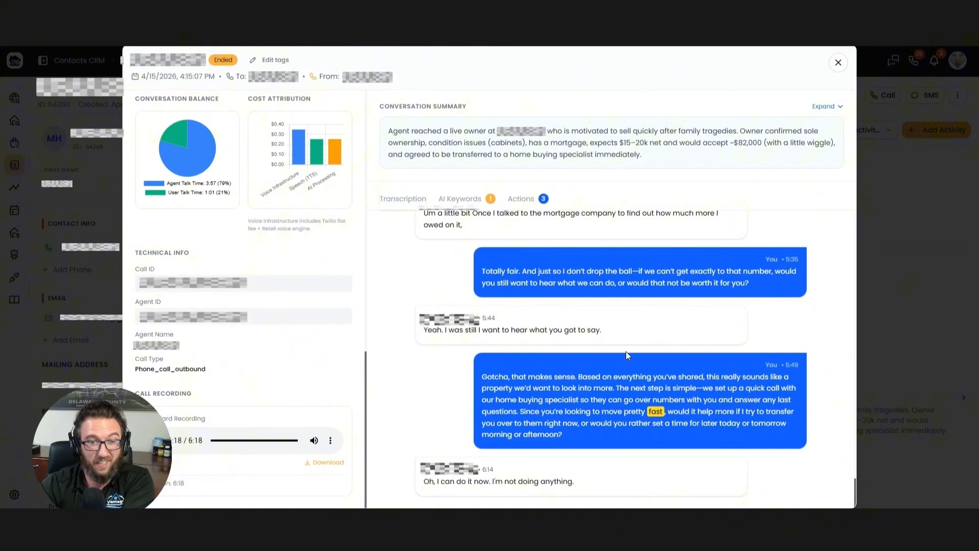
# Examine the agent's total-price question at 4:58 and the seller's replies at 5:14 and 5:27.
pyautogui.scroll(3, 555, 349)
pyautogui.scroll(3, 552, 359)
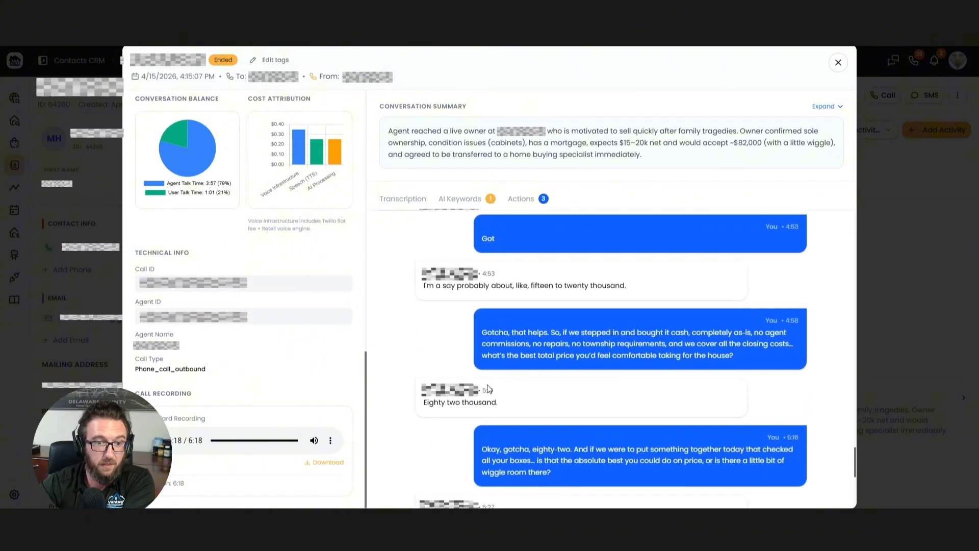
pyautogui.moveTo(429, 402); pyautogui.dragTo(491, 402)
pyautogui.click(630, 328)
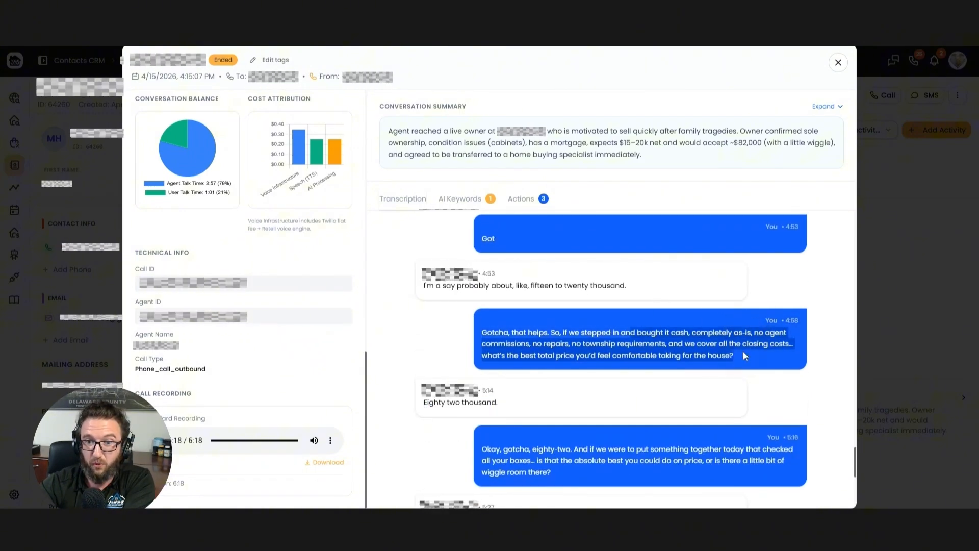
pyautogui.doubleClick(455, 402)
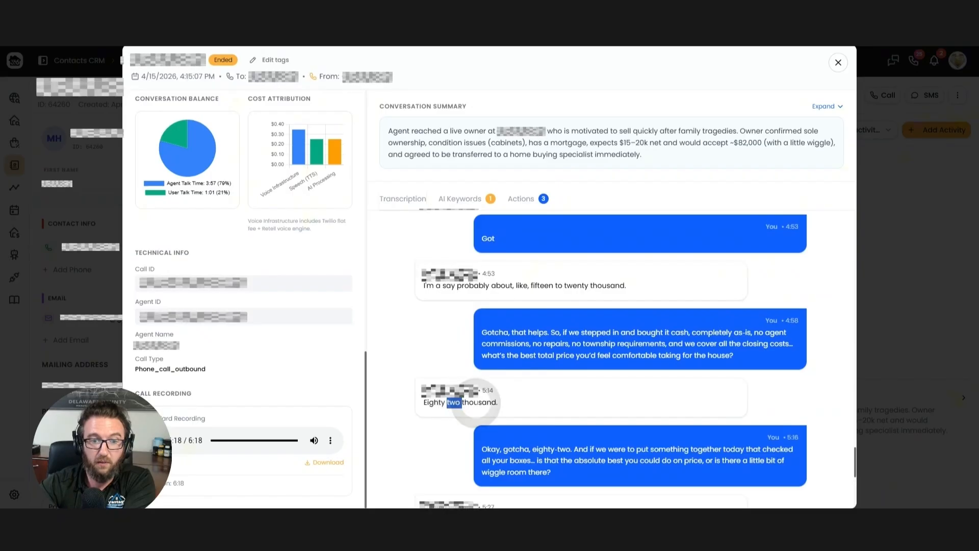
pyautogui.scroll(-4, 454, 402)
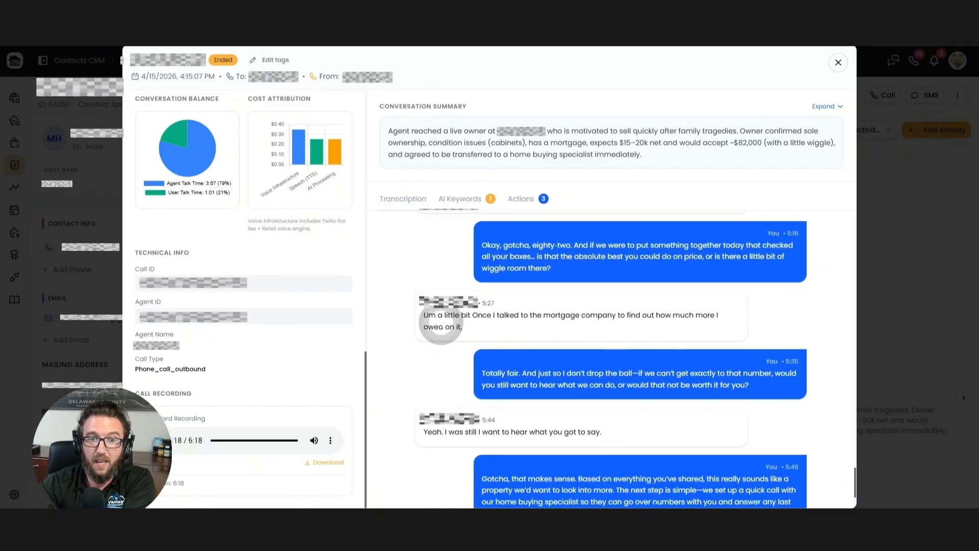
pyautogui.tripleClick(441, 324)
pyautogui.click(442, 323)
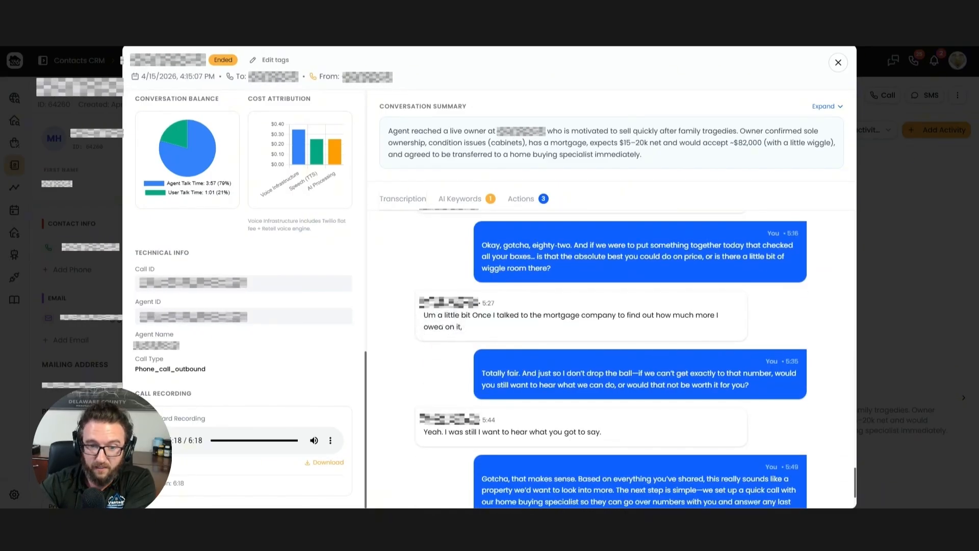
# Examine the agent's 5:35 question about still hearing an offer and the seller's 5:44 answer.
pyautogui.scroll(-2, 611, 357)
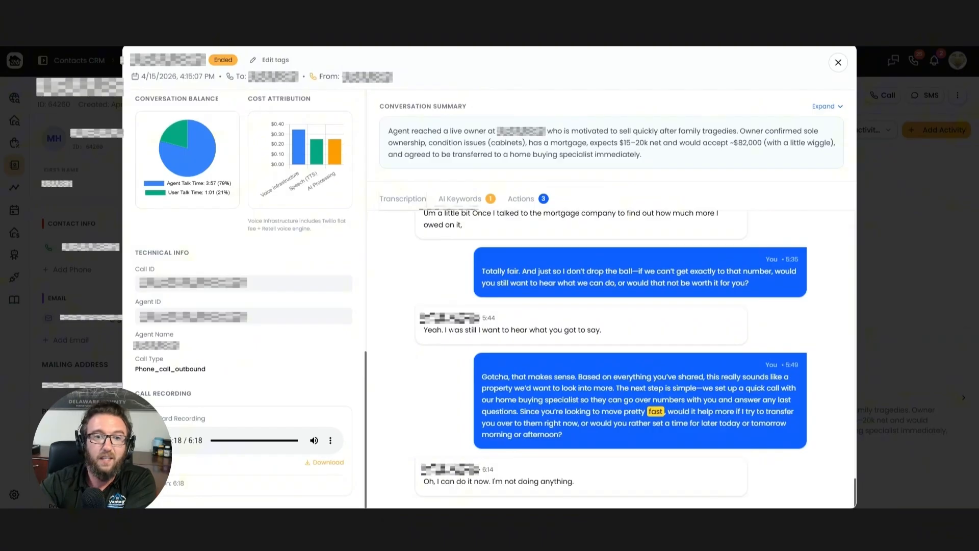
pyautogui.tripleClick(586, 286)
pyautogui.click(587, 289)
pyautogui.doubleClick(575, 328)
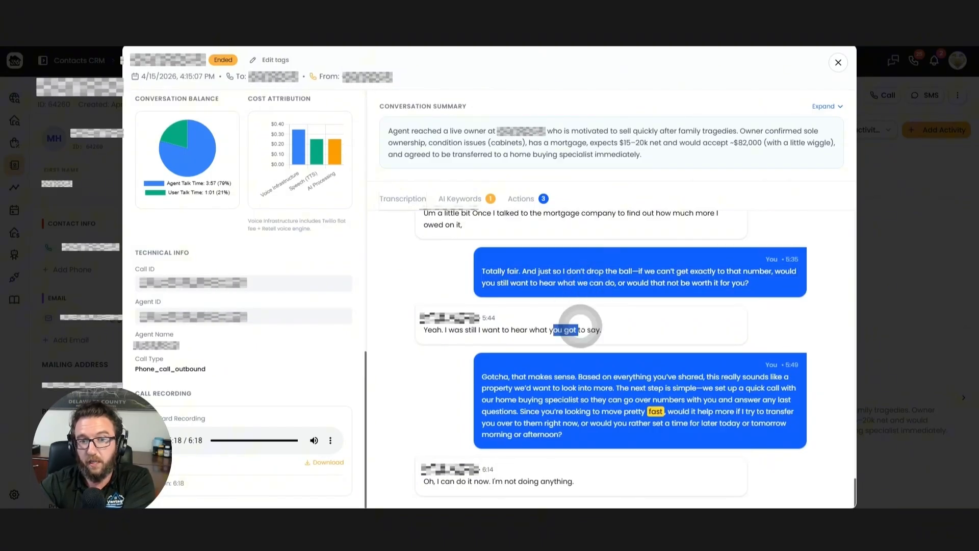
pyautogui.tripleClick(581, 328)
pyautogui.click(582, 330)
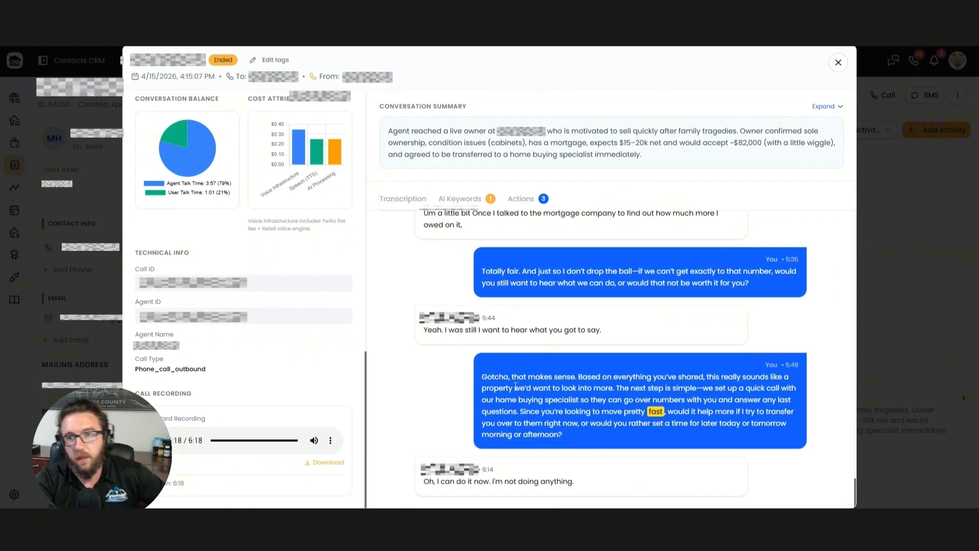
# Check the call's duration and cost in its summary figures and close the call details.
pyautogui.scroll(10, 342, 283)
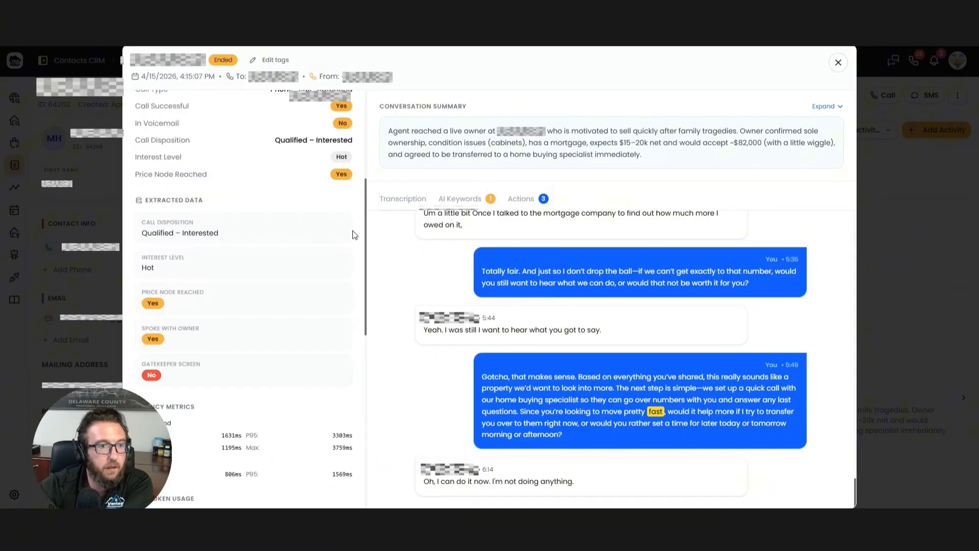
pyautogui.scroll(-10, 341, 283)
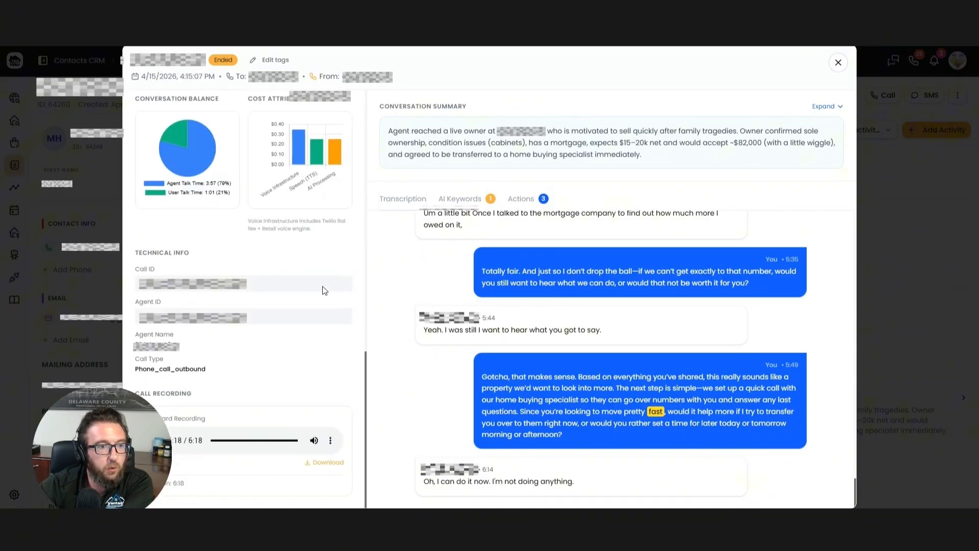
pyautogui.scroll(10, 326, 285)
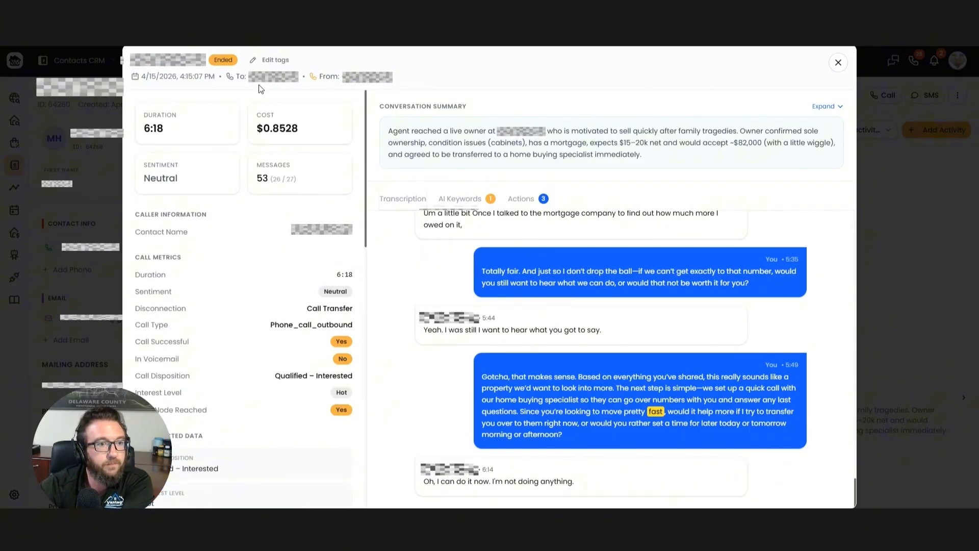
pyautogui.moveTo(196, 131); pyautogui.dragTo(145, 128)
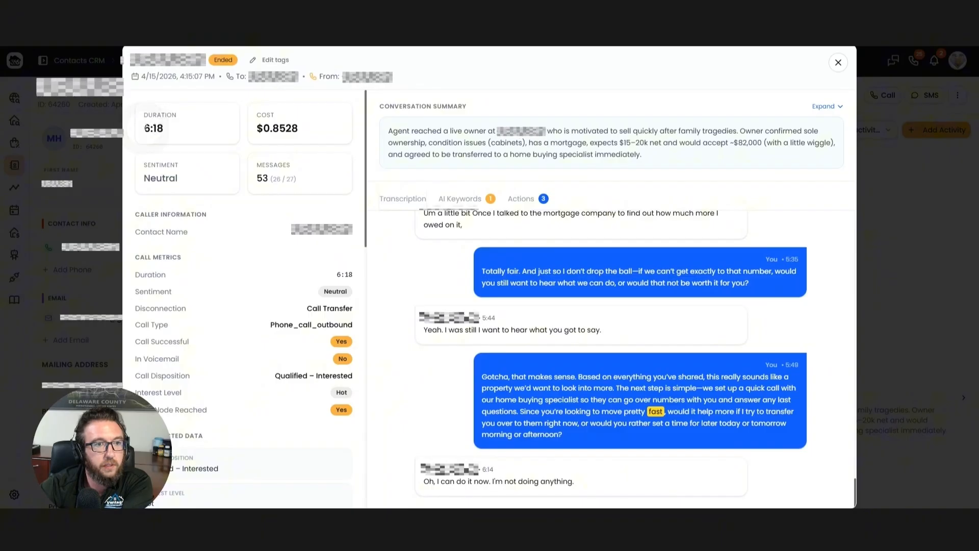
pyautogui.moveTo(257, 129); pyautogui.dragTo(337, 135)
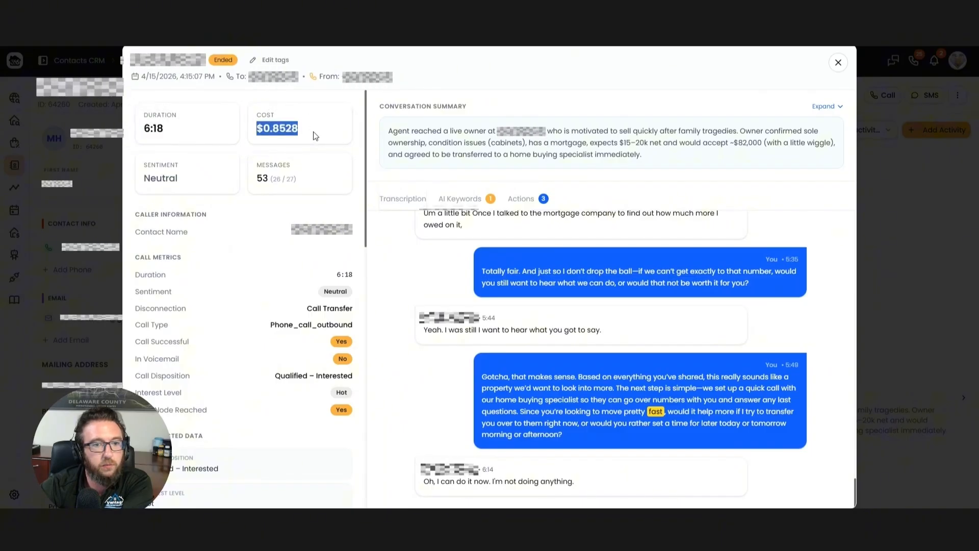
pyautogui.click(315, 136)
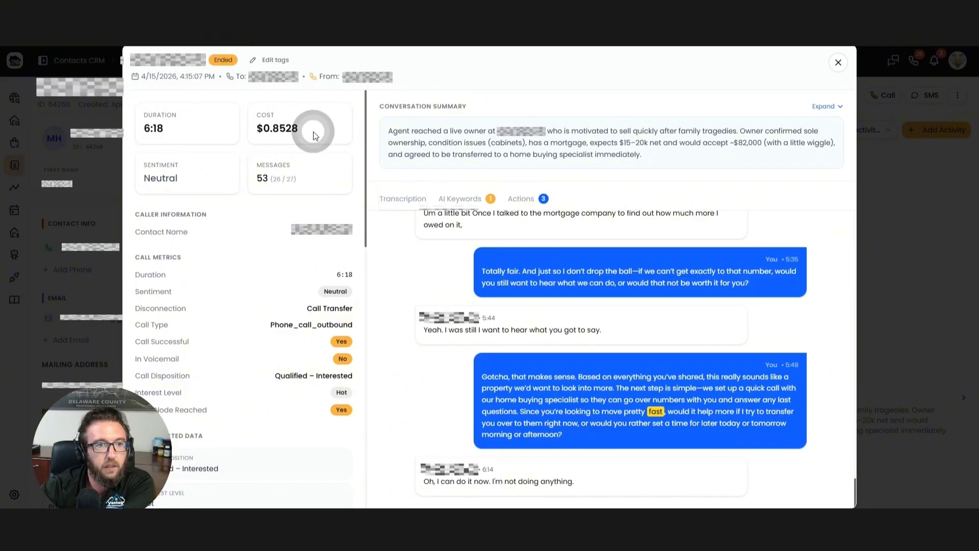
pyautogui.moveTo(294, 131); pyautogui.dragTo(271, 129)
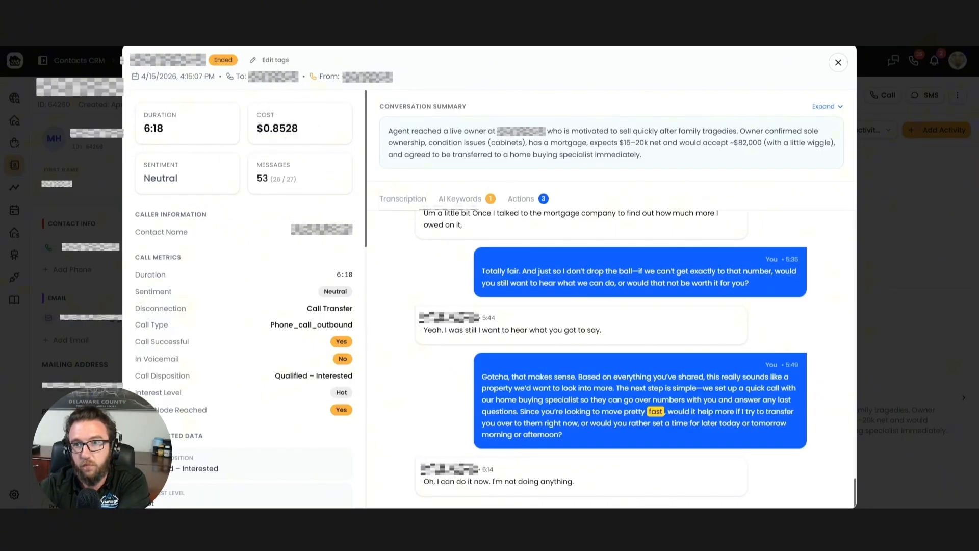
pyautogui.click(840, 66)
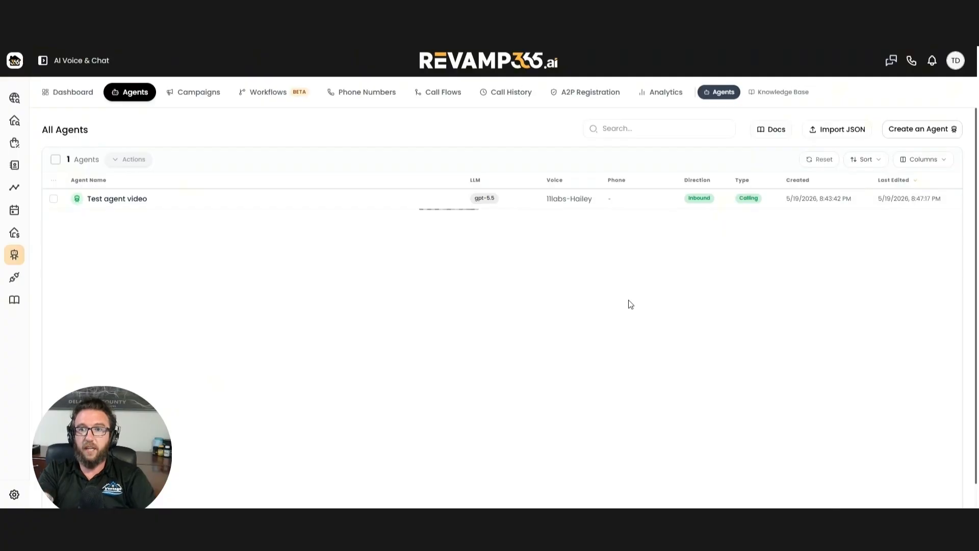
# Start creating a new voice agent and look through the available templates, including the AI Assisted Builder.
pyautogui.click(929, 127)
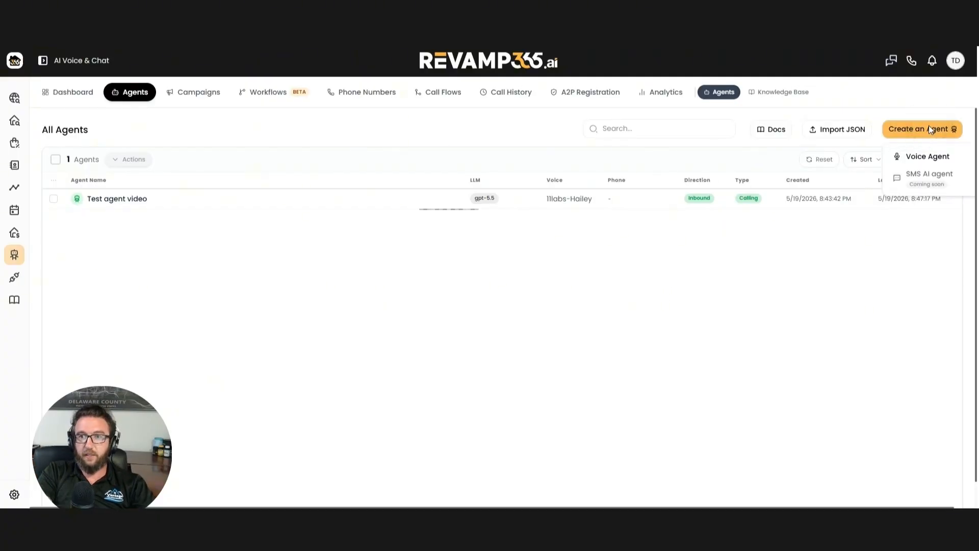
pyautogui.click(944, 158)
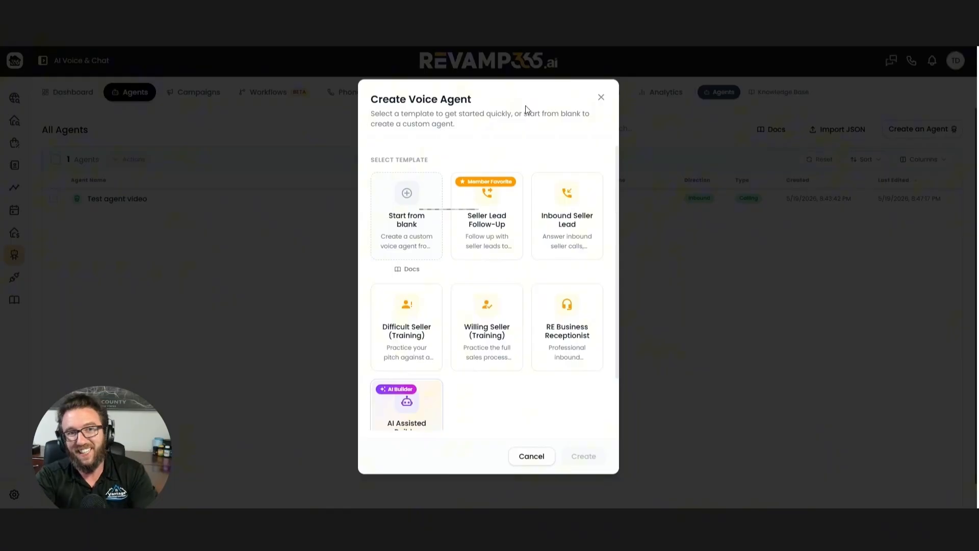
pyautogui.scroll(-1, 507, 255)
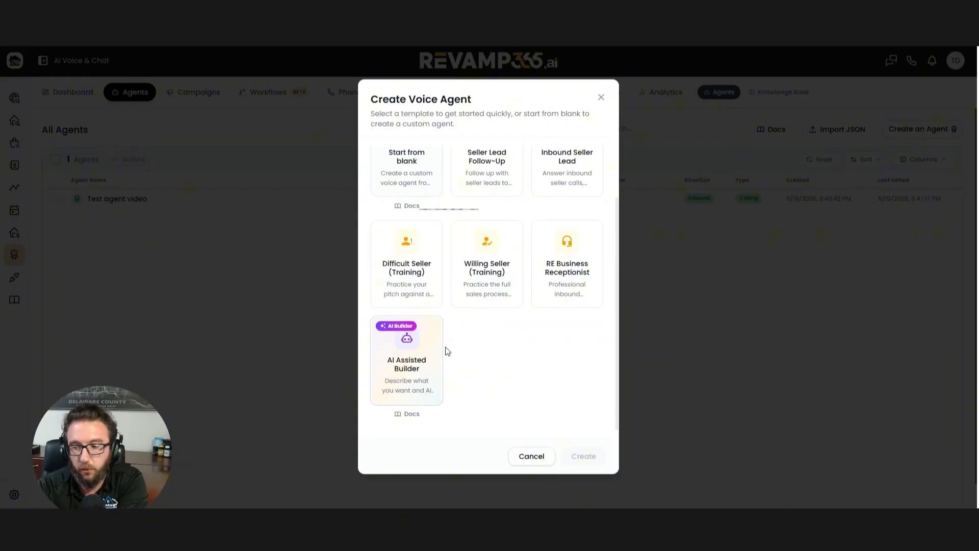
pyautogui.scroll(2, 445, 350)
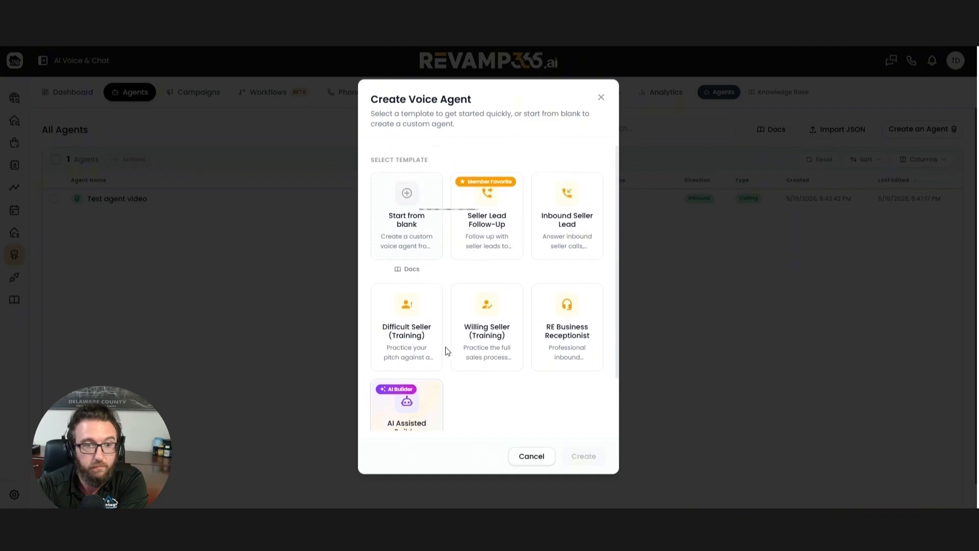
pyautogui.scroll(-2, 446, 351)
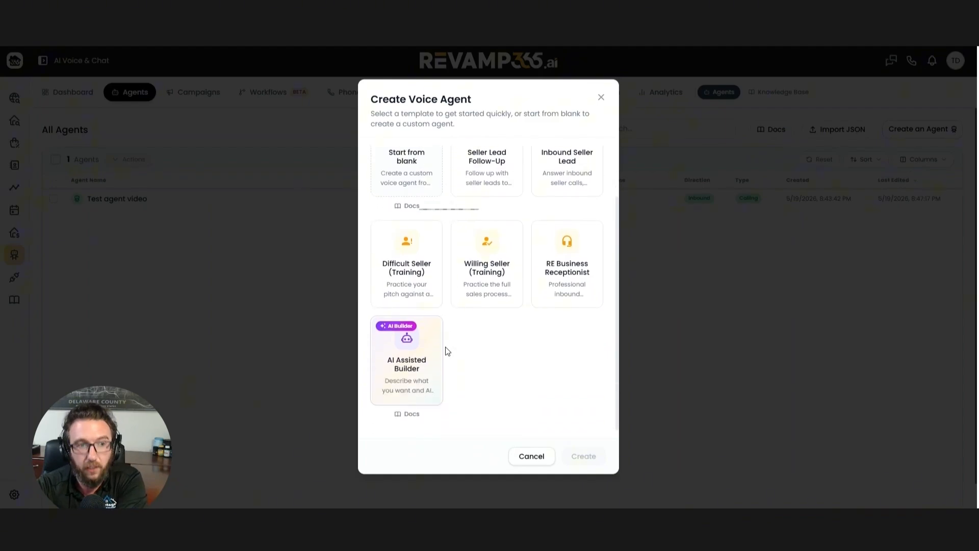
pyautogui.scroll(2, 447, 351)
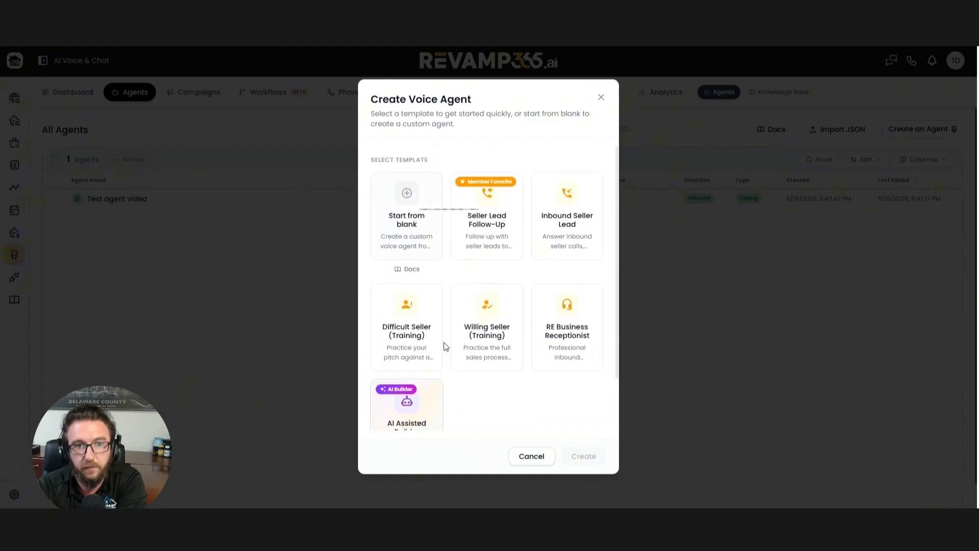